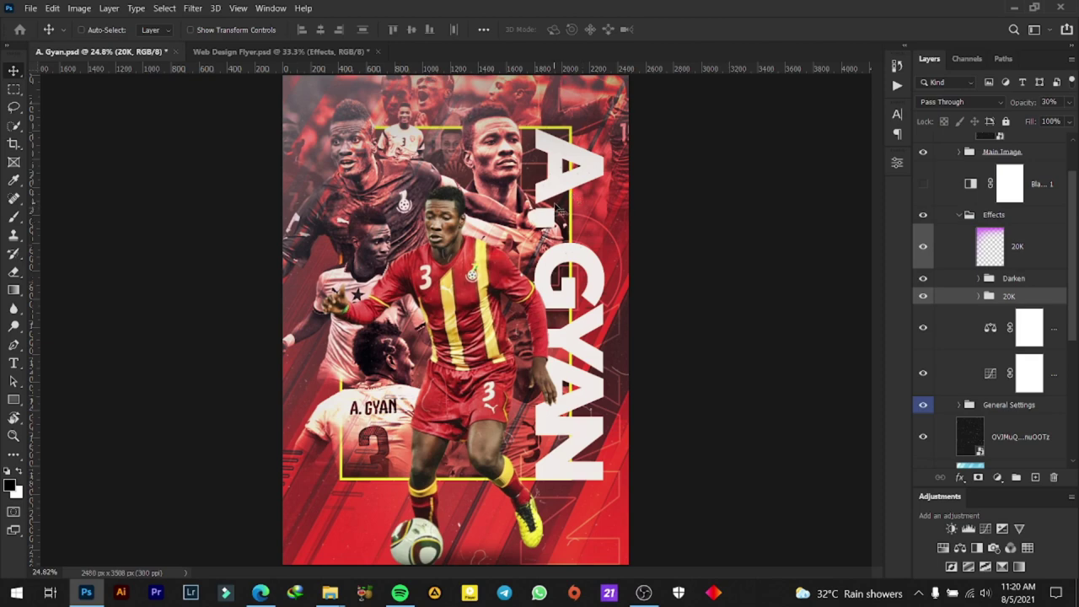
Hide and re-show the 20K group inside Effects to compare its effect
{"action": "scroll", "coordinate": [558, 210], "scroll_direction": "down", "scroll_amount": 2}
{"action": "scroll", "coordinate": [540, 212], "scroll_direction": "down", "scroll_amount": 1}
{"action": "scroll", "coordinate": [506, 216], "scroll_direction": "up", "scroll_amount": 1}
{"action": "scroll", "coordinate": [477, 221], "scroll_direction": "up", "scroll_amount": 1}
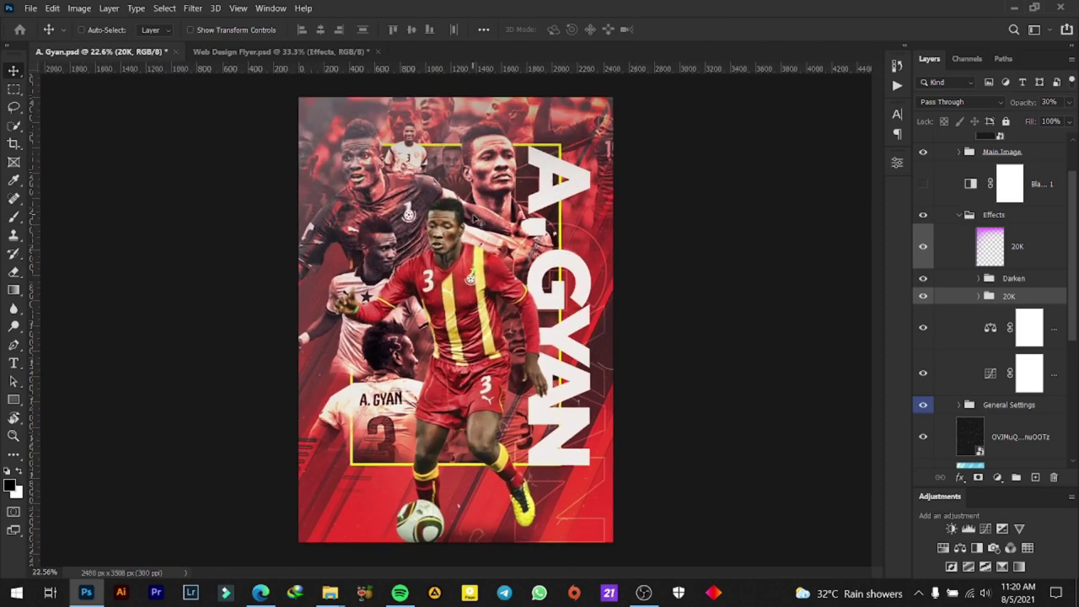
{"action": "scroll", "coordinate": [476, 221], "scroll_direction": "up", "scroll_amount": 1}
{"action": "left_click", "coordinate": [923, 296]}
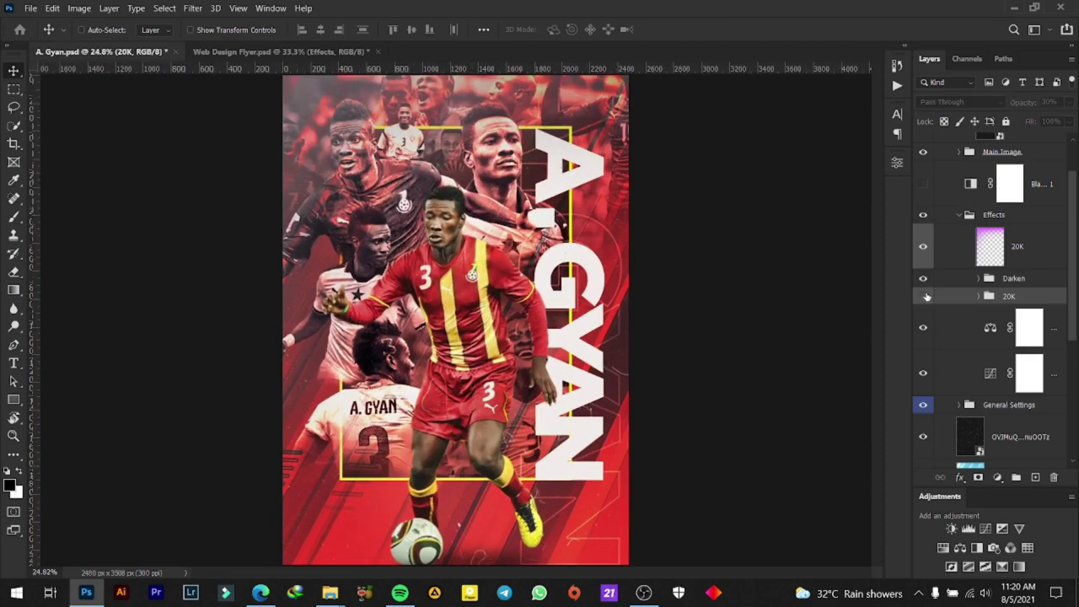
{"action": "left_click", "coordinate": [924, 296]}
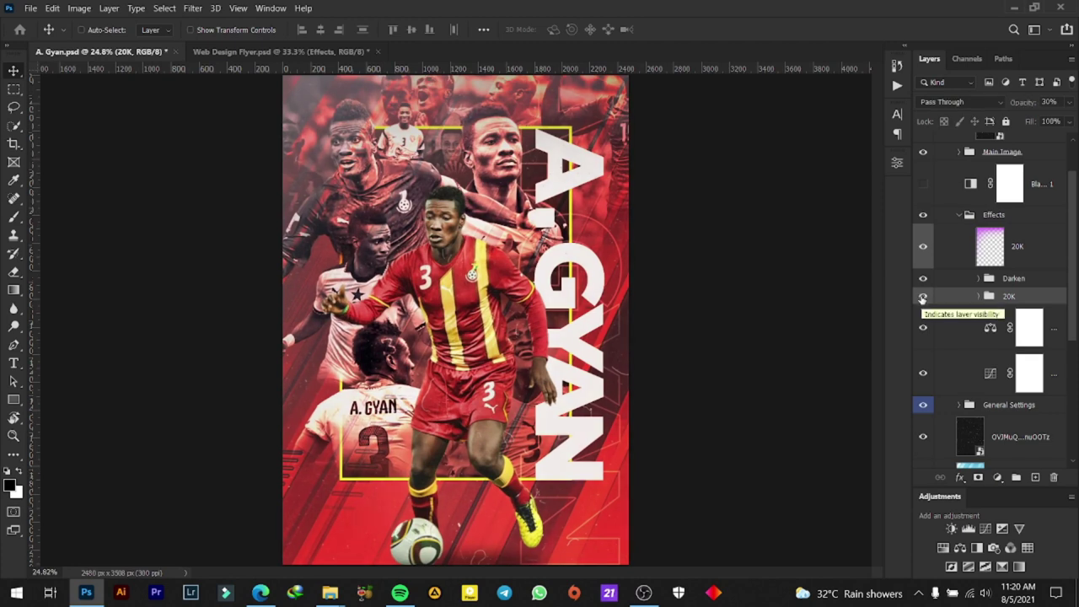
Set the 20K group's opacity to 25%
{"action": "left_click_drag", "start_coordinate": [1032, 102], "coordinate": [1025, 103]}
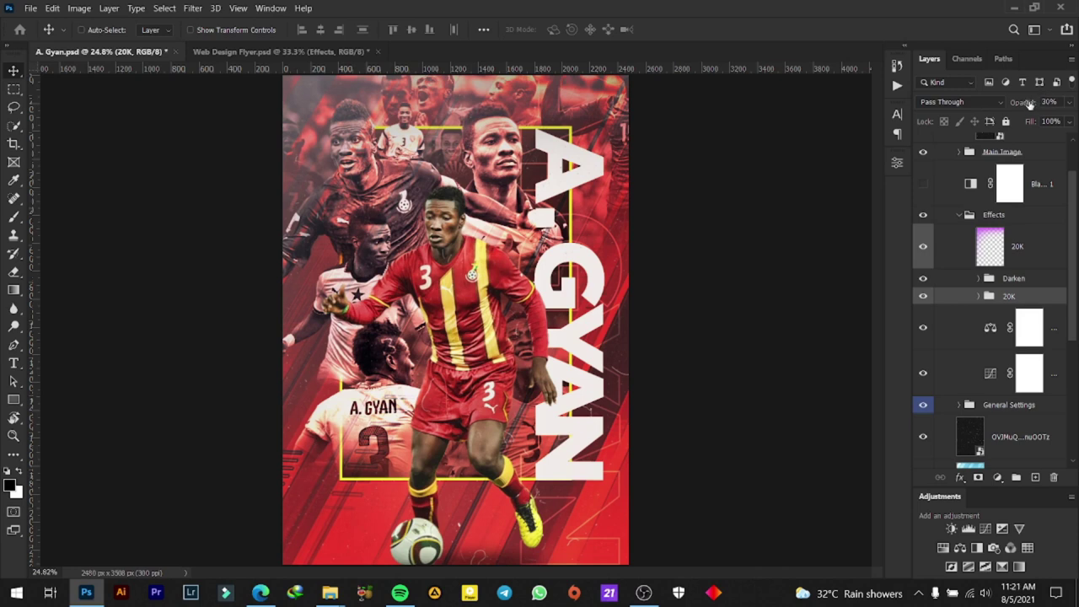
{"action": "left_click", "coordinate": [1053, 102]}
{"action": "type", "text": "5"}
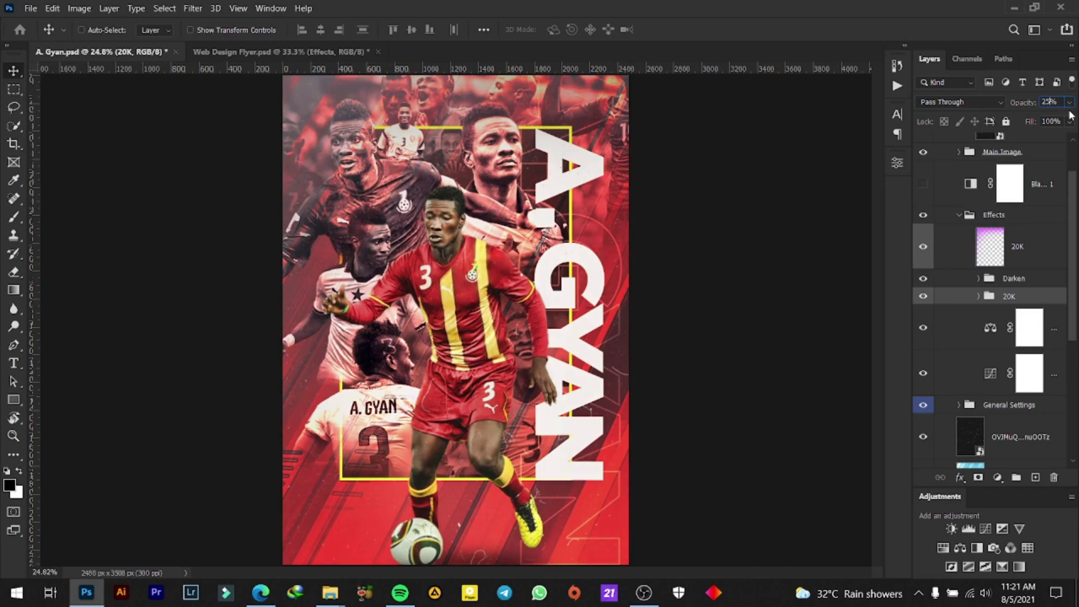
{"action": "key", "text": "Return"}
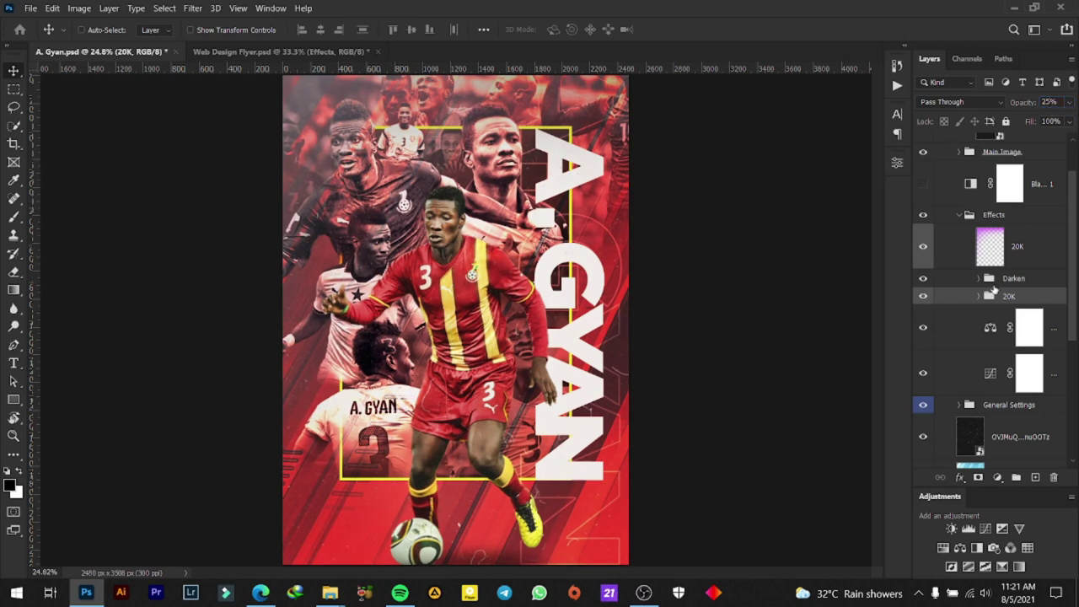
Collapse the Effects group, then hide and re-show it to compare
{"action": "left_click", "coordinate": [966, 218]}
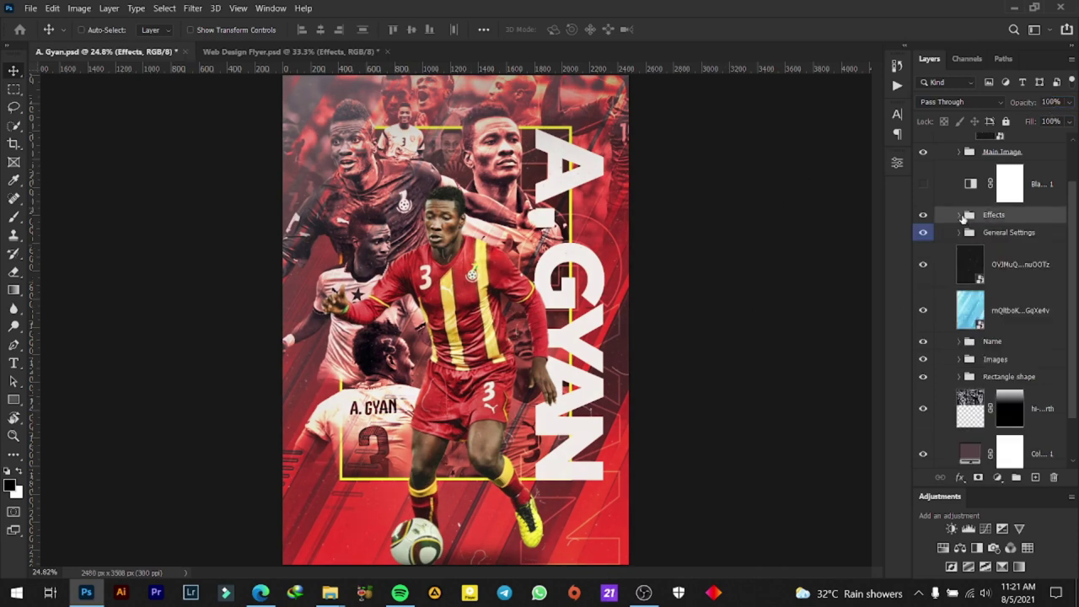
{"action": "scroll", "coordinate": [680, 289], "scroll_direction": "down", "scroll_amount": 1}
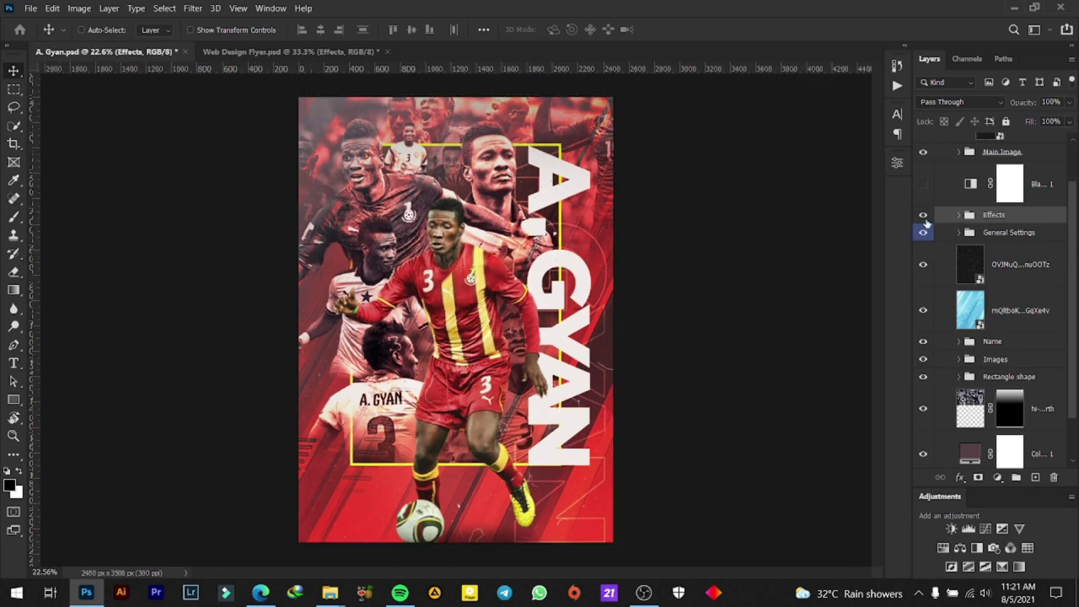
{"action": "left_click", "coordinate": [923, 216]}
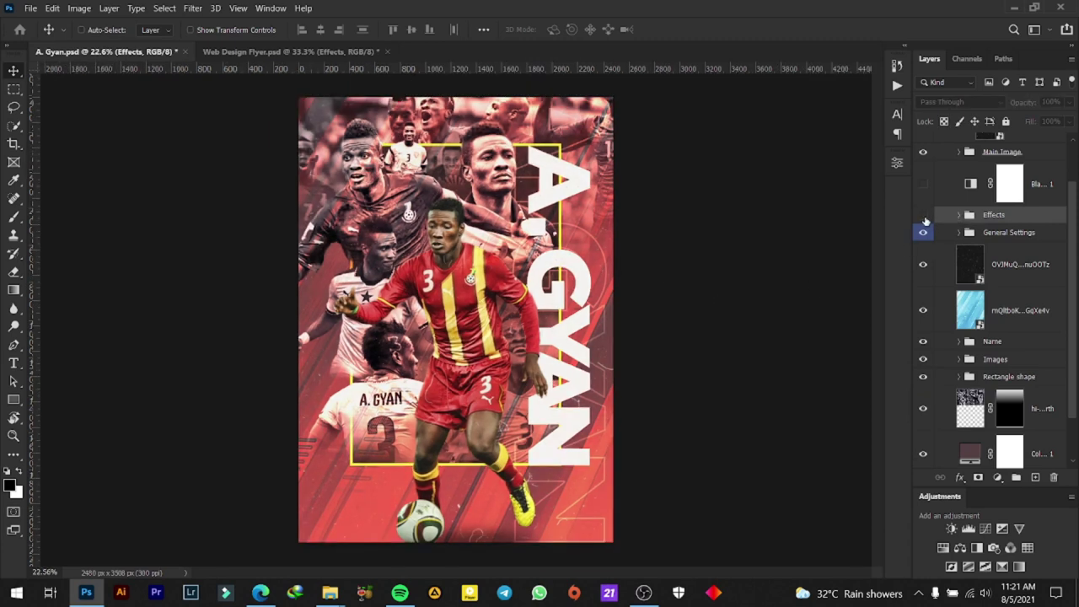
{"action": "left_click", "coordinate": [924, 216]}
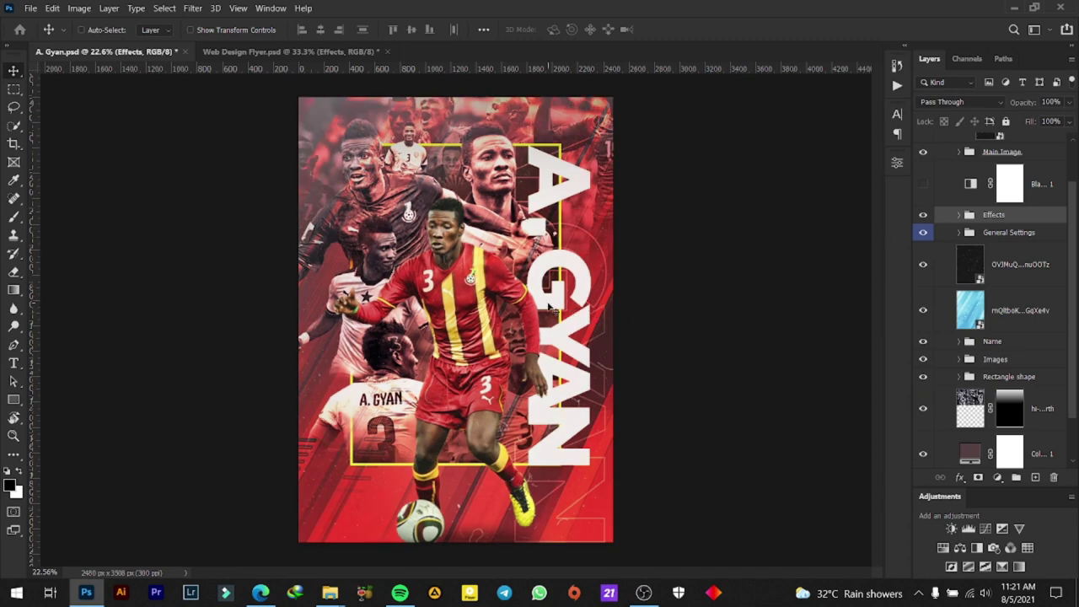
{"action": "scroll", "coordinate": [522, 312], "scroll_direction": "up", "scroll_amount": 1}
Save the A. Gyan poster PSD with Ctrl+S
{"action": "key", "text": "ctrl+s"}
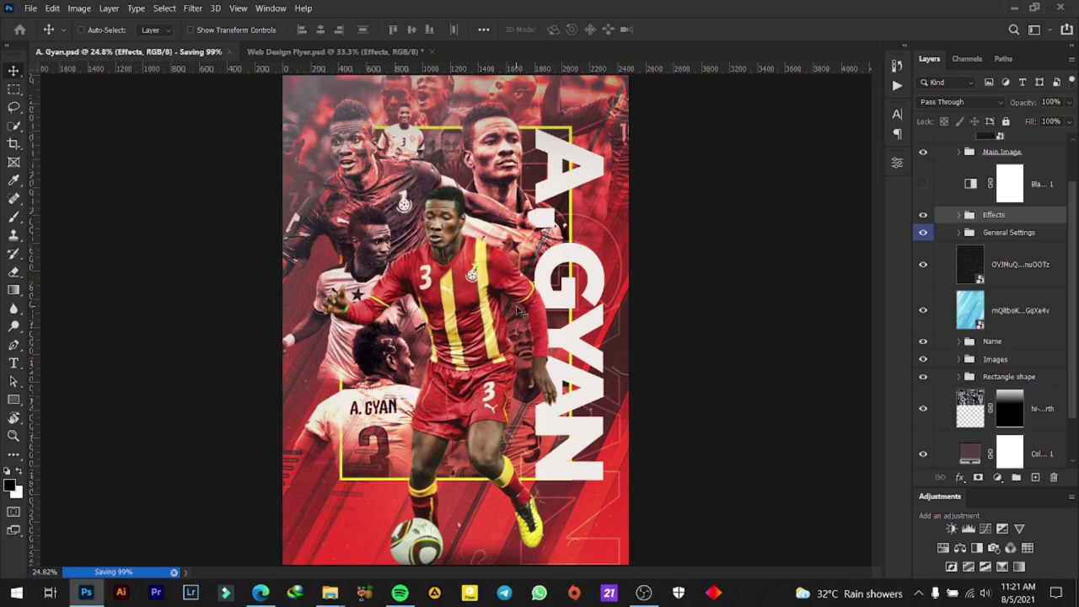
{"action": "scroll", "coordinate": [463, 110], "scroll_direction": "up", "scroll_amount": 2}
{"action": "scroll", "coordinate": [463, 110], "scroll_direction": "up", "scroll_amount": 2}
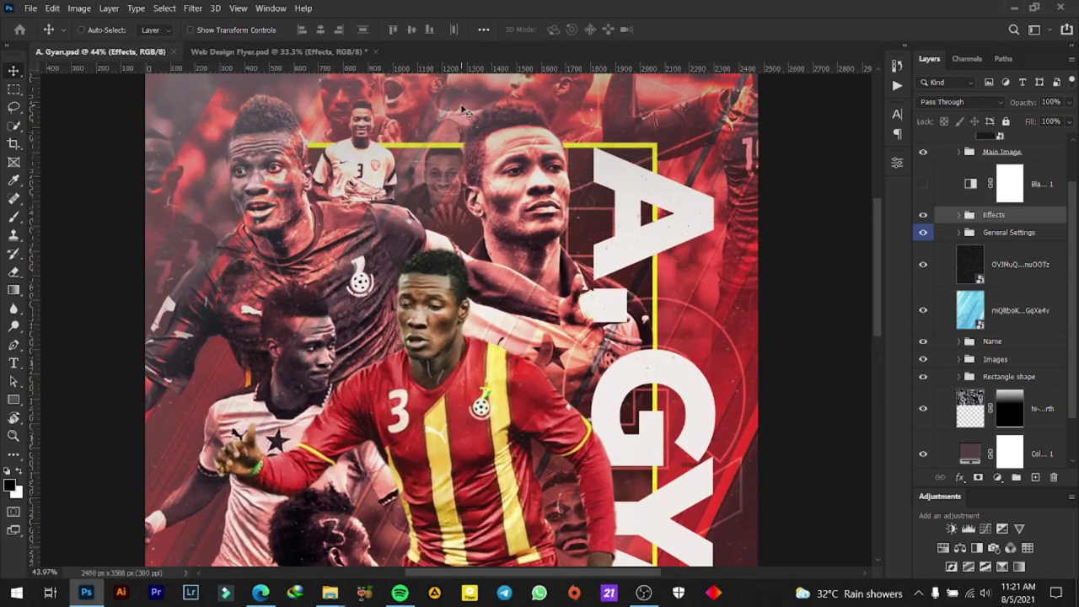
{"action": "scroll", "coordinate": [463, 110], "scroll_direction": "up", "scroll_amount": 1}
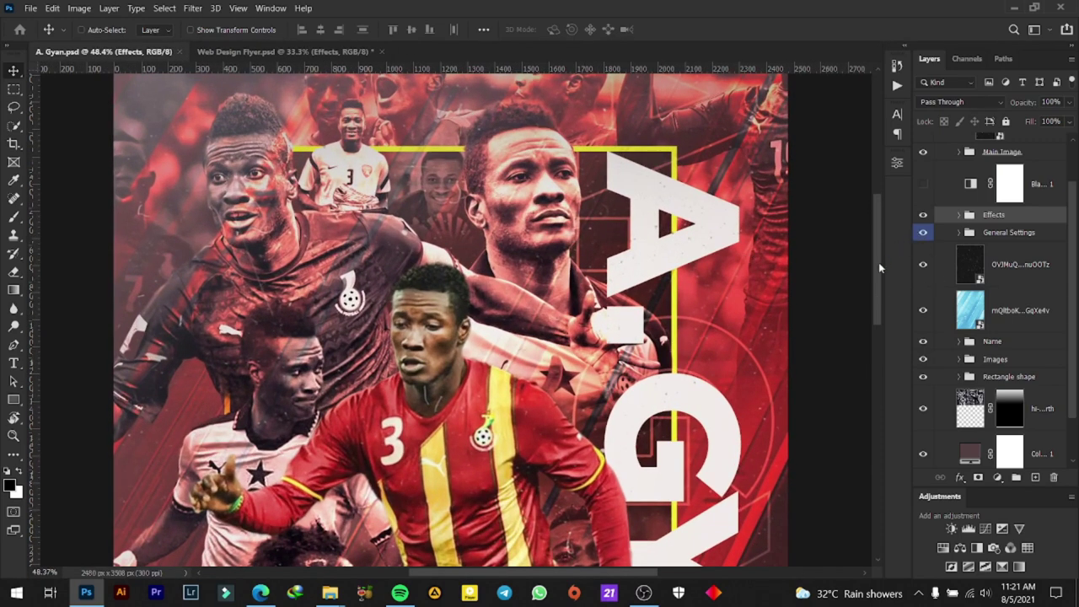
{"action": "left_click_drag", "start_coordinate": [878, 264], "coordinate": [878, 240]}
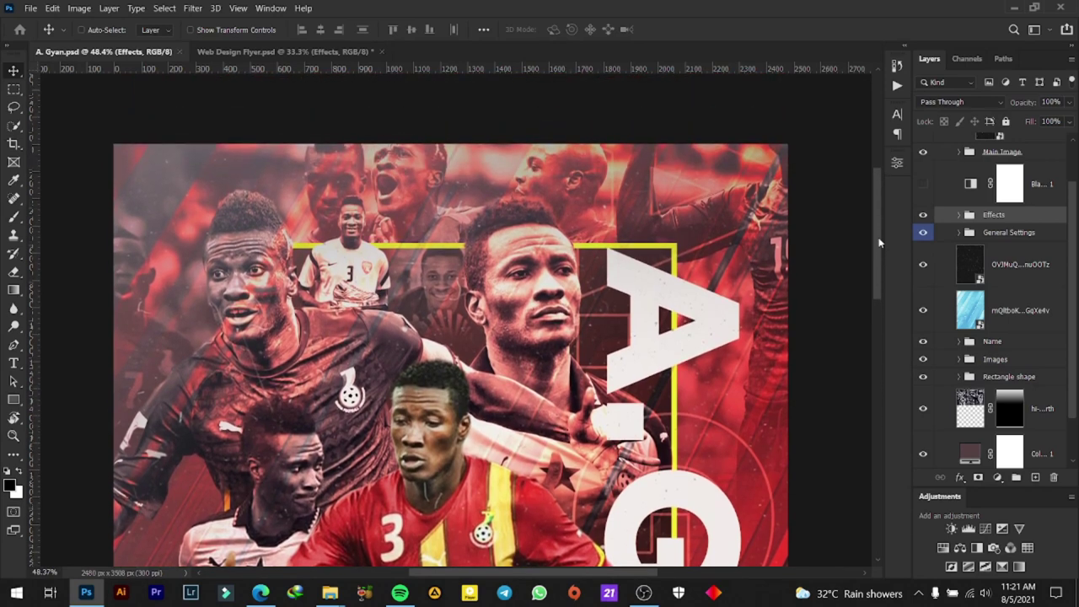
{"action": "left_click_drag", "start_coordinate": [879, 243], "coordinate": [881, 379]}
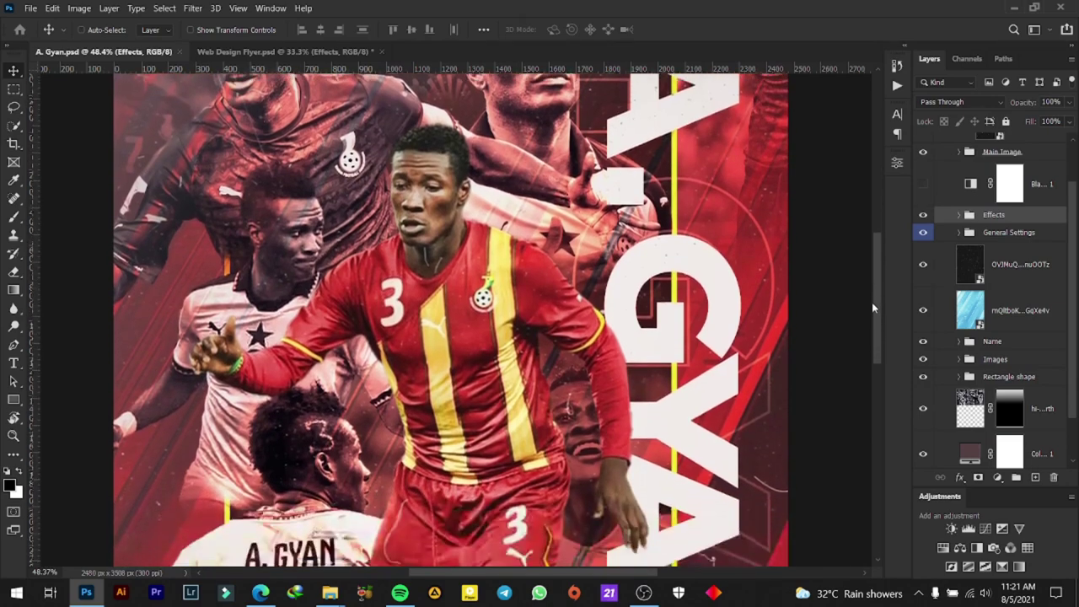
Fit the whole poster in the window and look over the result
{"action": "key", "text": "ctrl+0"}
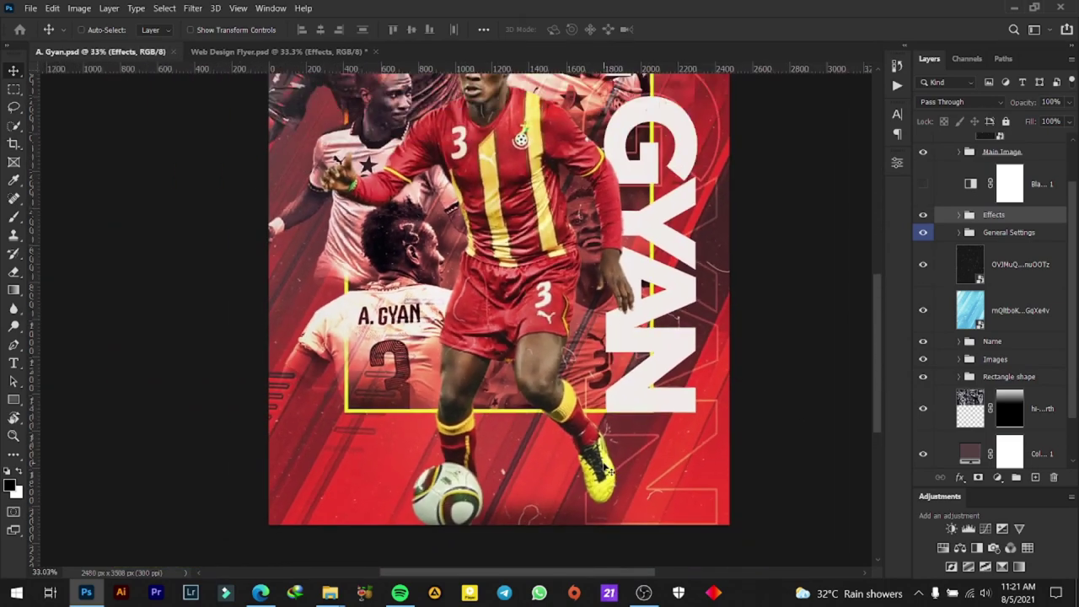
{"action": "scroll", "coordinate": [441, 482], "scroll_direction": "up", "scroll_amount": 1}
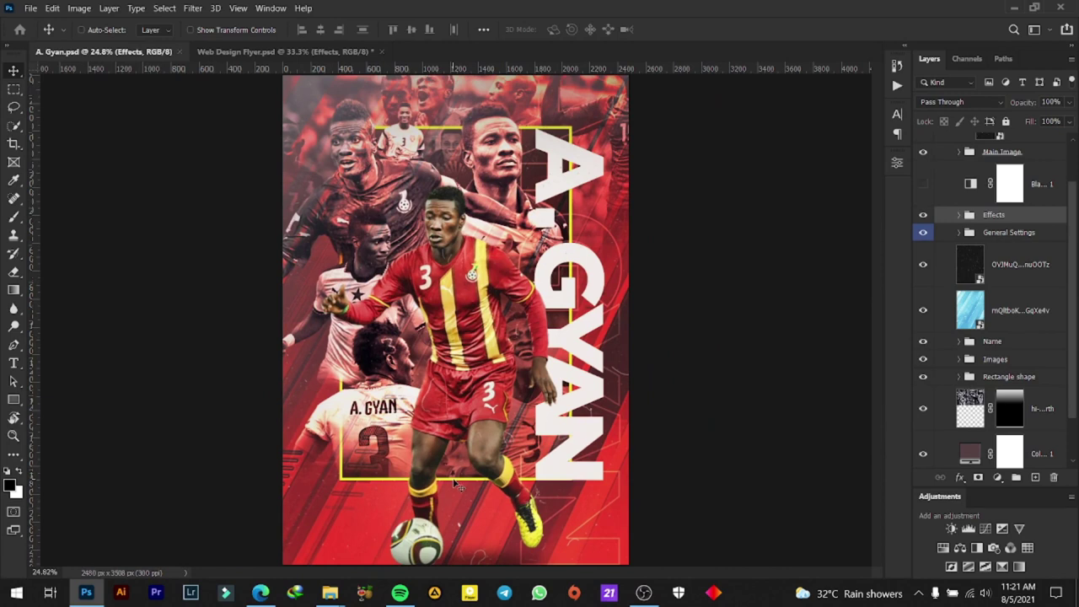
{"action": "scroll", "coordinate": [465, 484], "scroll_direction": "down", "scroll_amount": 2}
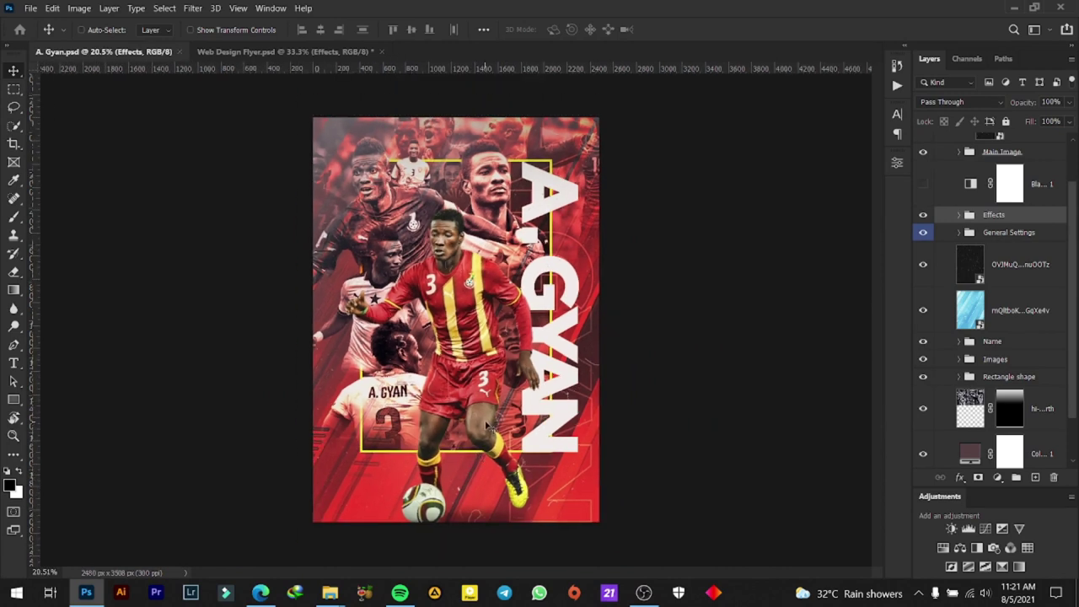
{"action": "scroll", "coordinate": [469, 479], "scroll_direction": "up", "scroll_amount": 1}
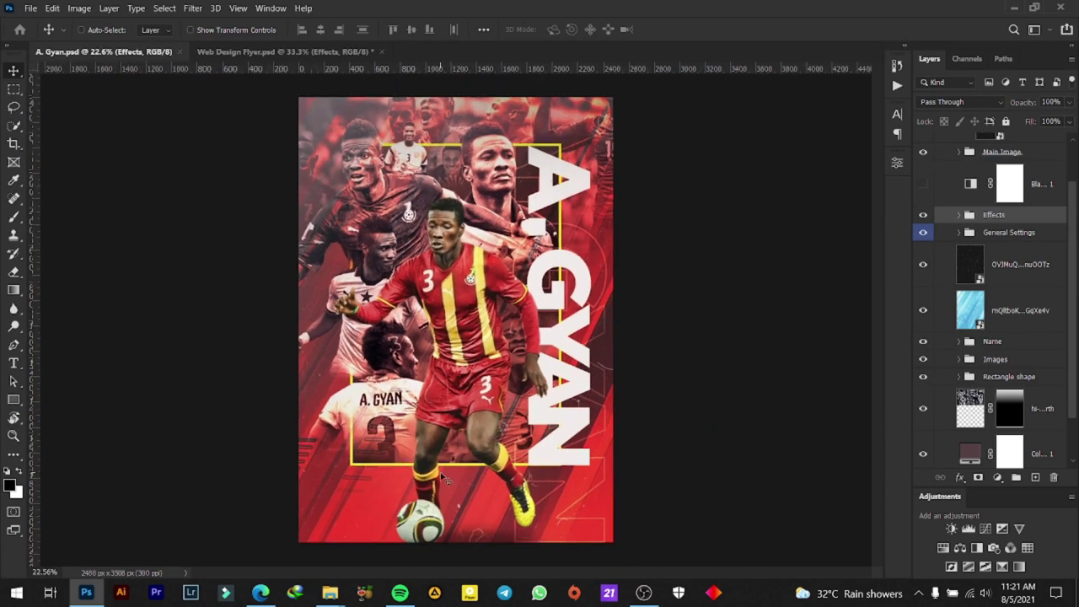
{"action": "scroll", "coordinate": [442, 475], "scroll_direction": "down", "scroll_amount": 1}
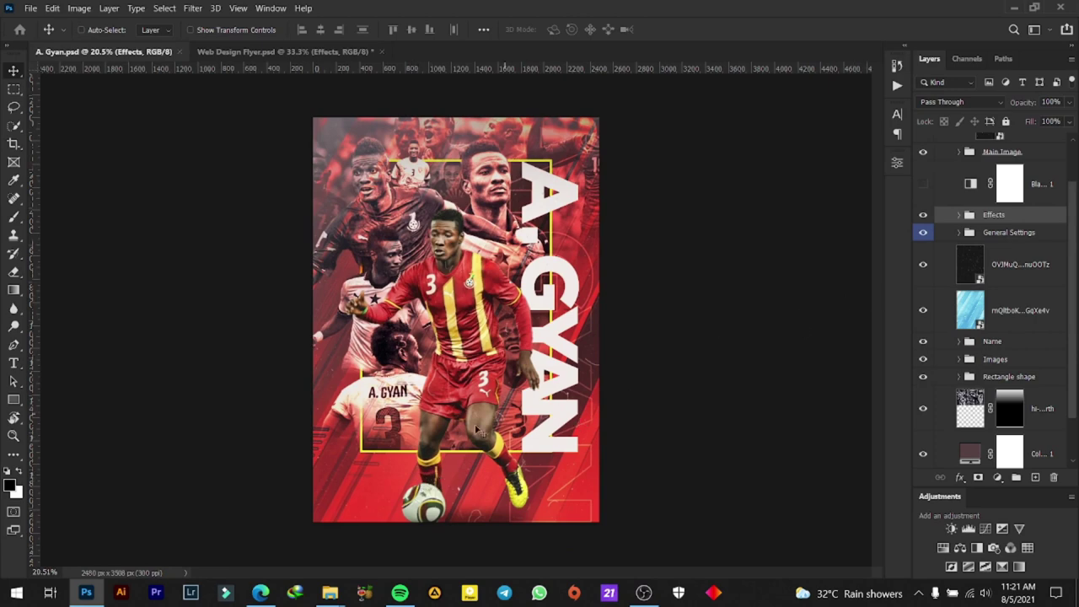
{"action": "scroll", "coordinate": [371, 463], "scroll_direction": "up", "scroll_amount": 1}
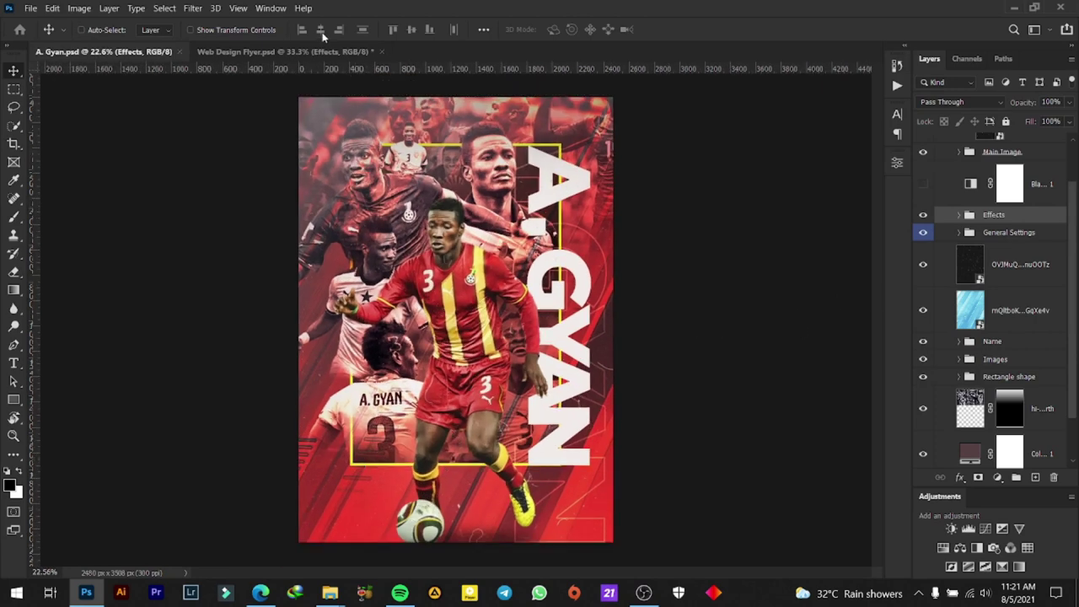
Bring the Roosevelt Logo and RM Logo groups from Web Design Flyer.psd into A. Gyan.psd
{"action": "left_click", "coordinate": [305, 55]}
{"action": "scroll", "coordinate": [1059, 220], "scroll_direction": "up", "scroll_amount": 3}
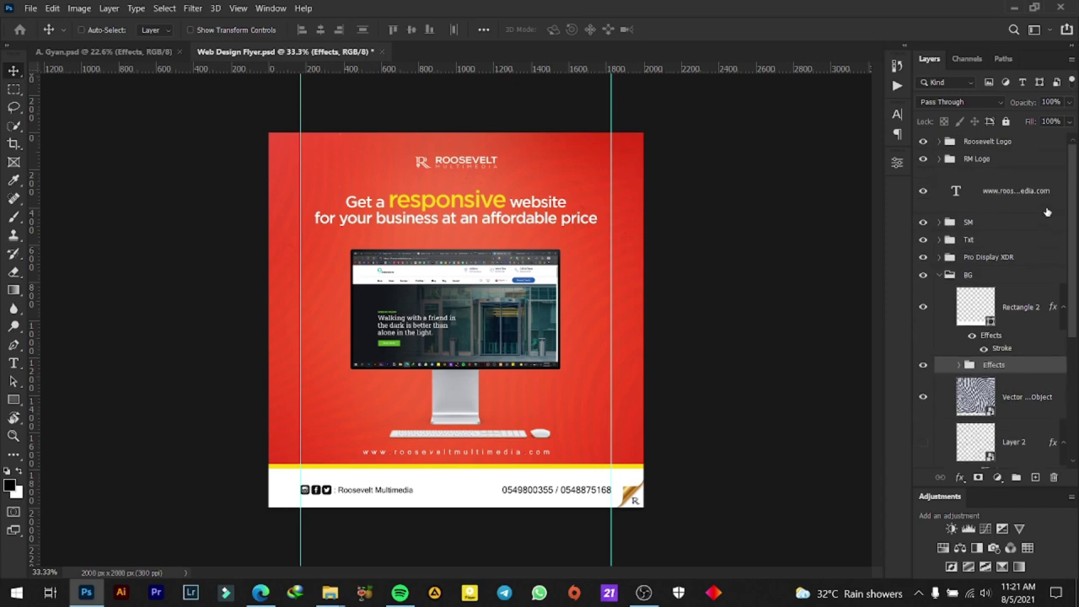
{"action": "left_click", "coordinate": [980, 143]}
{"action": "left_click", "coordinate": [978, 159], "text": "ctrl"}
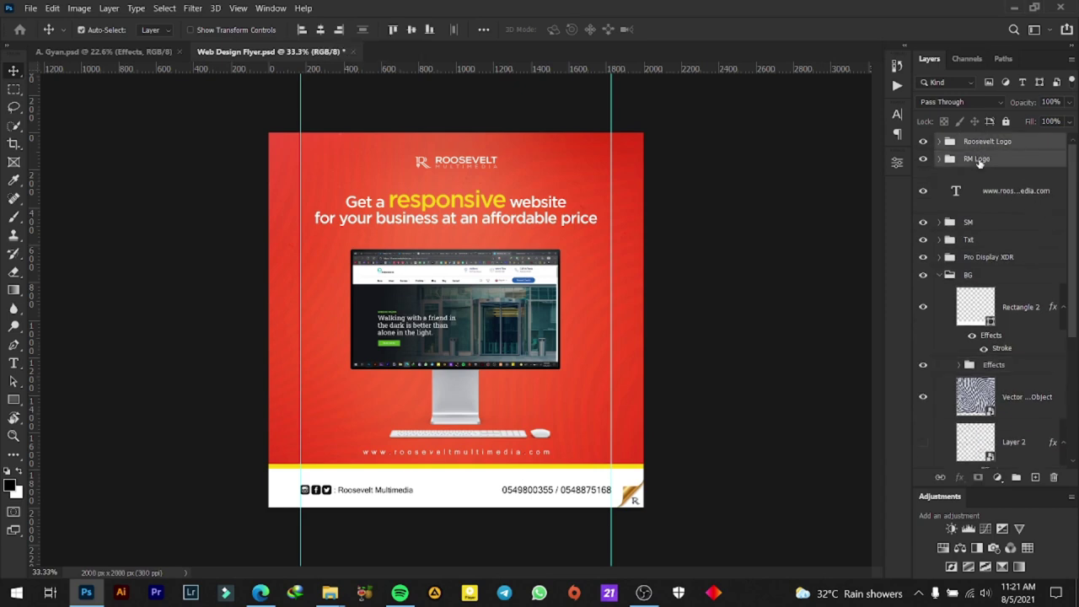
{"action": "left_click", "coordinate": [92, 51]}
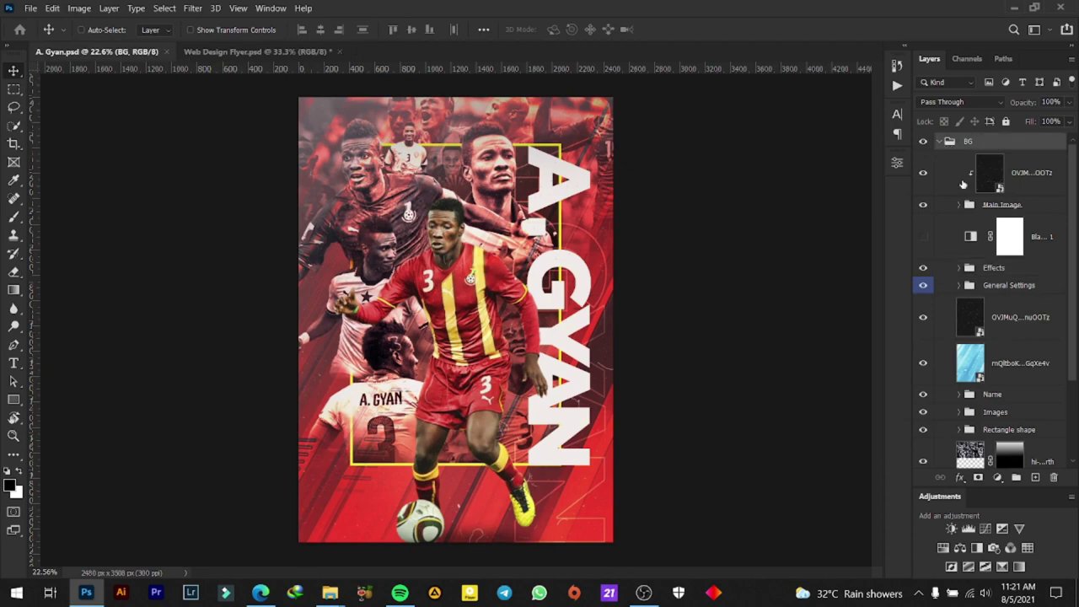
{"action": "key", "text": "ctrl+v"}
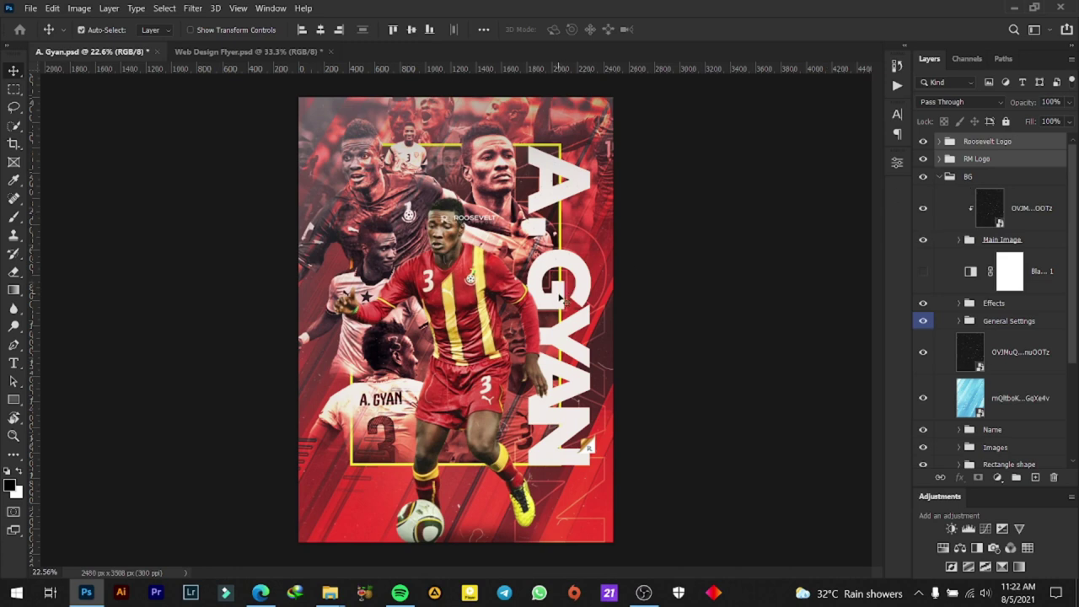
Scale the pasted logos up to about 124%
{"action": "key", "text": "ctrl+t"}
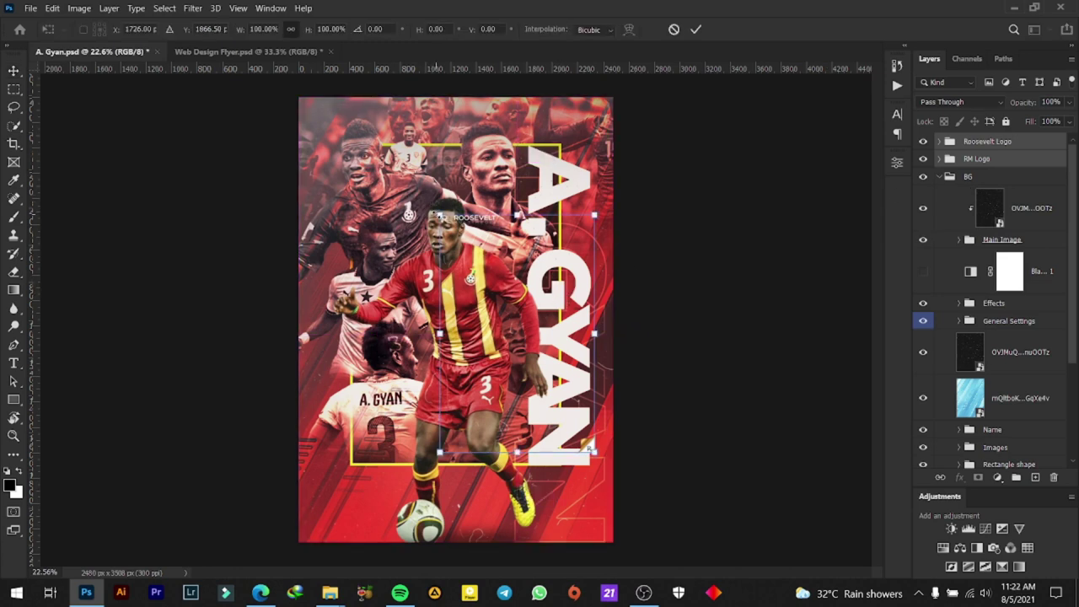
{"action": "left_click_drag", "start_coordinate": [439, 216], "coordinate": [403, 159]}
{"action": "left_click", "coordinate": [695, 29]}
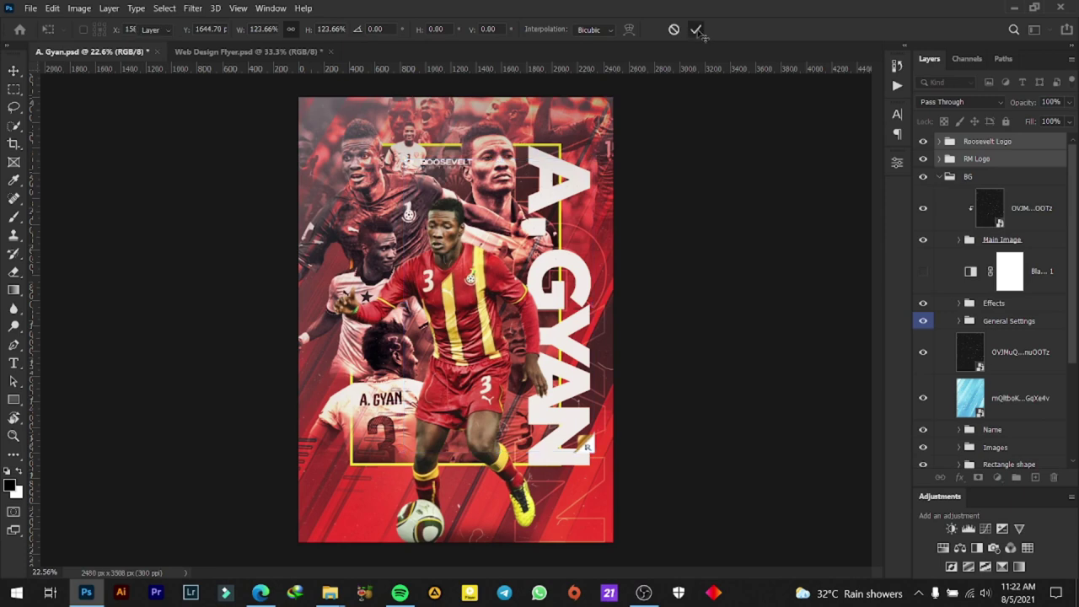
Hide the ROOSEVELT logo and move the gold logo into the bottom-right corner
{"action": "left_click", "coordinate": [923, 159]}
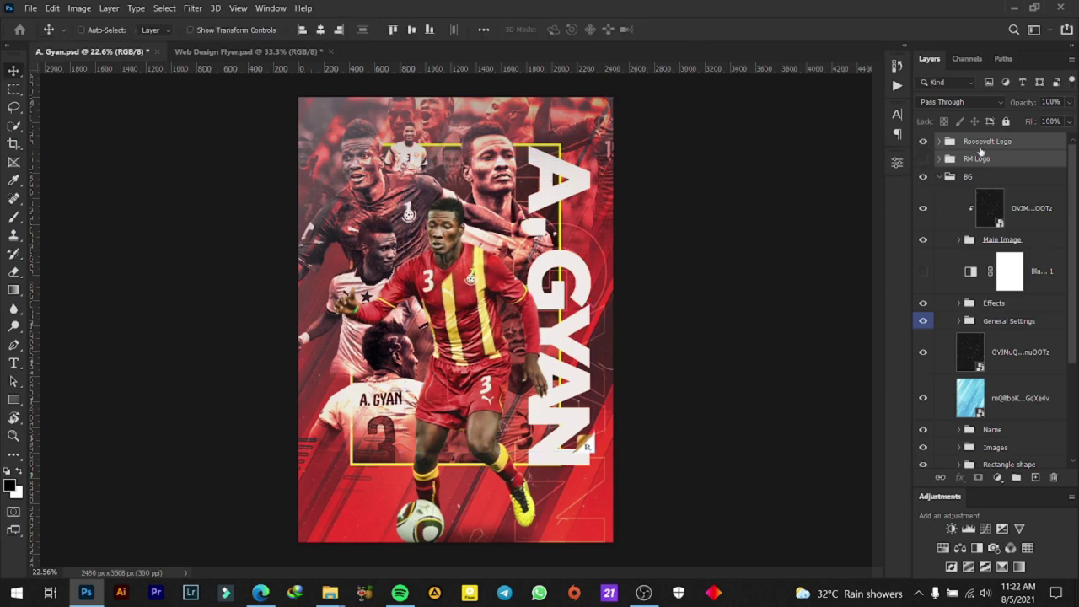
{"action": "left_click", "coordinate": [982, 143]}
{"action": "scroll", "coordinate": [598, 463], "scroll_direction": "up", "scroll_amount": 3}
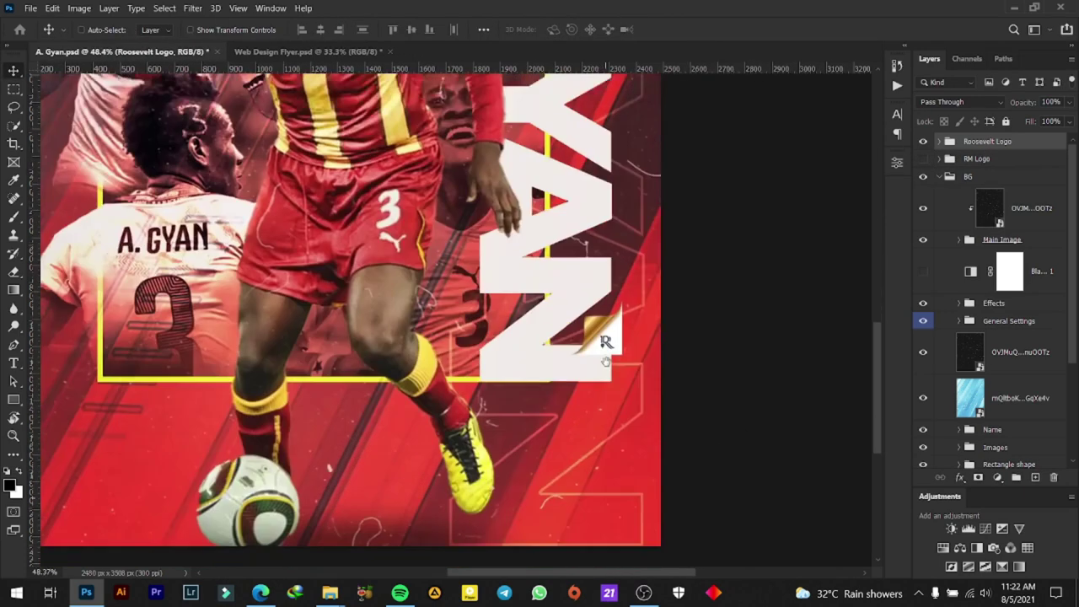
{"action": "scroll", "coordinate": [605, 342], "scroll_direction": "down", "scroll_amount": 2}
{"action": "left_click_drag", "start_coordinate": [599, 277], "coordinate": [641, 467]}
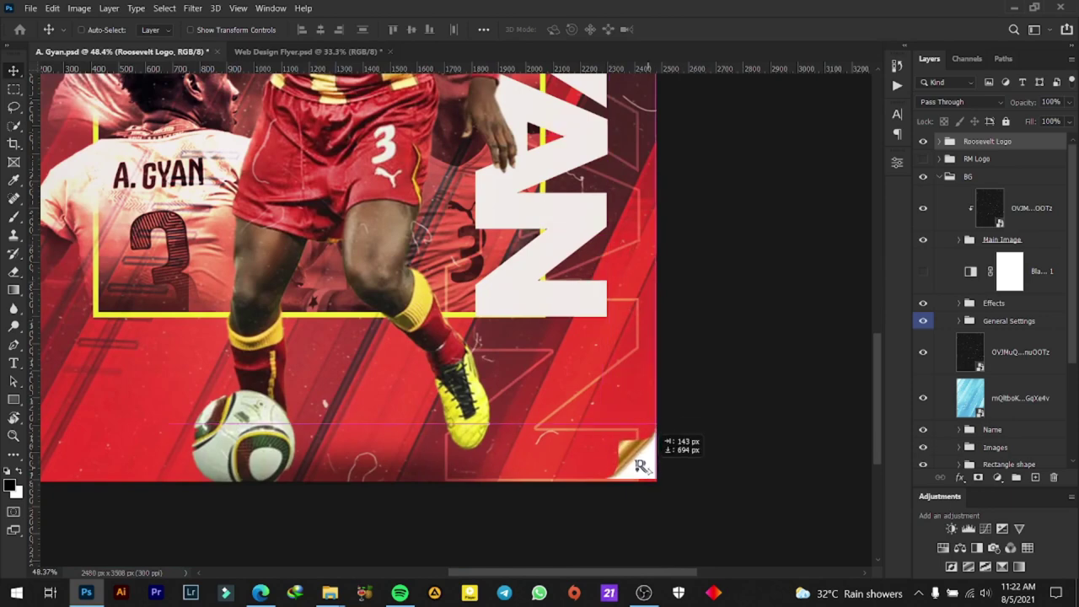
{"action": "left_click_drag", "start_coordinate": [641, 466], "coordinate": [644, 473]}
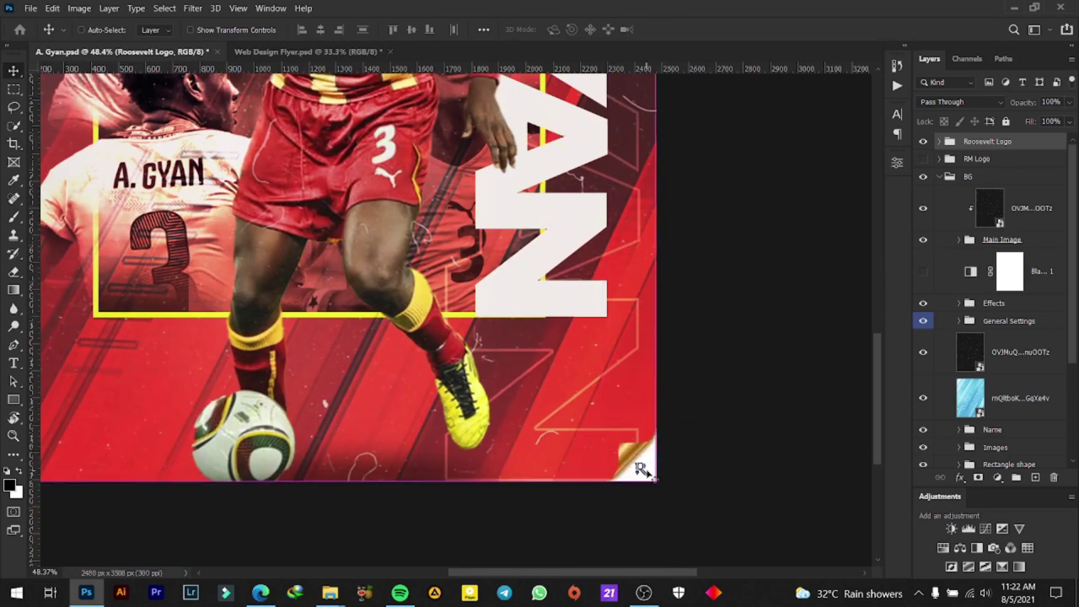
{"action": "scroll", "coordinate": [632, 468], "scroll_direction": "down", "scroll_amount": 3}
{"action": "scroll", "coordinate": [505, 482], "scroll_direction": "up", "scroll_amount": 1}
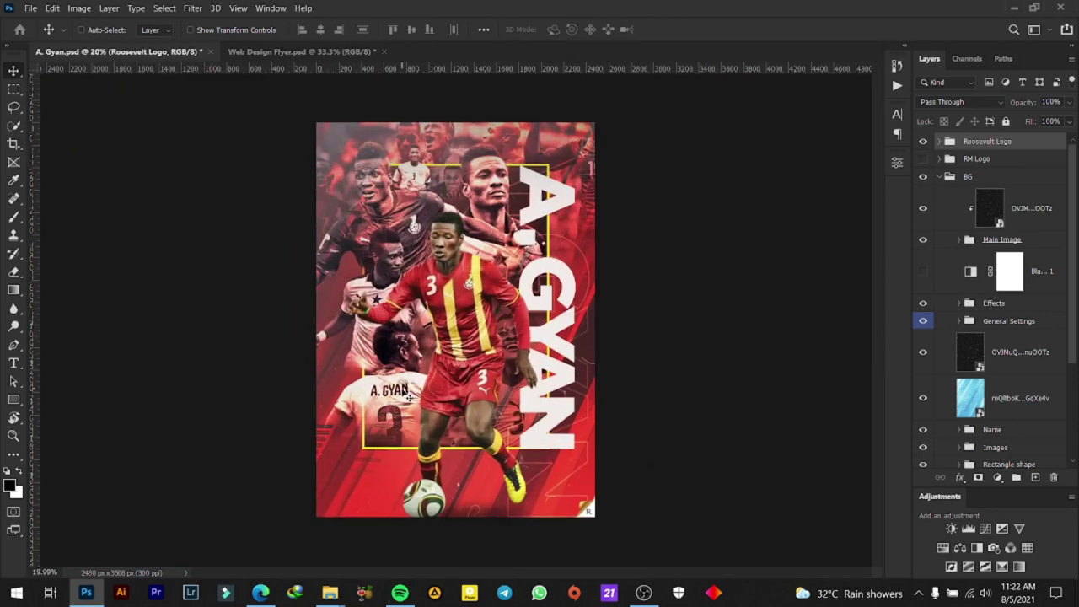
{"action": "scroll", "coordinate": [408, 398], "scroll_direction": "up", "scroll_amount": 1}
{"action": "scroll", "coordinate": [408, 396], "scroll_direction": "up", "scroll_amount": 2}
{"action": "scroll", "coordinate": [405, 395], "scroll_direction": "down", "scroll_amount": 1}
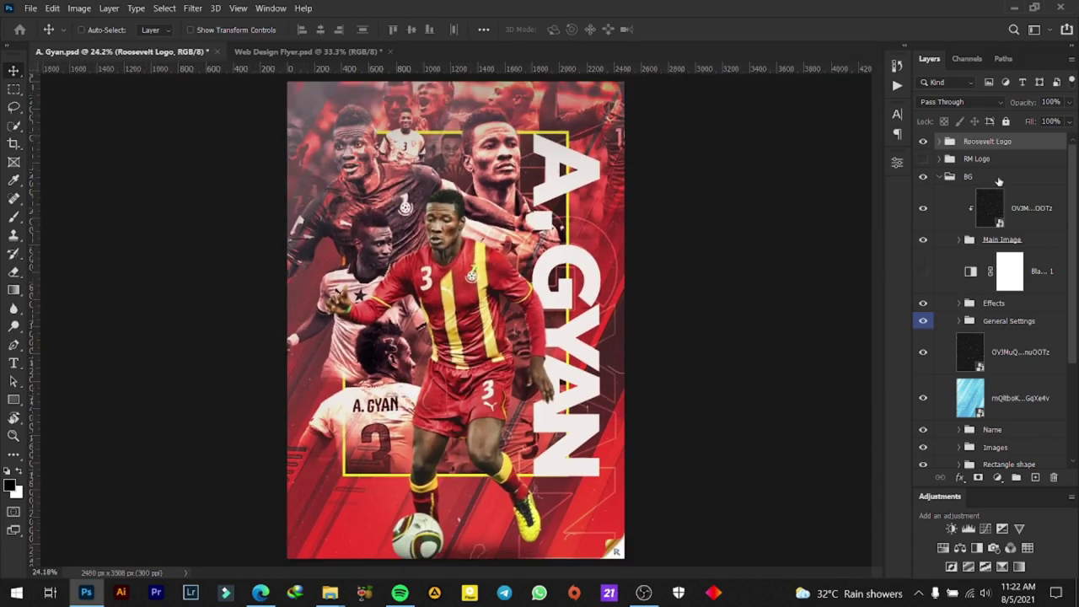
Show the RM Logo group, rotate ROOSEVELT -90°, move it top-left and halve its size
{"action": "left_click", "coordinate": [922, 158]}
{"action": "left_click", "coordinate": [978, 160]}
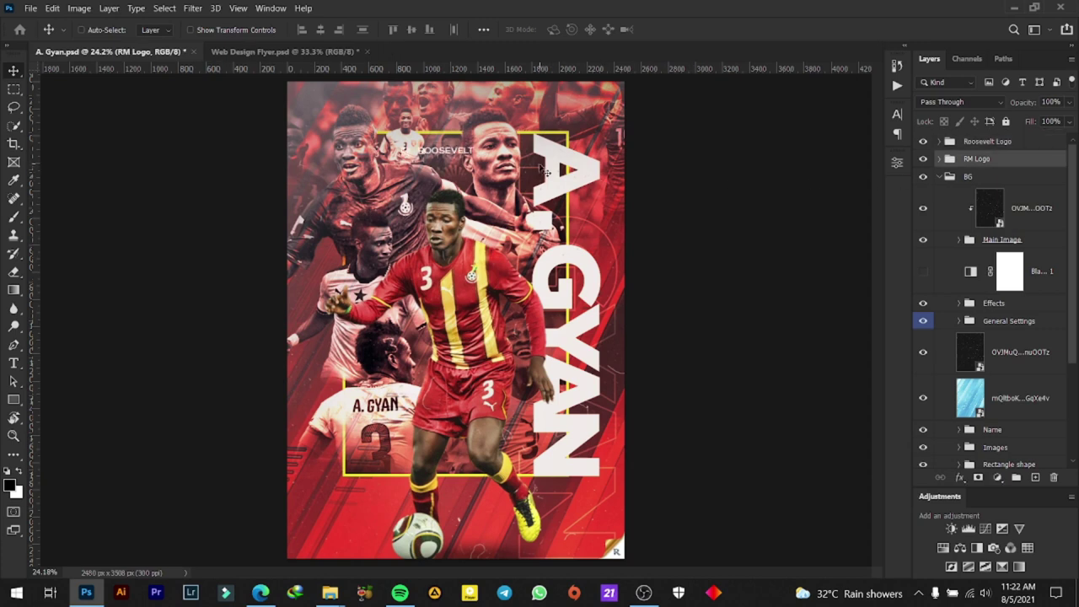
{"action": "key", "text": "ctrl+t"}
{"action": "mouse_move", "coordinate": [542, 169]}
{"action": "left_mouse_down"}
{"action": "mouse_move", "coordinate": [519, 86]}
{"action": "mouse_move", "coordinate": [453, 89]}
{"action": "left_mouse_up"}
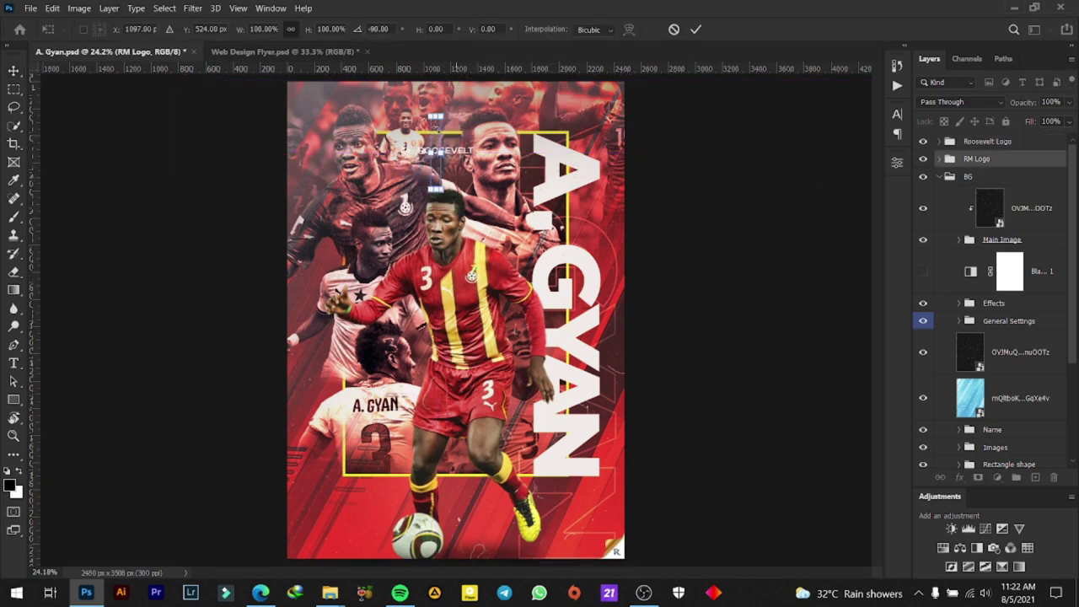
{"action": "scroll", "coordinate": [294, 99], "scroll_direction": "up", "scroll_amount": 2}
{"action": "scroll", "coordinate": [295, 99], "scroll_direction": "up", "scroll_amount": 3}
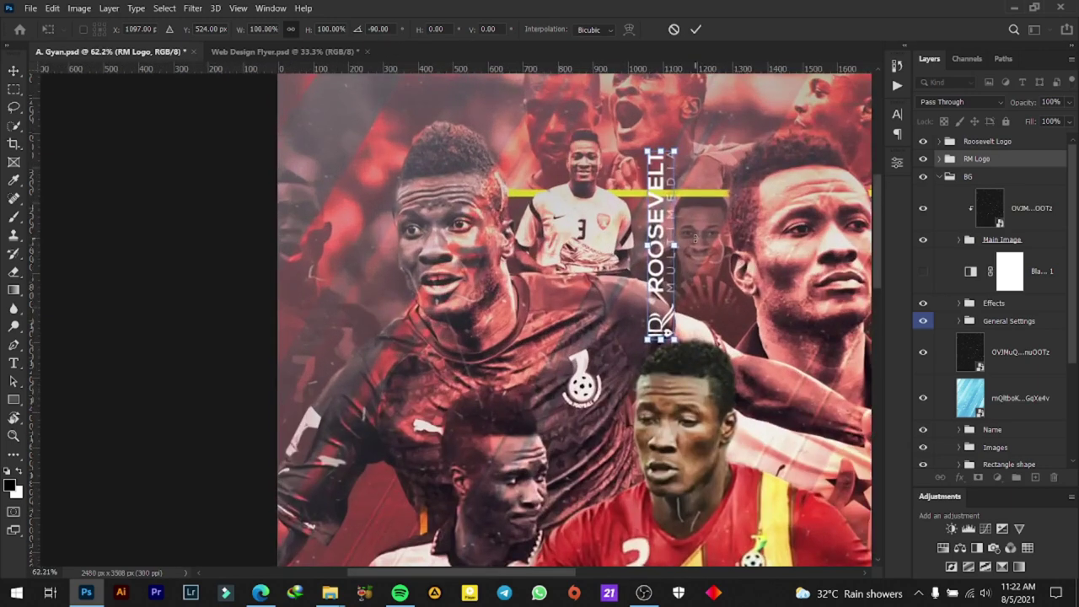
{"action": "left_click_drag", "start_coordinate": [543, 132], "coordinate": [534, 218]}
{"action": "left_click_drag", "start_coordinate": [649, 305], "coordinate": [311, 246]}
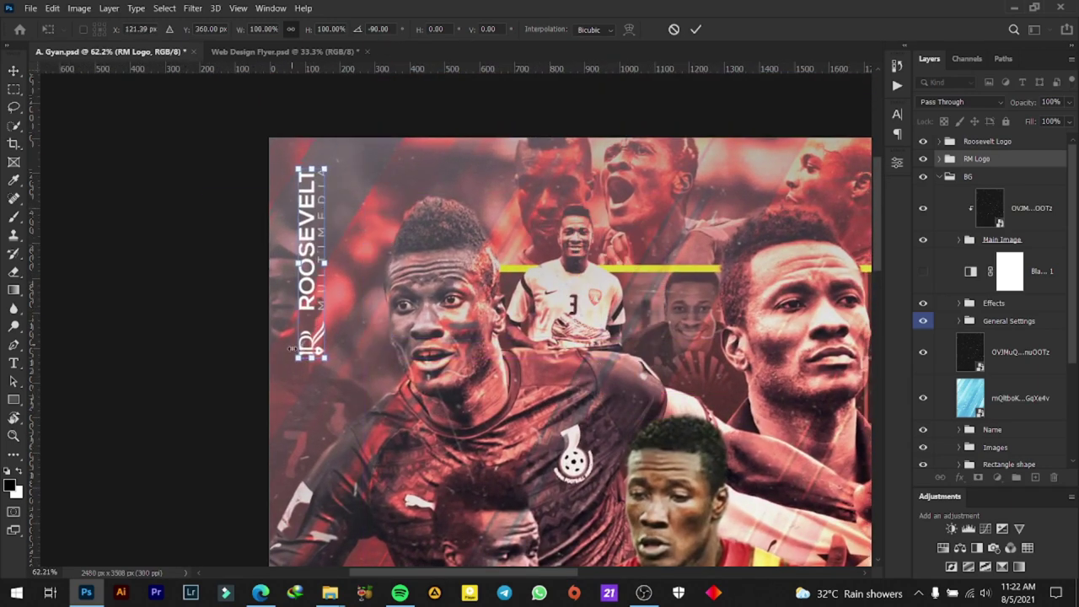
{"action": "left_click_drag", "start_coordinate": [329, 358], "coordinate": [315, 263]}
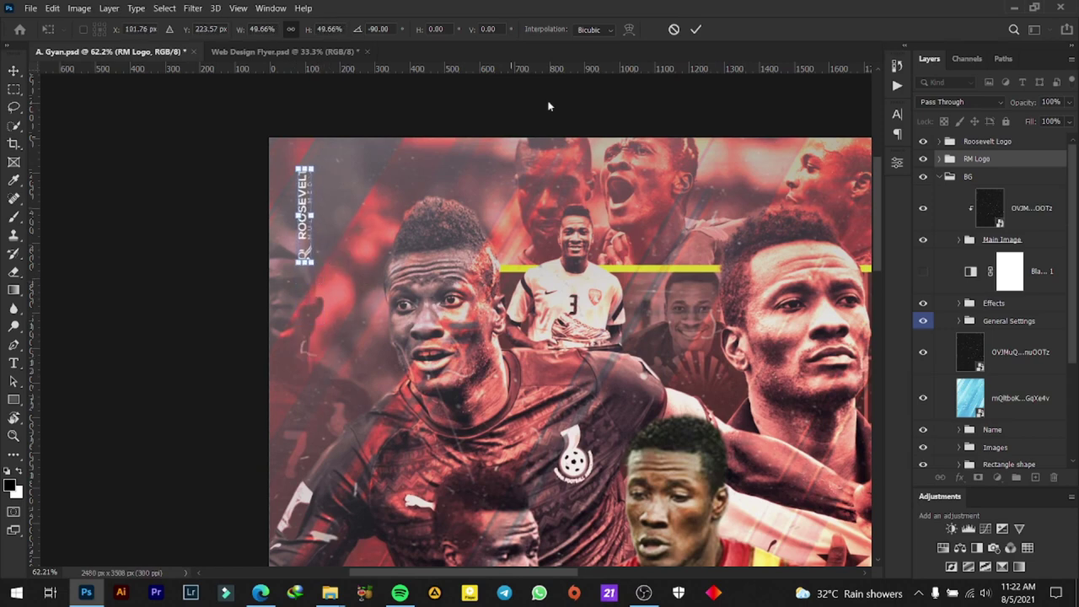
{"action": "left_click", "coordinate": [695, 34]}
Shrink the ROOSEVELT logo slightly more
{"action": "scroll", "coordinate": [383, 184], "scroll_direction": "down", "scroll_amount": 5}
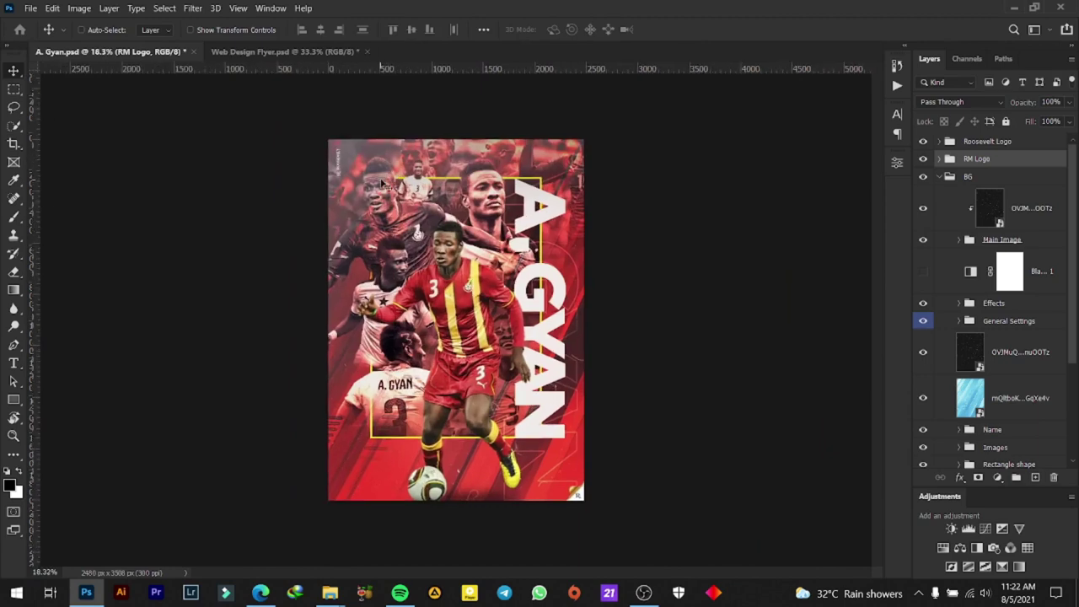
{"action": "scroll", "coordinate": [382, 183], "scroll_direction": "up", "scroll_amount": 2}
{"action": "scroll", "coordinate": [244, 182], "scroll_direction": "up", "scroll_amount": 2}
{"action": "scroll", "coordinate": [245, 181], "scroll_direction": "up", "scroll_amount": 1}
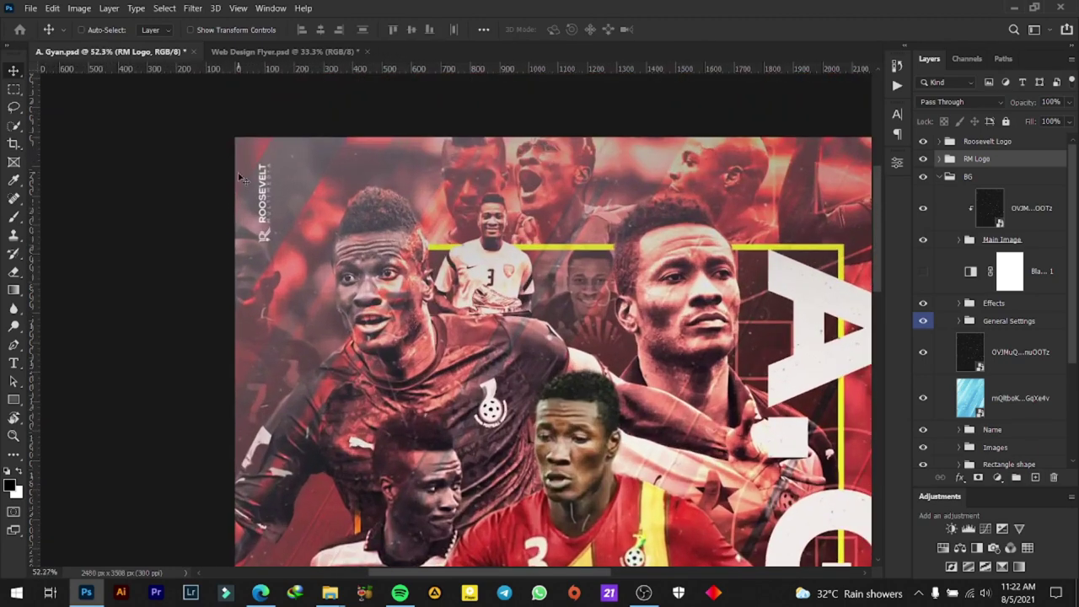
{"action": "scroll", "coordinate": [240, 177], "scroll_direction": "up", "scroll_amount": 1}
{"action": "key", "text": "ctrl+t"}
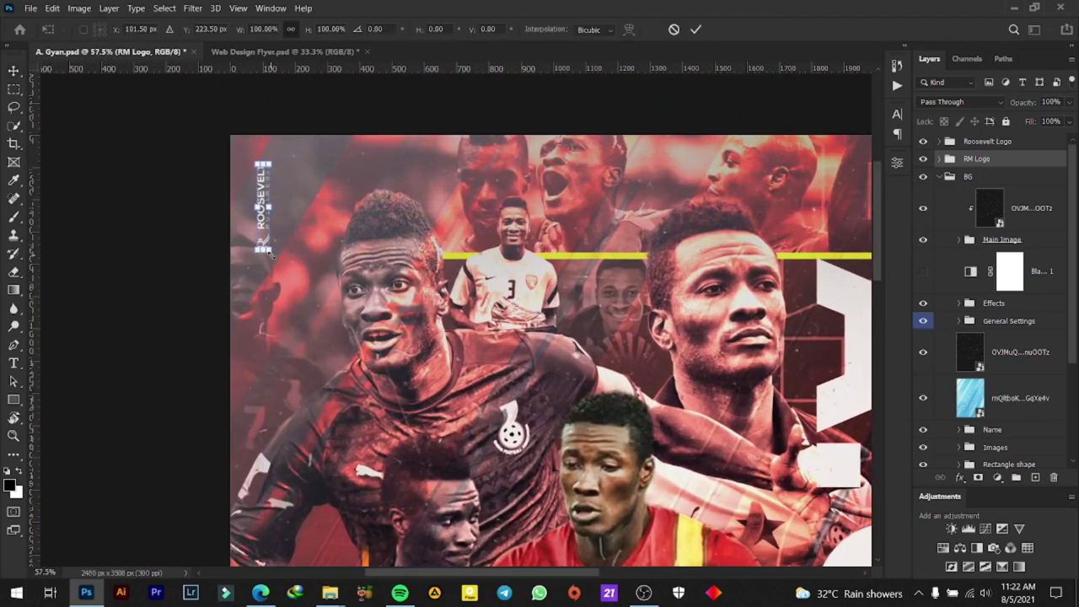
{"action": "left_click_drag", "start_coordinate": [270, 253], "coordinate": [270, 246]}
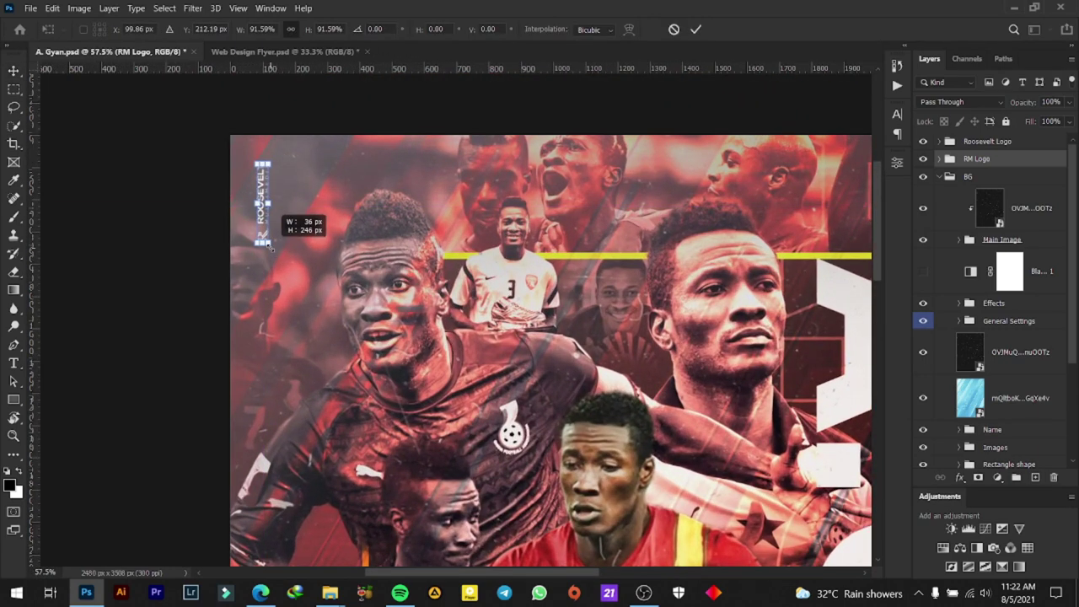
{"action": "left_click", "coordinate": [696, 30]}
Scroll and zoom around the poster to review the logo placement
{"action": "scroll", "coordinate": [400, 223], "scroll_direction": "down", "scroll_amount": 2}
{"action": "scroll", "coordinate": [327, 202], "scroll_direction": "down", "scroll_amount": 3}
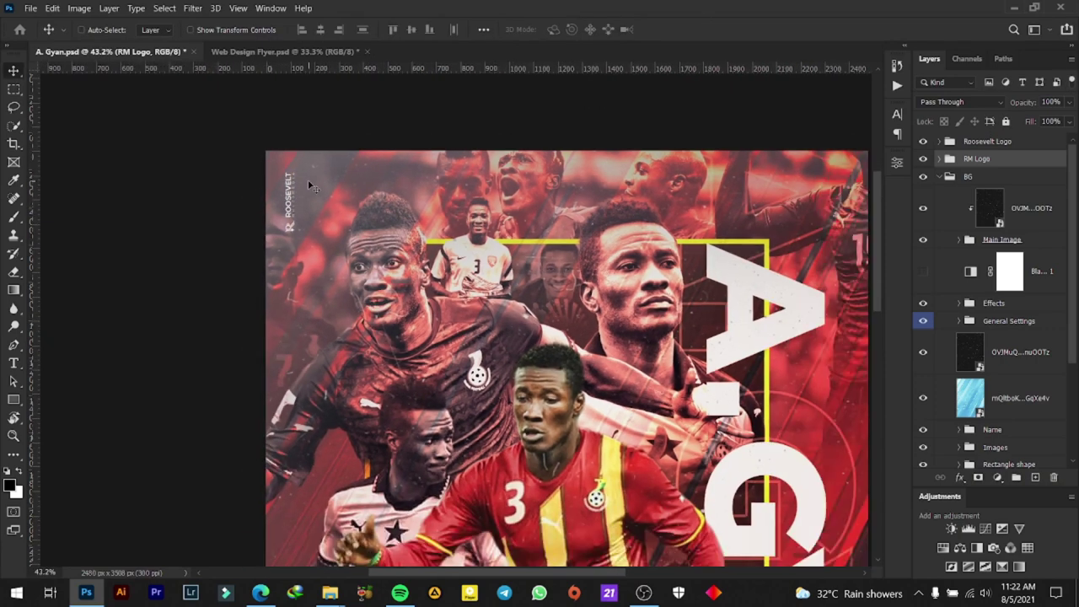
{"action": "scroll", "coordinate": [316, 187], "scroll_direction": "down", "scroll_amount": 4}
{"action": "scroll", "coordinate": [363, 219], "scroll_direction": "down", "scroll_amount": 4}
{"action": "scroll", "coordinate": [413, 249], "scroll_direction": "up", "scroll_amount": 2}
{"action": "scroll", "coordinate": [418, 249], "scroll_direction": "up", "scroll_amount": 1}
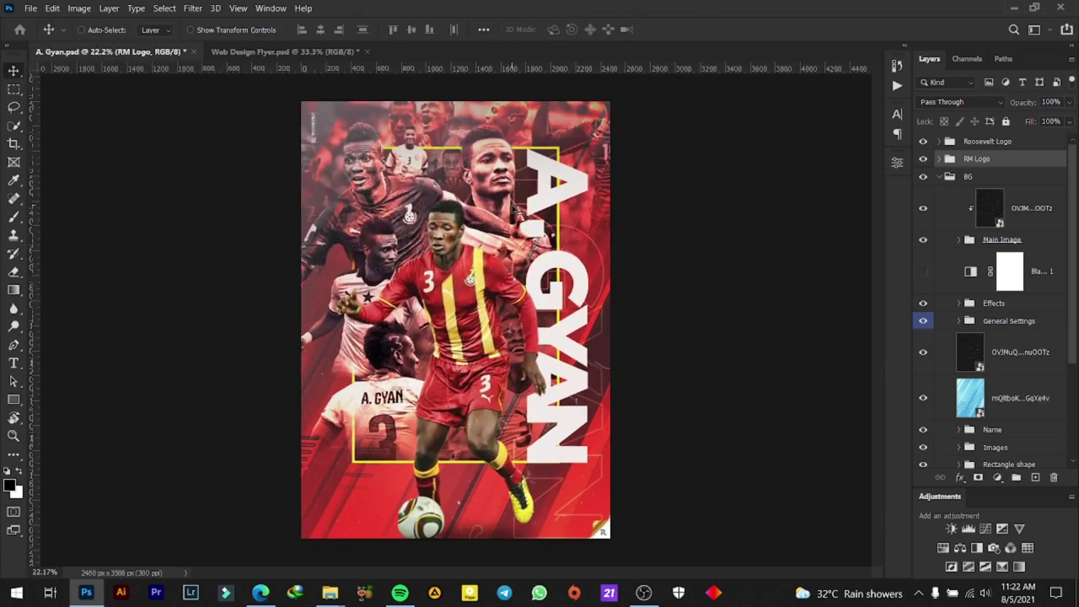
{"action": "scroll", "coordinate": [517, 210], "scroll_direction": "up", "scroll_amount": 1}
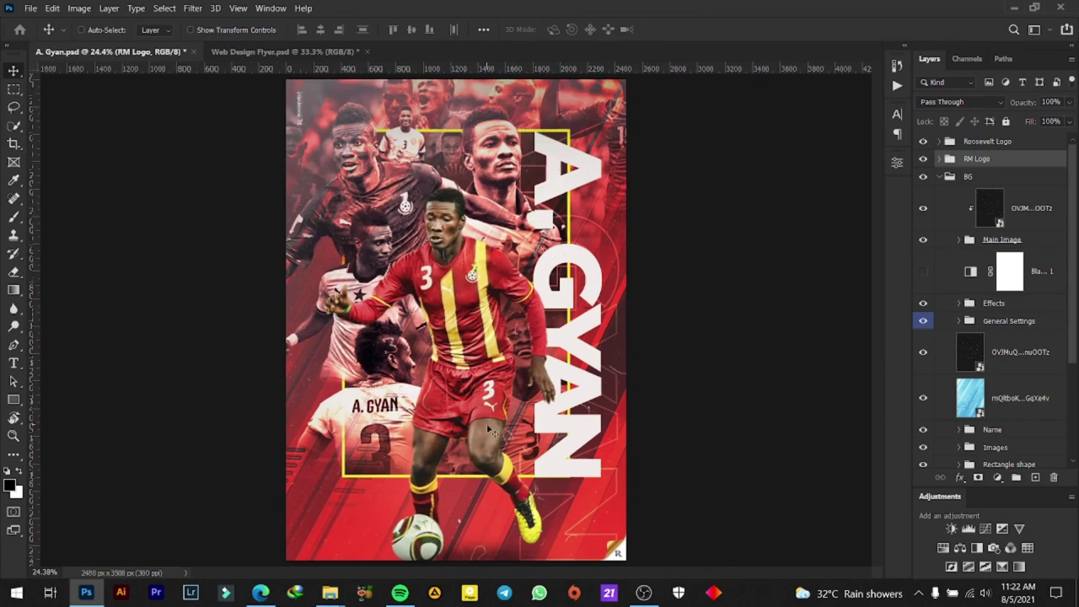
{"action": "scroll", "coordinate": [493, 468], "scroll_direction": "down", "scroll_amount": 2}
{"action": "scroll", "coordinate": [493, 475], "scroll_direction": "up", "scroll_amount": 1}
{"action": "scroll", "coordinate": [503, 495], "scroll_direction": "up", "scroll_amount": 1}
{"action": "scroll", "coordinate": [516, 489], "scroll_direction": "up", "scroll_amount": 1}
{"action": "scroll", "coordinate": [517, 489], "scroll_direction": "up", "scroll_amount": 3}
{"action": "scroll", "coordinate": [517, 489], "scroll_direction": "up", "scroll_amount": 2}
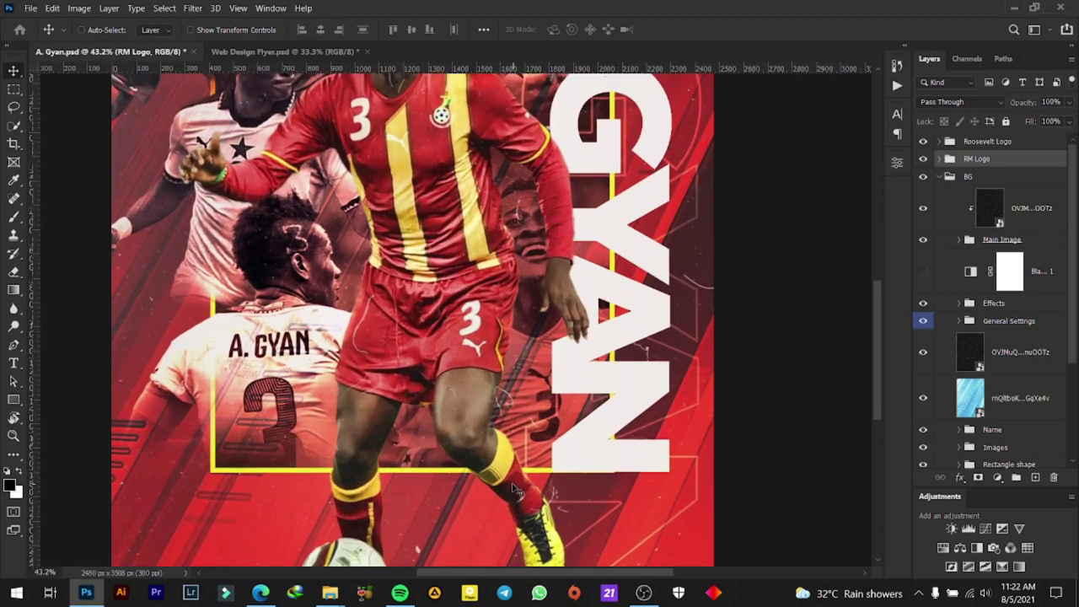
{"action": "scroll", "coordinate": [517, 489], "scroll_direction": "up", "scroll_amount": 2}
{"action": "scroll", "coordinate": [509, 345], "scroll_direction": "down", "scroll_amount": 5}
{"action": "scroll", "coordinate": [509, 346], "scroll_direction": "down", "scroll_amount": 1}
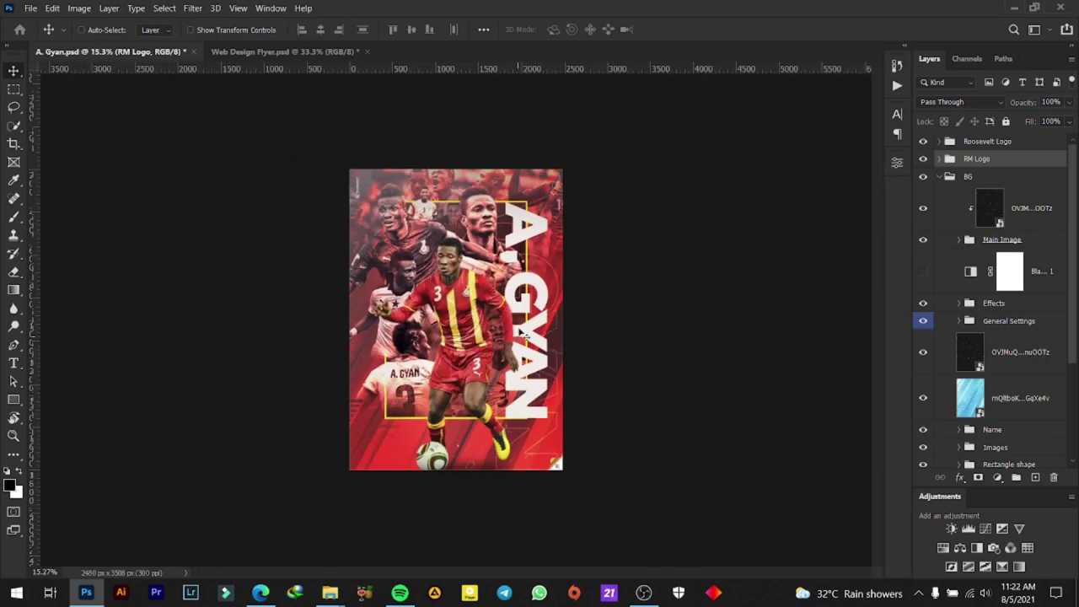
{"action": "scroll", "coordinate": [519, 312], "scroll_direction": "up", "scroll_amount": 1}
{"action": "scroll", "coordinate": [556, 350], "scroll_direction": "up", "scroll_amount": 2}
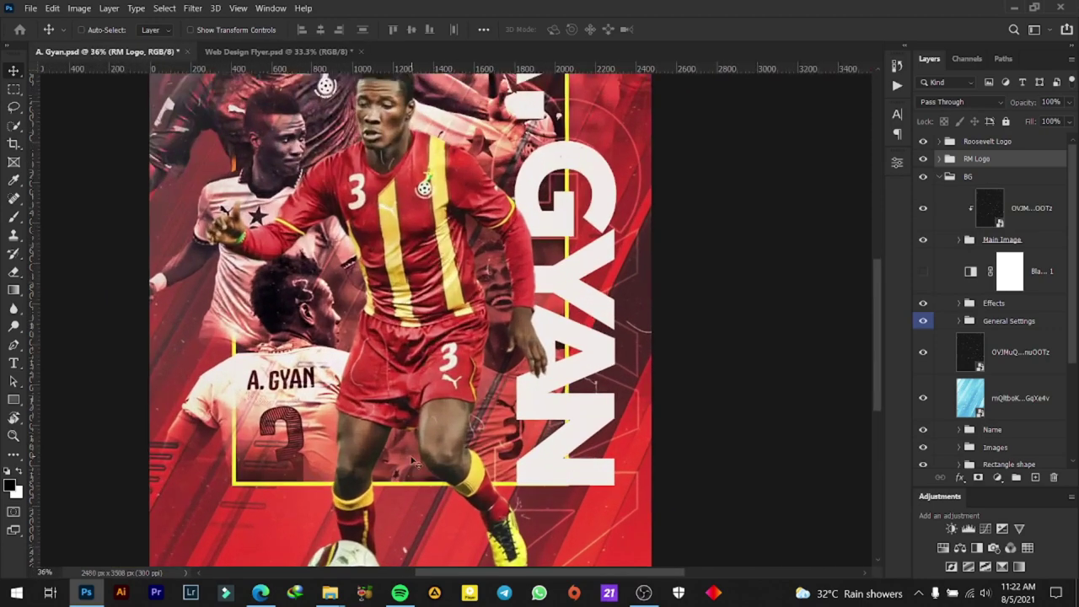
{"action": "scroll", "coordinate": [416, 463], "scroll_direction": "down", "scroll_amount": 2}
{"action": "scroll", "coordinate": [423, 390], "scroll_direction": "up", "scroll_amount": 1}
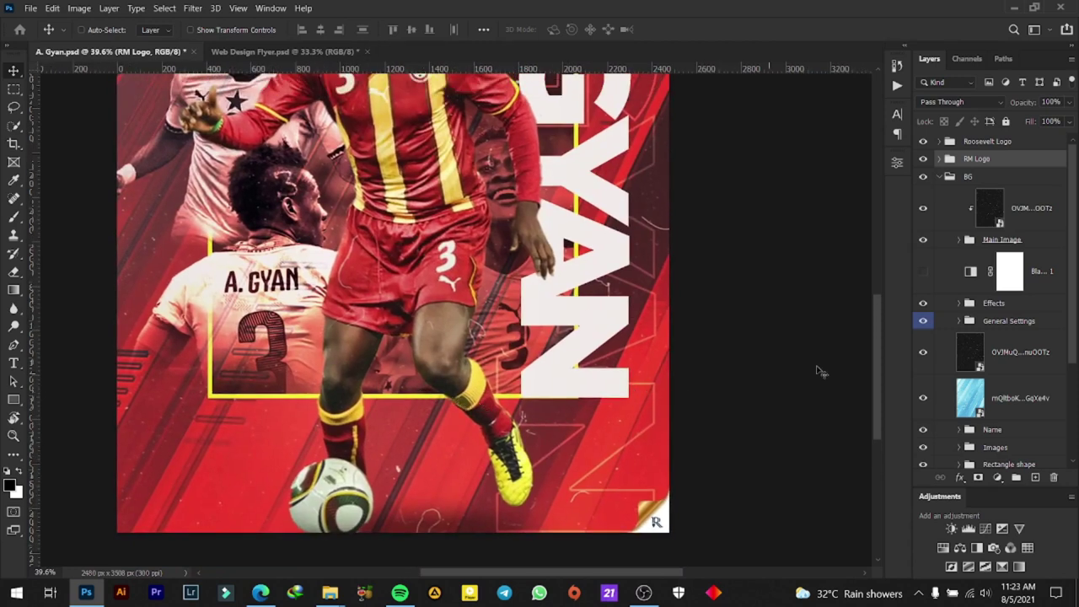
Lock the Roosevelt Logo and RM Logo groups and collapse the BG group
{"action": "left_click", "coordinate": [975, 177]}
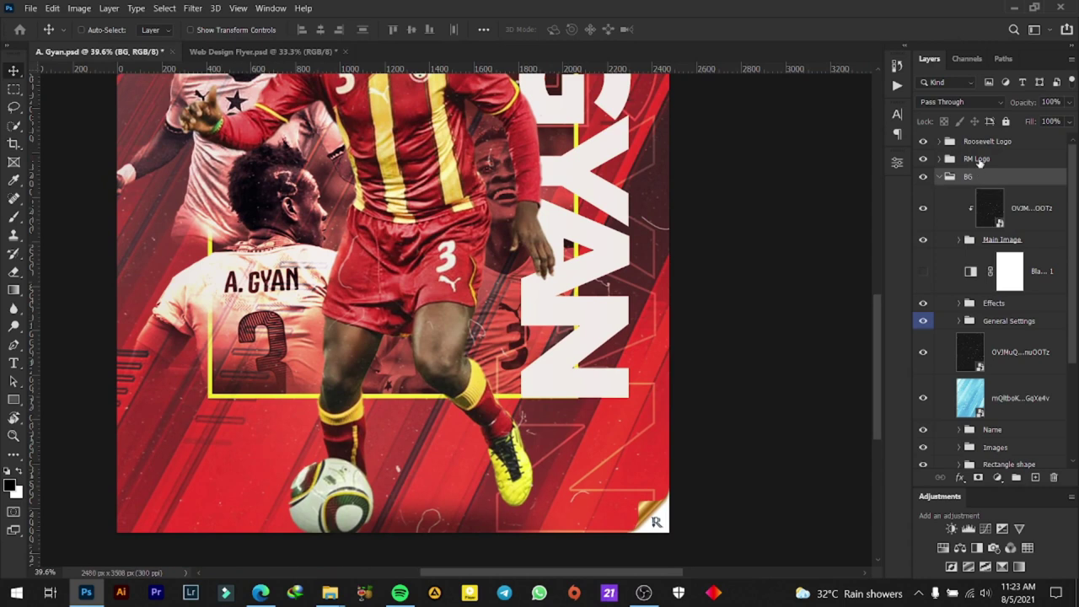
{"action": "left_click", "coordinate": [980, 161]}
{"action": "left_click", "coordinate": [994, 141], "text": "shift"}
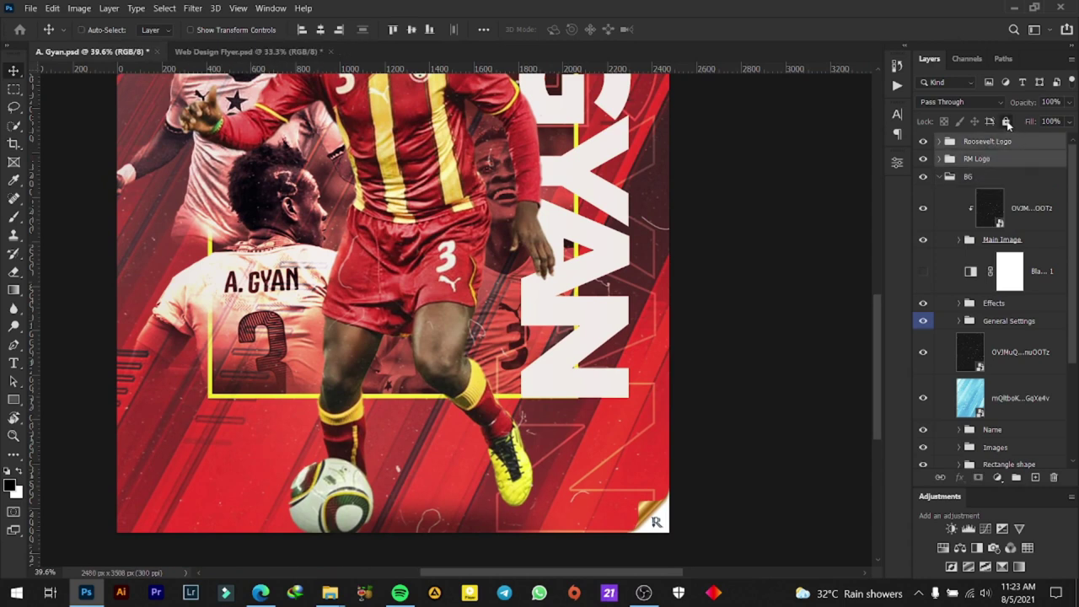
{"action": "left_click", "coordinate": [1006, 122]}
{"action": "left_click", "coordinate": [1008, 179]}
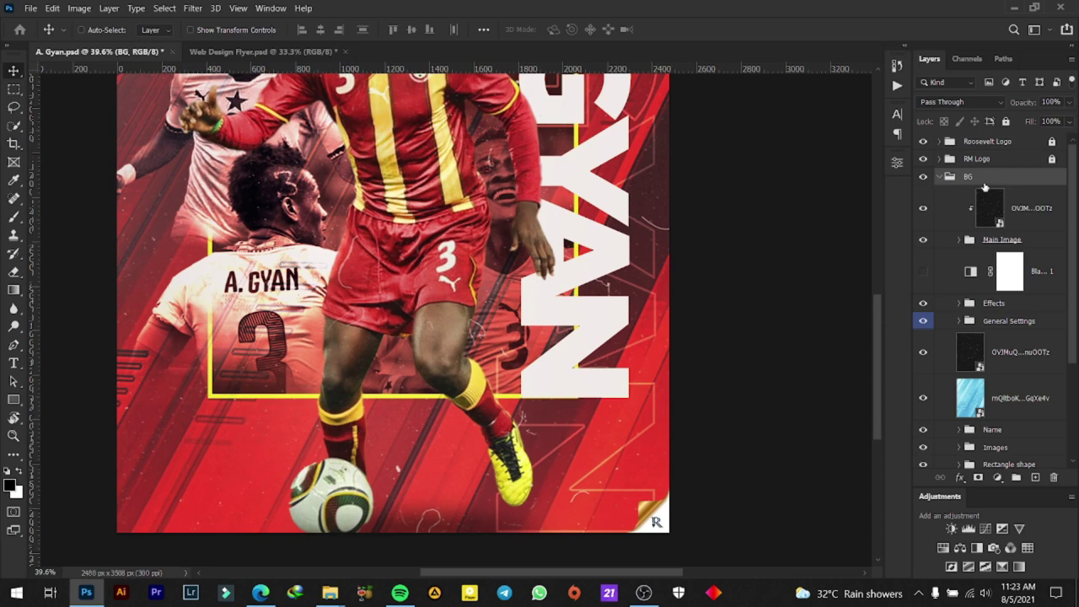
{"action": "left_click", "coordinate": [939, 178]}
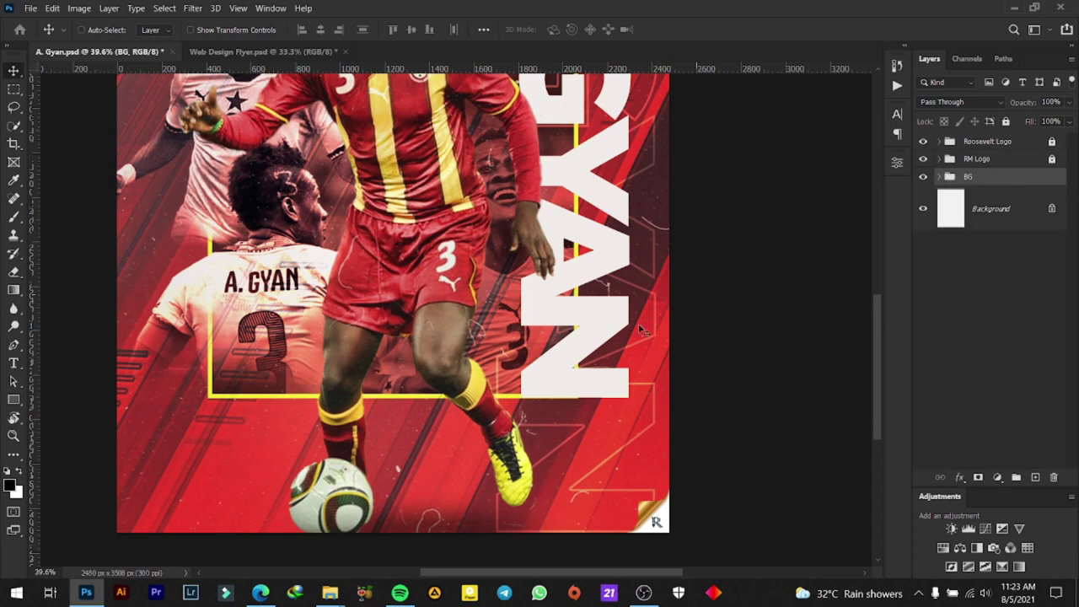
Add the text 'BABY JET' above the football
{"action": "key", "text": "t"}
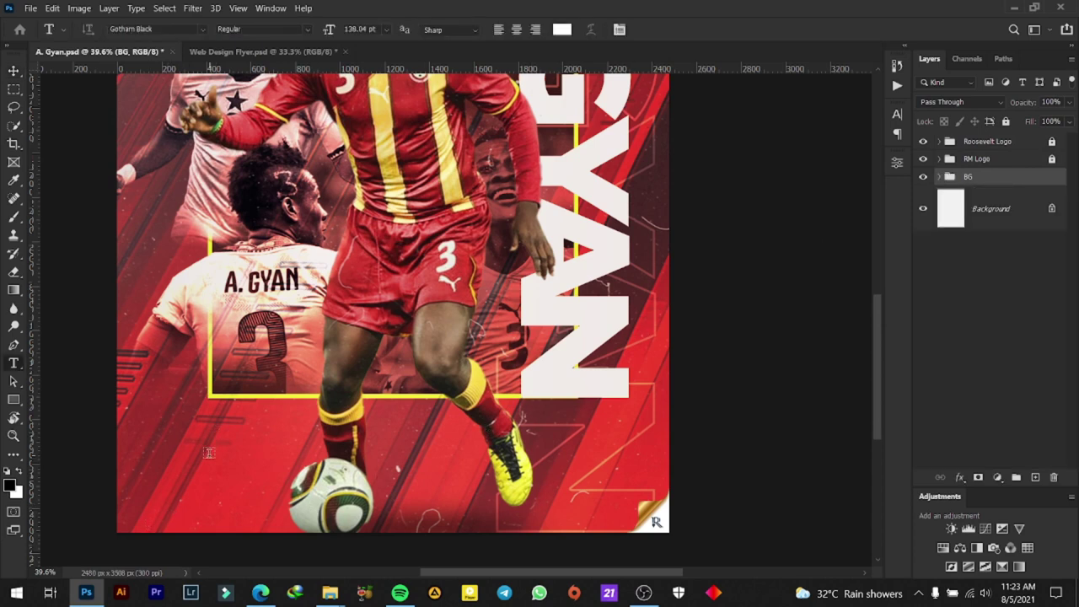
{"action": "left_click", "coordinate": [209, 457]}
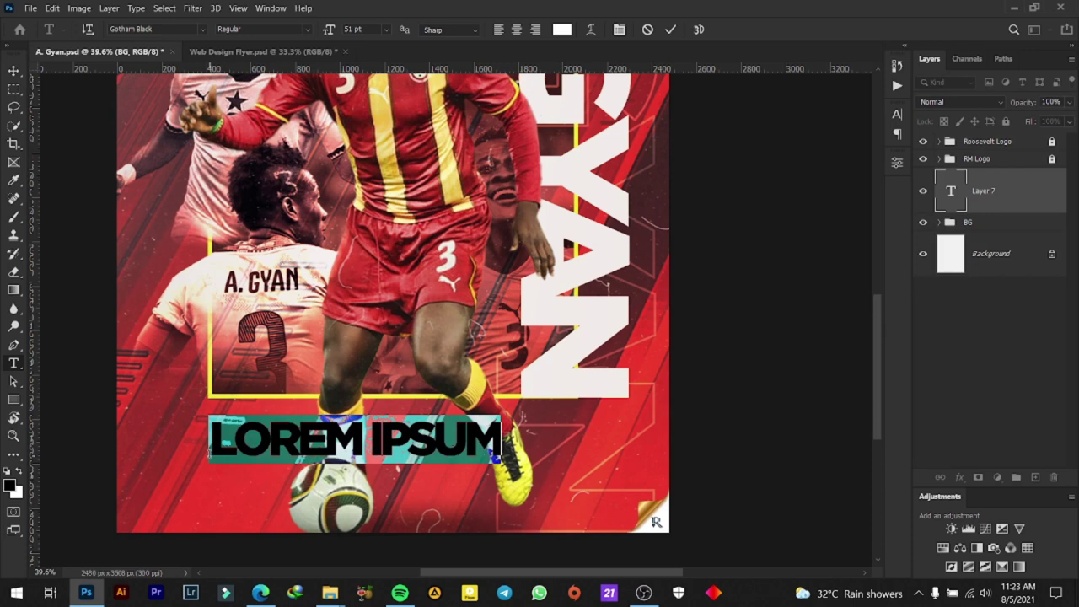
{"action": "type", "text": "BA"}
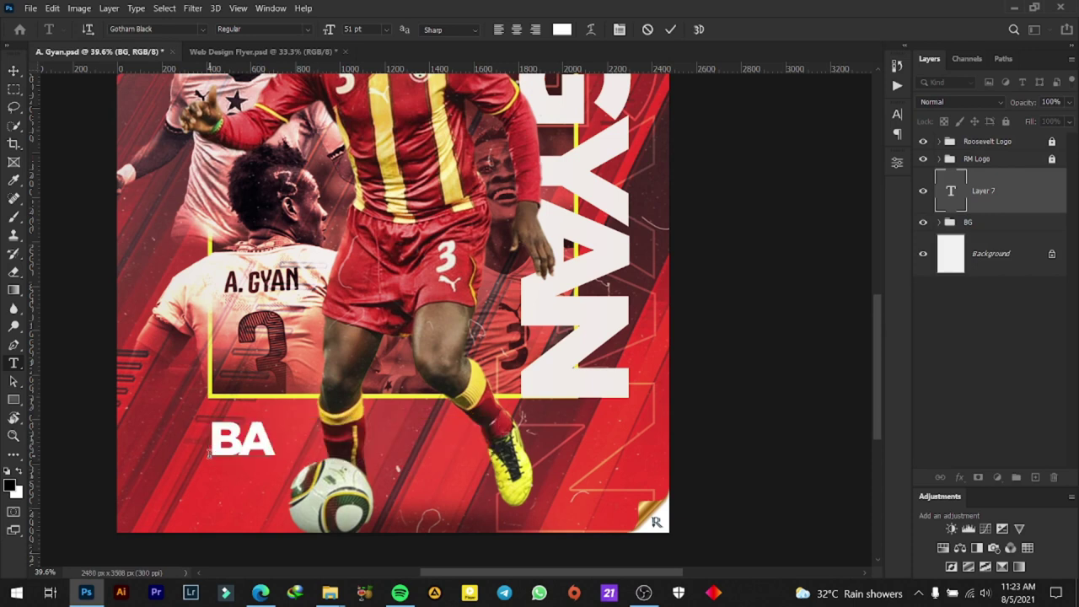
{"action": "type", "text": "BY J"}
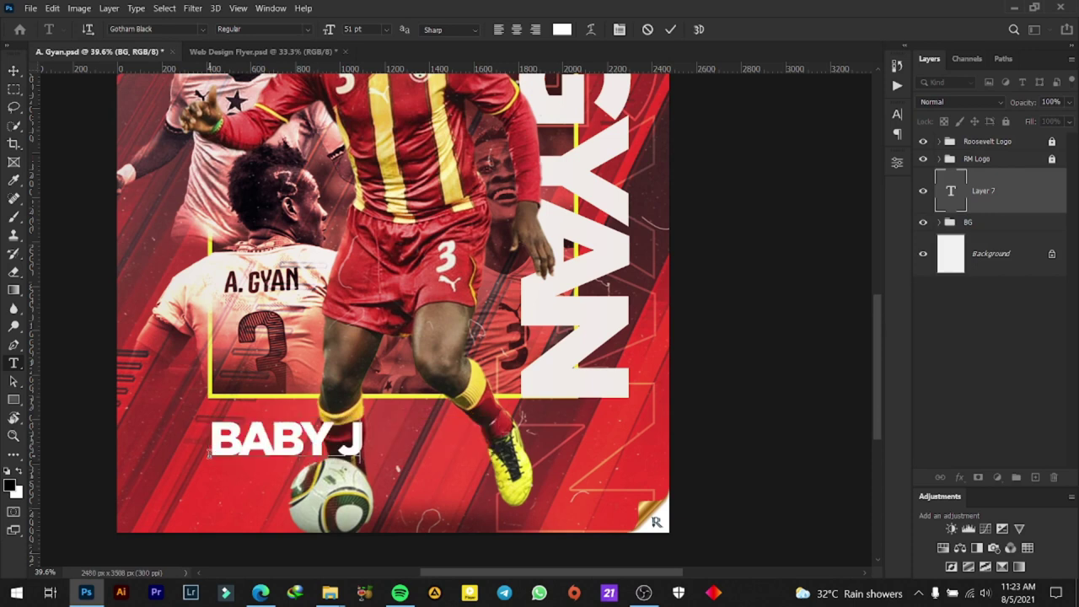
{"action": "type", "text": "ET"}
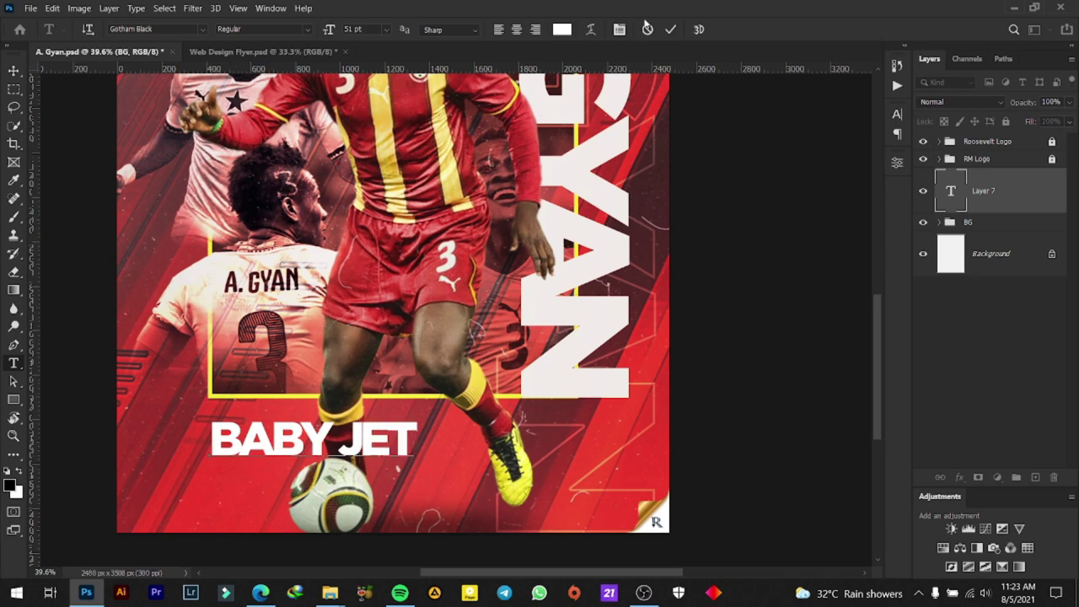
{"action": "left_click", "coordinate": [672, 29]}
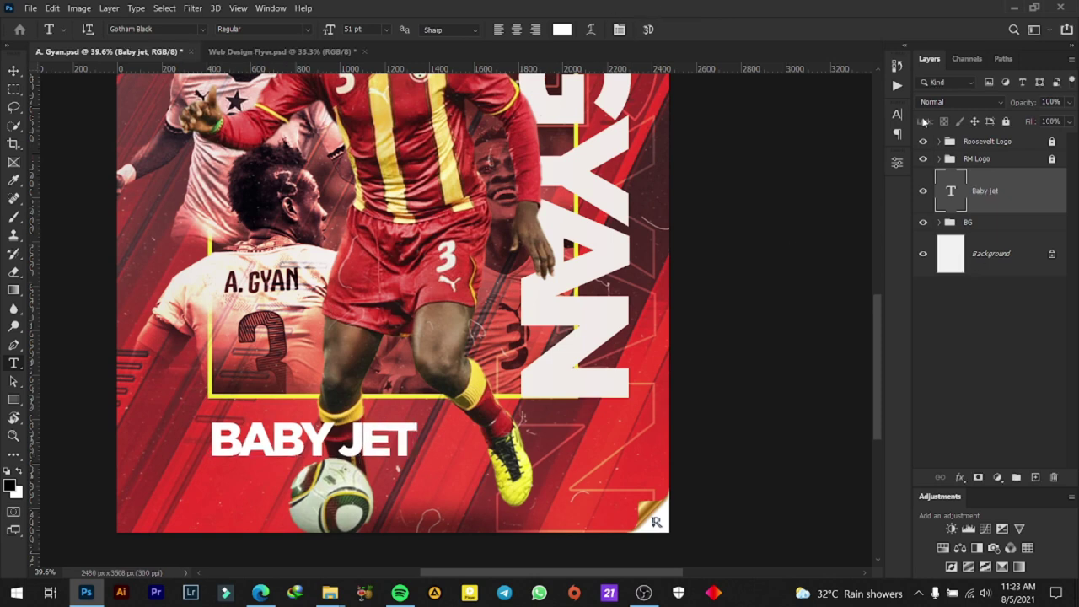
Set BABY JET to Gotham Medium with tracking 0 in the Character panel
{"action": "left_click", "coordinate": [897, 113]}
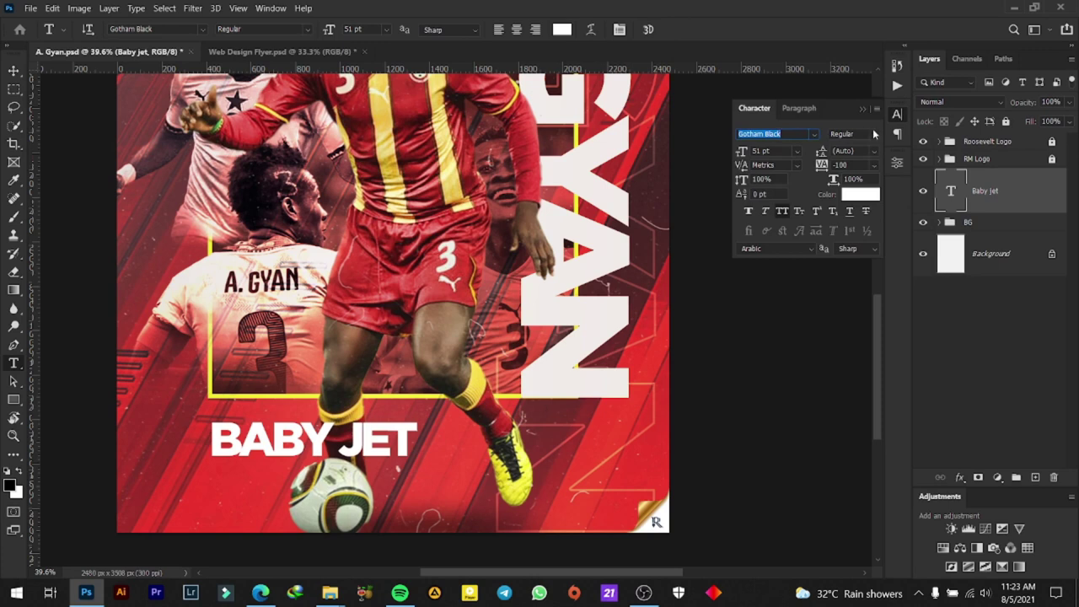
{"action": "left_click", "coordinate": [788, 131]}
{"action": "key", "text": "BackSpace"}
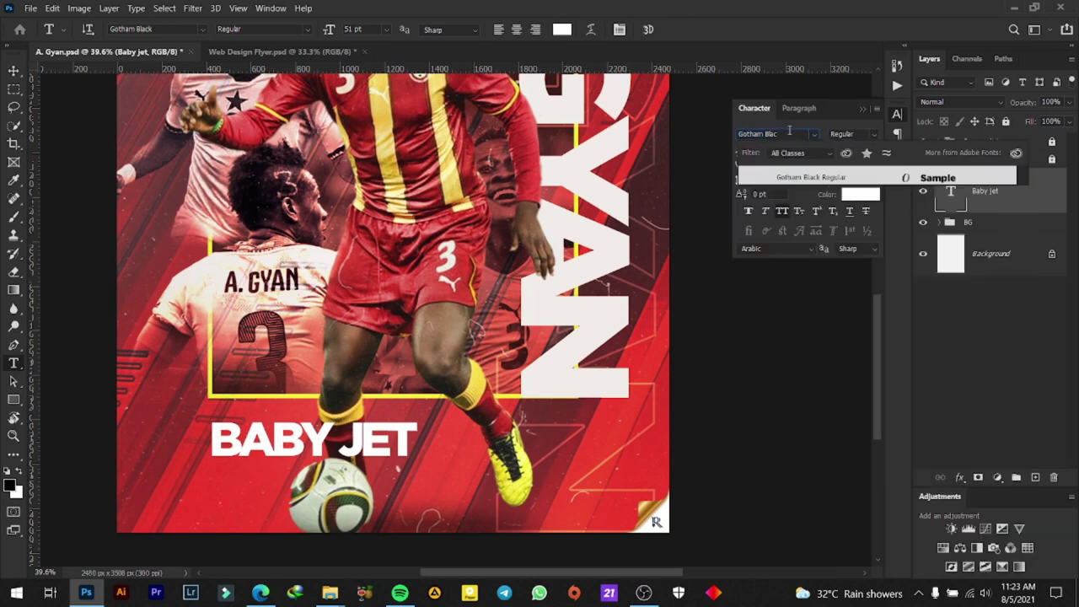
{"action": "key", "text": "BackSpace"}
{"action": "key", "text": "BackSpace"}
{"action": "key", "text": "BackSpace"}
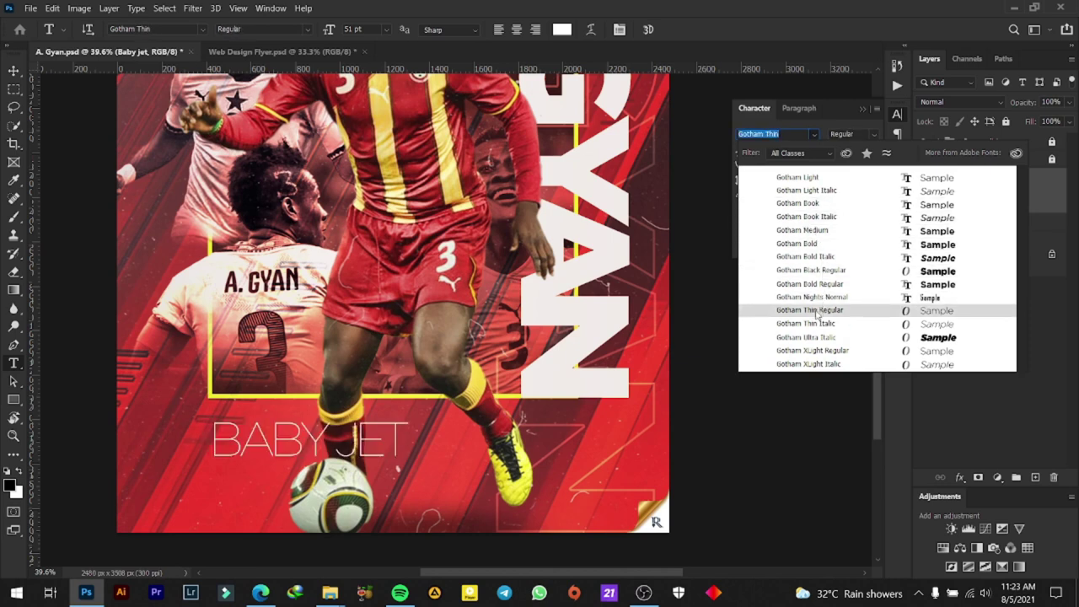
{"action": "left_click", "coordinate": [796, 205]}
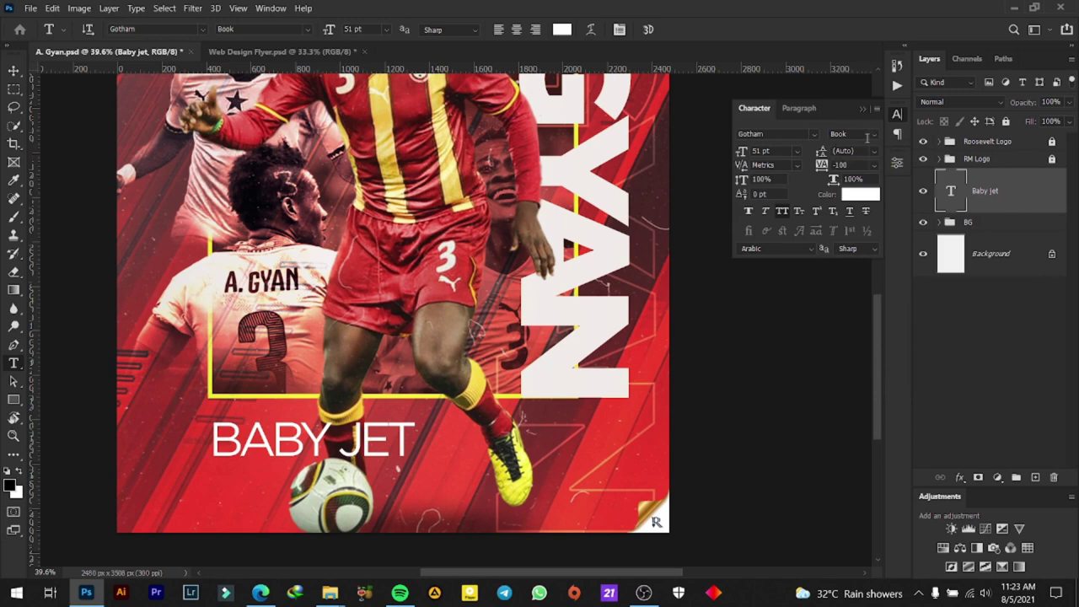
{"action": "left_click", "coordinate": [870, 138]}
{"action": "left_click", "coordinate": [850, 195]}
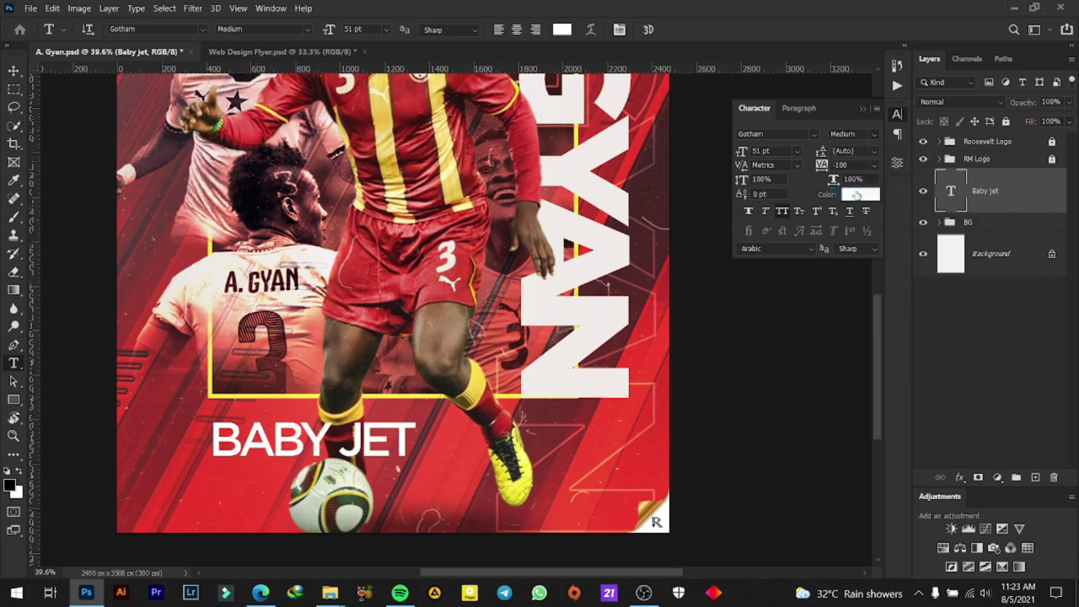
{"action": "left_click", "coordinate": [874, 165]}
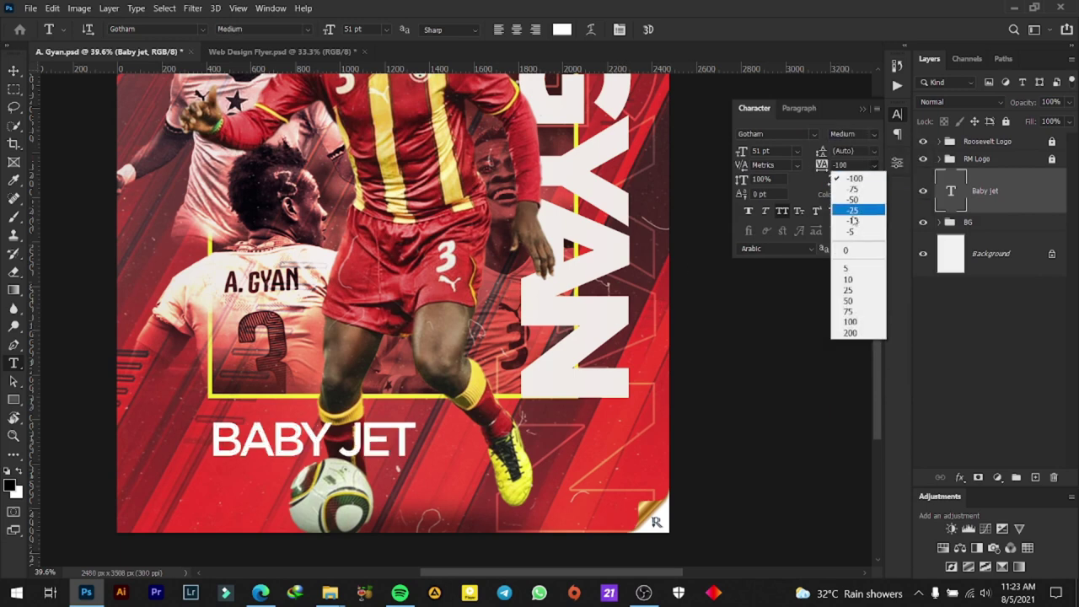
{"action": "left_click", "coordinate": [847, 252]}
{"action": "key", "text": "ctrl+minus"}
{"action": "key", "text": "ctrl+minus"}
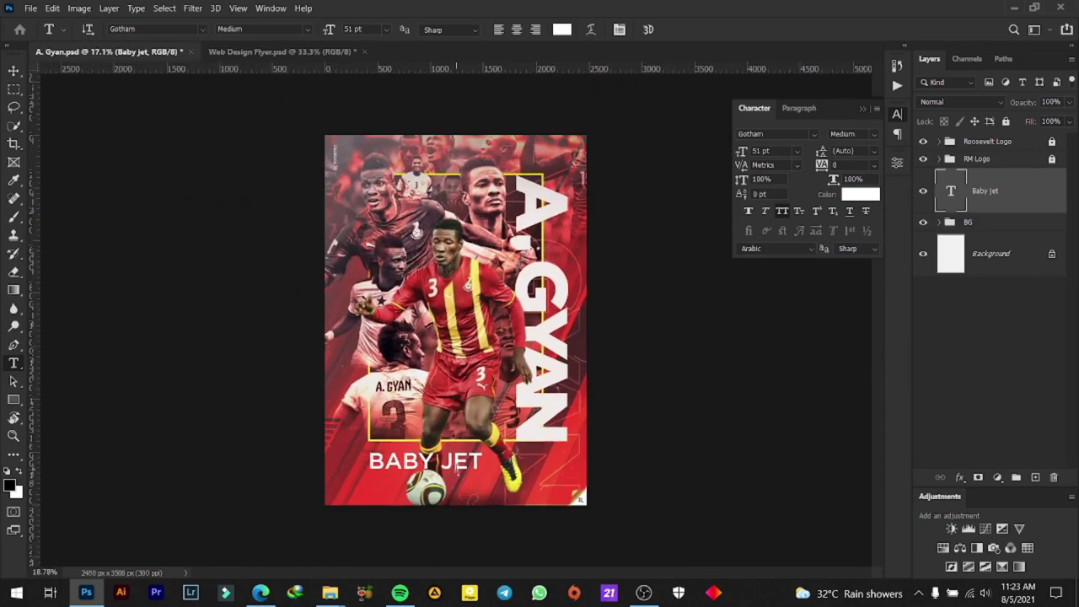
{"action": "key", "text": "ctrl+plus"}
{"action": "left_click", "coordinate": [13, 71]}
Scale the BABY JET text down to a small size
{"action": "scroll", "coordinate": [449, 518], "scroll_direction": "up", "scroll_amount": 1}
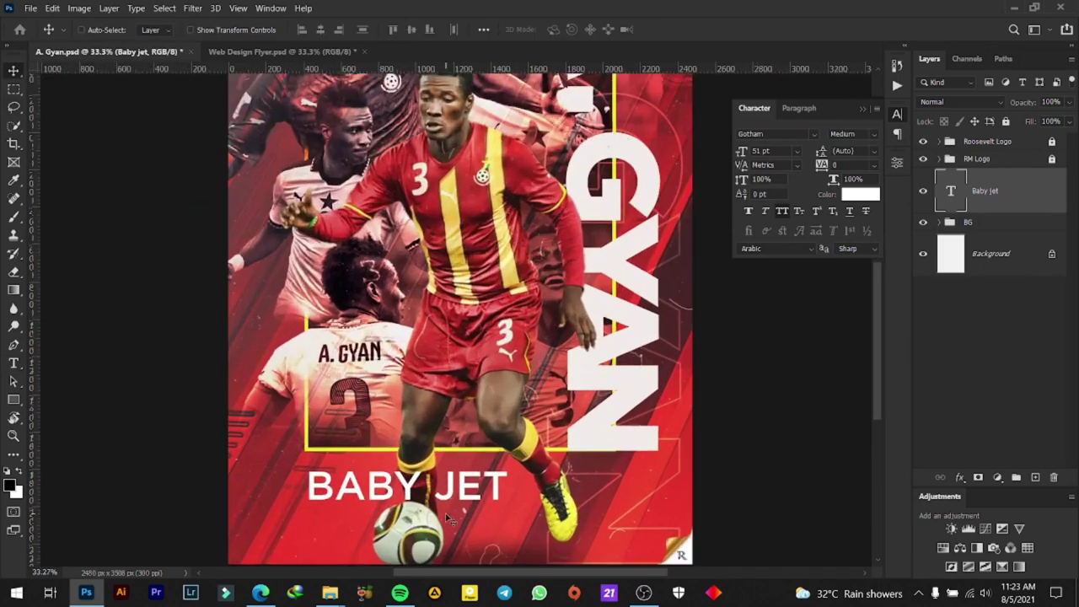
{"action": "scroll", "coordinate": [451, 518], "scroll_direction": "up", "scroll_amount": 1}
{"action": "scroll", "coordinate": [639, 368], "scroll_direction": "down", "scroll_amount": 2}
{"action": "scroll", "coordinate": [639, 368], "scroll_direction": "right", "scroll_amount": 1}
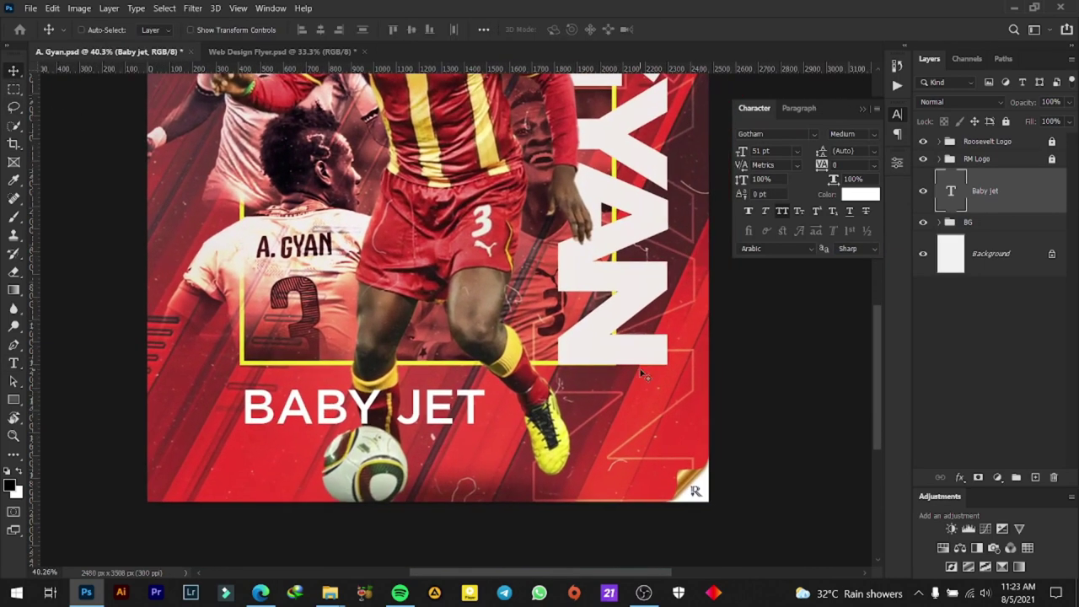
{"action": "key", "text": "ctrl+t"}
{"action": "left_click_drag", "start_coordinate": [486, 386], "coordinate": [390, 400]}
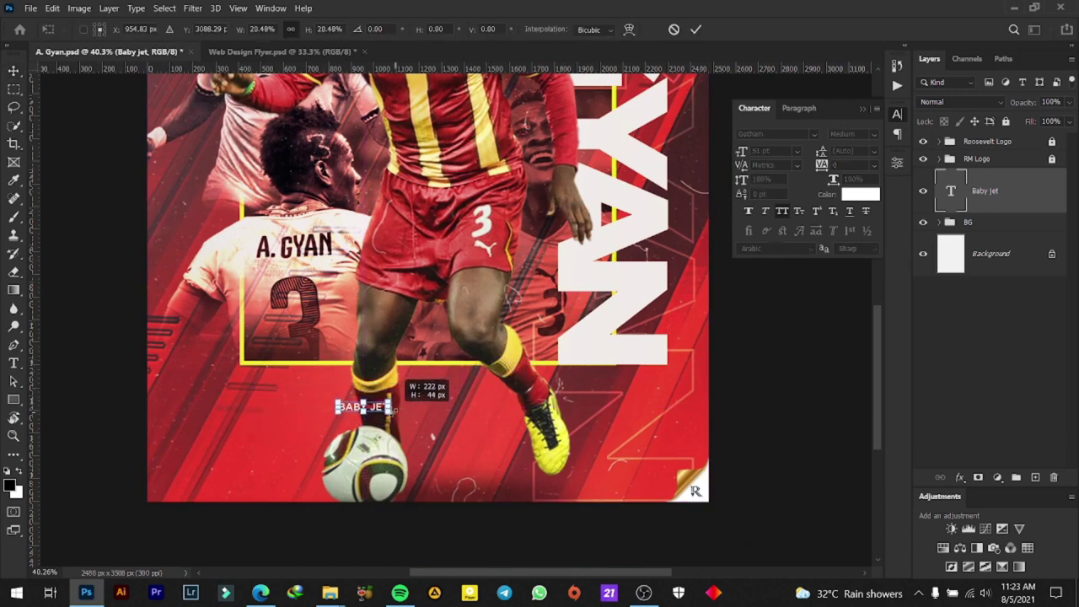
{"action": "left_click", "coordinate": [696, 28]}
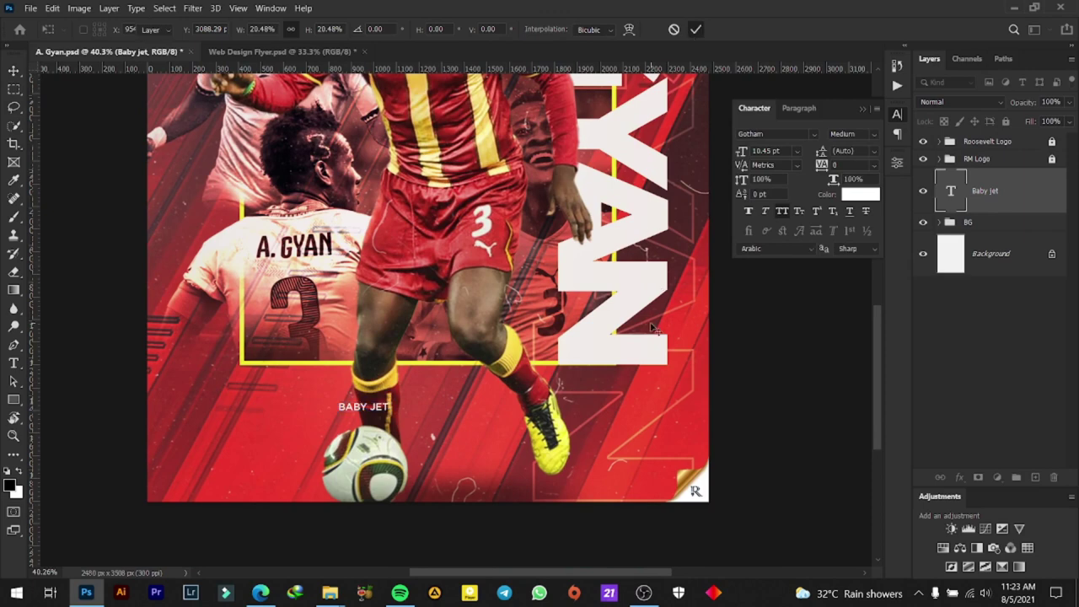
Move BABY JET just under the GYAN lettering and widen its tracking to 860
{"action": "scroll", "coordinate": [653, 329], "scroll_direction": "up", "scroll_amount": 1}
{"action": "scroll", "coordinate": [612, 352], "scroll_direction": "up", "scroll_amount": 1}
{"action": "scroll", "coordinate": [615, 351], "scroll_direction": "up", "scroll_amount": 2}
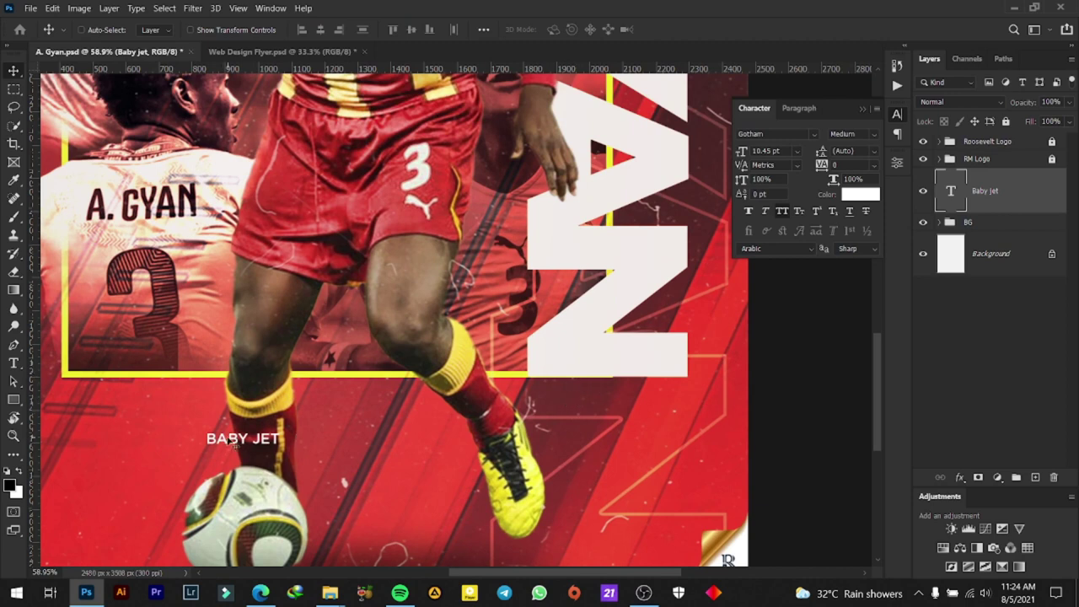
{"action": "mouse_move", "coordinate": [232, 439]}
{"action": "left_mouse_down"}
{"action": "mouse_move", "coordinate": [481, 414]}
{"action": "mouse_move", "coordinate": [553, 395]}
{"action": "left_mouse_up"}
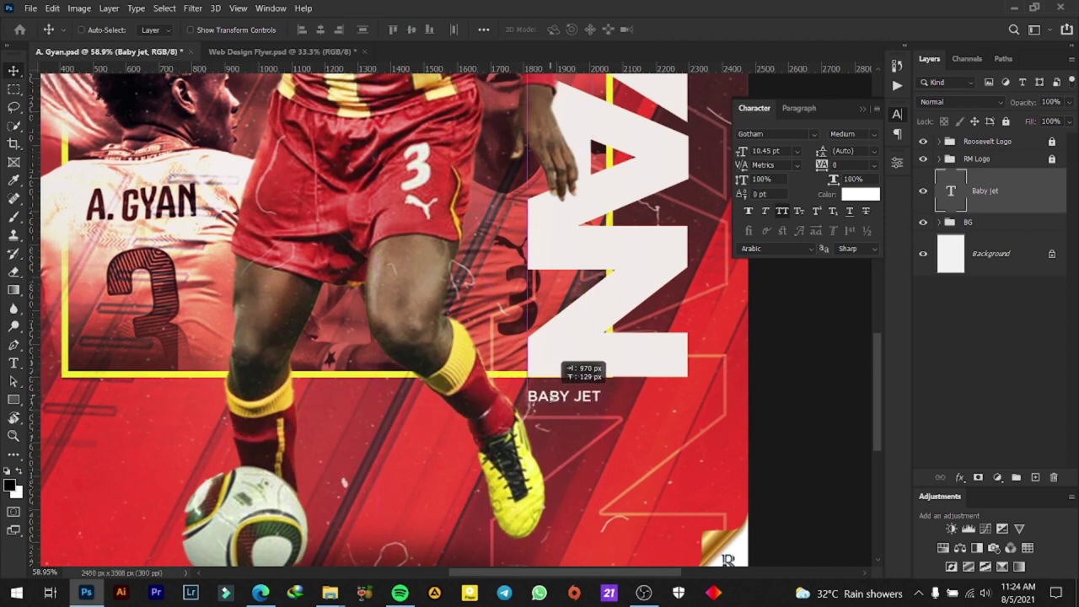
{"action": "left_click_drag", "start_coordinate": [826, 164], "coordinate": [823, 166]}
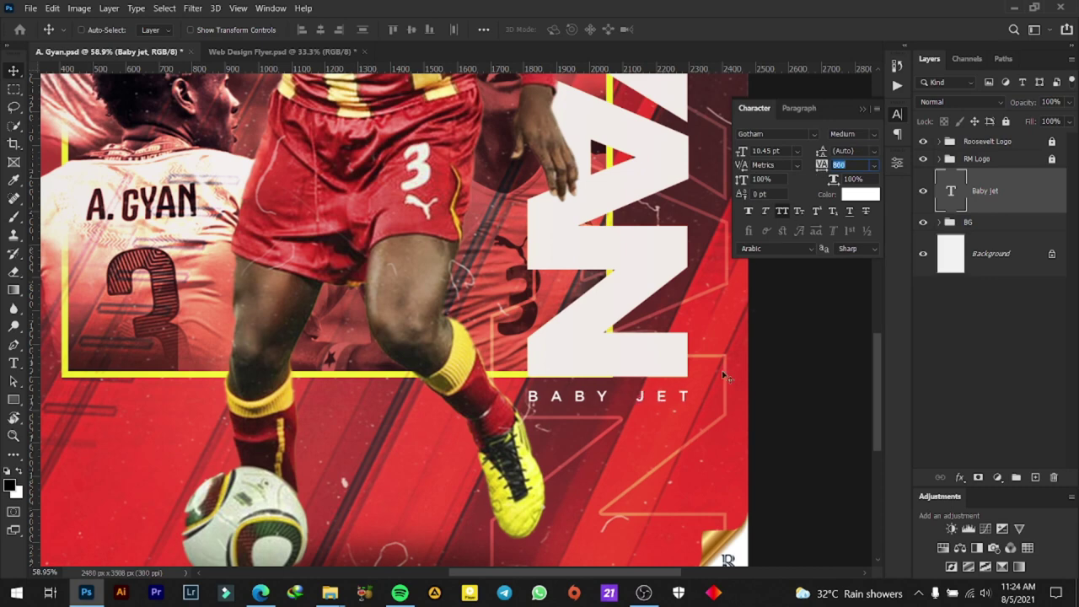
Apply the new letter spacing, then expand the BG layer group
{"action": "key", "text": "Return"}
{"action": "scroll", "coordinate": [724, 376], "scroll_direction": "down", "scroll_amount": 3}
{"action": "scroll", "coordinate": [722, 378], "scroll_direction": "down", "scroll_amount": 2}
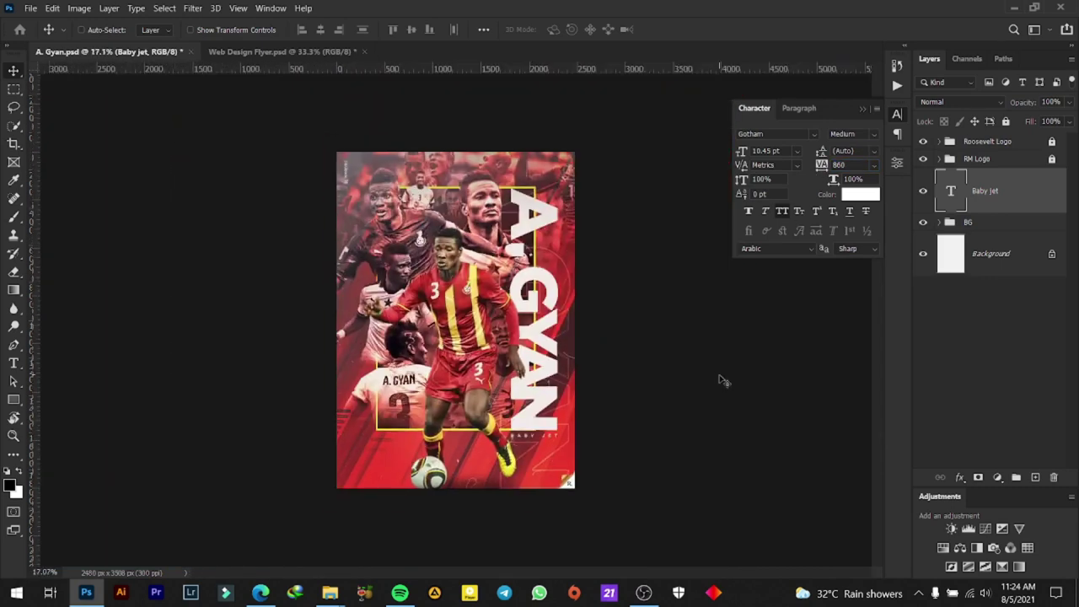
{"action": "scroll", "coordinate": [570, 414], "scroll_direction": "up", "scroll_amount": 2}
{"action": "scroll", "coordinate": [559, 472], "scroll_direction": "up", "scroll_amount": 2}
{"action": "scroll", "coordinate": [573, 457], "scroll_direction": "up", "scroll_amount": 2}
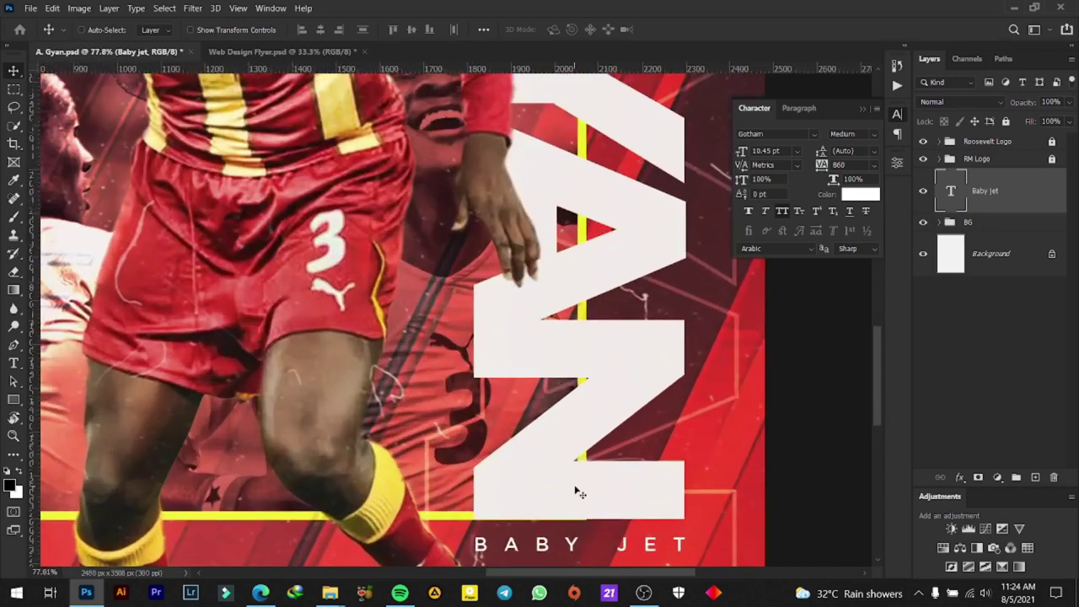
{"action": "scroll", "coordinate": [578, 491], "scroll_direction": "up", "scroll_amount": 1}
{"action": "scroll", "coordinate": [523, 337], "scroll_direction": "up", "scroll_amount": 2}
{"action": "scroll", "coordinate": [497, 367], "scroll_direction": "up", "scroll_amount": 1}
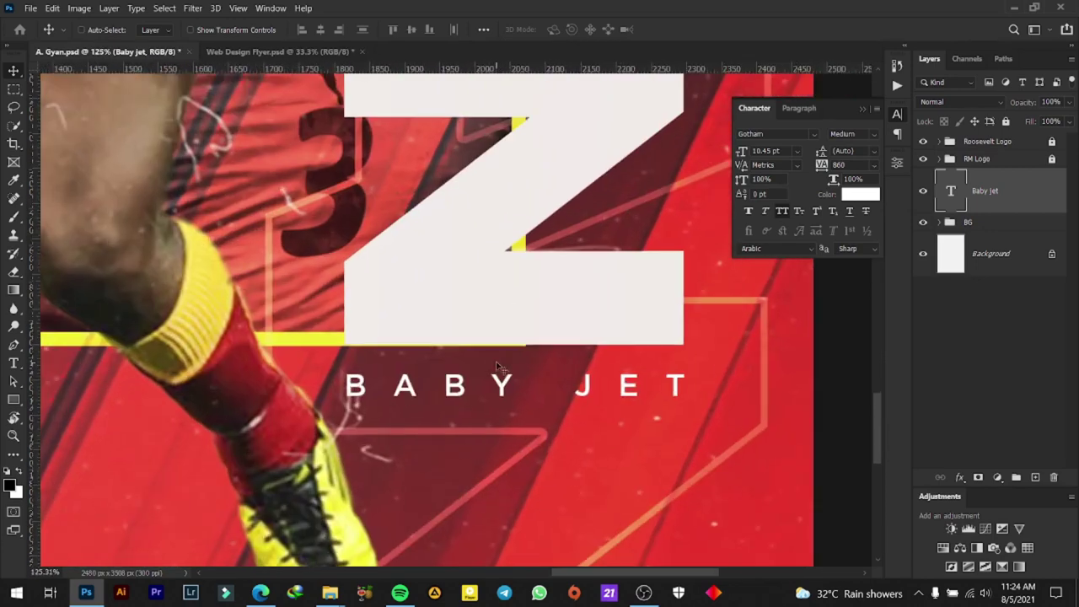
{"action": "scroll", "coordinate": [497, 367], "scroll_direction": "up", "scroll_amount": 1}
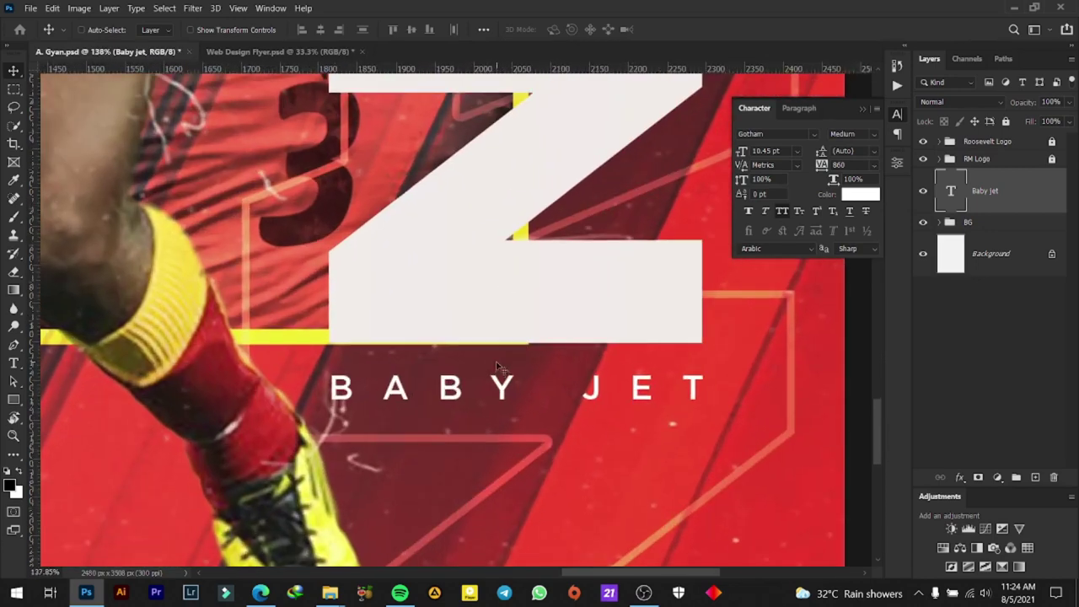
{"action": "left_click", "coordinate": [940, 223]}
{"action": "scroll", "coordinate": [1016, 364], "scroll_direction": "down", "scroll_amount": 1}
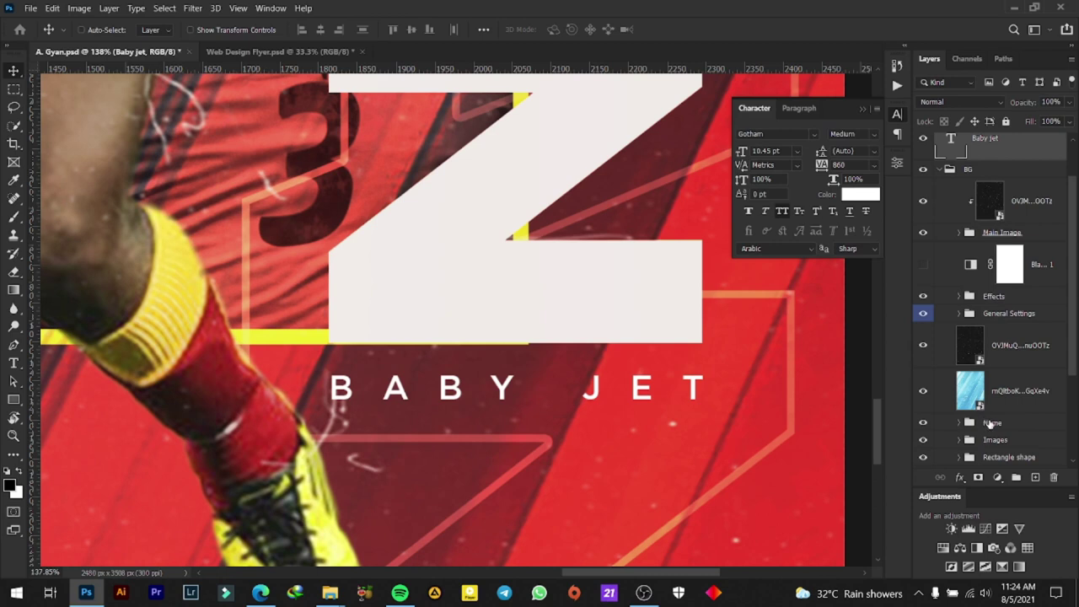
Scale the A. Gyan title in the Name group slightly so it lines up with BABY JET
{"action": "left_click", "coordinate": [961, 426]}
{"action": "left_click", "coordinate": [956, 427]}
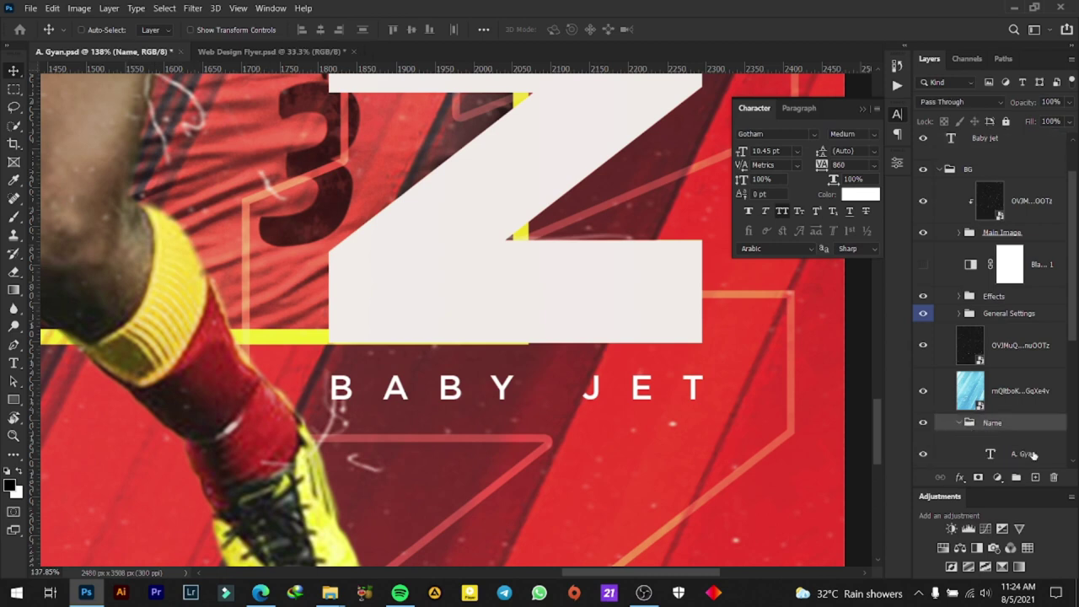
{"action": "left_click", "coordinate": [1035, 453]}
{"action": "key", "text": "ctrl+t"}
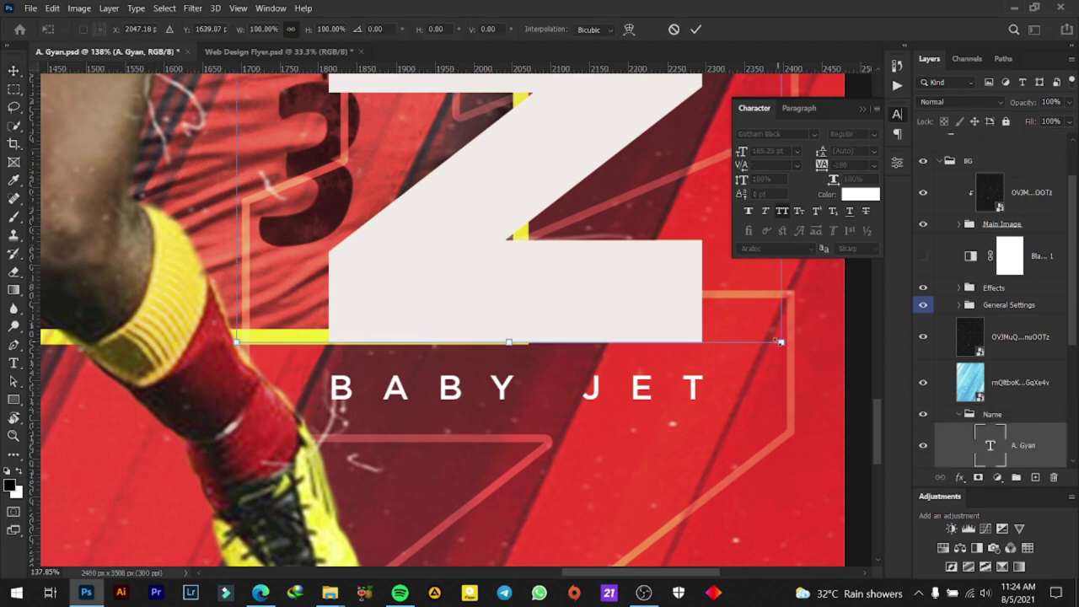
{"action": "left_click_drag", "start_coordinate": [781, 342], "coordinate": [782, 343]}
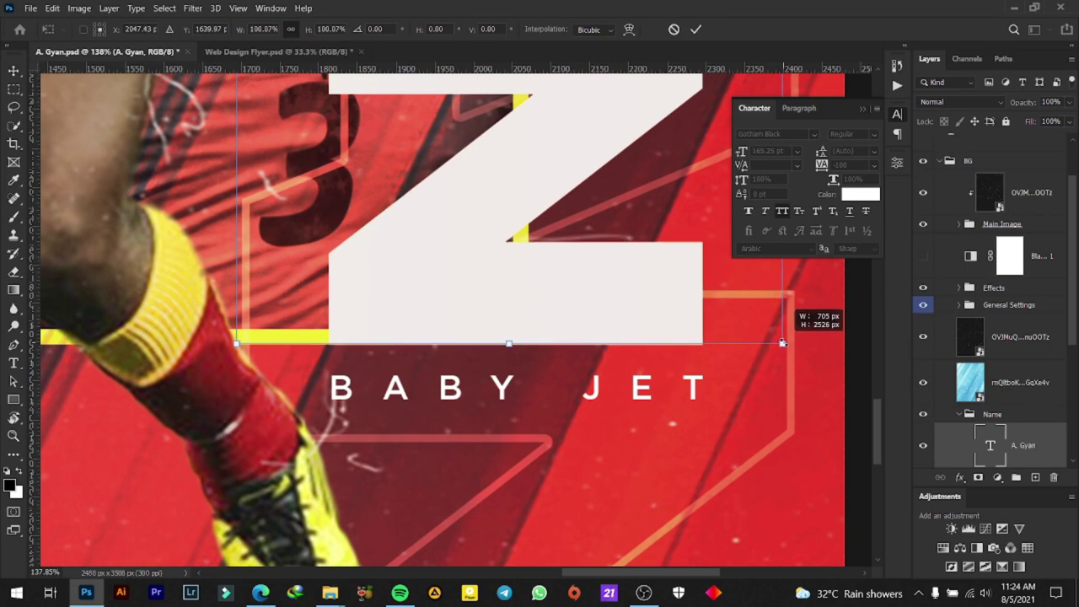
{"action": "left_click", "coordinate": [696, 29]}
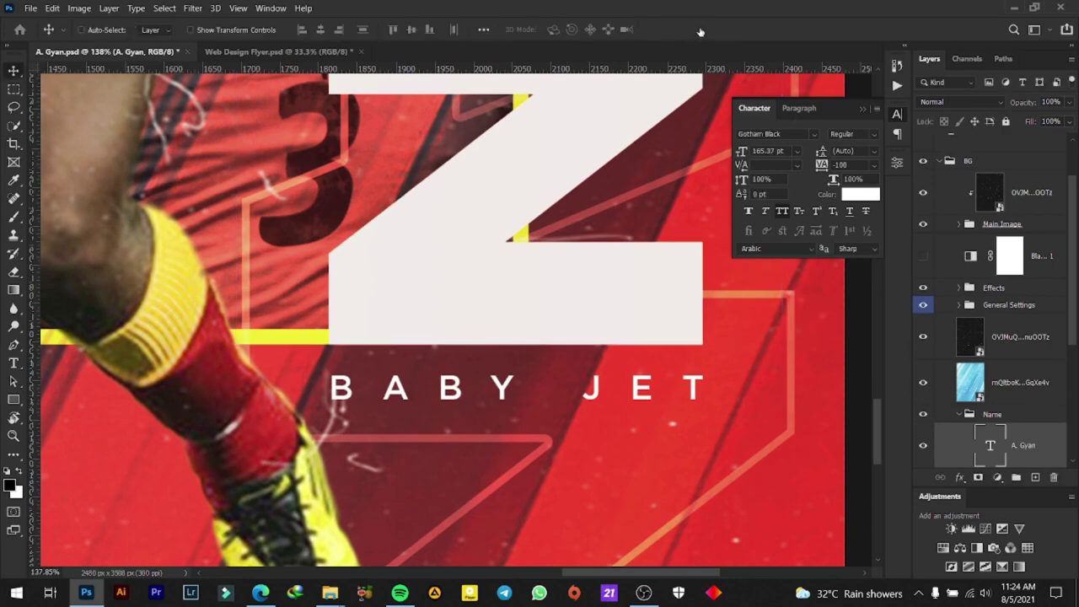
Collapse the Name group and scroll back through the Layers panel
{"action": "scroll", "coordinate": [699, 374], "scroll_direction": "down", "scroll_amount": 3}
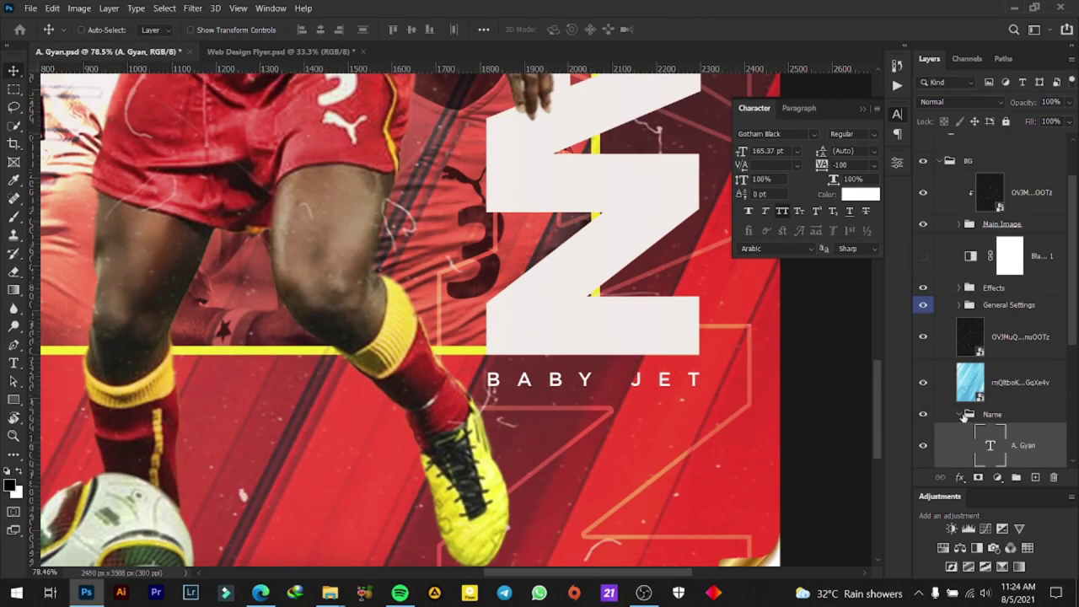
{"action": "left_click", "coordinate": [964, 414]}
{"action": "scroll", "coordinate": [514, 418], "scroll_direction": "down", "scroll_amount": 5}
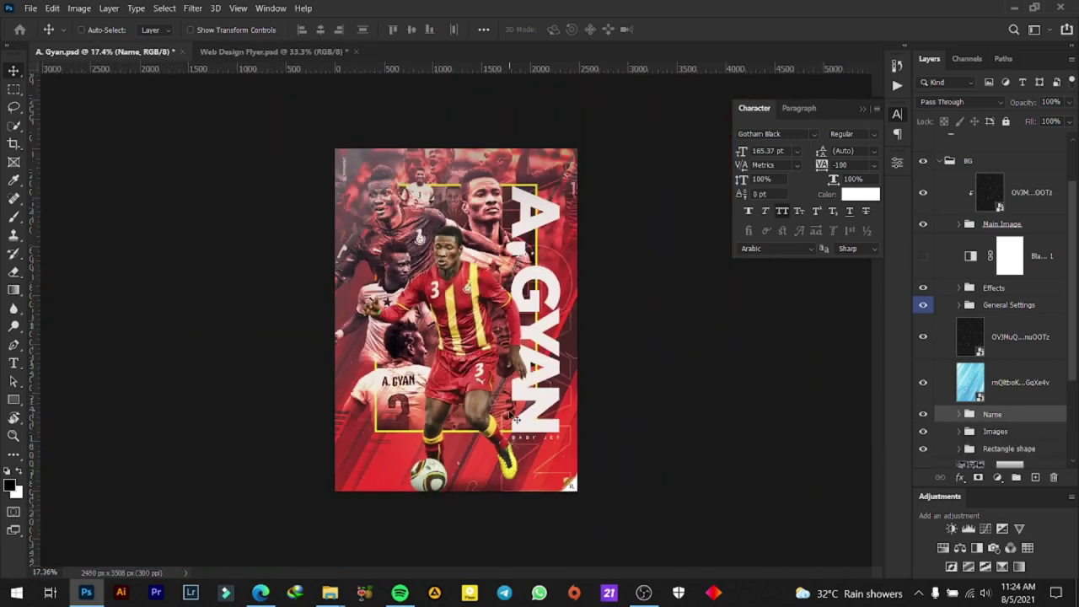
{"action": "scroll", "coordinate": [465, 269], "scroll_direction": "up", "scroll_amount": 1}
{"action": "scroll", "coordinate": [465, 270], "scroll_direction": "up", "scroll_amount": 1}
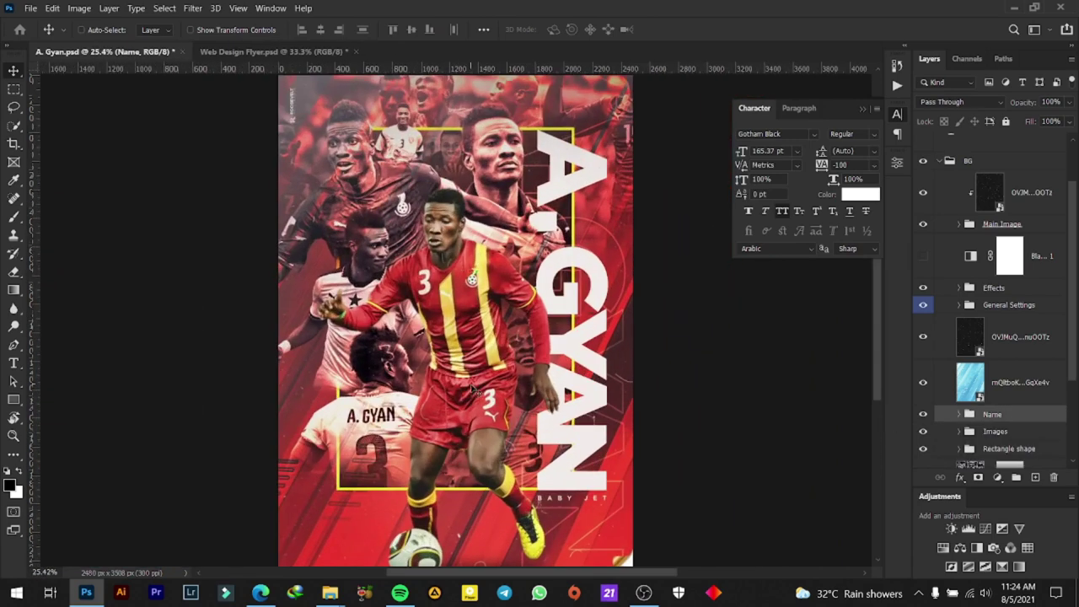
{"action": "scroll", "coordinate": [476, 388], "scroll_direction": "up", "scroll_amount": 1}
{"action": "scroll", "coordinate": [455, 430], "scroll_direction": "up", "scroll_amount": 1}
{"action": "scroll", "coordinate": [456, 433], "scroll_direction": "up", "scroll_amount": 2}
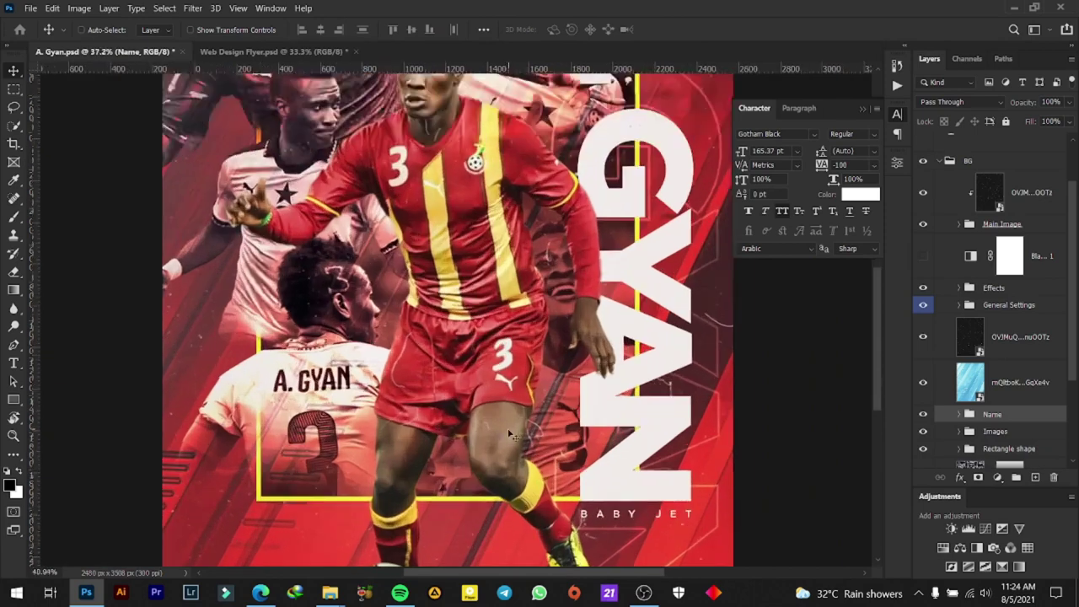
{"action": "scroll", "coordinate": [506, 435], "scroll_direction": "up", "scroll_amount": 2}
{"action": "scroll", "coordinate": [516, 441], "scroll_direction": "up", "scroll_amount": 1}
{"action": "scroll", "coordinate": [566, 484], "scroll_direction": "down", "scroll_amount": 5}
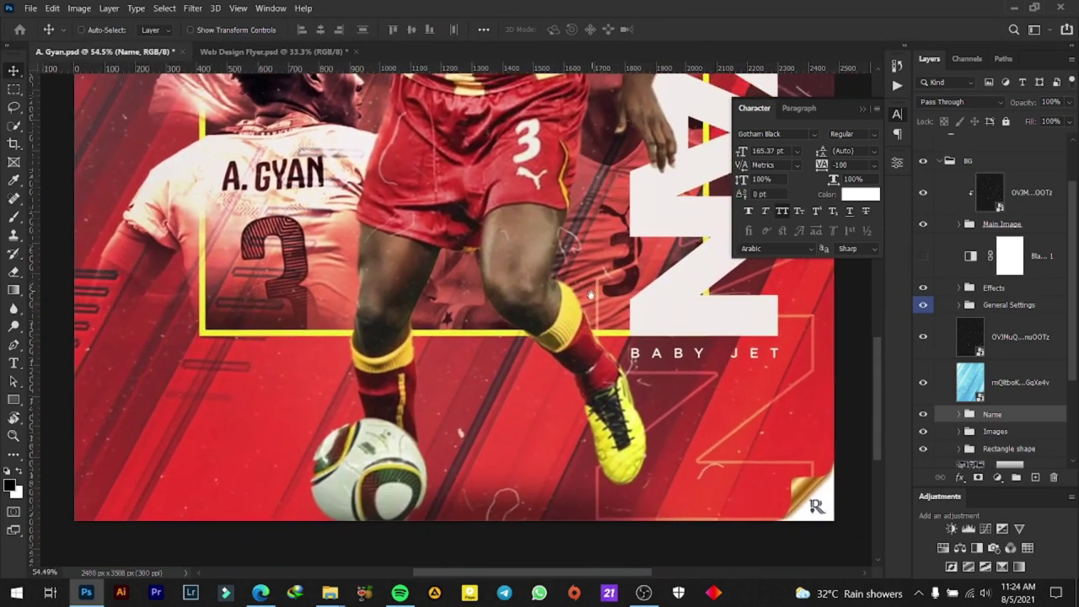
Duplicate the Baby jet text layer
{"action": "scroll", "coordinate": [597, 341], "scroll_direction": "up", "scroll_amount": 1}
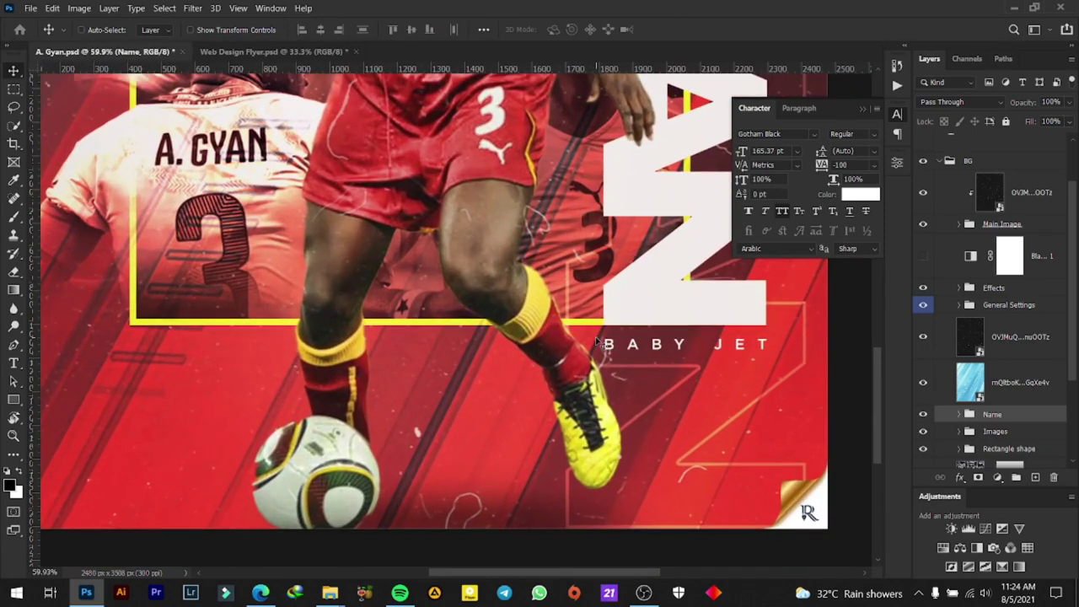
{"action": "scroll", "coordinate": [685, 351], "scroll_direction": "up", "scroll_amount": 1}
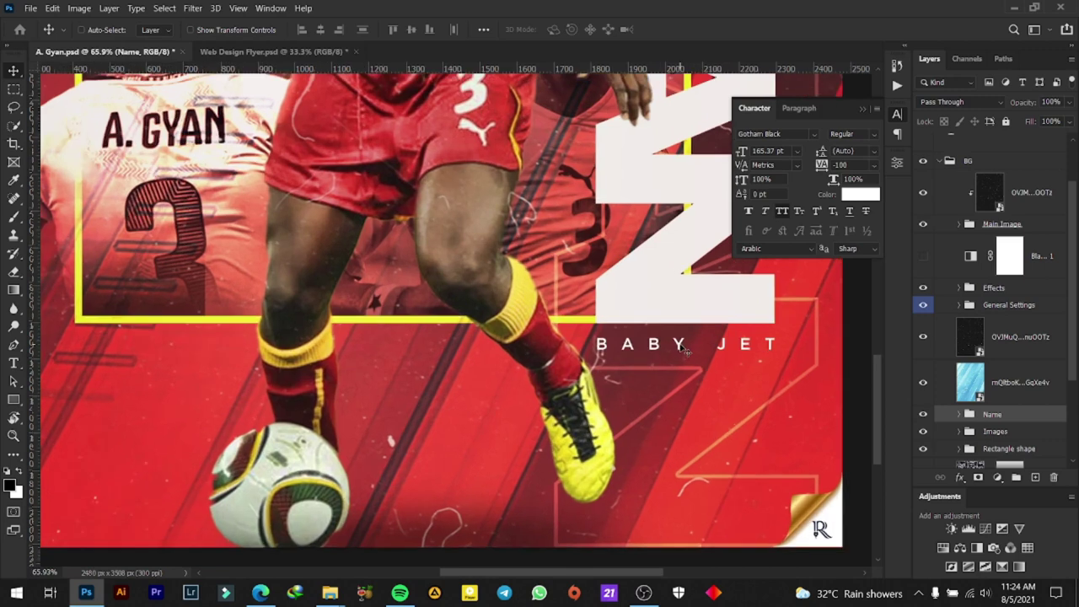
{"action": "scroll", "coordinate": [1046, 196], "scroll_direction": "up", "scroll_amount": 1}
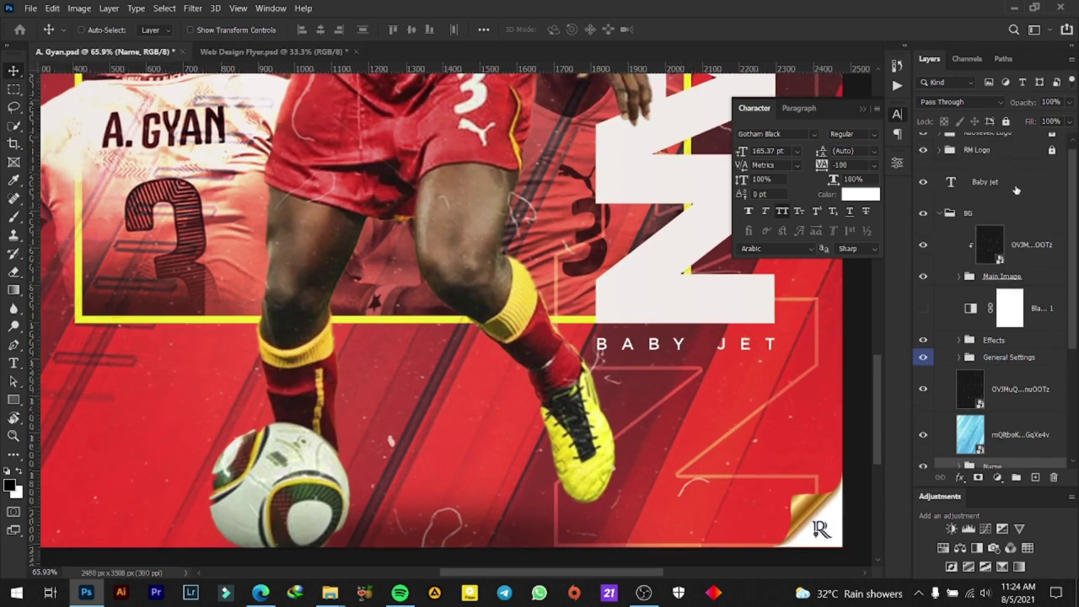
{"action": "left_click", "coordinate": [1016, 189]}
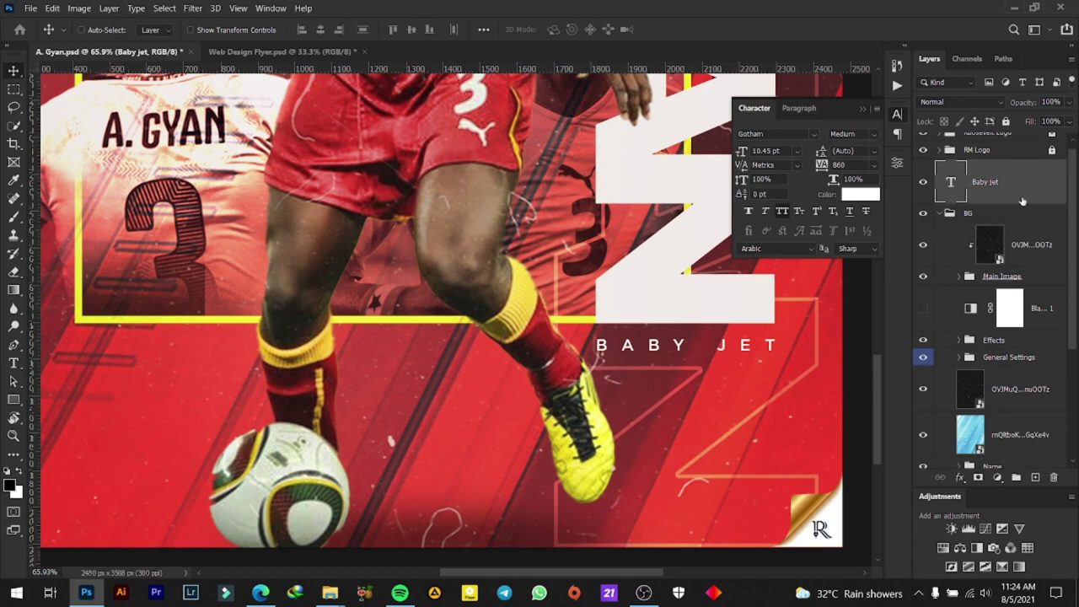
{"action": "left_click_drag", "start_coordinate": [1022, 194], "coordinate": [1039, 477]}
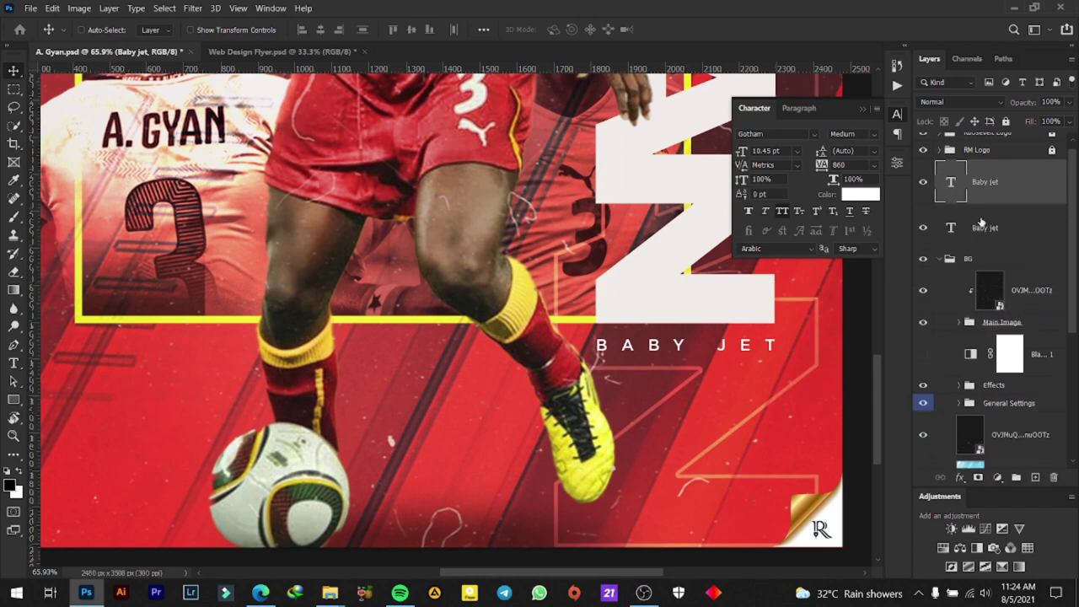
Set the BABY JET copy's tracking to 0 and move it under the yellow frame's left side
{"action": "left_click", "coordinate": [875, 165]}
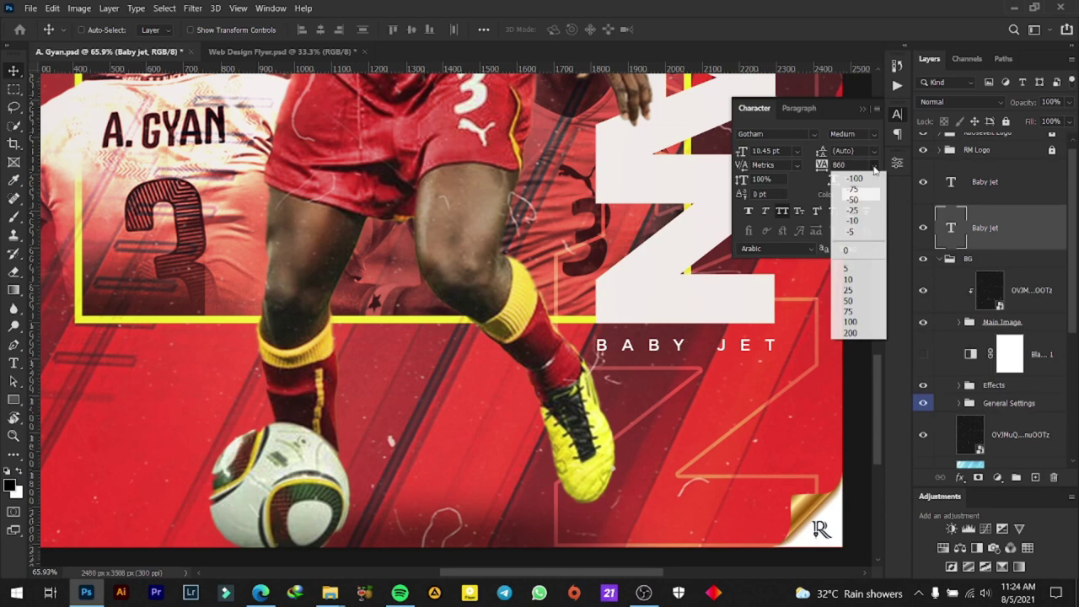
{"action": "left_click", "coordinate": [852, 246]}
{"action": "left_click_drag", "start_coordinate": [725, 358], "coordinate": [248, 391]}
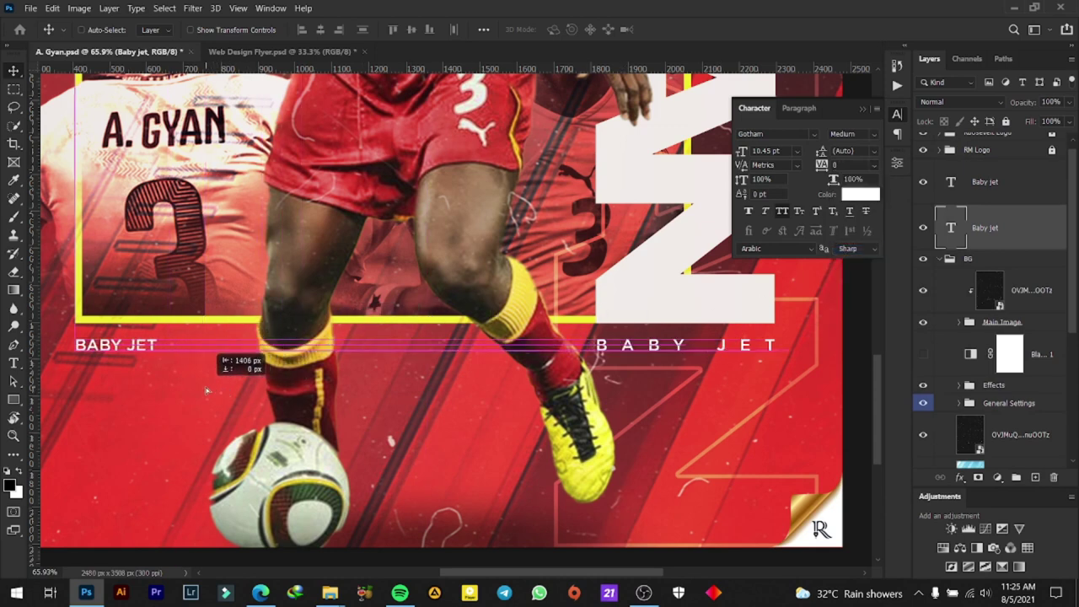
{"action": "left_click_drag", "start_coordinate": [248, 391], "coordinate": [215, 375]}
{"action": "scroll", "coordinate": [103, 377], "scroll_direction": "down", "scroll_amount": 1}
{"action": "scroll", "coordinate": [104, 384], "scroll_direction": "down", "scroll_amount": 2}
Zoom out to the whole poster and save the PSD with Ctrl+S
{"action": "scroll", "coordinate": [105, 384], "scroll_direction": "down", "scroll_amount": 1}
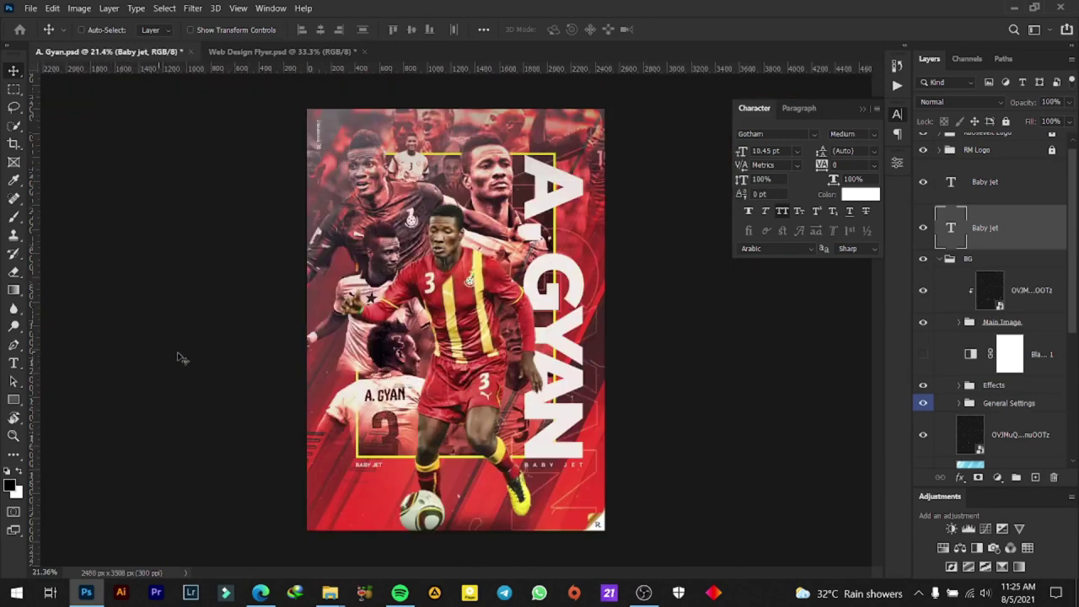
{"action": "scroll", "coordinate": [375, 467], "scroll_direction": "down", "scroll_amount": 1}
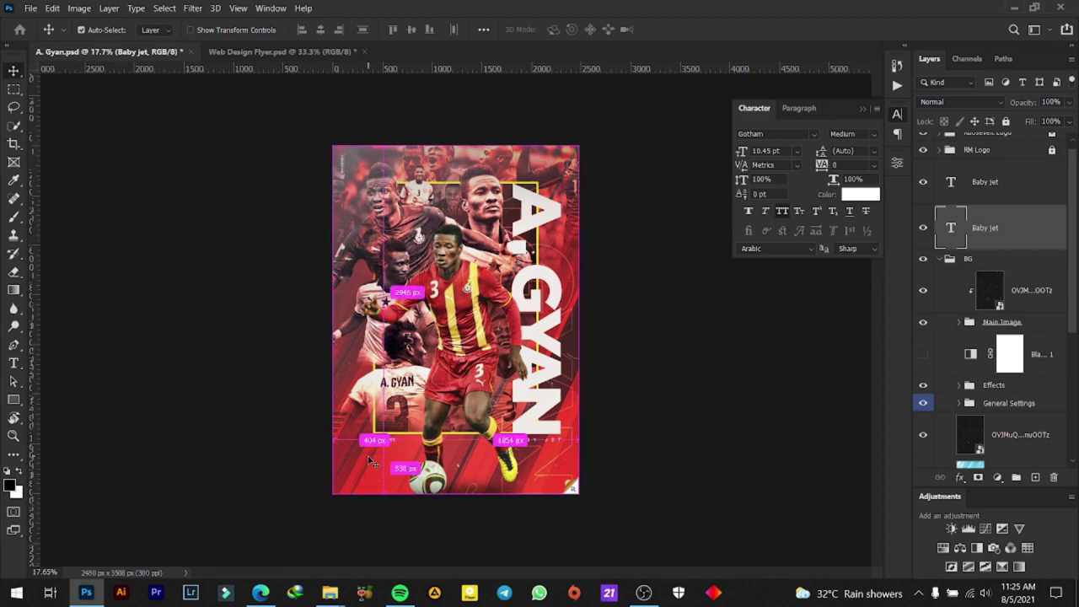
{"action": "key", "text": "ctrl+s"}
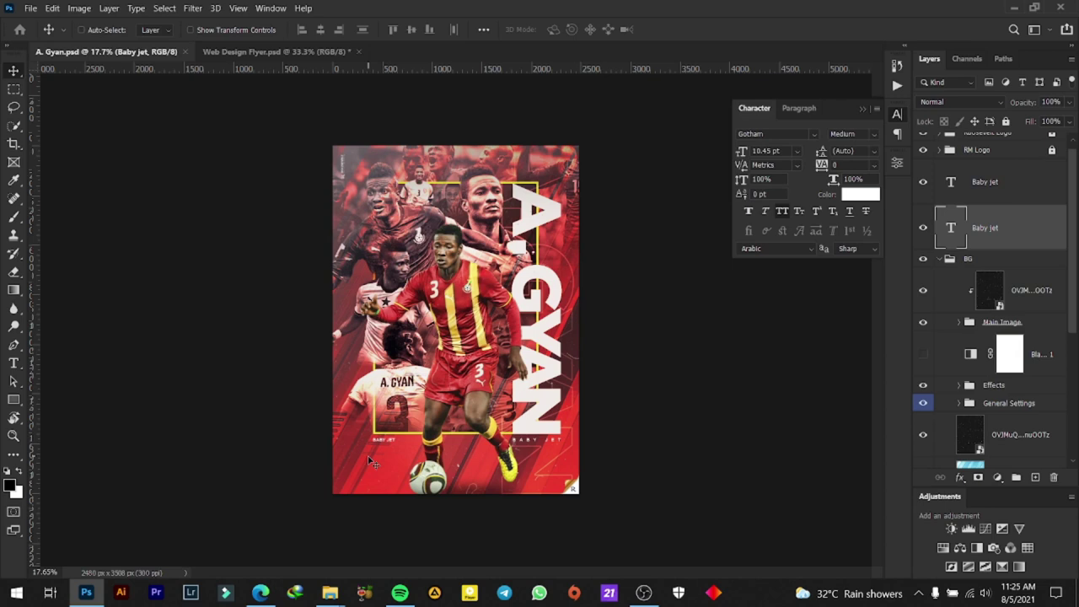
Retype the left BABY JET caption as LEGEND
{"action": "left_click", "coordinate": [863, 110]}
{"action": "scroll", "coordinate": [432, 433], "scroll_direction": "up", "scroll_amount": 2}
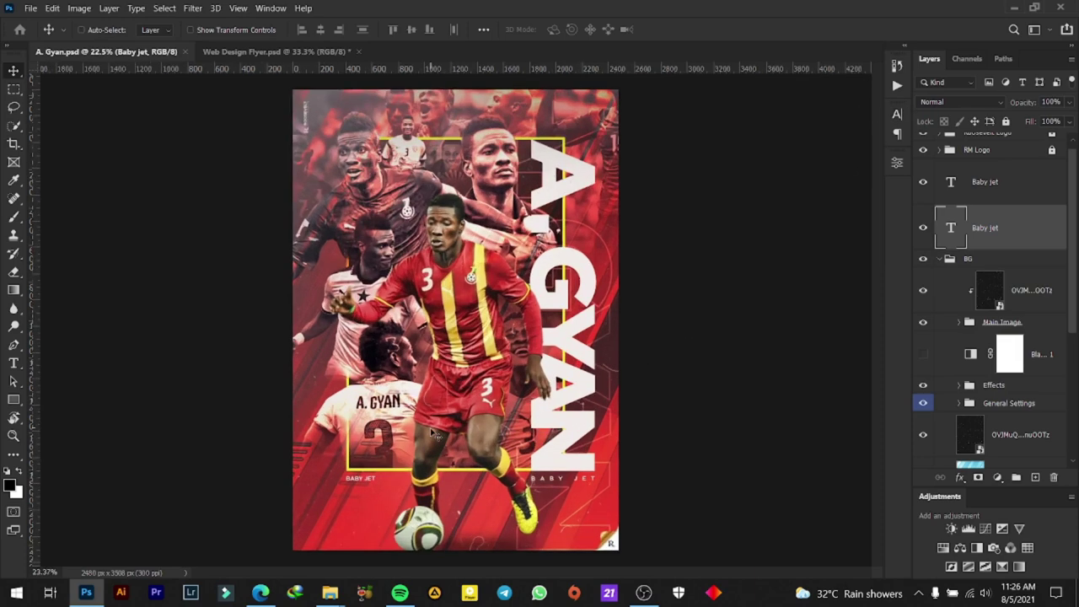
{"action": "scroll", "coordinate": [432, 434], "scroll_direction": "up", "scroll_amount": 3}
{"action": "scroll", "coordinate": [432, 433], "scroll_direction": "up", "scroll_amount": 3}
{"action": "scroll", "coordinate": [432, 433], "scroll_direction": "up", "scroll_amount": 1}
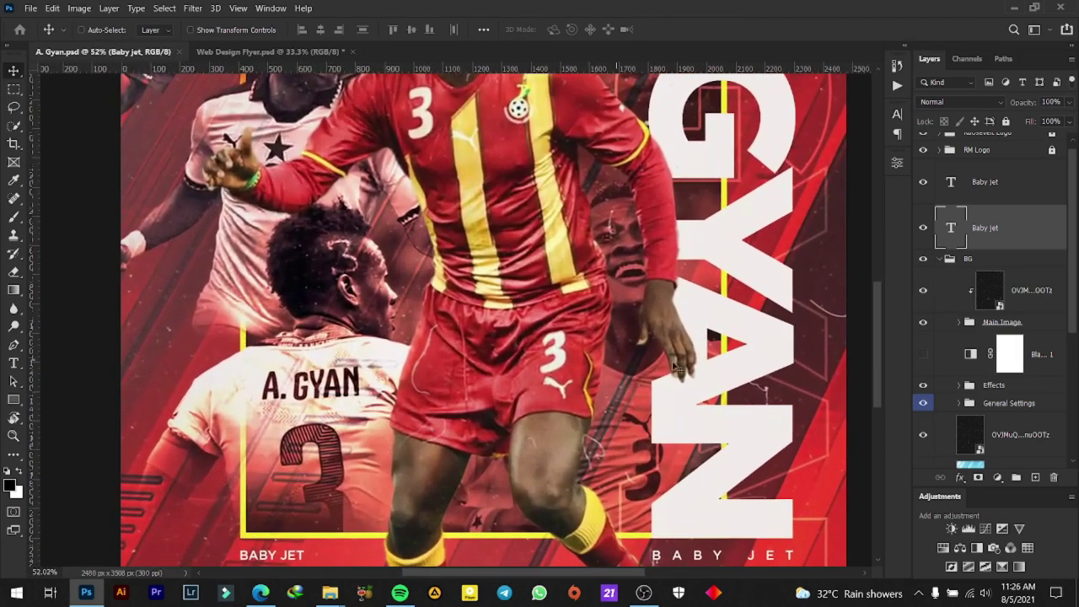
{"action": "left_click_drag", "start_coordinate": [881, 346], "coordinate": [863, 395]}
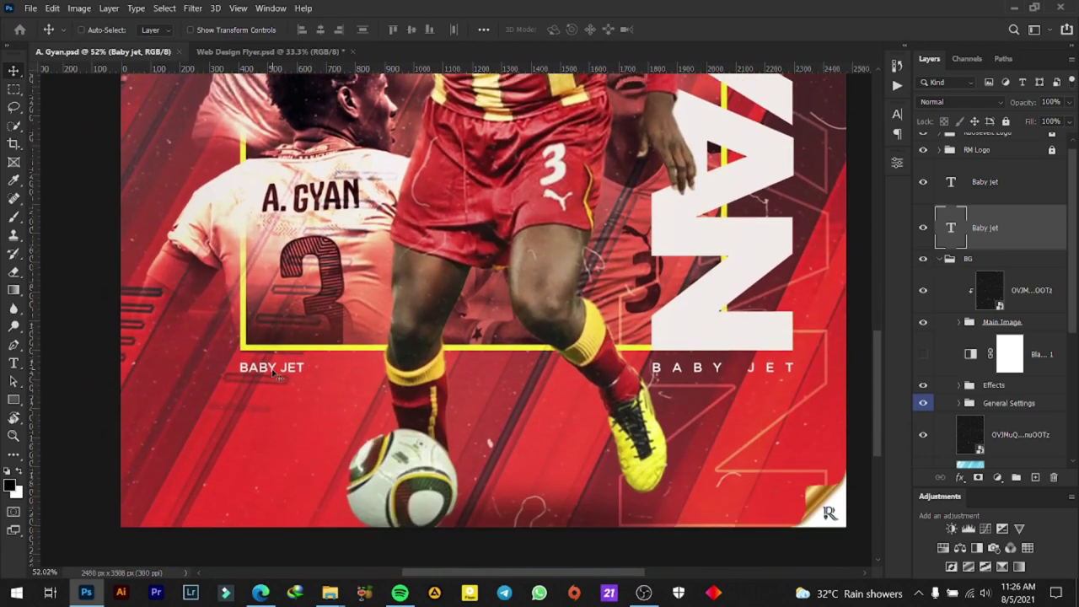
{"action": "double_click", "coordinate": [274, 371]}
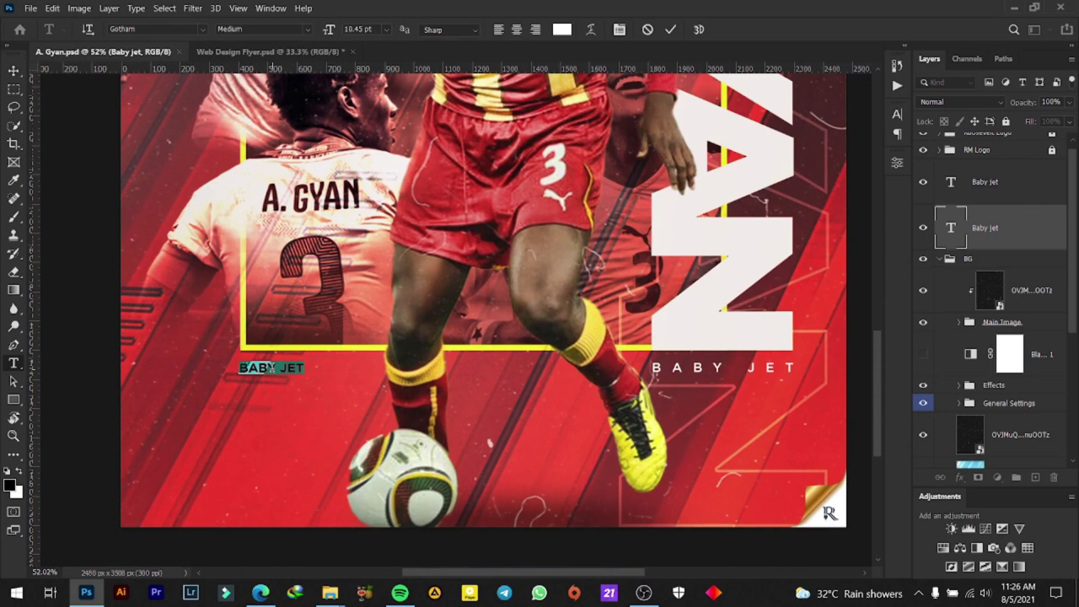
{"action": "type", "text": "L"}
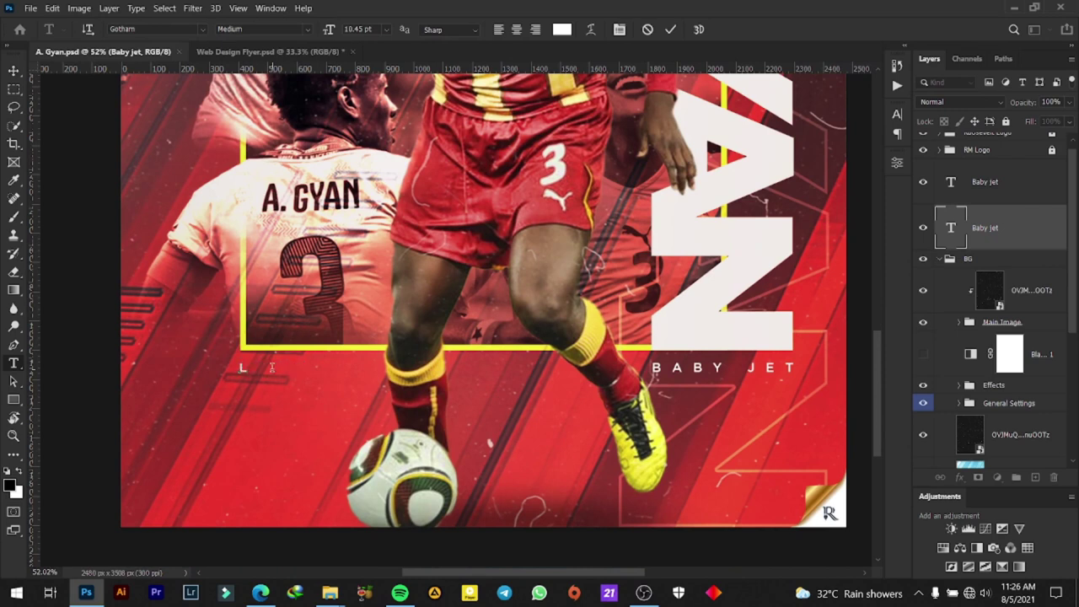
{"action": "type", "text": "E"}
{"action": "type", "text": "GEND"}
{"action": "left_click", "coordinate": [671, 30]}
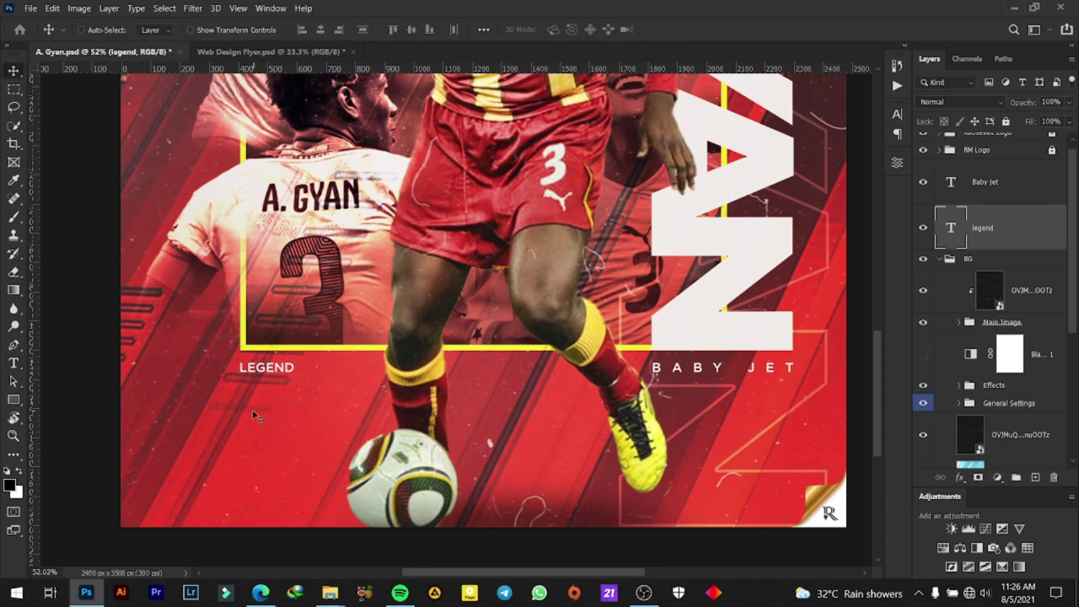
Enlarge LEGEND to about 187% and shift it about 104 px right
{"action": "key", "text": "ctrl+t"}
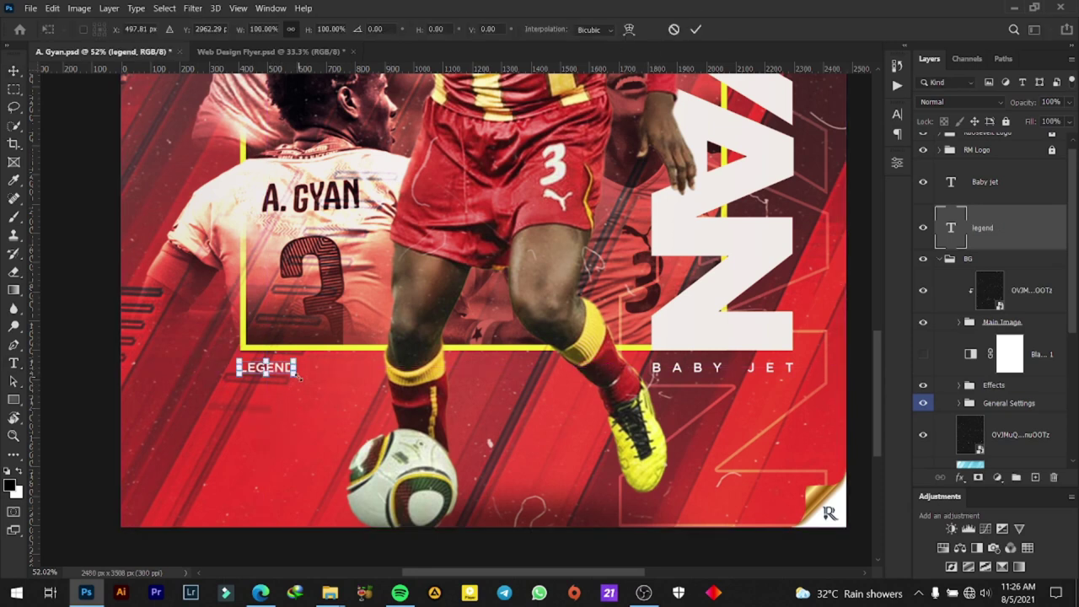
{"action": "left_click_drag", "start_coordinate": [300, 379], "coordinate": [346, 394]}
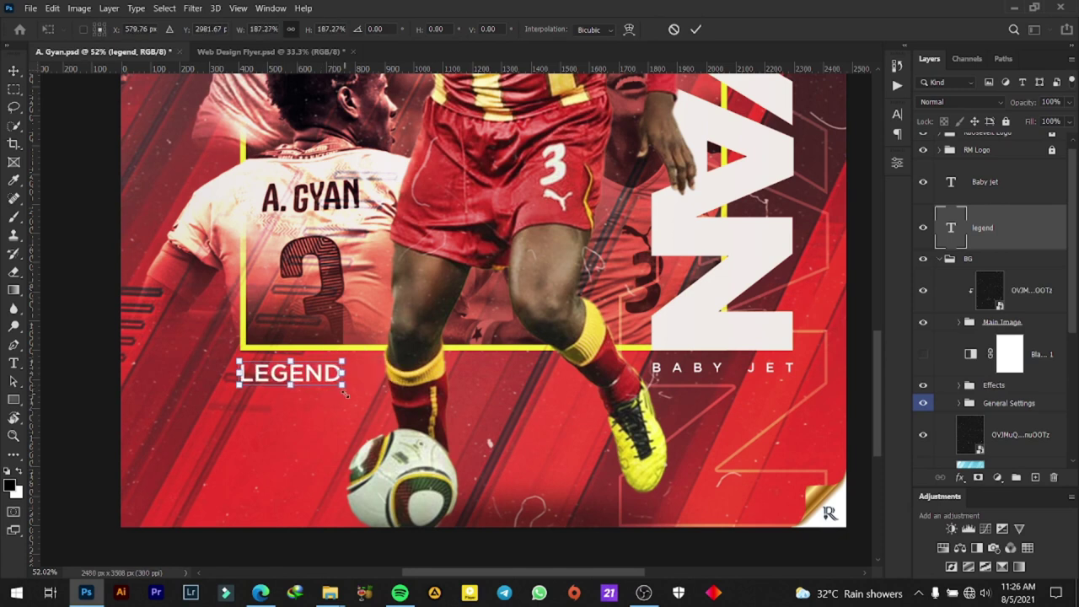
{"action": "left_click_drag", "start_coordinate": [296, 377], "coordinate": [325, 380]}
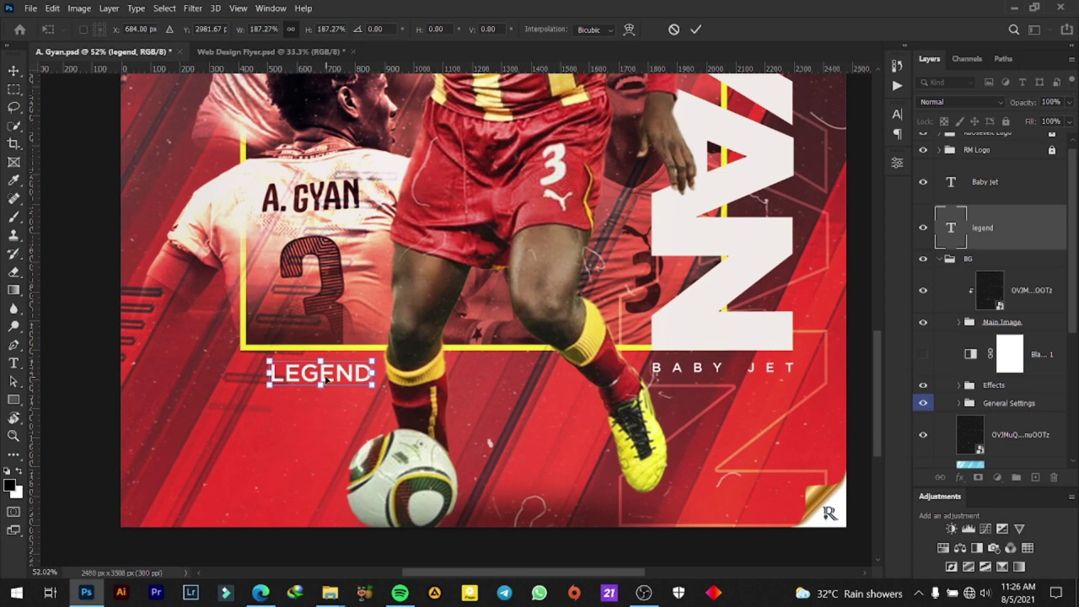
{"action": "key", "text": "Return"}
Fit the poster in view and nudge LEGEND two arrow-key steps to the right
{"action": "key", "text": "ctrl+0"}
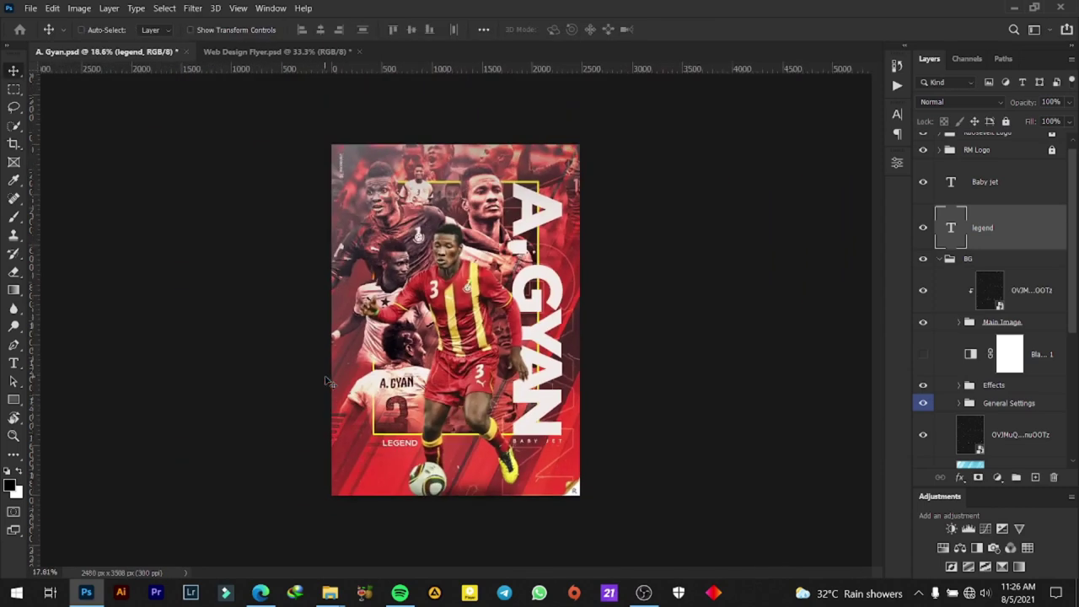
{"action": "scroll", "coordinate": [327, 381], "scroll_direction": "up", "scroll_amount": 5}
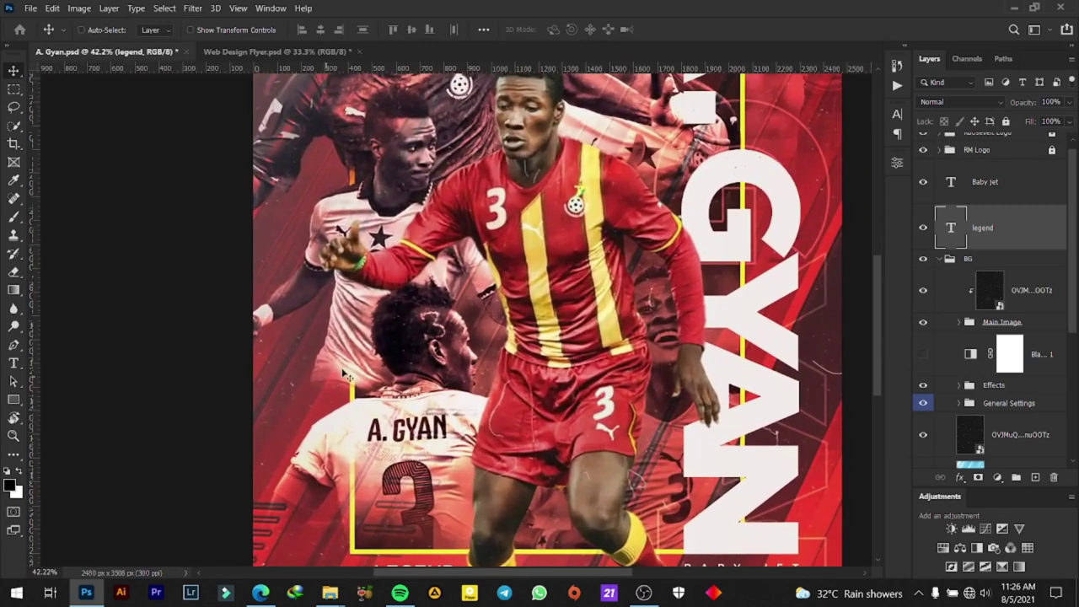
{"action": "scroll", "coordinate": [874, 351], "scroll_direction": "down", "scroll_amount": 1}
{"action": "left_click", "coordinate": [875, 352]}
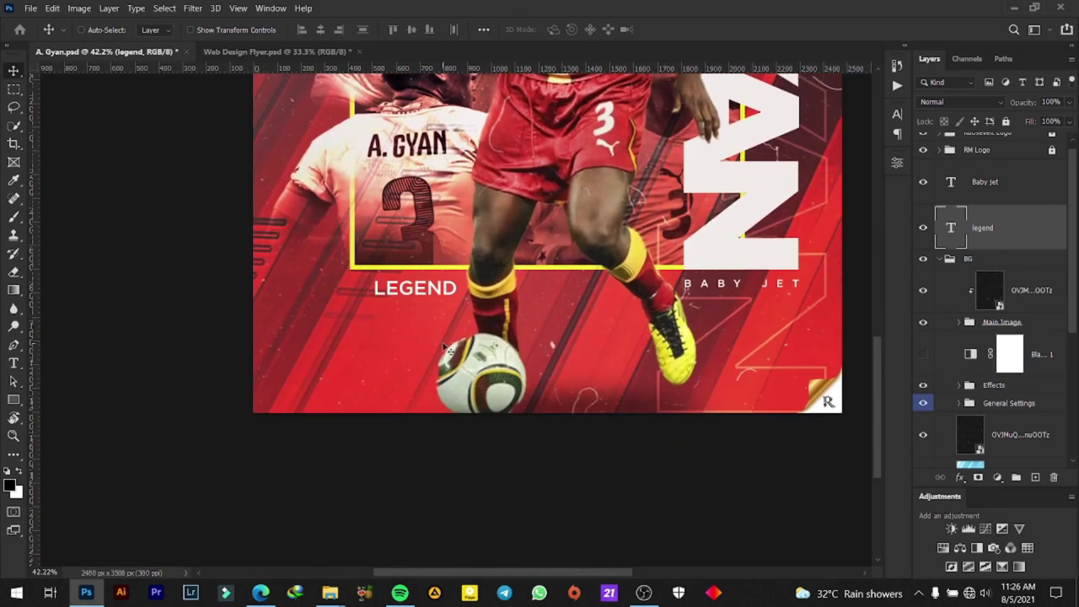
{"action": "key", "text": "Right"}
{"action": "key", "text": "Right"}
{"action": "key", "text": "Right"}
{"action": "key", "text": "Right"}
{"action": "key", "text": "Right"}
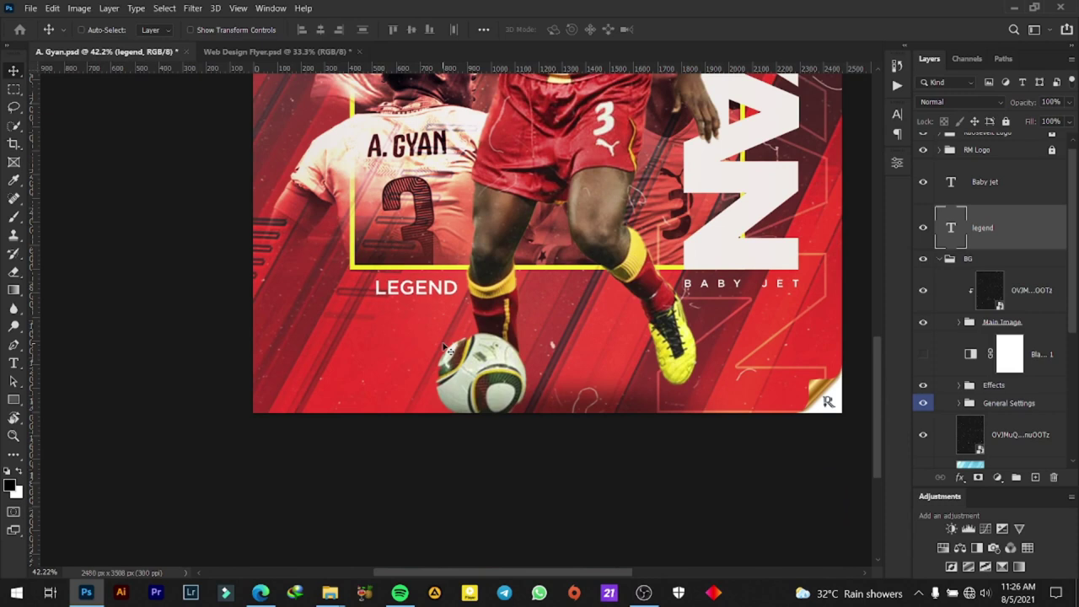
{"action": "key", "text": "Right"}
{"action": "key", "text": "Right"}
{"action": "key", "text": "Right"}
{"action": "key", "text": "Right"}
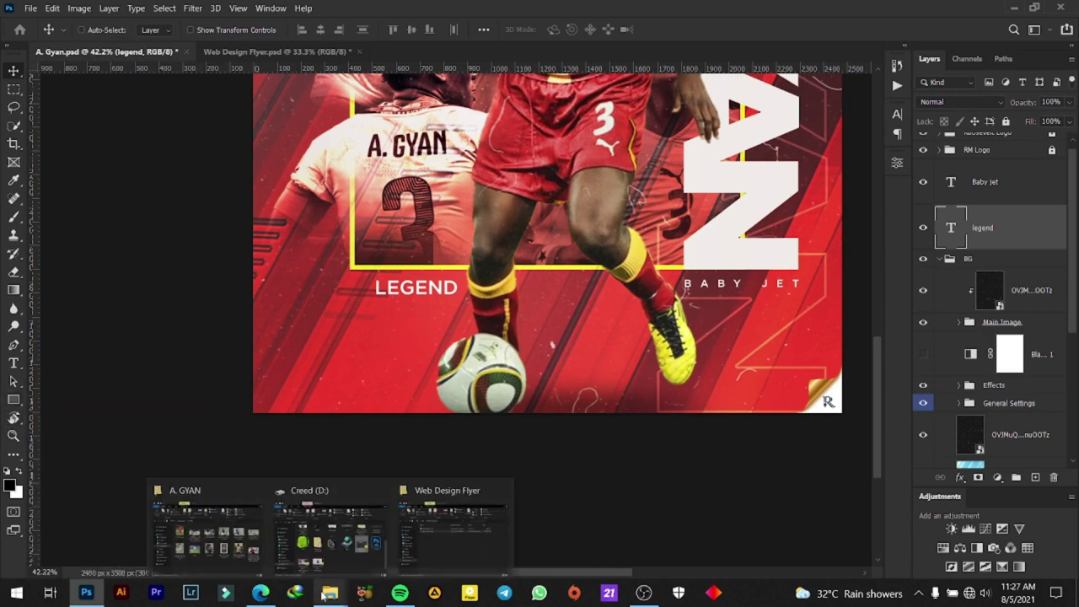
{"action": "mouse_move", "coordinate": [330, 593]}
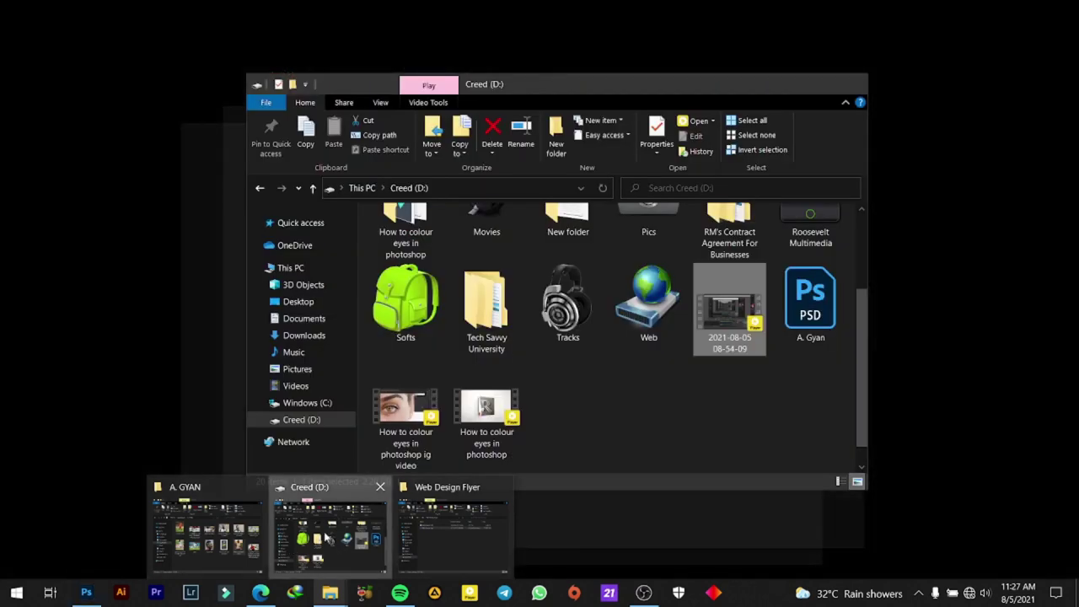
{"action": "left_click", "coordinate": [314, 540]}
{"action": "scroll", "coordinate": [662, 243], "scroll_direction": "up", "scroll_amount": 2}
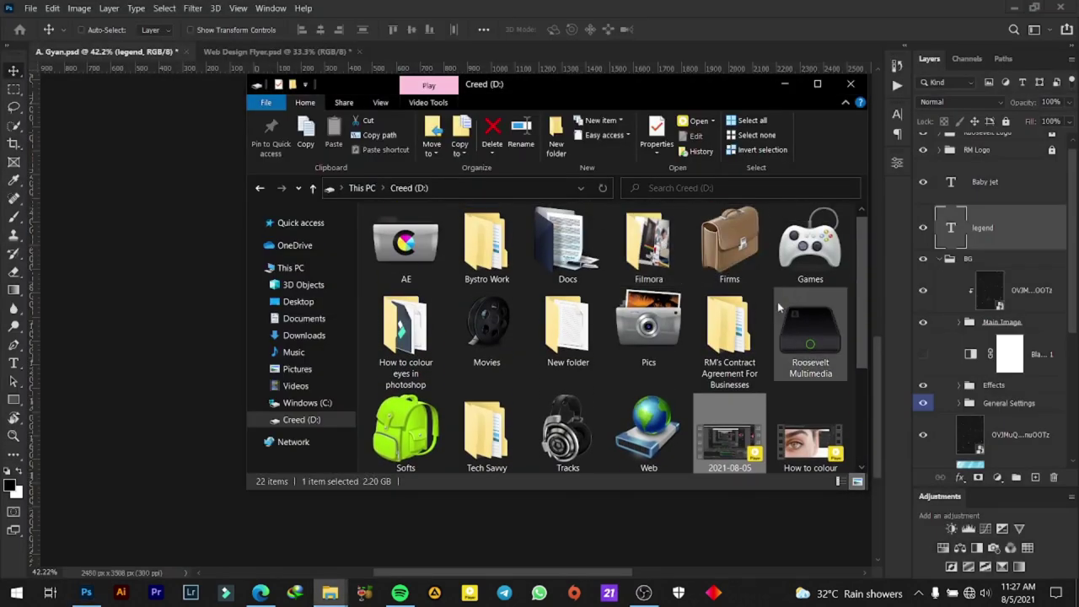
{"action": "double_click", "coordinate": [405, 248]}
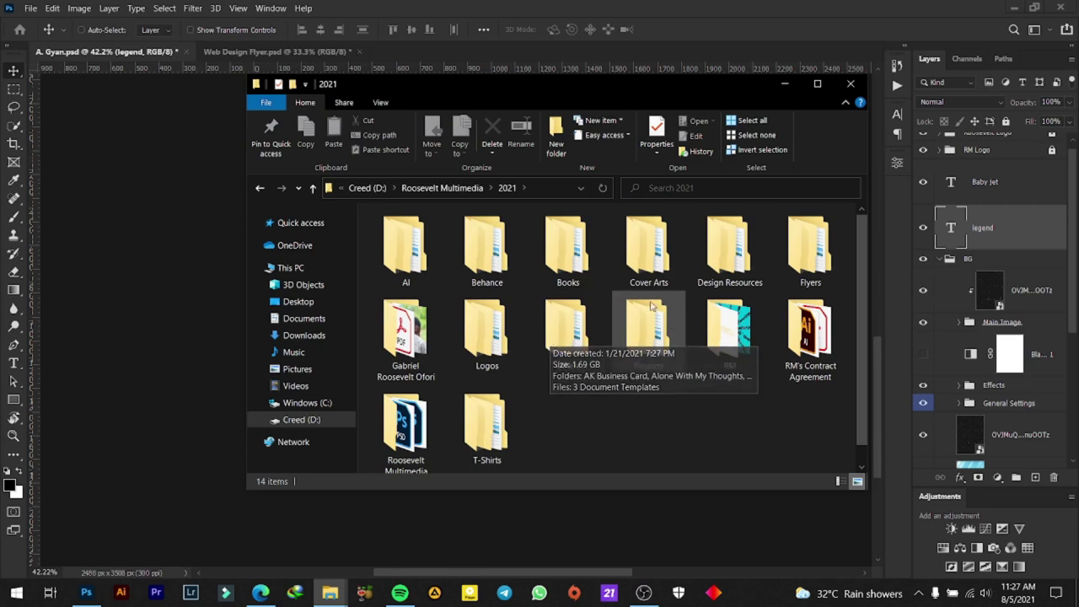
{"action": "double_click", "coordinate": [730, 253]}
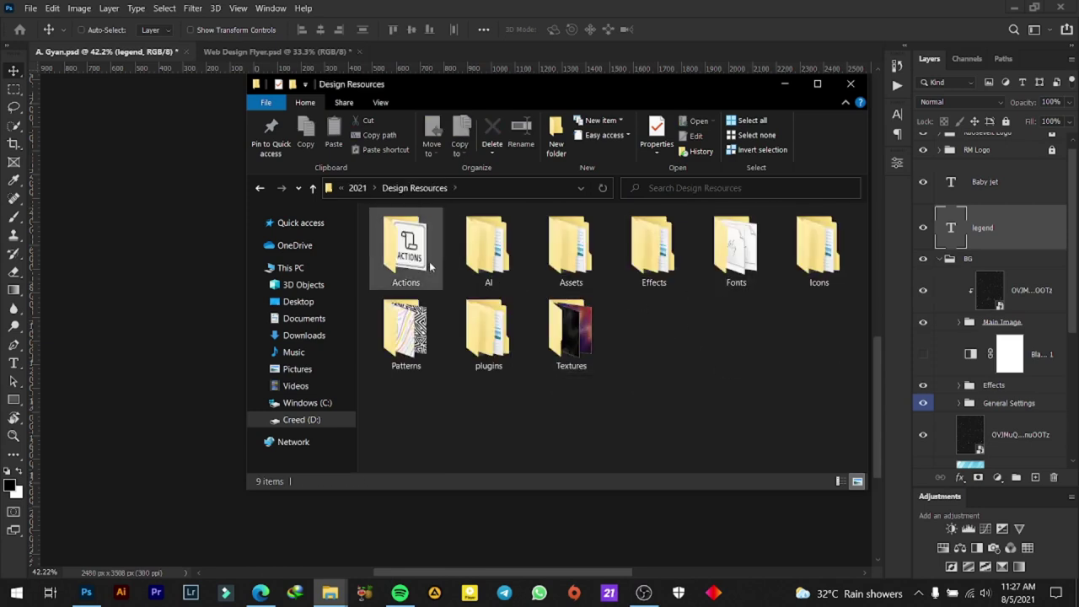
{"action": "double_click", "coordinate": [590, 270]}
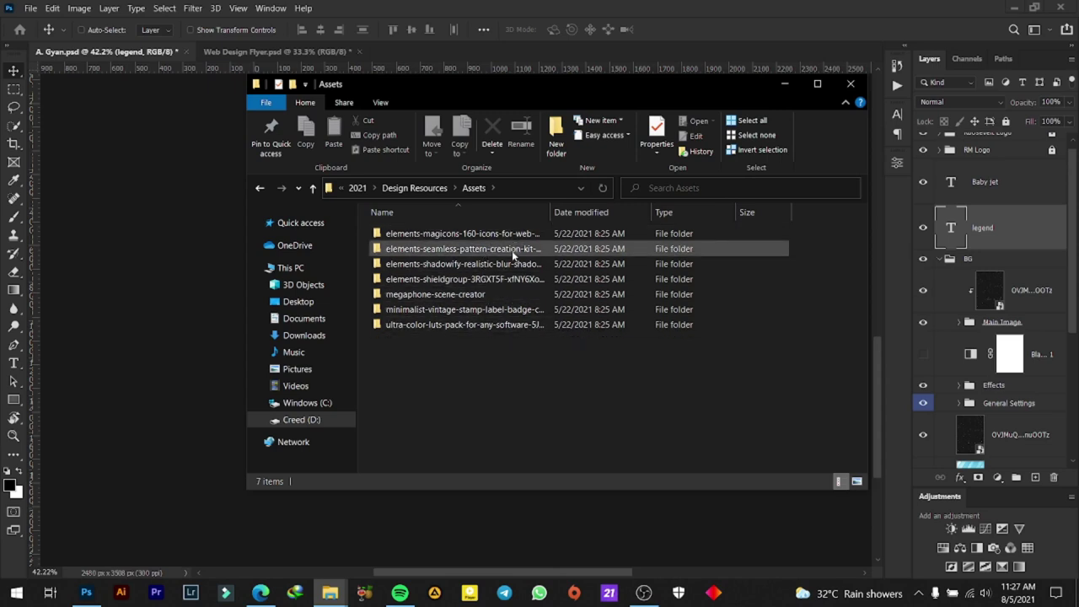
{"action": "key", "text": "alt+Left"}
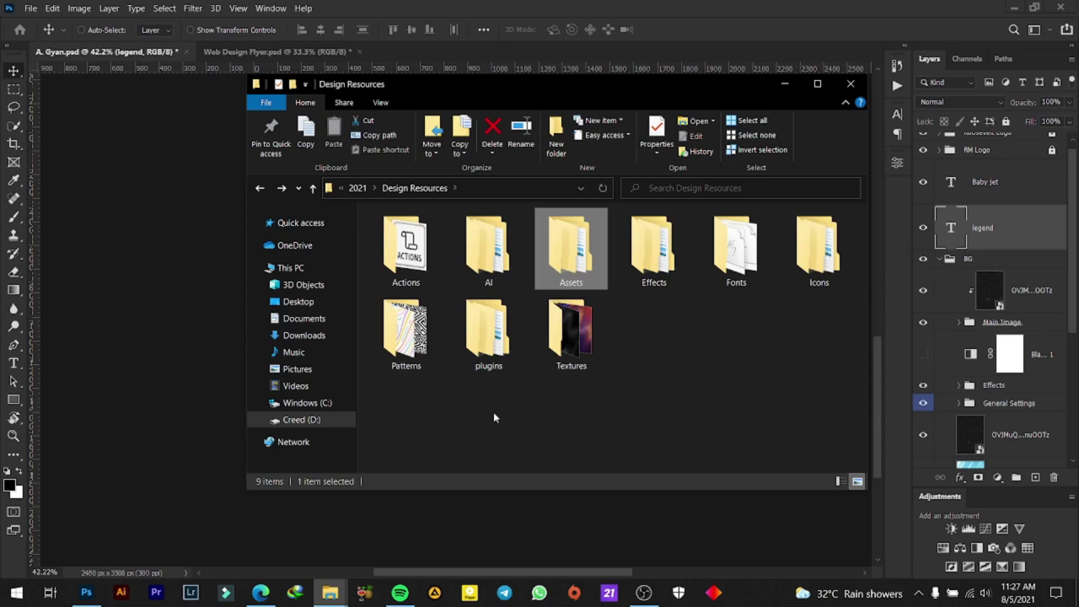
{"action": "key", "text": "alt+Left"}
{"action": "mouse_move", "coordinate": [485, 425]}
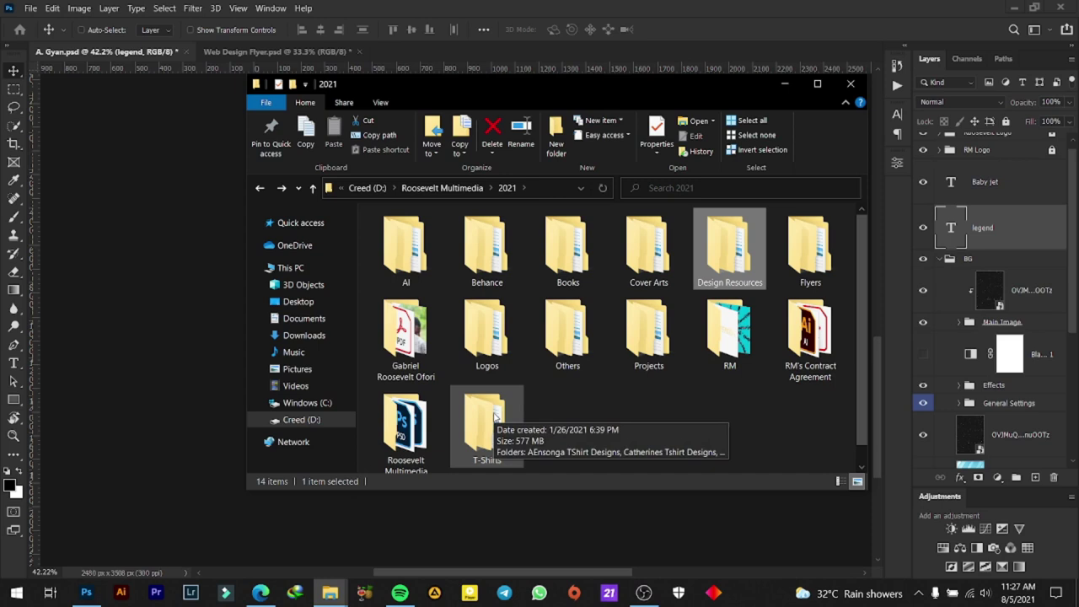
{"action": "key", "text": "alt+Left"}
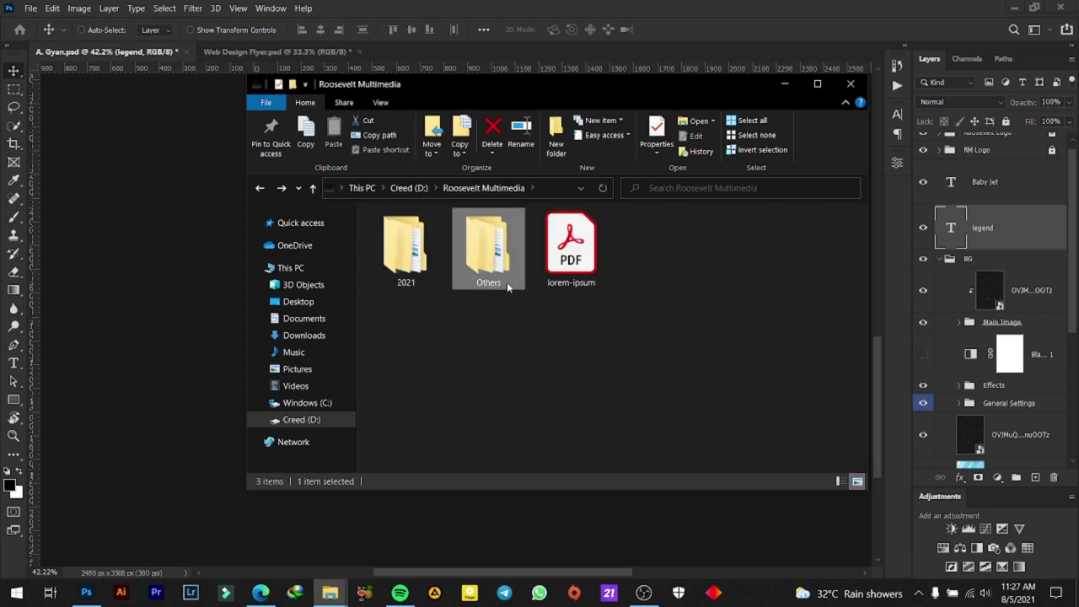
{"action": "double_click", "coordinate": [507, 282]}
{"action": "key", "text": "alt+Left"}
{"action": "key", "text": "alt+Left"}
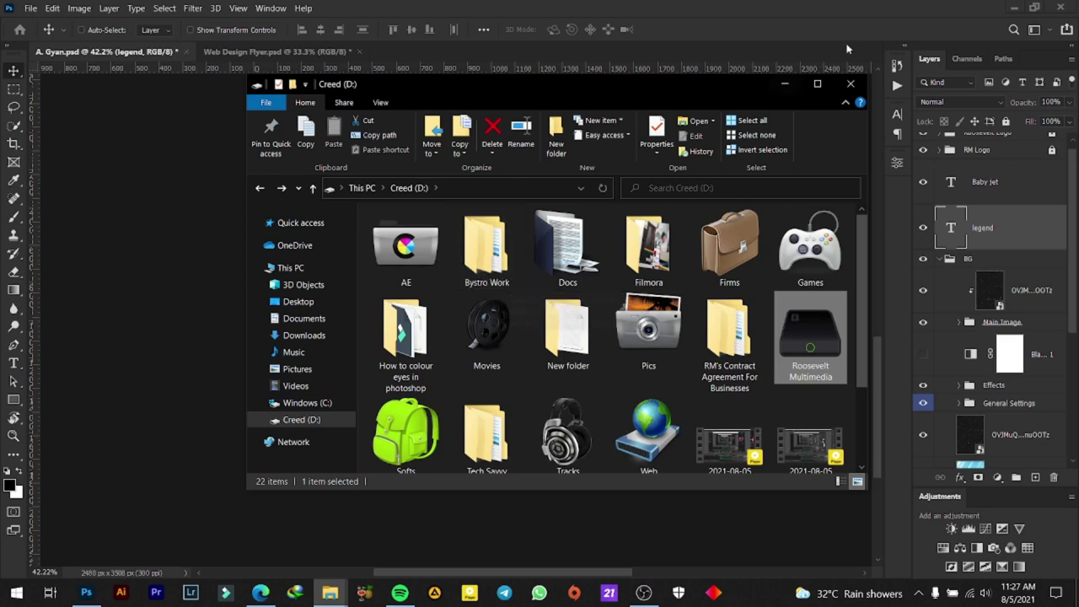
{"action": "left_click", "coordinate": [785, 85]}
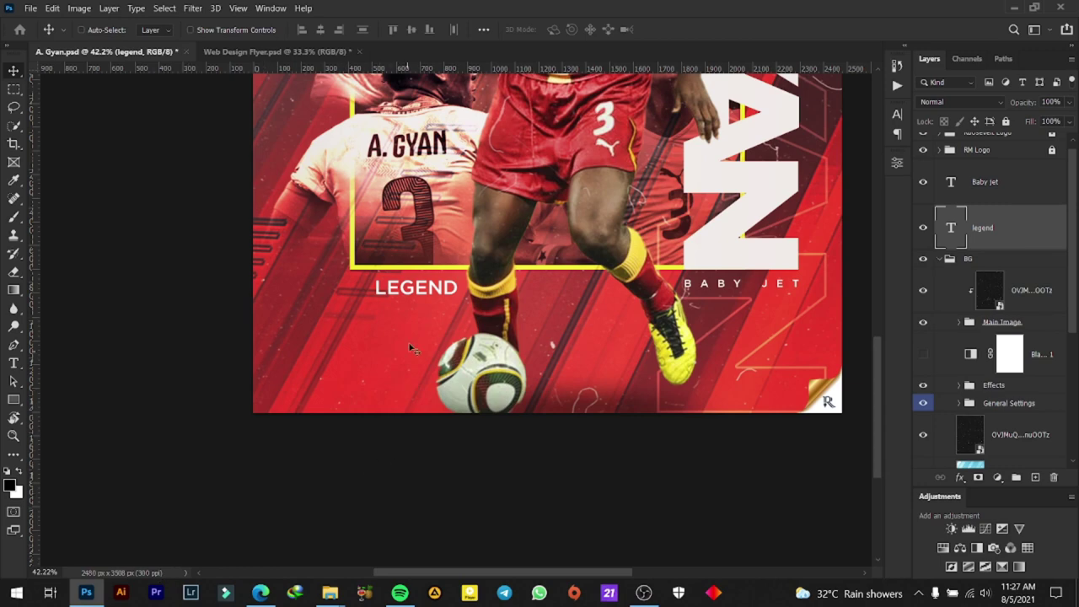
Fit the poster in the window and bring its lower part into view
{"action": "key", "text": "ctrl+0"}
{"action": "scroll", "coordinate": [438, 282], "scroll_direction": "down", "scroll_amount": 2}
{"action": "scroll", "coordinate": [430, 346], "scroll_direction": "up", "scroll_amount": 1}
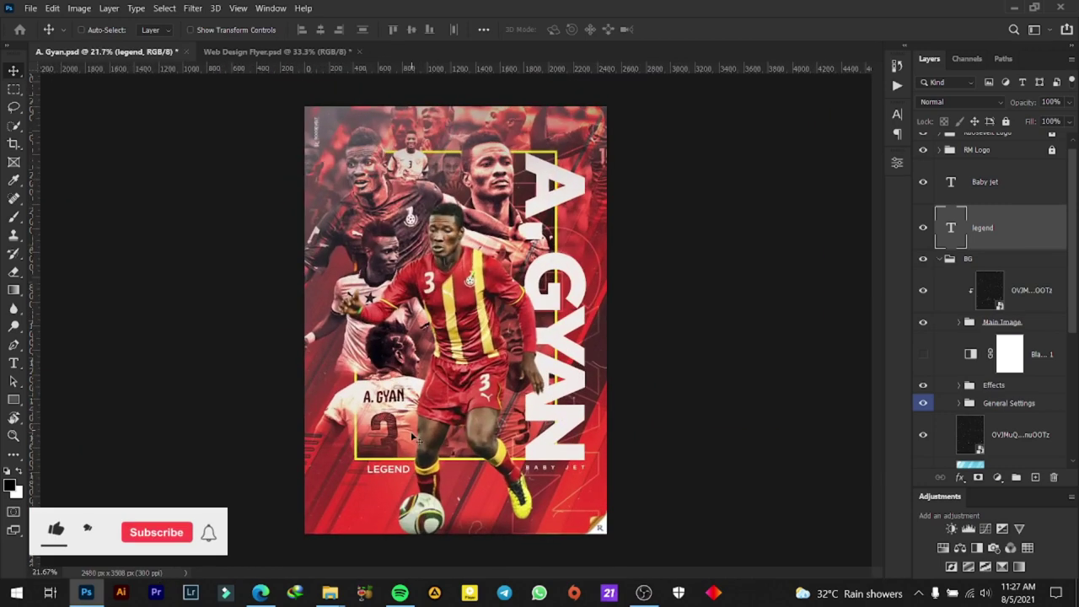
{"action": "scroll", "coordinate": [405, 484], "scroll_direction": "up", "scroll_amount": 2}
{"action": "scroll", "coordinate": [430, 468], "scroll_direction": "up", "scroll_amount": 1}
{"action": "scroll", "coordinate": [506, 430], "scroll_direction": "up", "scroll_amount": 2}
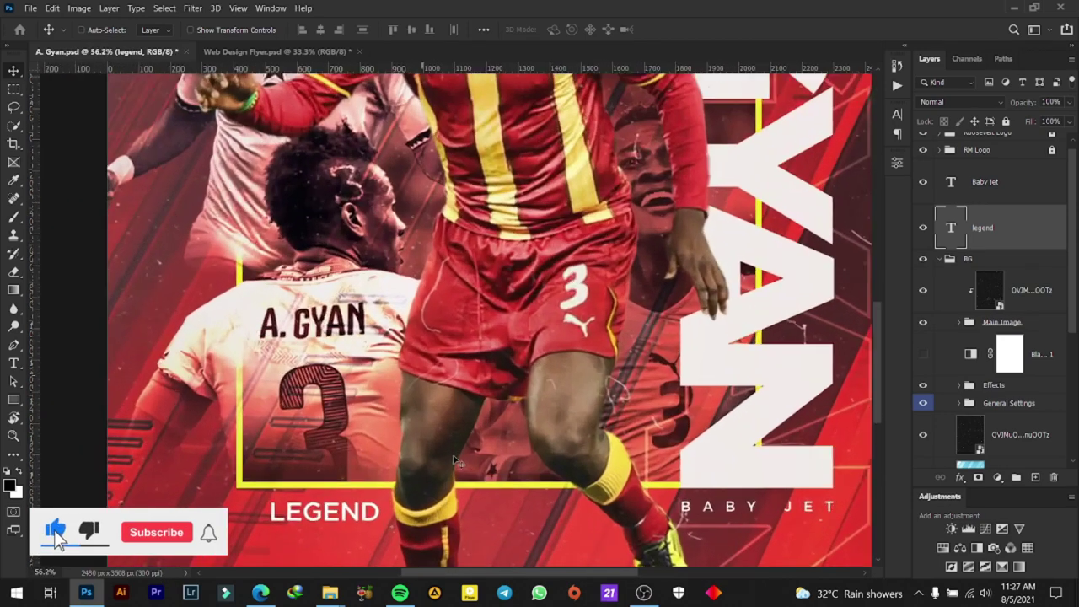
{"action": "scroll", "coordinate": [571, 390], "scroll_direction": "up", "scroll_amount": 1}
{"action": "left_click_drag", "start_coordinate": [572, 391], "coordinate": [535, 264]}
Browse and close the Custom Shape presets, then return to the Shape tool flyout
{"action": "left_click", "coordinate": [14, 399]}
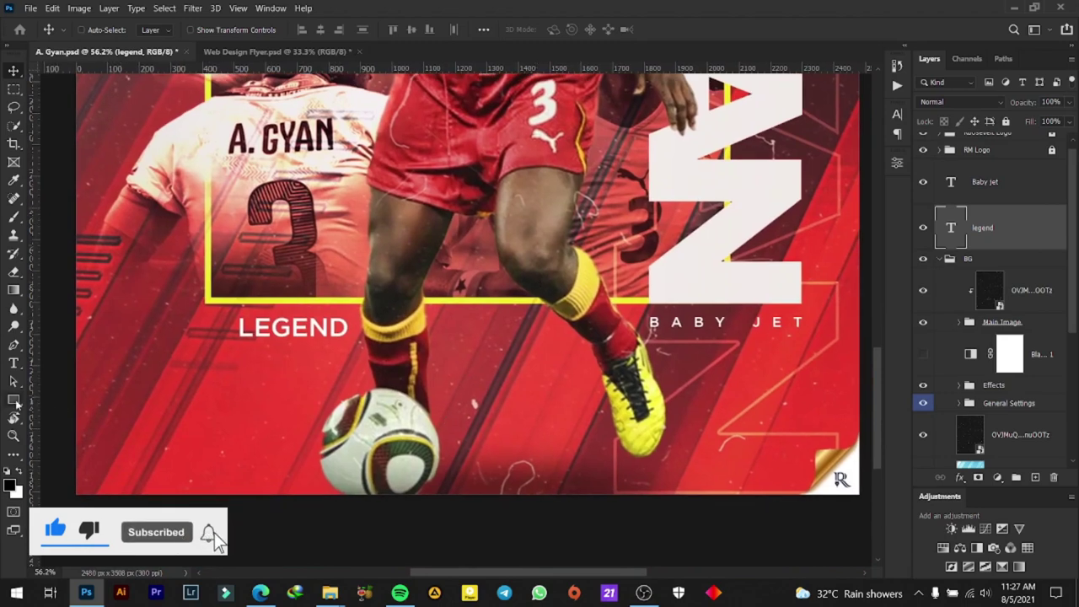
{"action": "left_click", "coordinate": [85, 479]}
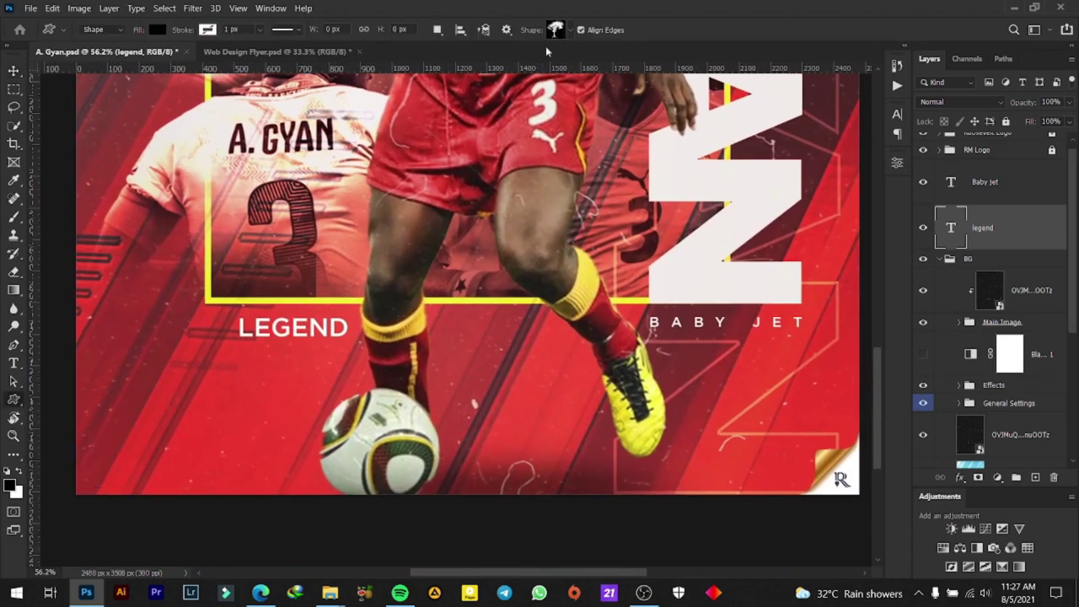
{"action": "left_click", "coordinate": [570, 34]}
{"action": "scroll", "coordinate": [515, 152], "scroll_direction": "down", "scroll_amount": 1}
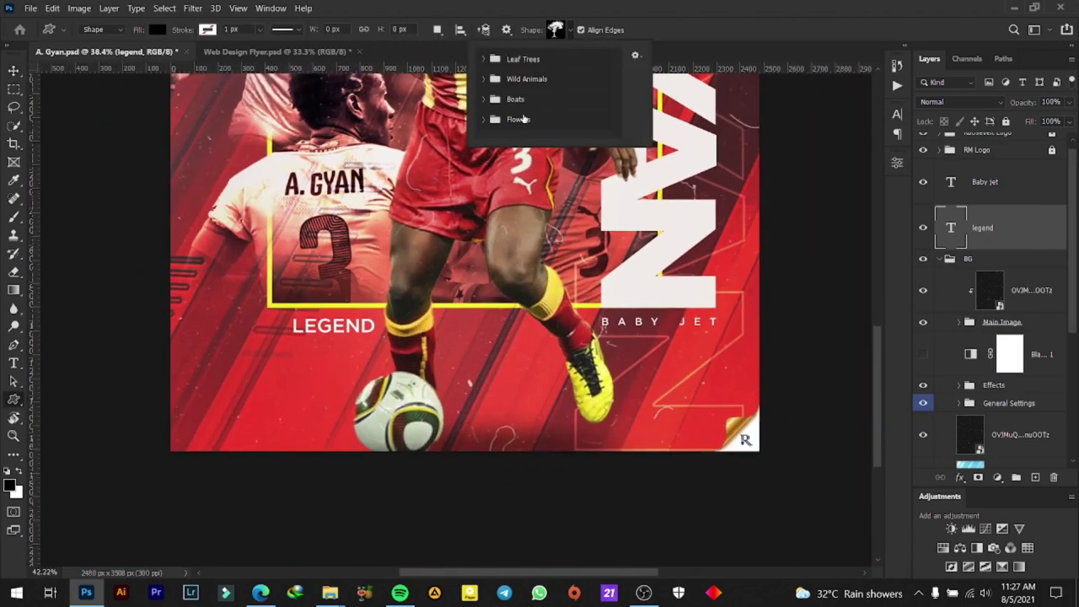
{"action": "left_click", "coordinate": [571, 31]}
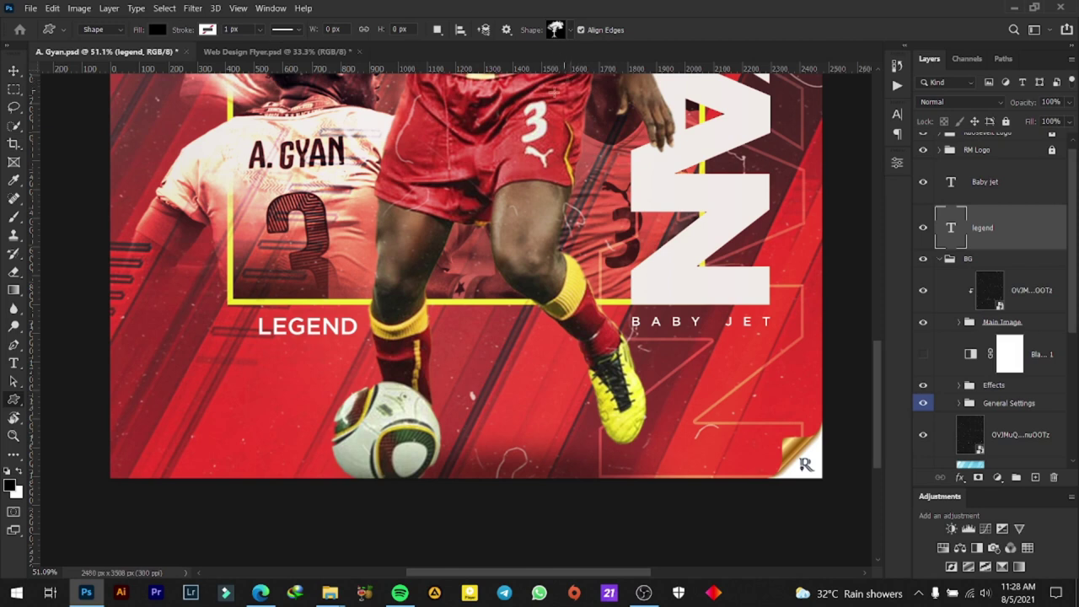
{"action": "left_click", "coordinate": [14, 72]}
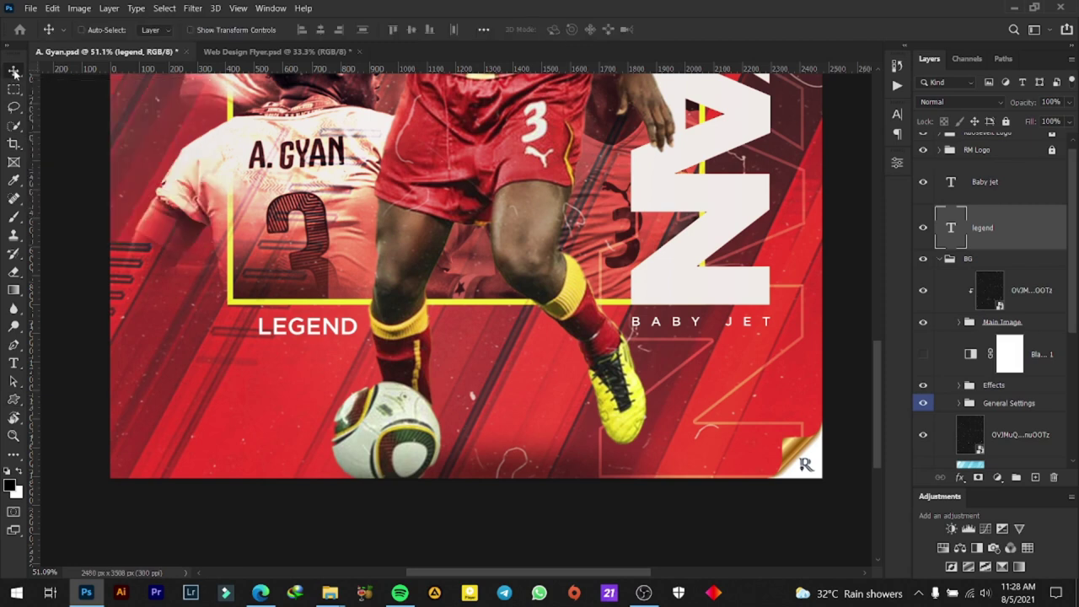
{"action": "left_click", "coordinate": [14, 400]}
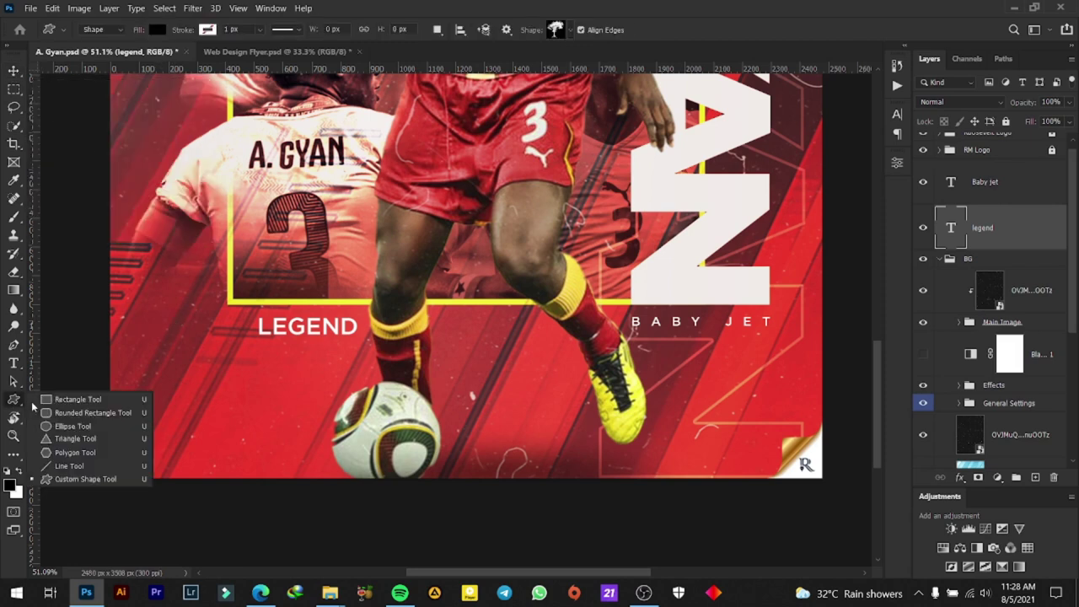
Draw a small triangle below LEGEND and fill it with the poster's yellow #f2ee2a
{"action": "left_click", "coordinate": [62, 439]}
{"action": "left_click_drag", "start_coordinate": [216, 369], "coordinate": [242, 391]}
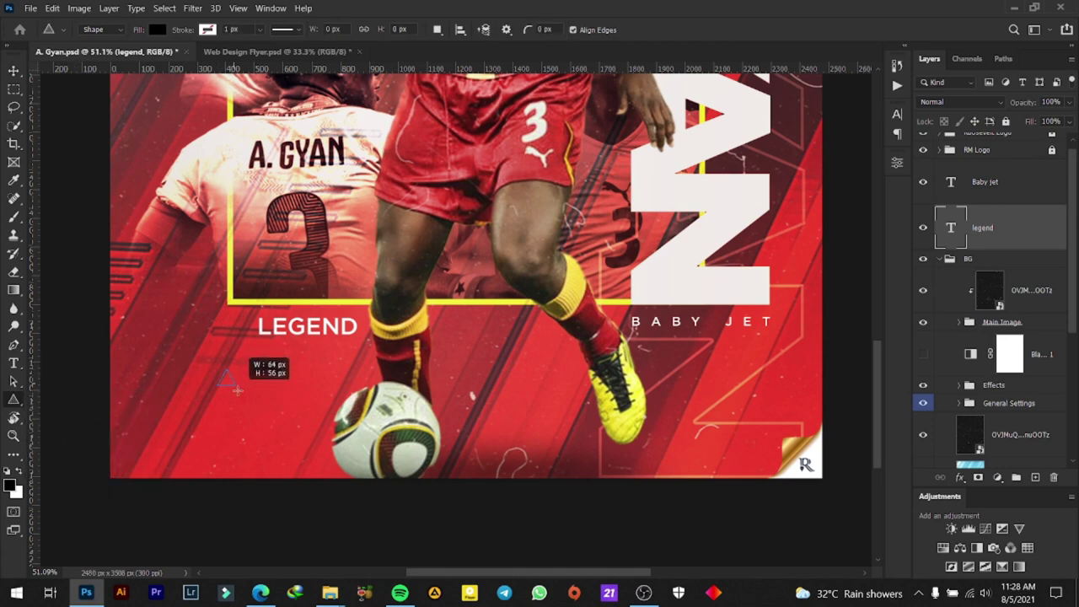
{"action": "key", "text": "v"}
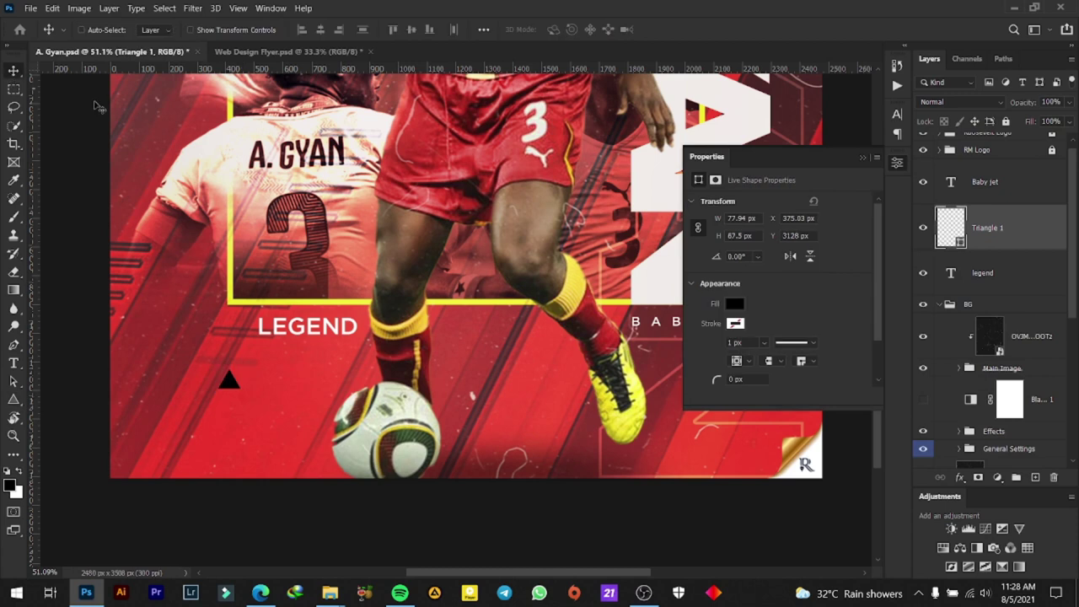
{"action": "left_click", "coordinate": [861, 157]}
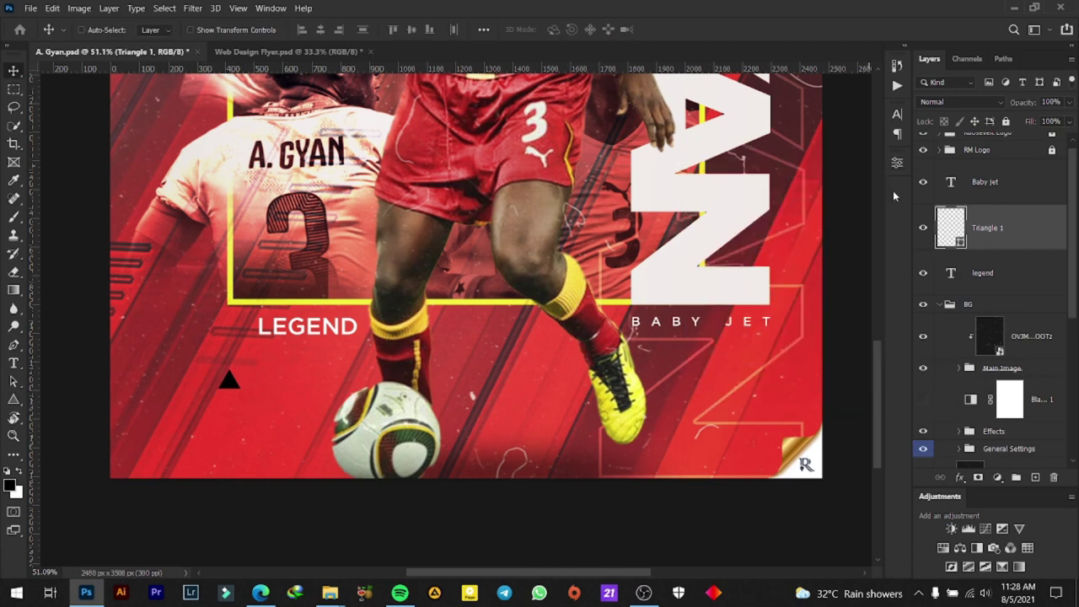
{"action": "double_click", "coordinate": [951, 227]}
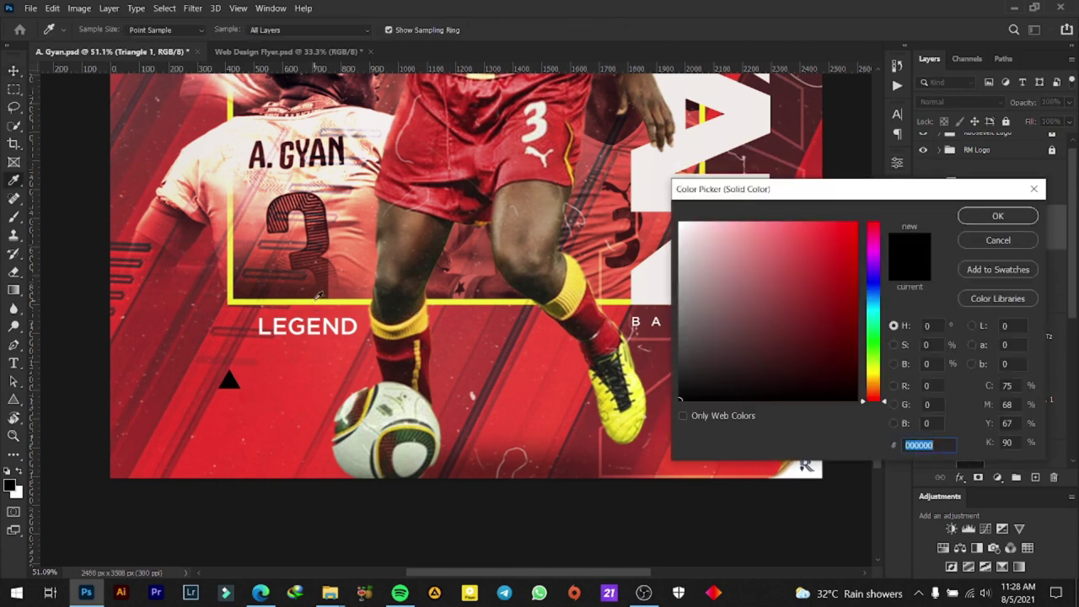
{"action": "left_click", "coordinate": [318, 297]}
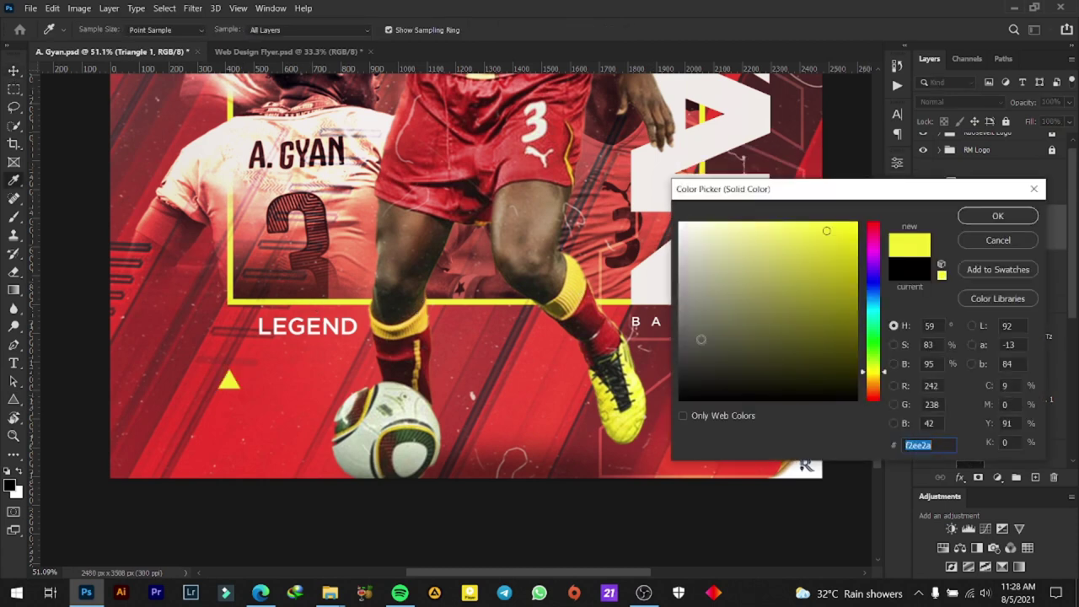
{"action": "left_click", "coordinate": [993, 219]}
{"action": "scroll", "coordinate": [272, 403], "scroll_direction": "down", "scroll_amount": 2}
{"action": "scroll", "coordinate": [263, 401], "scroll_direction": "up", "scroll_amount": 4}
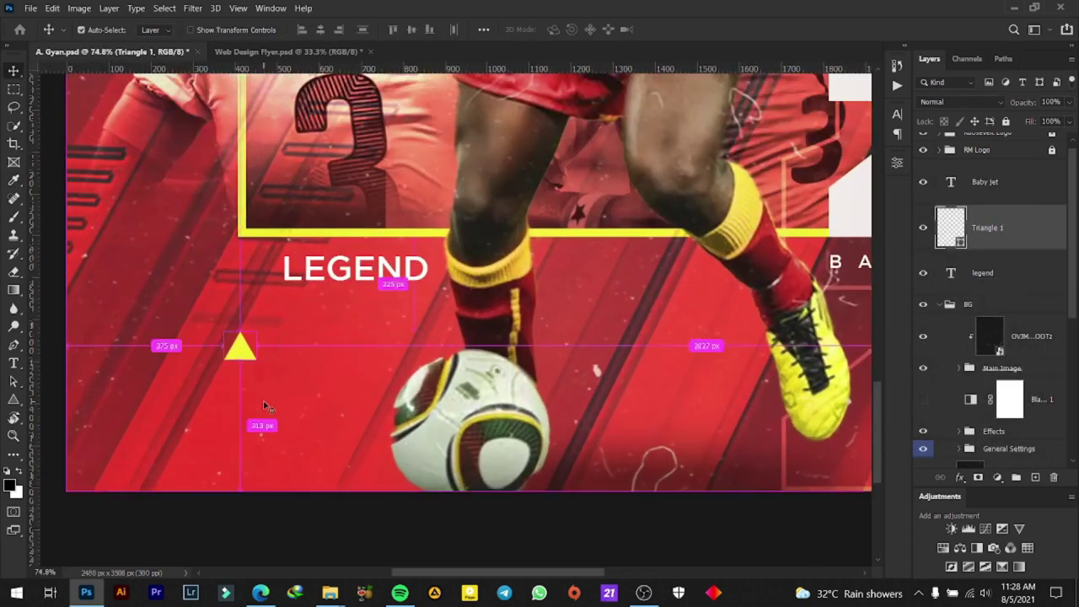
Rotate the triangle 90° to point right, place it beside LEGEND, and shrink it to about half
{"action": "key", "text": "ctrl+t"}
{"action": "left_click_drag", "start_coordinate": [277, 368], "coordinate": [212, 392]}
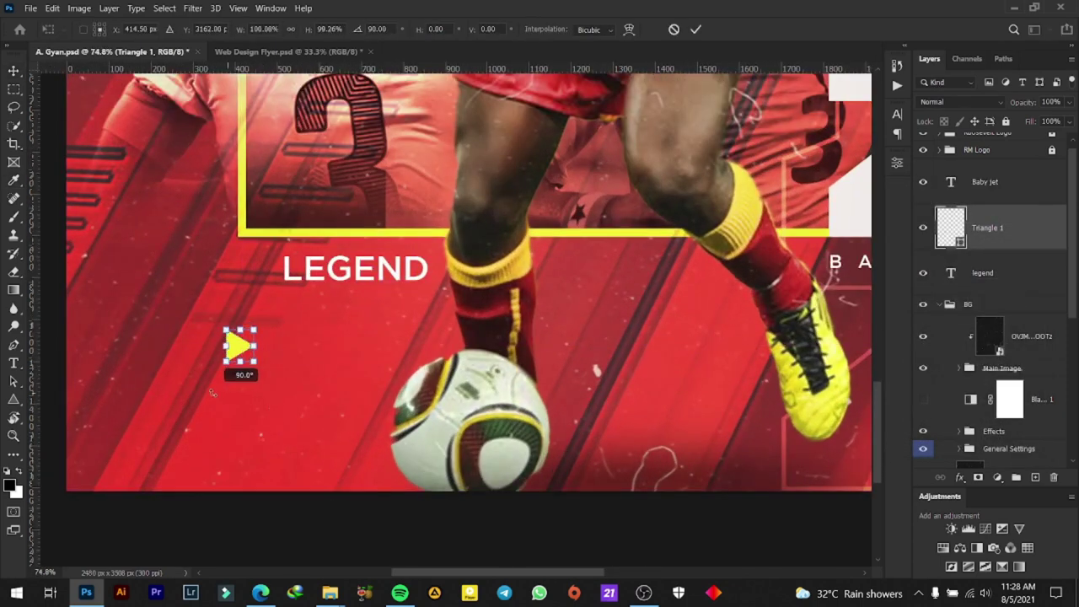
{"action": "left_click_drag", "start_coordinate": [241, 345], "coordinate": [239, 268]}
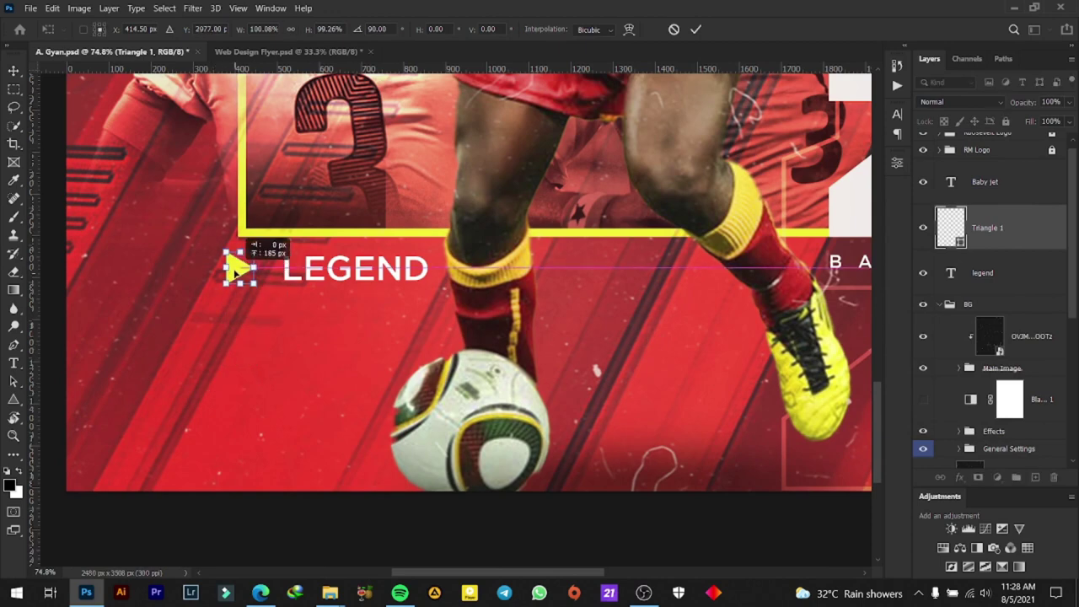
{"action": "scroll", "coordinate": [238, 268], "scroll_direction": "up", "scroll_amount": 3}
{"action": "scroll", "coordinate": [239, 270], "scroll_direction": "up", "scroll_amount": 2}
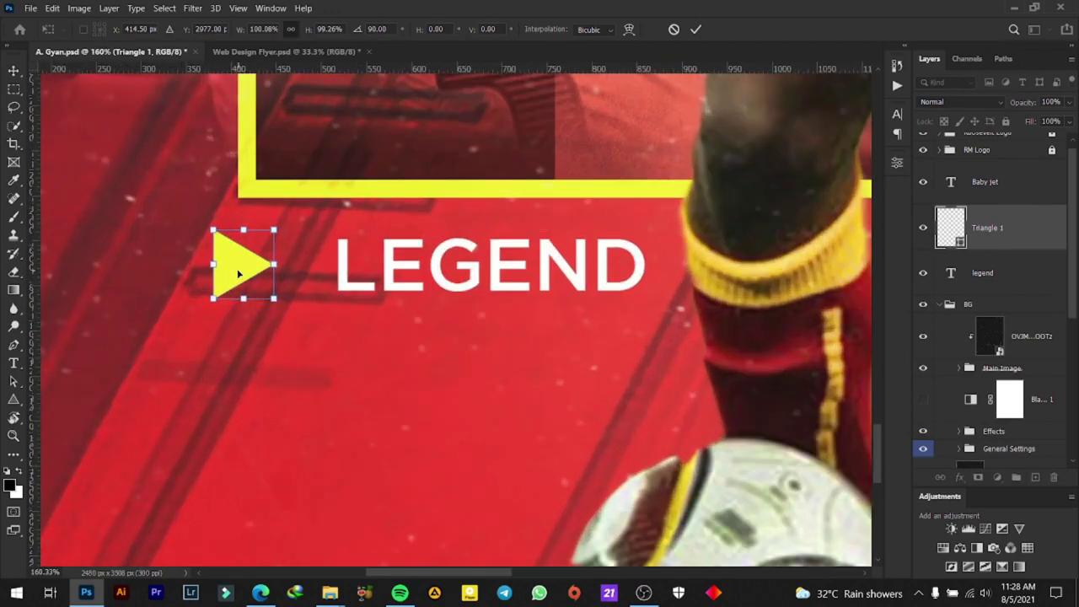
{"action": "left_click_drag", "start_coordinate": [239, 272], "coordinate": [296, 275]}
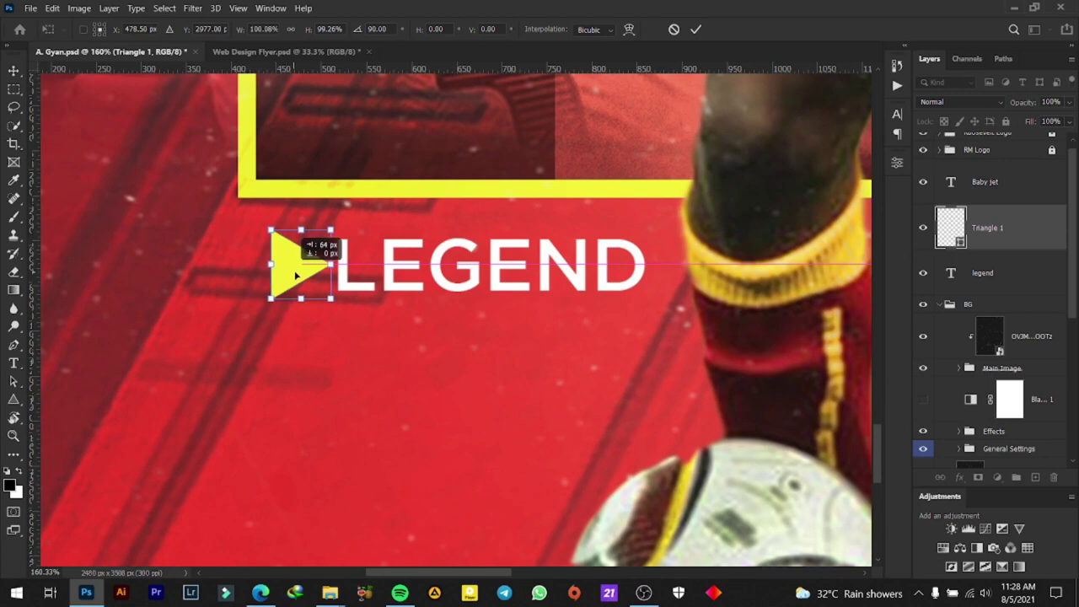
{"action": "left_click_drag", "start_coordinate": [333, 228], "coordinate": [321, 241]}
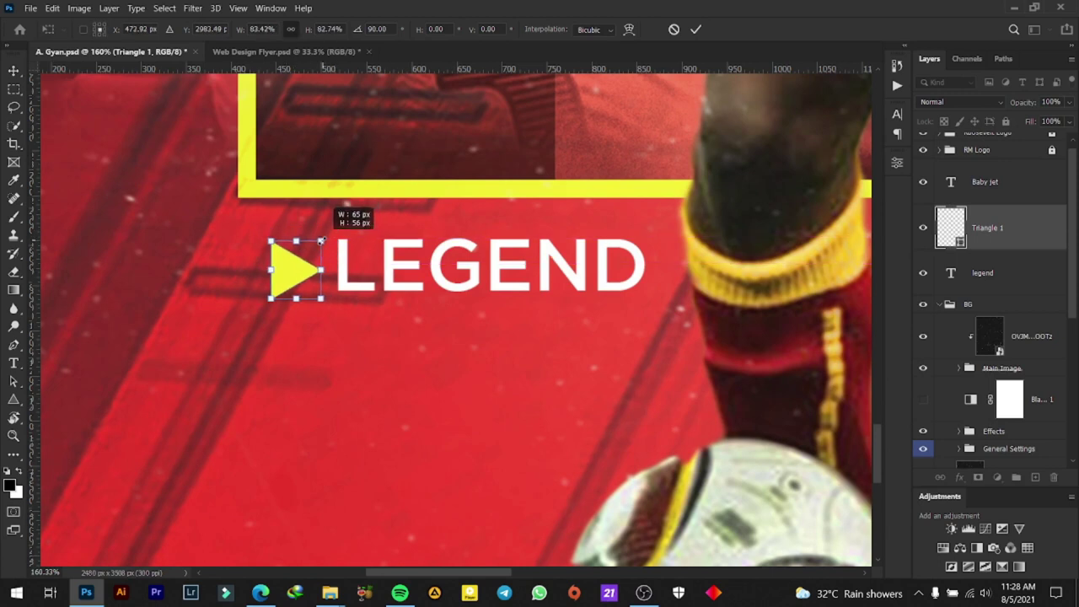
{"action": "left_click_drag", "start_coordinate": [321, 241], "coordinate": [314, 251]}
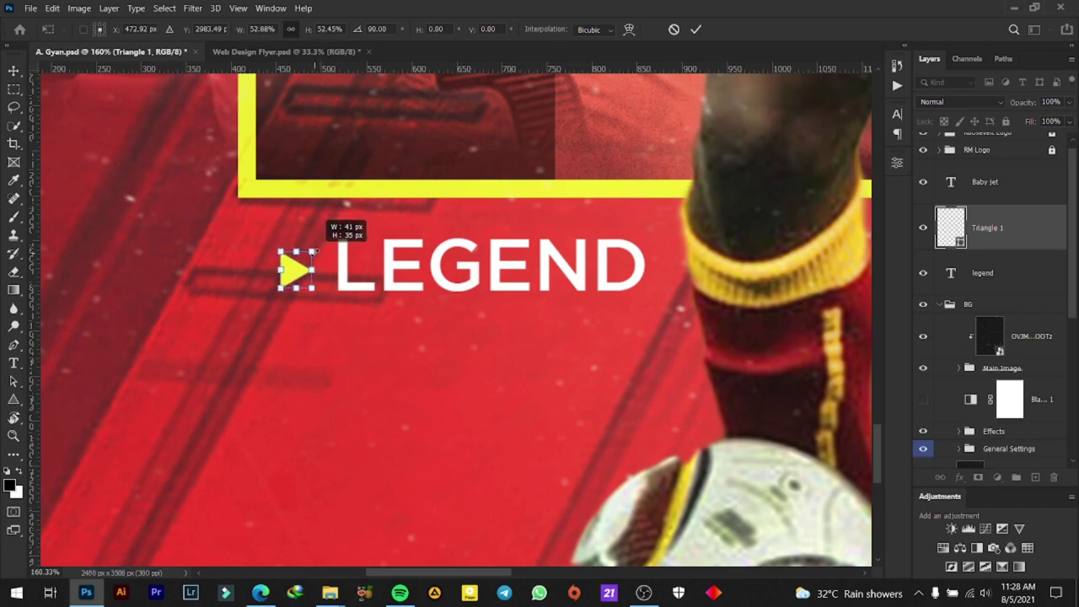
{"action": "left_click", "coordinate": [696, 29]}
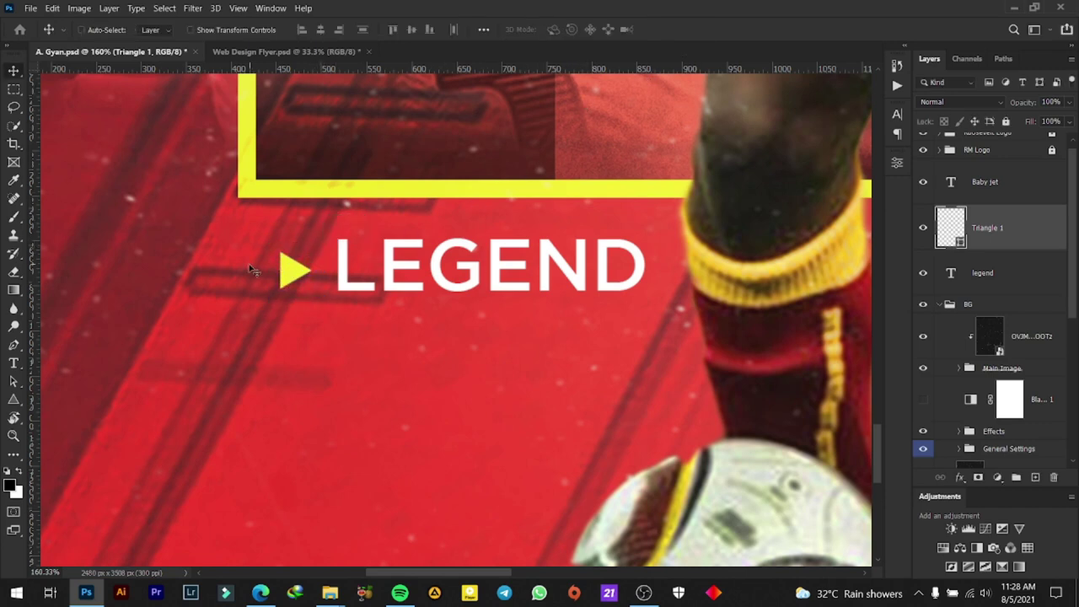
{"action": "scroll", "coordinate": [289, 273], "scroll_direction": "up", "scroll_amount": 1}
Alt-drag a copy of the yellow triangle next to the first one
{"action": "mouse_move", "coordinate": [289, 278]}
{"action": "left_mouse_down"}
{"action": "mouse_move", "coordinate": [291, 264]}
{"action": "mouse_move", "coordinate": [255, 276]}
{"action": "left_mouse_up"}
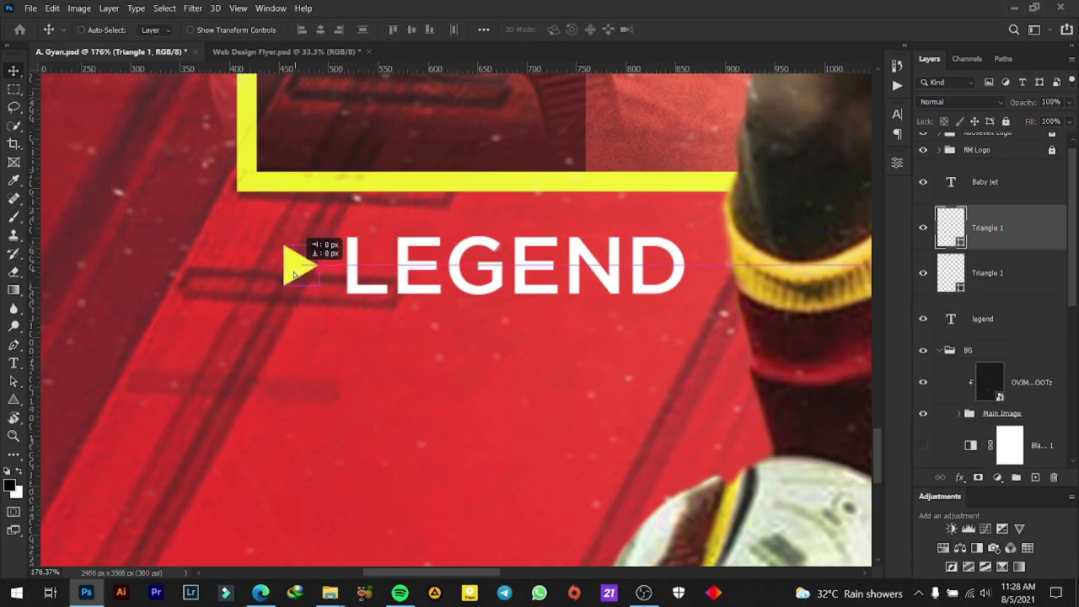
{"action": "scroll", "coordinate": [256, 275], "scroll_direction": "down", "scroll_amount": 3}
{"action": "scroll", "coordinate": [261, 279], "scroll_direction": "down", "scroll_amount": 3}
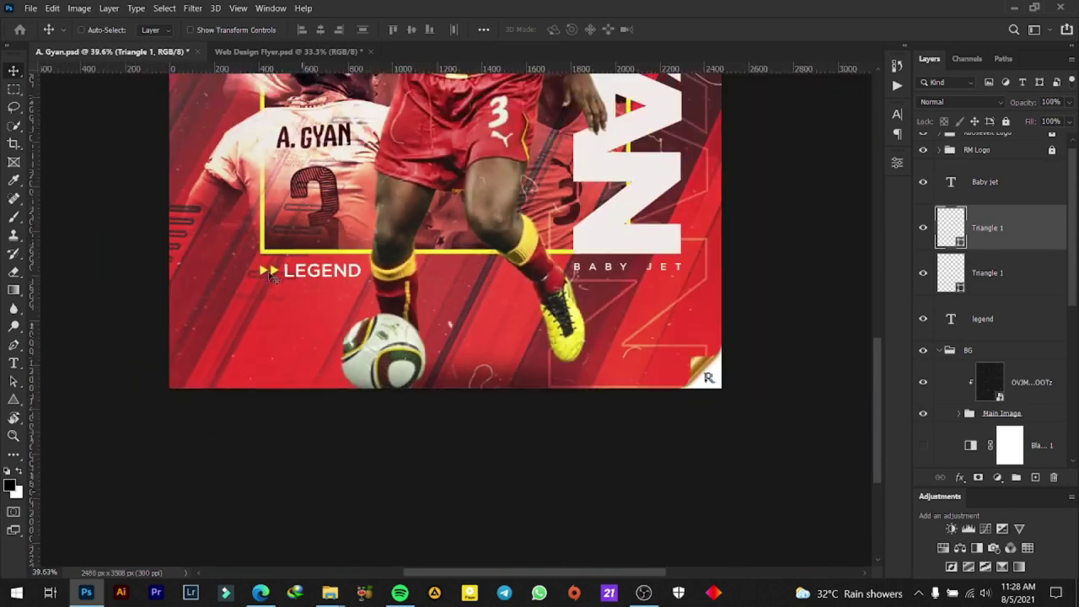
{"action": "scroll", "coordinate": [270, 286], "scroll_direction": "up", "scroll_amount": 2}
{"action": "scroll", "coordinate": [270, 286], "scroll_direction": "up", "scroll_amount": 2}
{"action": "scroll", "coordinate": [276, 266], "scroll_direction": "up", "scroll_amount": 1}
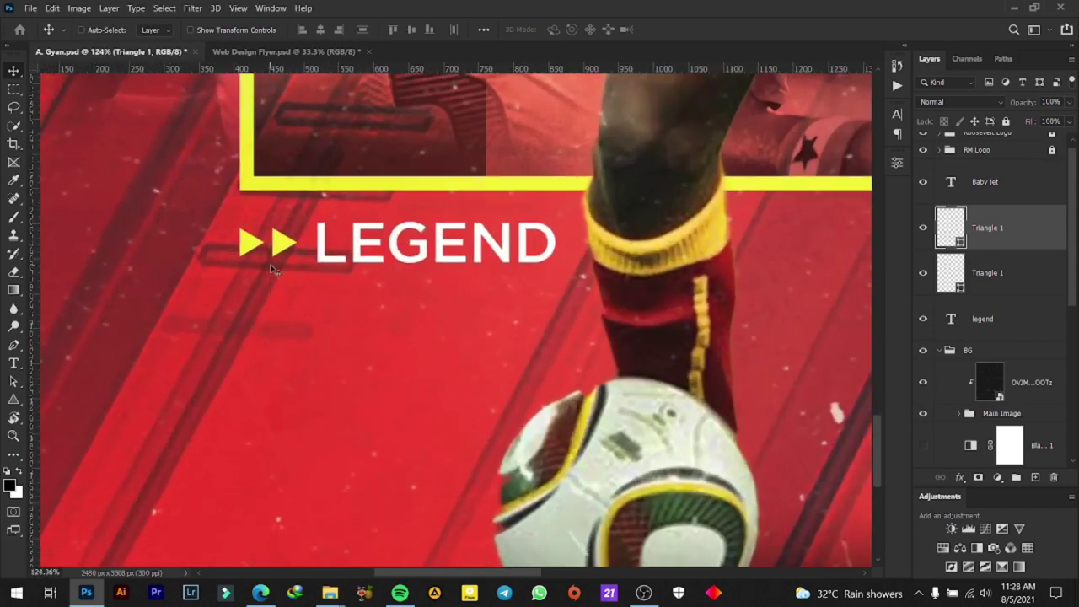
Group both triangle layers and name the group Triangle Shapes
{"action": "left_click", "coordinate": [1017, 282], "text": "shift"}
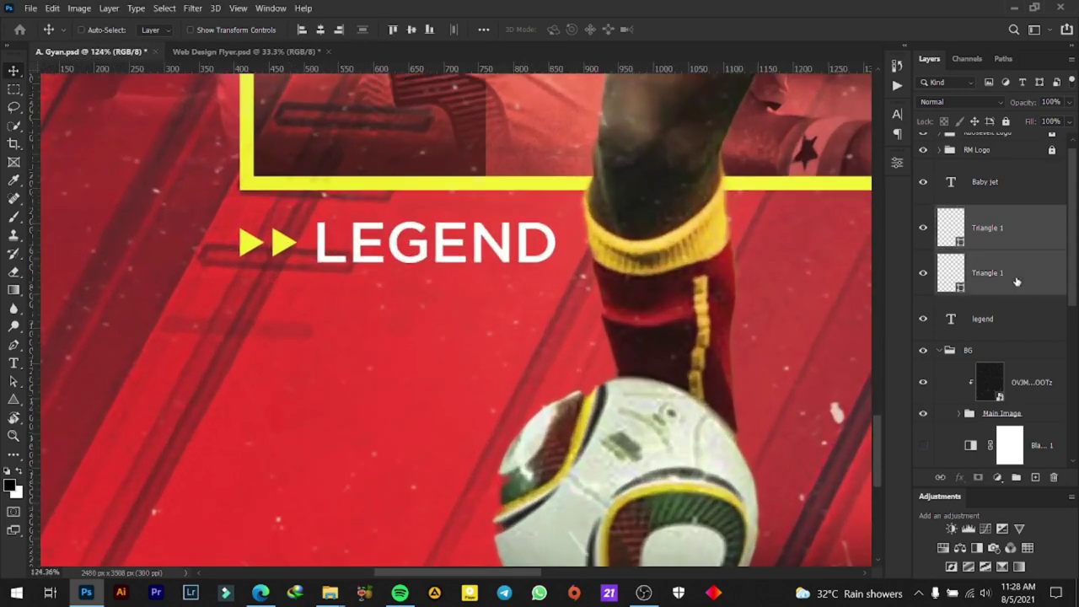
{"action": "key", "text": "ctrl+g"}
{"action": "double_click", "coordinate": [982, 212]}
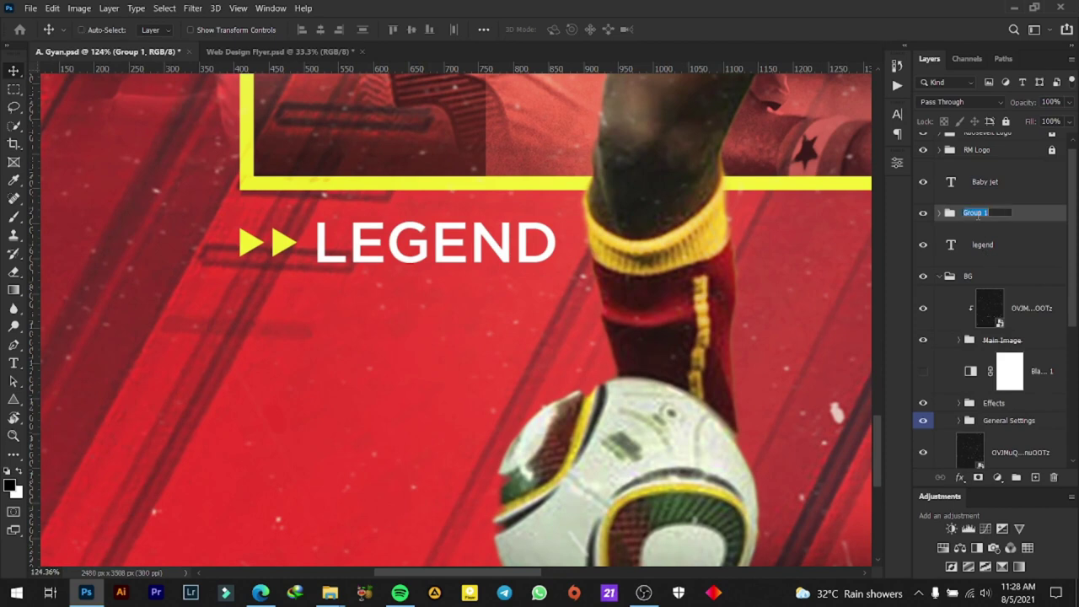
{"action": "type", "text": "Triangle Shapes"}
{"action": "key", "text": "Return"}
Scroll around the A. Gyan poster to inspect it, starting the background music
{"action": "scroll", "coordinate": [382, 313], "scroll_direction": "down", "scroll_amount": 3}
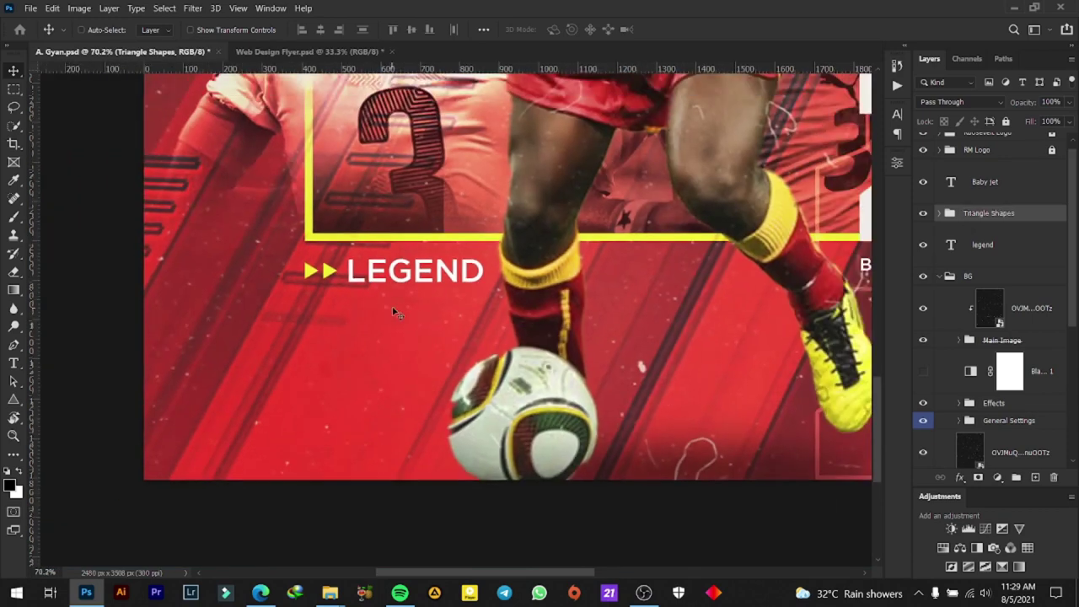
{"action": "scroll", "coordinate": [384, 314], "scroll_direction": "down", "scroll_amount": 3}
{"action": "scroll", "coordinate": [387, 313], "scroll_direction": "down", "scroll_amount": 3}
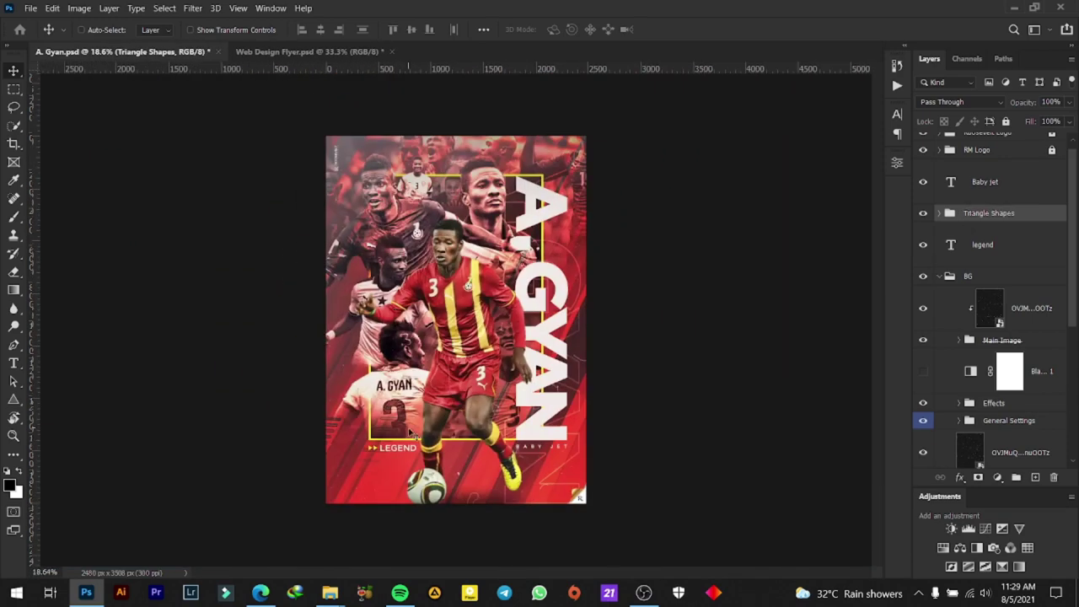
{"action": "scroll", "coordinate": [405, 430], "scroll_direction": "up", "scroll_amount": 3}
{"action": "scroll", "coordinate": [397, 444], "scroll_direction": "down", "scroll_amount": 2}
{"action": "scroll", "coordinate": [392, 478], "scroll_direction": "up", "scroll_amount": 4}
{"action": "scroll", "coordinate": [396, 472], "scroll_direction": "up", "scroll_amount": 1}
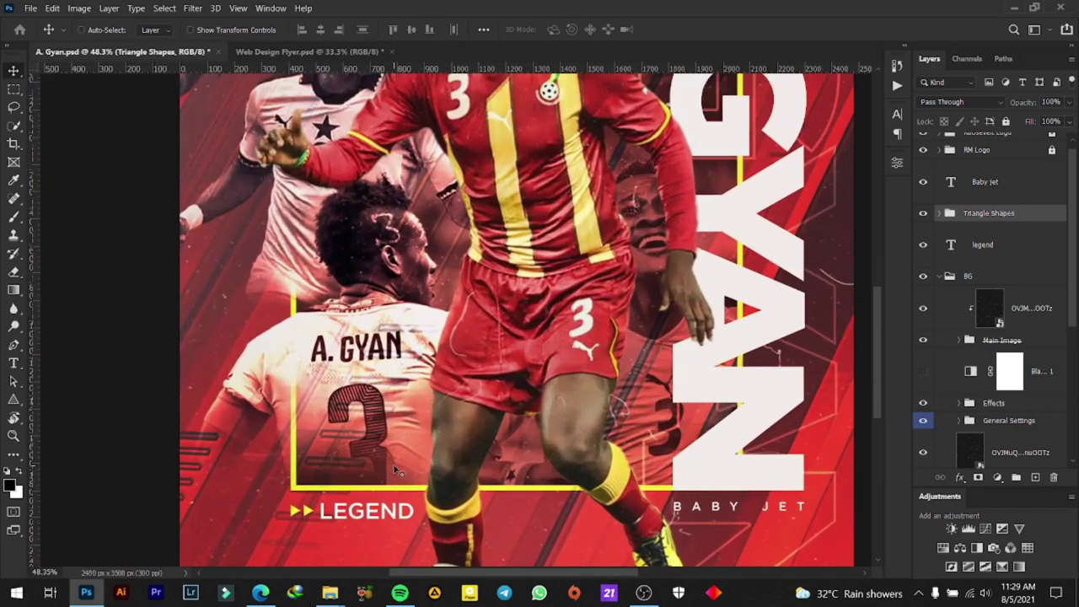
{"action": "scroll", "coordinate": [682, 472], "scroll_direction": "down", "scroll_amount": 5}
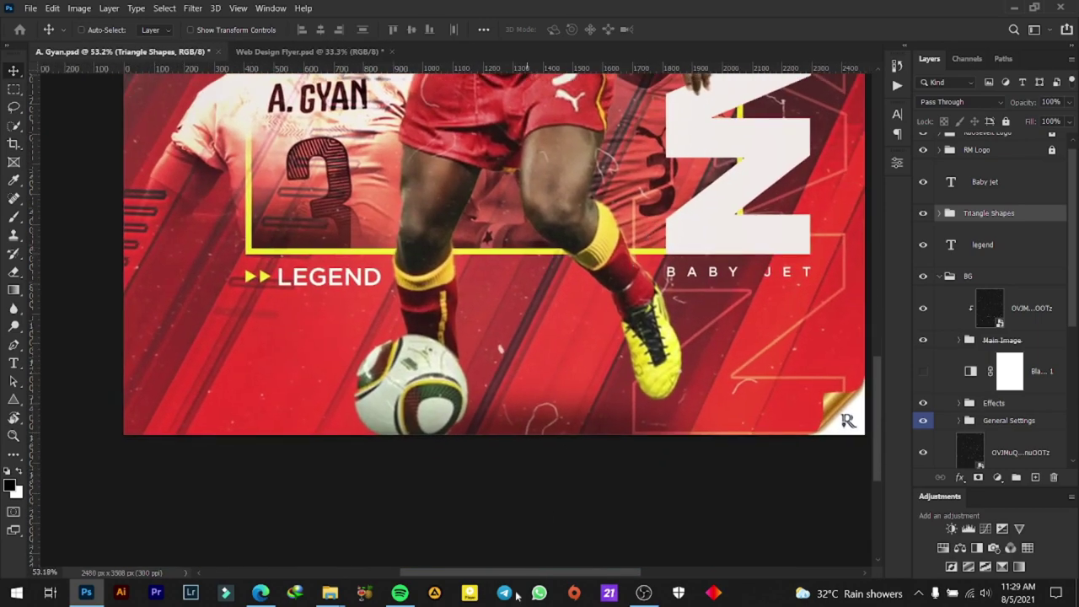
{"action": "left_click", "coordinate": [400, 563]}
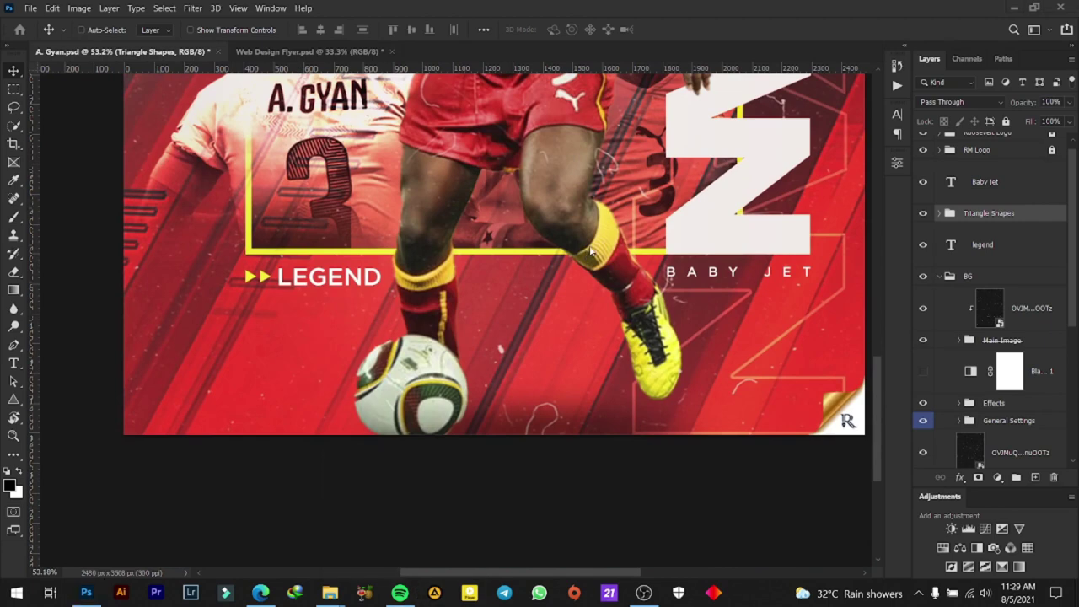
{"action": "scroll", "coordinate": [591, 251], "scroll_direction": "down", "scroll_amount": 1}
{"action": "scroll", "coordinate": [588, 257], "scroll_direction": "down", "scroll_amount": 2}
{"action": "scroll", "coordinate": [585, 266], "scroll_direction": "down", "scroll_amount": 2}
{"action": "scroll", "coordinate": [582, 275], "scroll_direction": "down", "scroll_amount": 2}
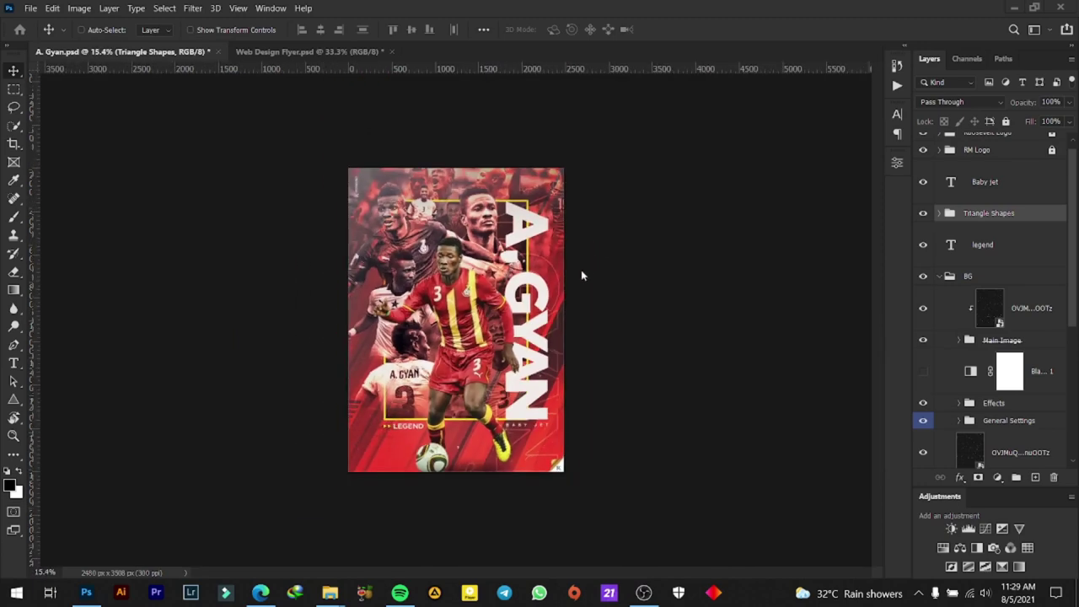
{"action": "scroll", "coordinate": [581, 276], "scroll_direction": "up", "scroll_amount": 1}
{"action": "scroll", "coordinate": [539, 280], "scroll_direction": "up", "scroll_amount": 2}
{"action": "scroll", "coordinate": [501, 282], "scroll_direction": "up", "scroll_amount": 1}
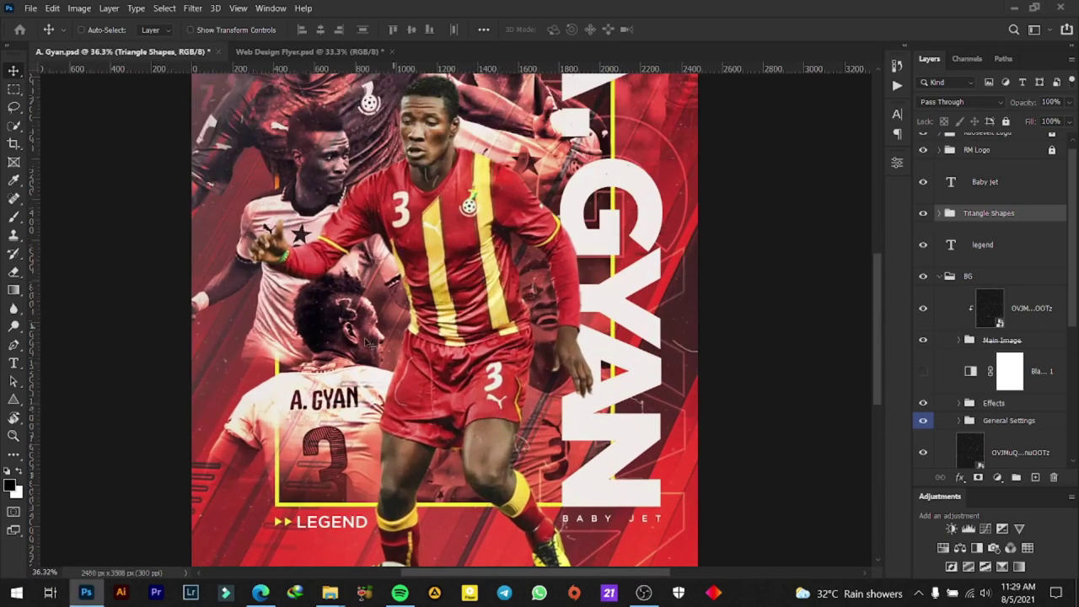
{"action": "scroll", "coordinate": [377, 390], "scroll_direction": "down", "scroll_amount": 1}
{"action": "scroll", "coordinate": [377, 390], "scroll_direction": "down", "scroll_amount": 1}
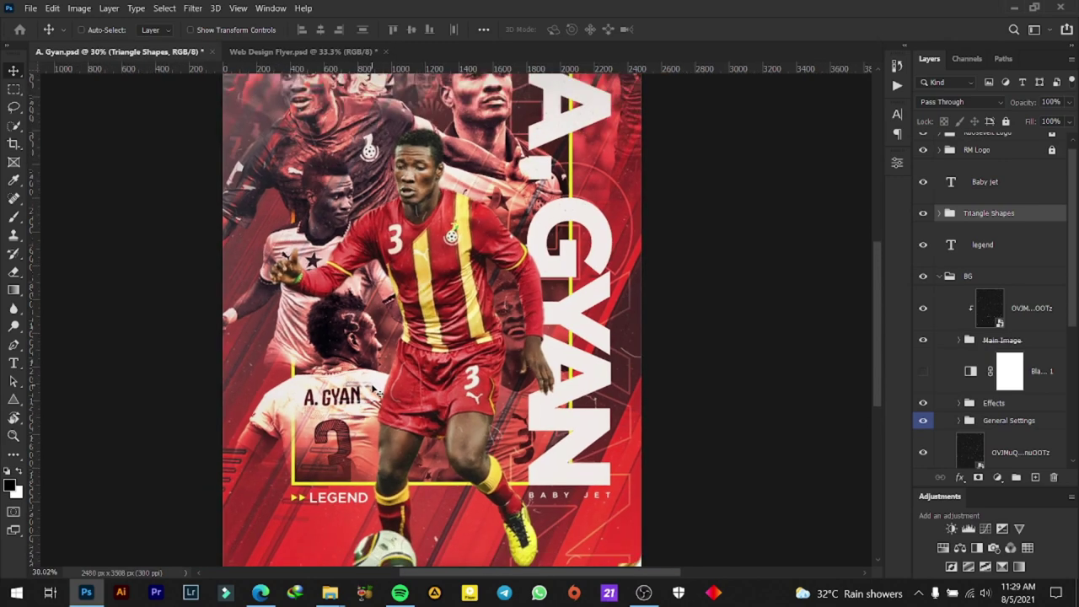
Save A. Gyan.psd and pan down to inspect the lower half of the poster
{"action": "key", "text": "ctrl+s"}
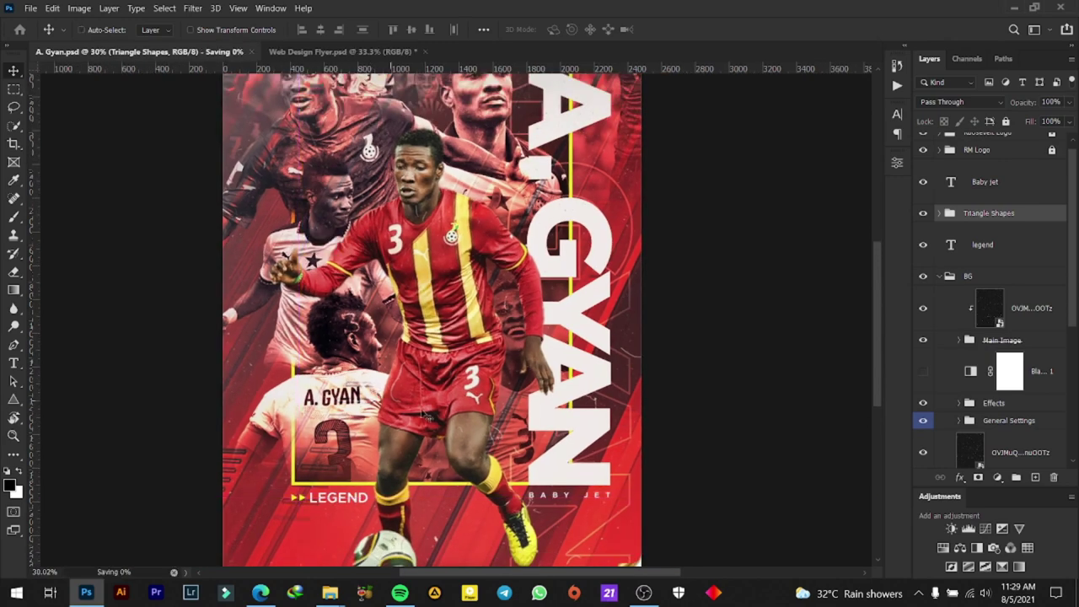
{"action": "left_click_drag", "start_coordinate": [877, 283], "coordinate": [872, 337]}
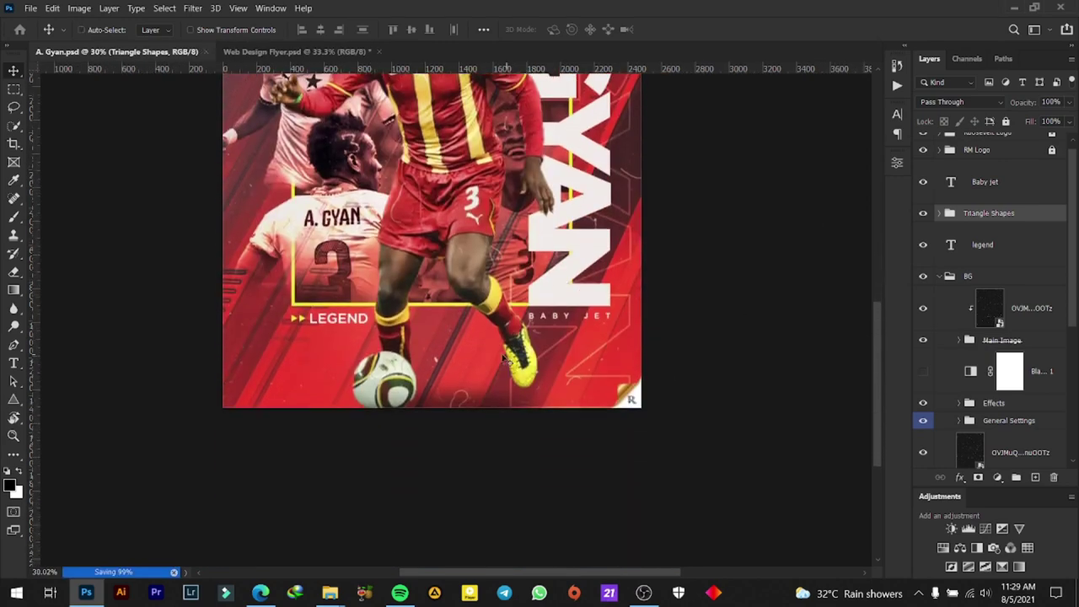
{"action": "scroll", "coordinate": [377, 327], "scroll_direction": "up", "scroll_amount": 3}
{"action": "scroll", "coordinate": [377, 327], "scroll_direction": "up", "scroll_amount": 4}
{"action": "scroll", "coordinate": [377, 327], "scroll_direction": "down", "scroll_amount": 1}
{"action": "scroll", "coordinate": [377, 327], "scroll_direction": "down", "scroll_amount": 1}
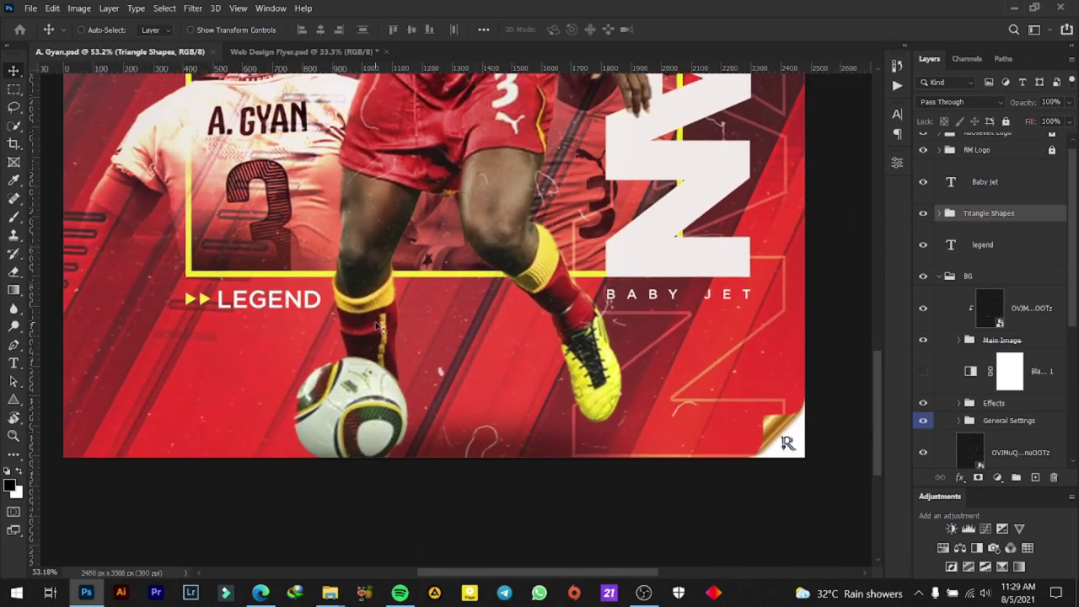
{"action": "left_click_drag", "start_coordinate": [379, 334], "coordinate": [402, 335]}
{"action": "scroll", "coordinate": [402, 335], "scroll_direction": "down", "scroll_amount": 2}
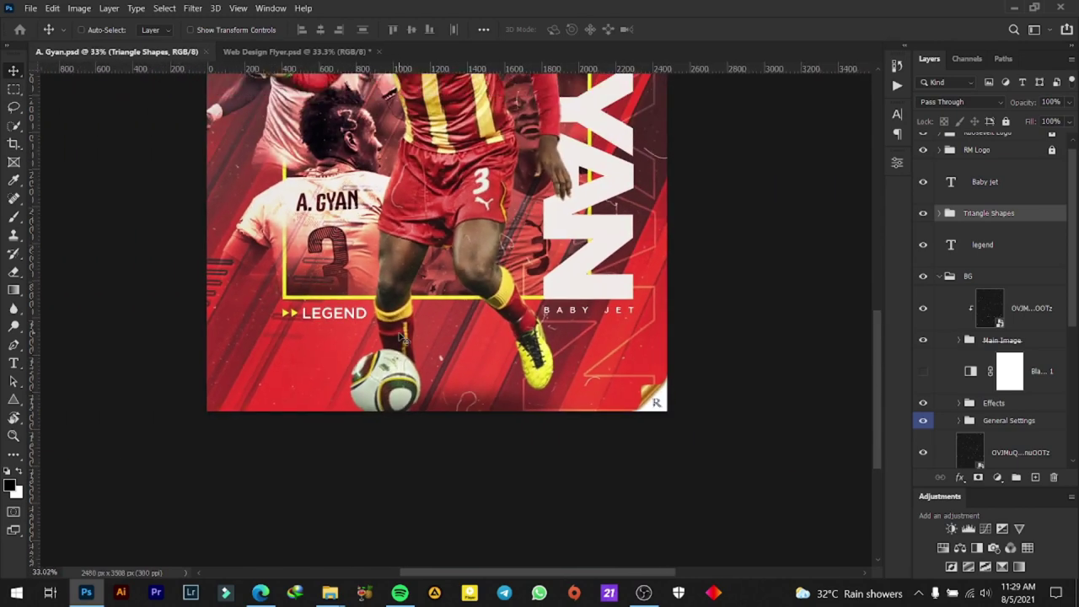
{"action": "scroll", "coordinate": [401, 335], "scroll_direction": "down", "scroll_amount": 1}
{"action": "scroll", "coordinate": [401, 336], "scroll_direction": "down", "scroll_amount": 2}
{"action": "scroll", "coordinate": [413, 394], "scroll_direction": "up", "scroll_amount": 1}
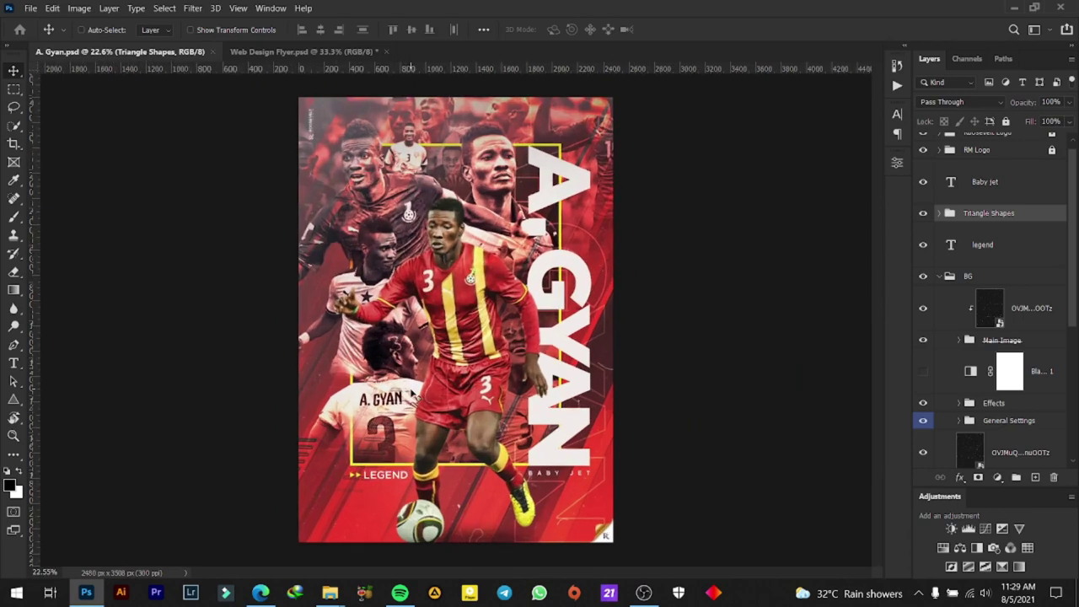
{"action": "scroll", "coordinate": [413, 394], "scroll_direction": "up", "scroll_amount": 1}
{"action": "scroll", "coordinate": [414, 394], "scroll_direction": "down", "scroll_amount": 1}
{"action": "scroll", "coordinate": [451, 395], "scroll_direction": "up", "scroll_amount": 1}
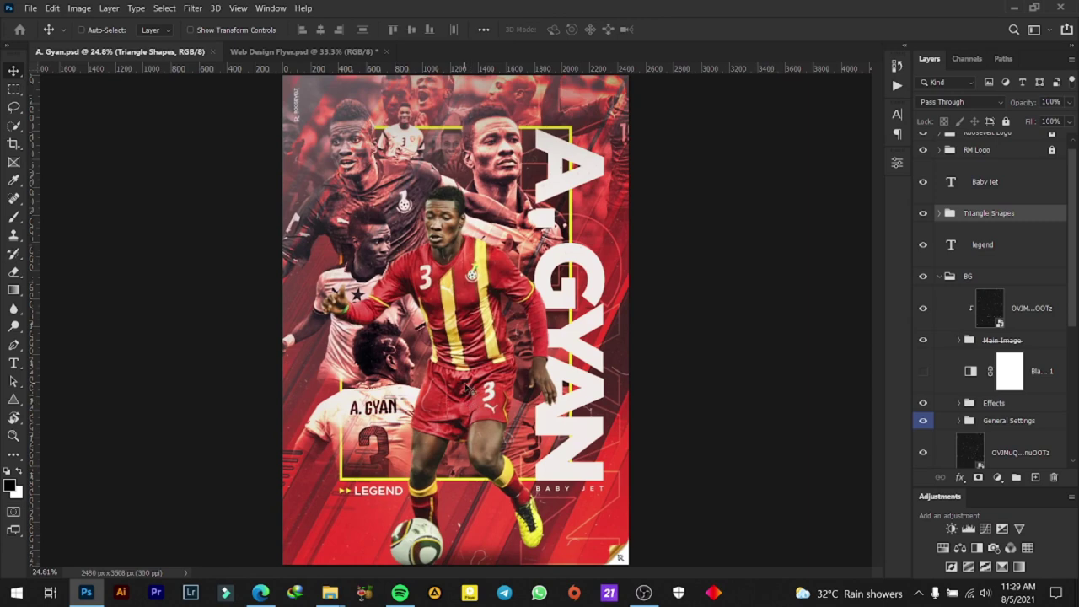
{"action": "scroll", "coordinate": [484, 419], "scroll_direction": "up", "scroll_amount": 2}
{"action": "mouse_move", "coordinate": [498, 460]}
{"action": "left_mouse_down"}
{"action": "mouse_move", "coordinate": [477, 257]}
{"action": "mouse_move", "coordinate": [470, 261]}
{"action": "left_mouse_up"}
{"action": "left_click", "coordinate": [274, 54]}
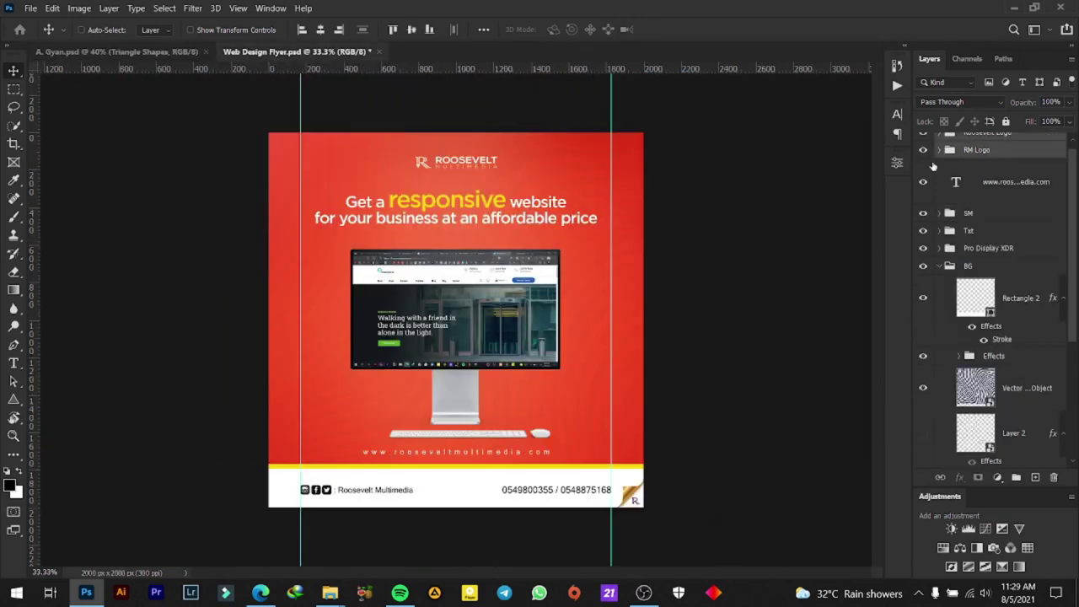
{"action": "left_click", "coordinate": [996, 184]}
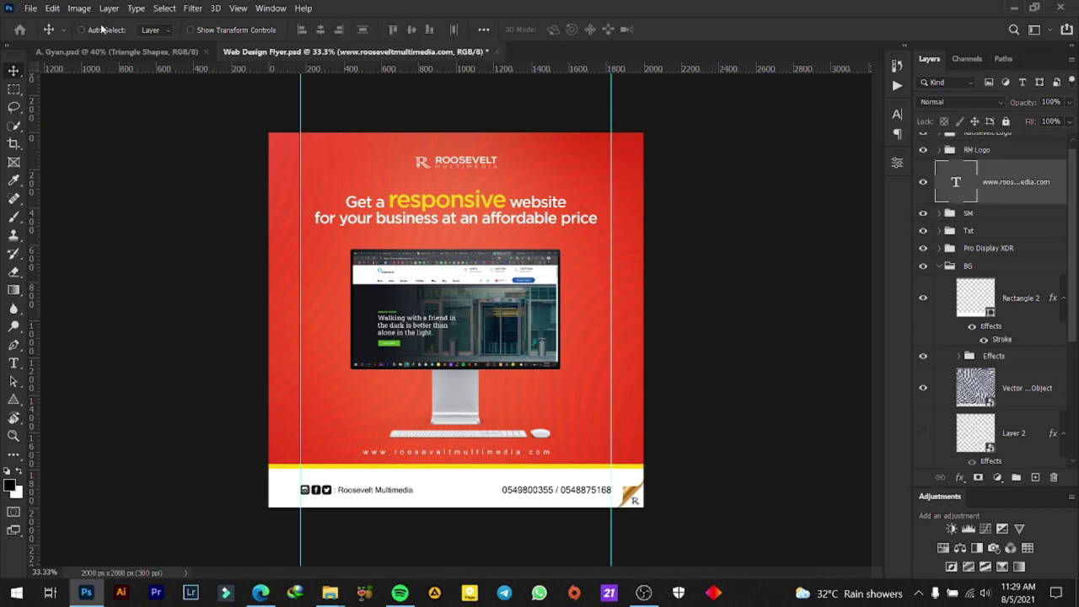
{"action": "left_click", "coordinate": [107, 52]}
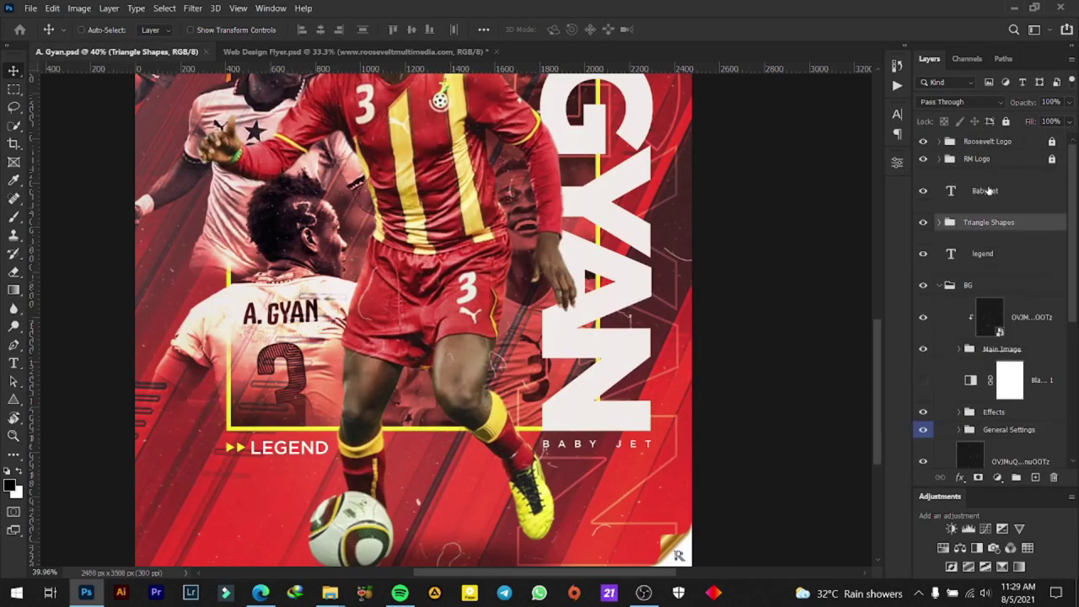
{"action": "left_click_drag", "start_coordinate": [986, 191], "coordinate": [986, 191]}
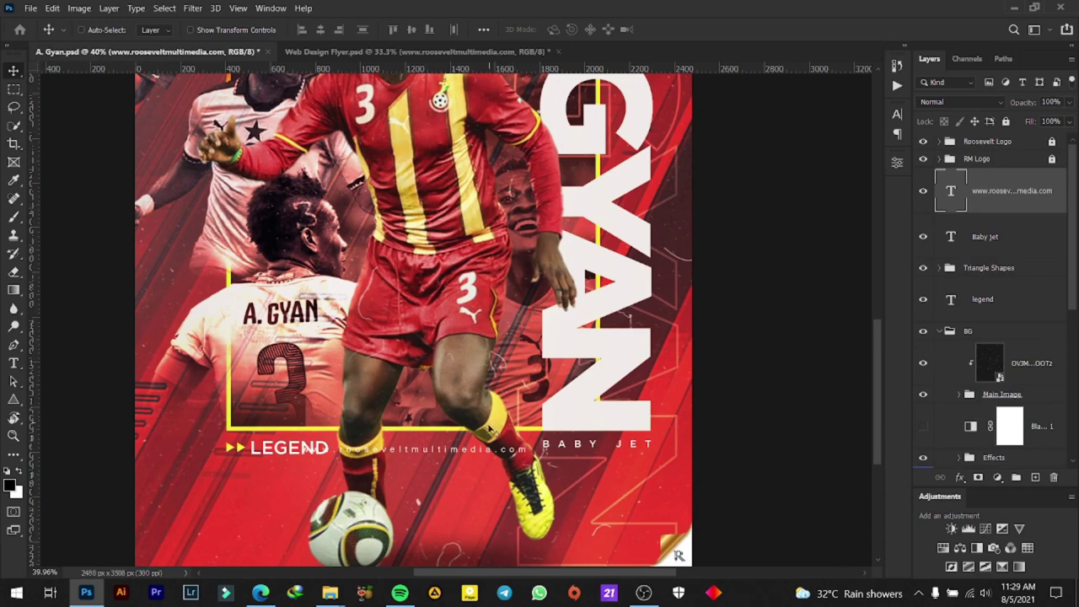
{"action": "scroll", "coordinate": [437, 468], "scroll_direction": "up", "scroll_amount": 2}
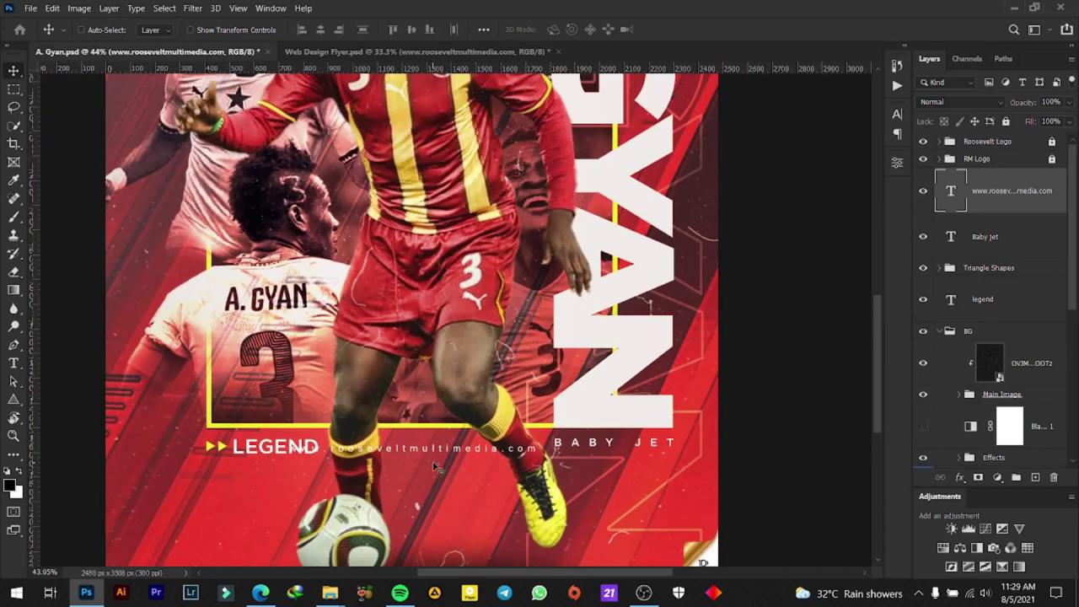
{"action": "scroll", "coordinate": [437, 467], "scroll_direction": "down", "scroll_amount": 3}
{"action": "left_click_drag", "start_coordinate": [460, 213], "coordinate": [456, 319]}
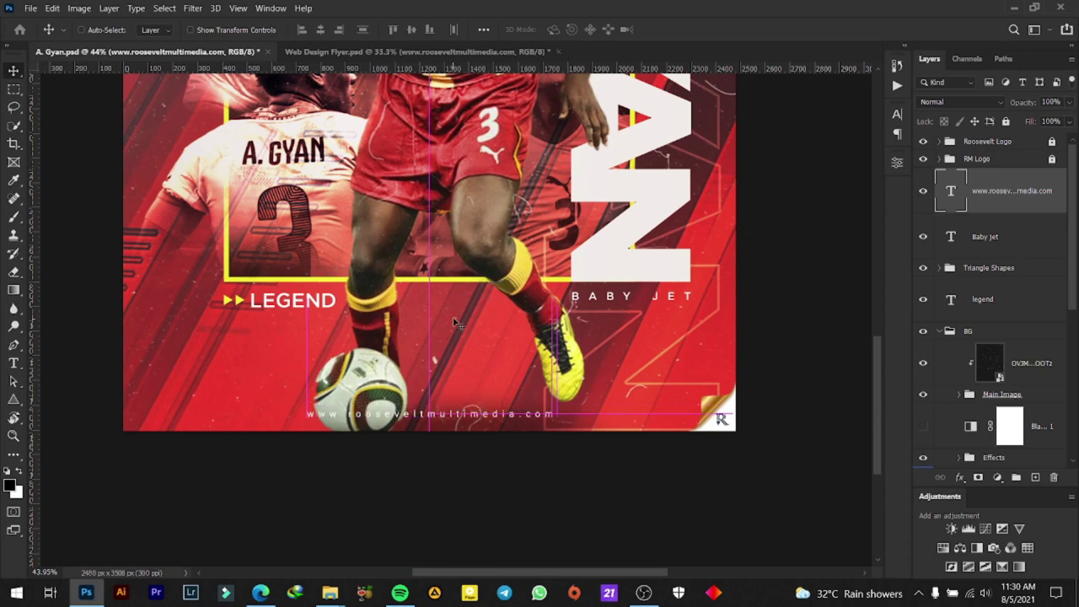
Widen the URL's letter spacing and centre it horizontally on the canvas
{"action": "scroll", "coordinate": [456, 323], "scroll_direction": "down", "scroll_amount": 3}
{"action": "scroll", "coordinate": [456, 323], "scroll_direction": "down", "scroll_amount": 1}
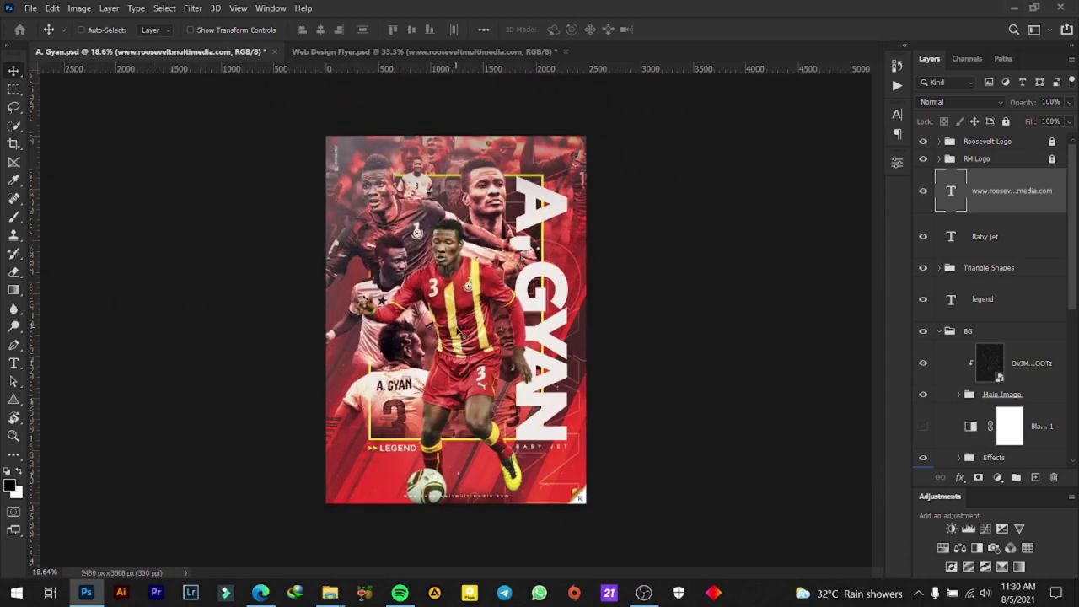
{"action": "scroll", "coordinate": [459, 312], "scroll_direction": "up", "scroll_amount": 1}
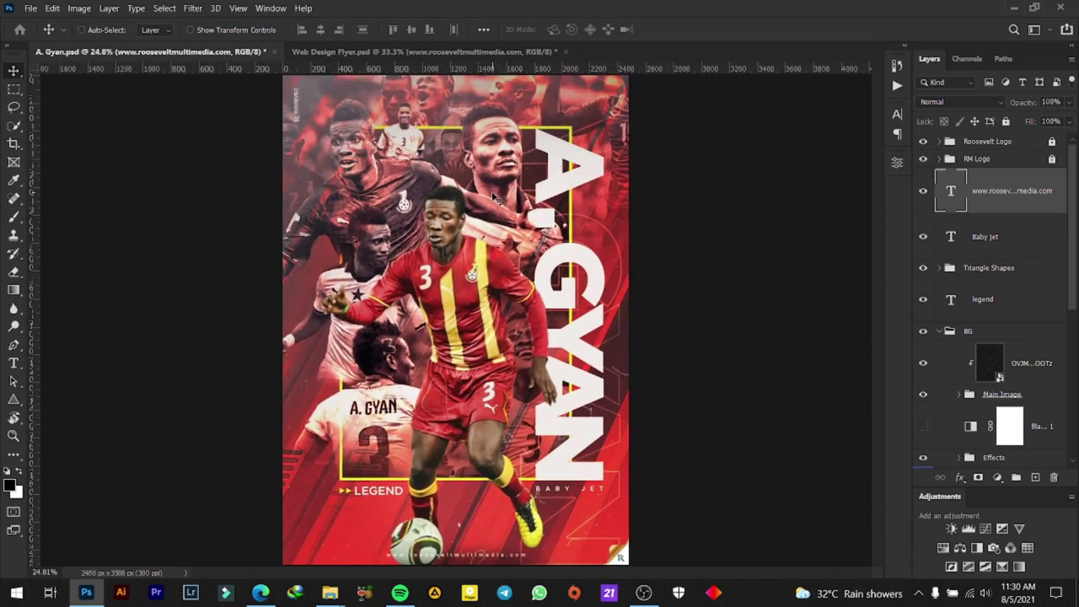
{"action": "scroll", "coordinate": [495, 197], "scroll_direction": "down", "scroll_amount": 1}
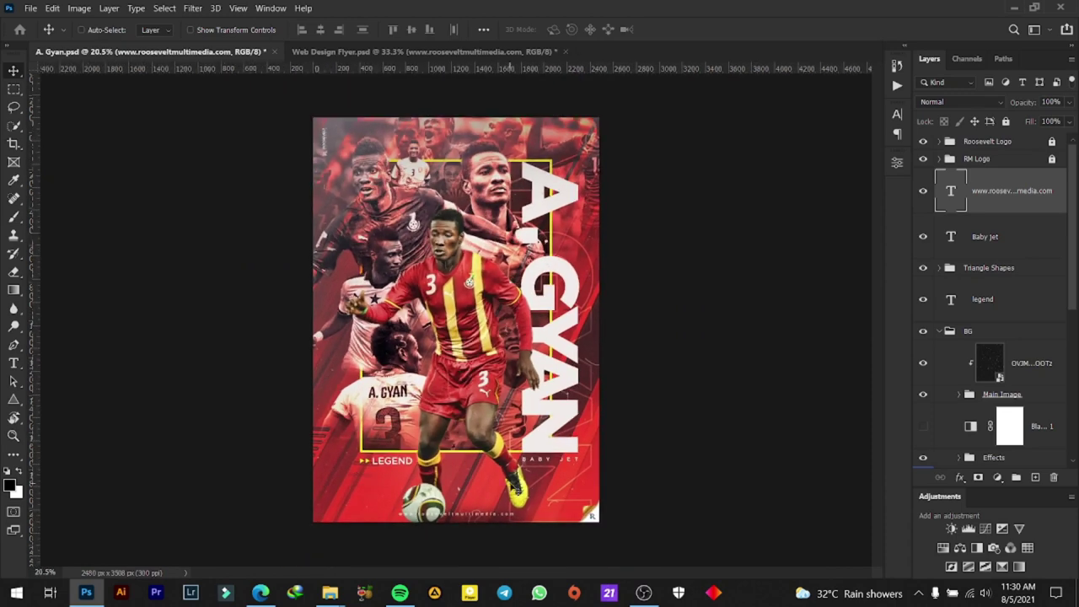
{"action": "scroll", "coordinate": [490, 471], "scroll_direction": "down", "scroll_amount": 1}
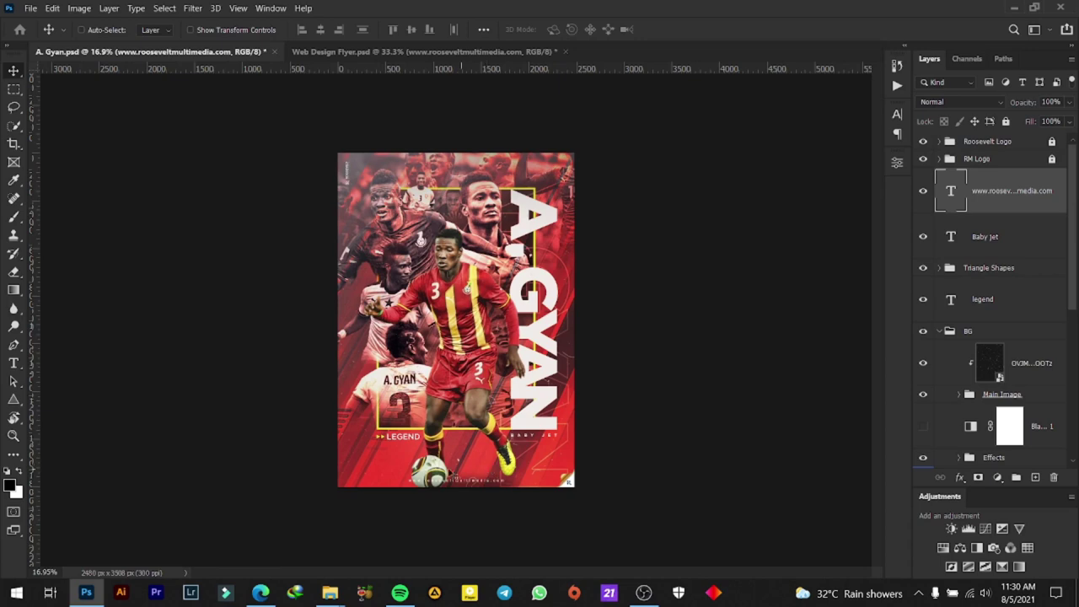
{"action": "scroll", "coordinate": [469, 416], "scroll_direction": "up", "scroll_amount": 1}
{"action": "scroll", "coordinate": [484, 390], "scroll_direction": "up", "scroll_amount": 1}
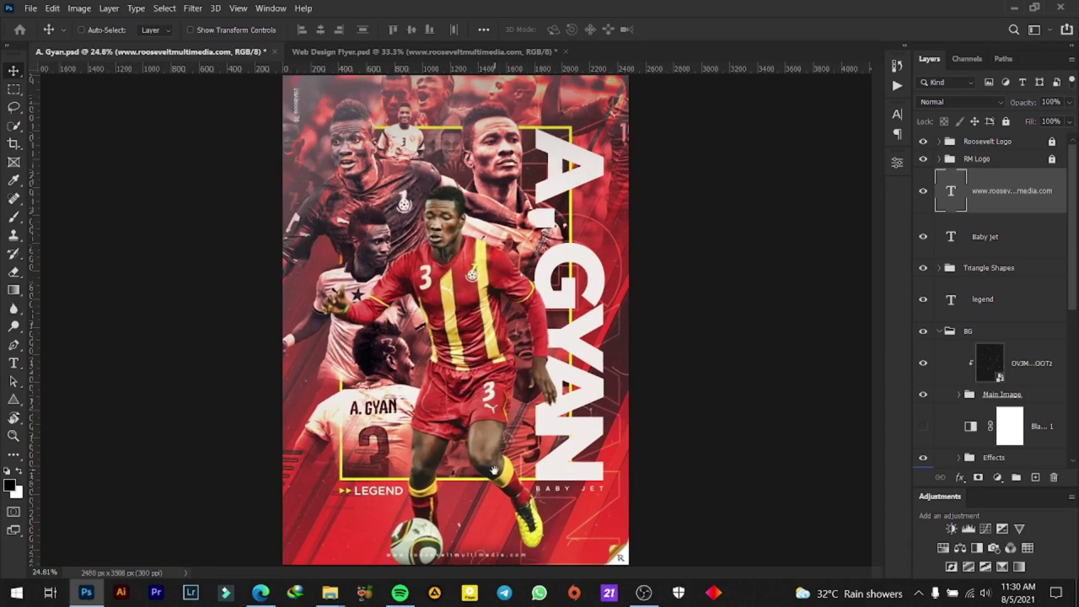
{"action": "scroll", "coordinate": [487, 373], "scroll_direction": "up", "scroll_amount": 1}
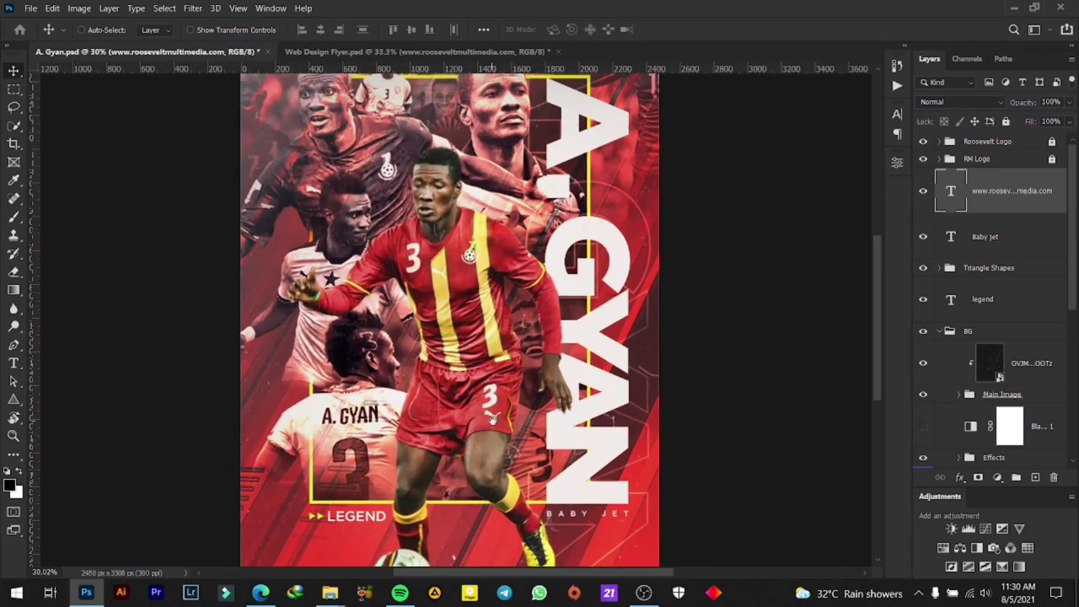
{"action": "left_click_drag", "start_coordinate": [493, 421], "coordinate": [482, 251]}
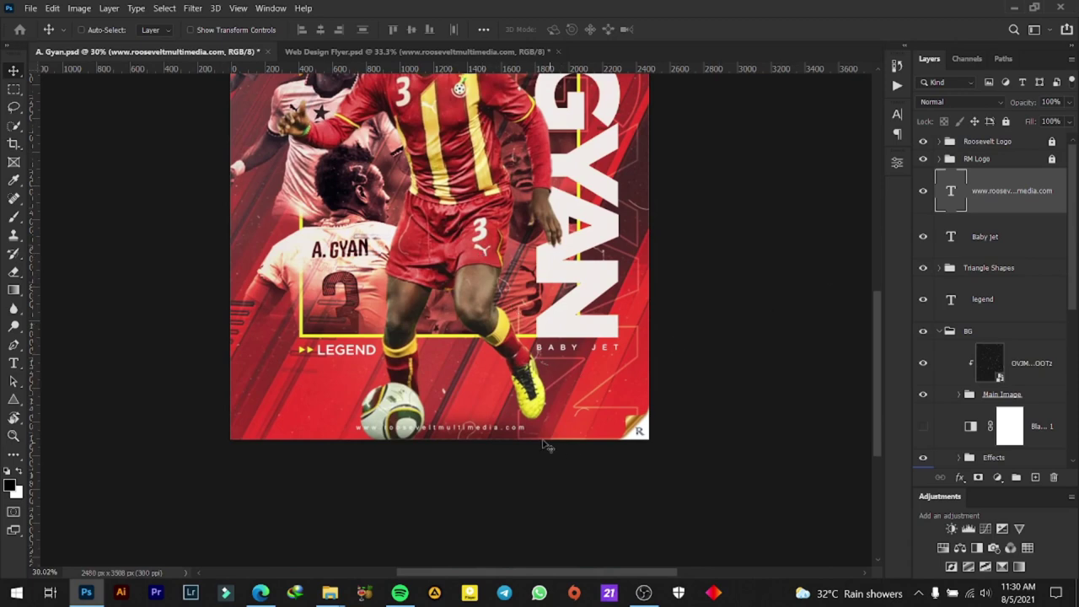
{"action": "scroll", "coordinate": [444, 422], "scroll_direction": "up", "scroll_amount": 2}
{"action": "left_click", "coordinate": [894, 125]}
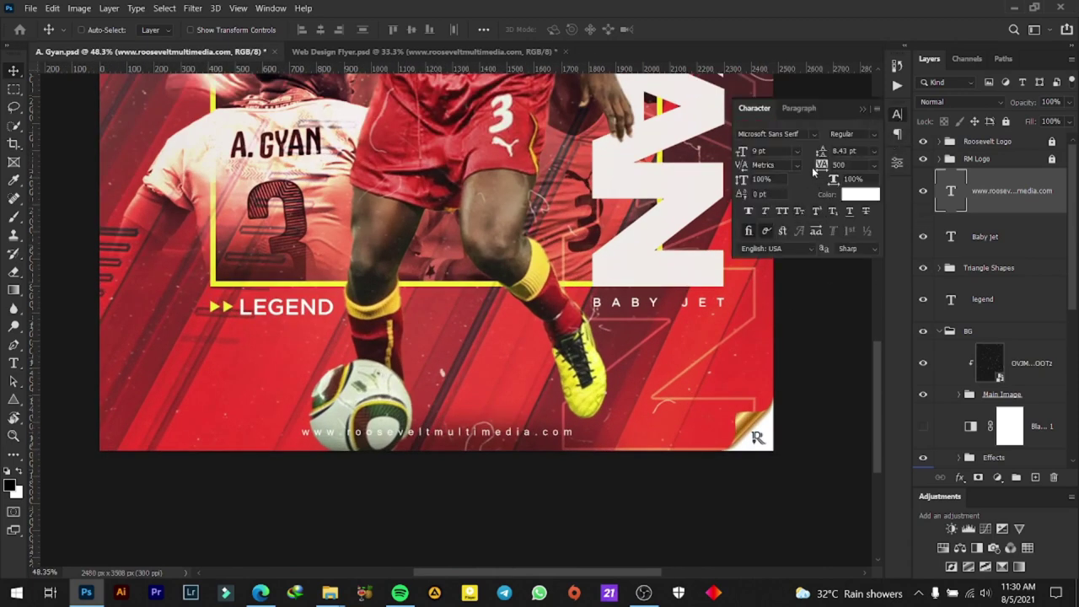
{"action": "left_click_drag", "start_coordinate": [820, 166], "coordinate": [840, 165]}
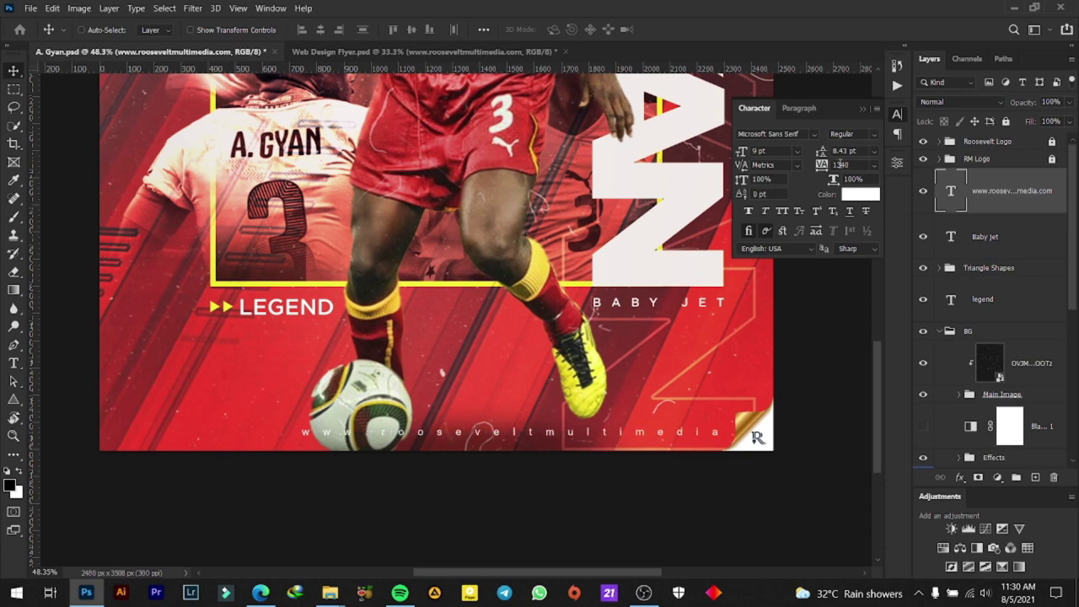
{"action": "key", "text": "ctrl+a"}
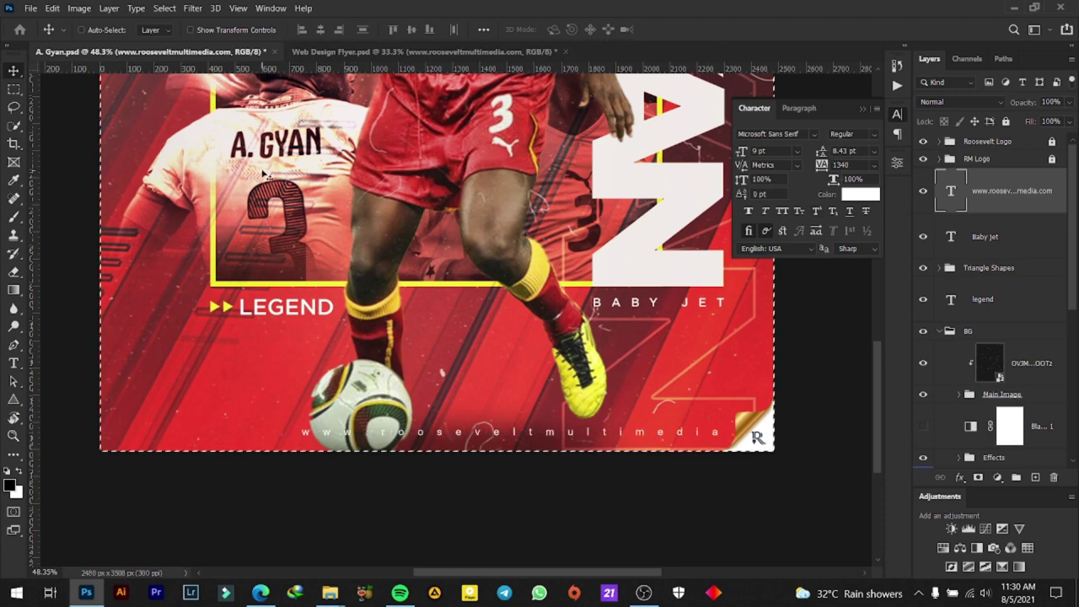
{"action": "left_click", "coordinate": [320, 30]}
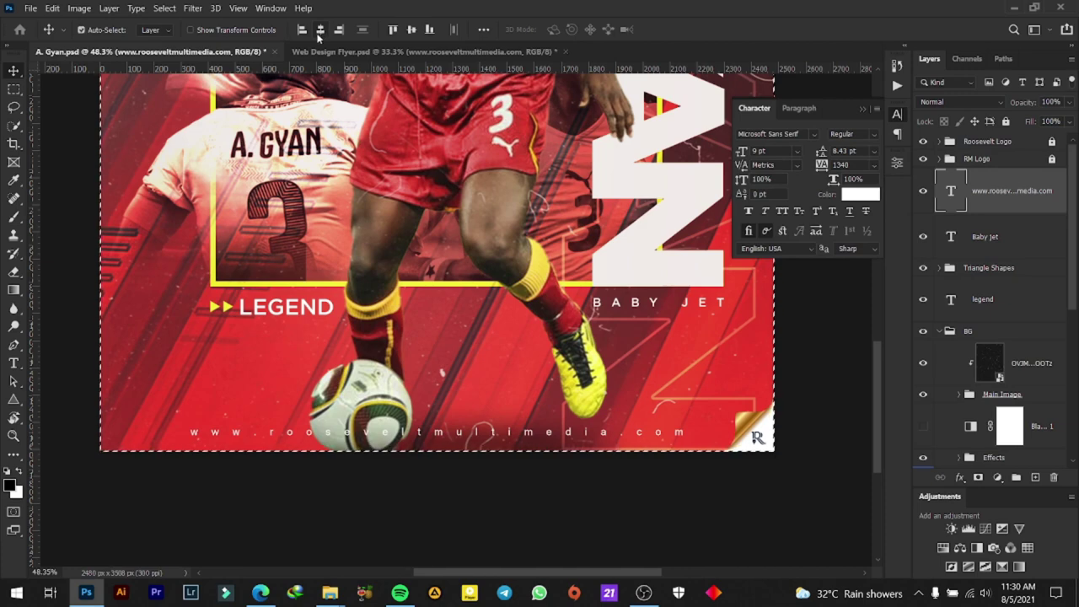
{"action": "key", "text": "ctrl+d"}
{"action": "key", "text": "ctrl+0"}
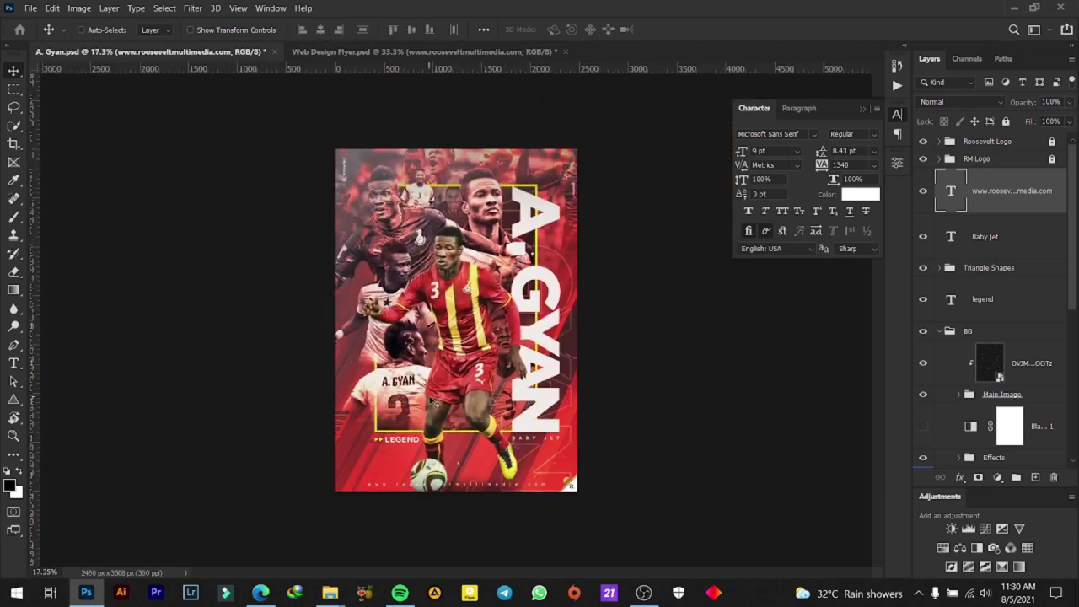
Fine-tune the URL tracking to 1160 and re-centre it along the bottom edge
{"action": "scroll", "coordinate": [435, 407], "scroll_direction": "up", "scroll_amount": 2}
{"action": "scroll", "coordinate": [434, 407], "scroll_direction": "down", "scroll_amount": 1}
{"action": "scroll", "coordinate": [430, 405], "scroll_direction": "down", "scroll_amount": 1}
{"action": "scroll", "coordinate": [408, 397], "scroll_direction": "up", "scroll_amount": 2}
{"action": "scroll", "coordinate": [408, 397], "scroll_direction": "up", "scroll_amount": 2}
{"action": "left_click_drag", "start_coordinate": [441, 384], "coordinate": [449, 223]}
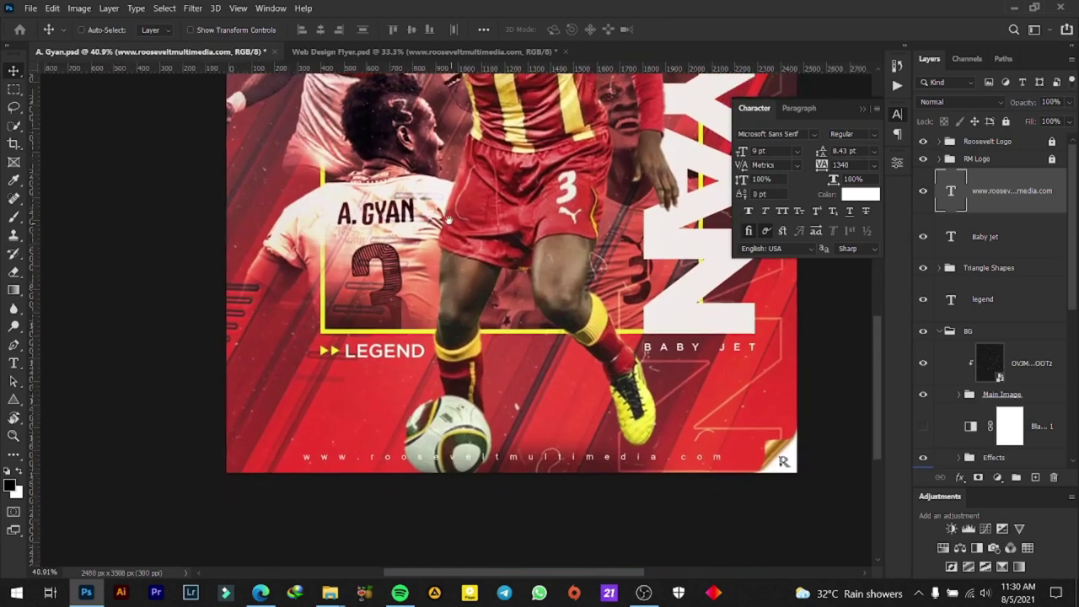
{"action": "scroll", "coordinate": [531, 407], "scroll_direction": "up", "scroll_amount": 1}
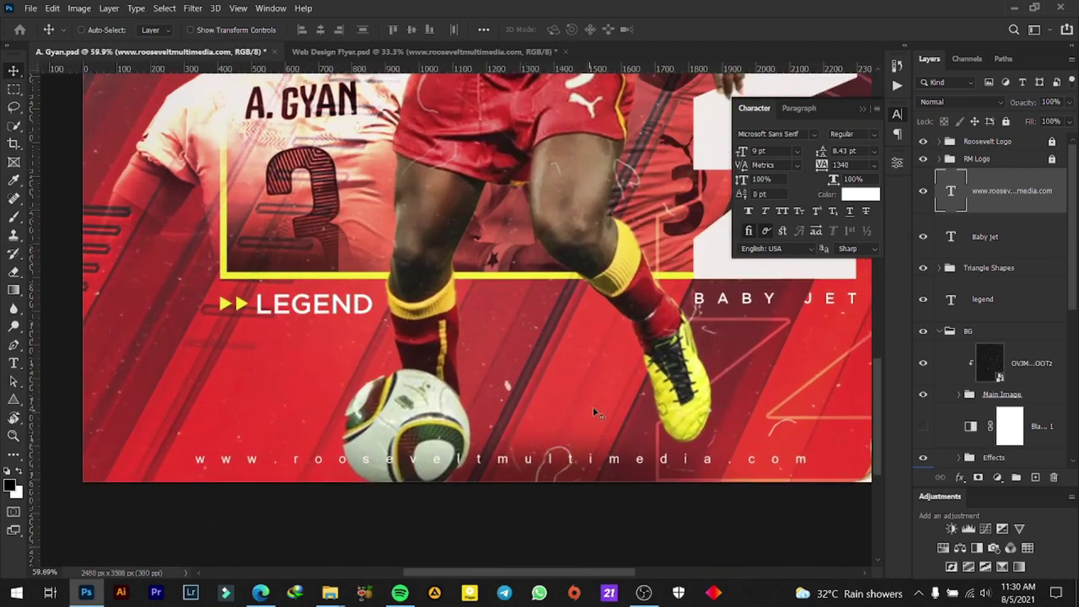
{"action": "left_click_drag", "start_coordinate": [593, 406], "coordinate": [578, 387]}
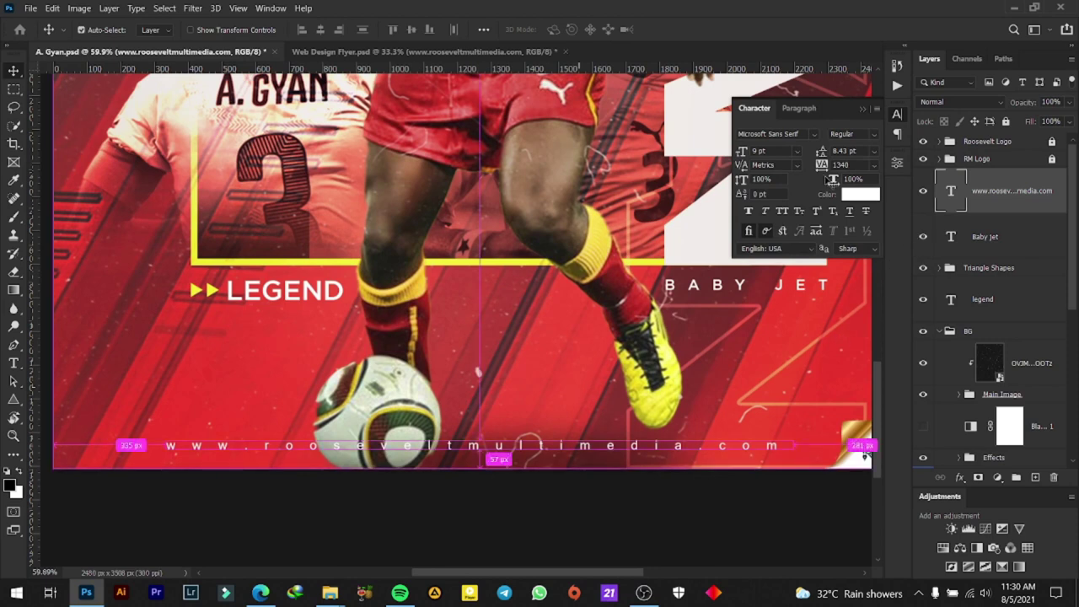
{"action": "left_click", "coordinate": [822, 166]}
{"action": "left_click_drag", "start_coordinate": [822, 165], "coordinate": [825, 167]}
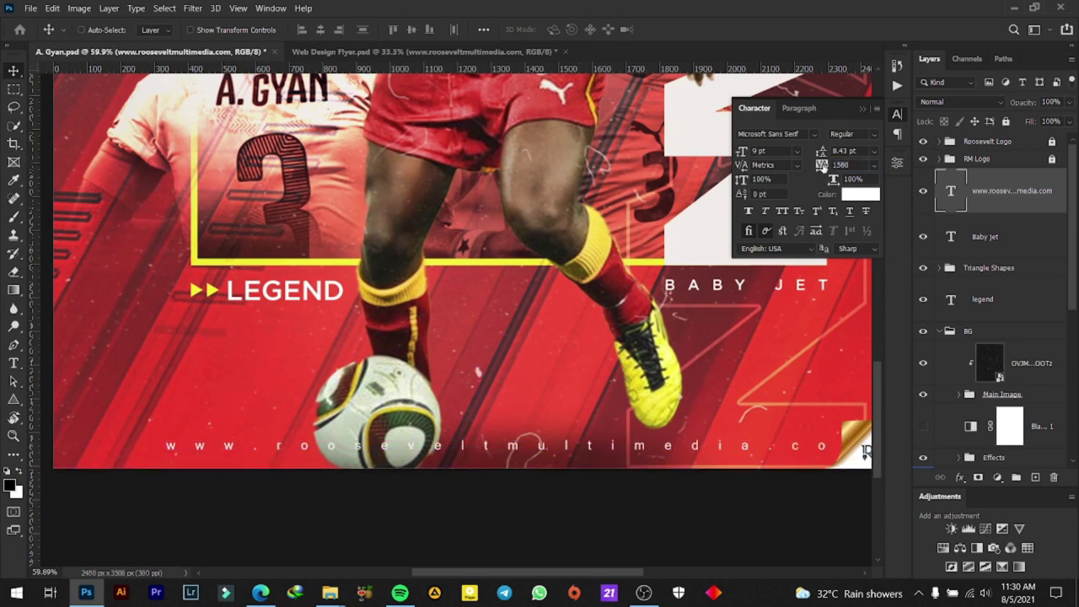
{"action": "key", "text": "ctrl+a"}
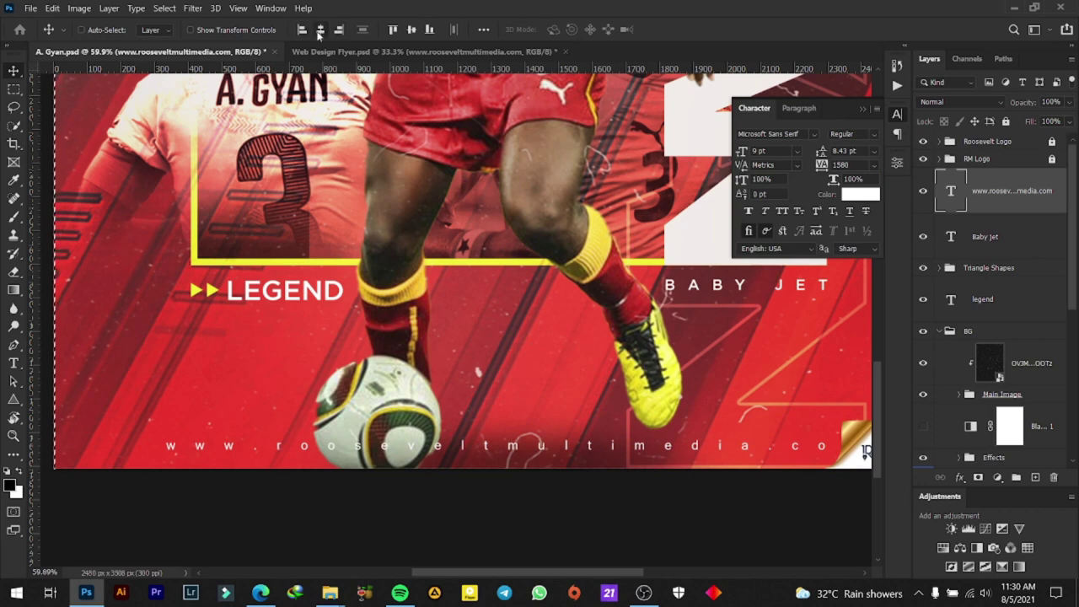
{"action": "left_click", "coordinate": [319, 30]}
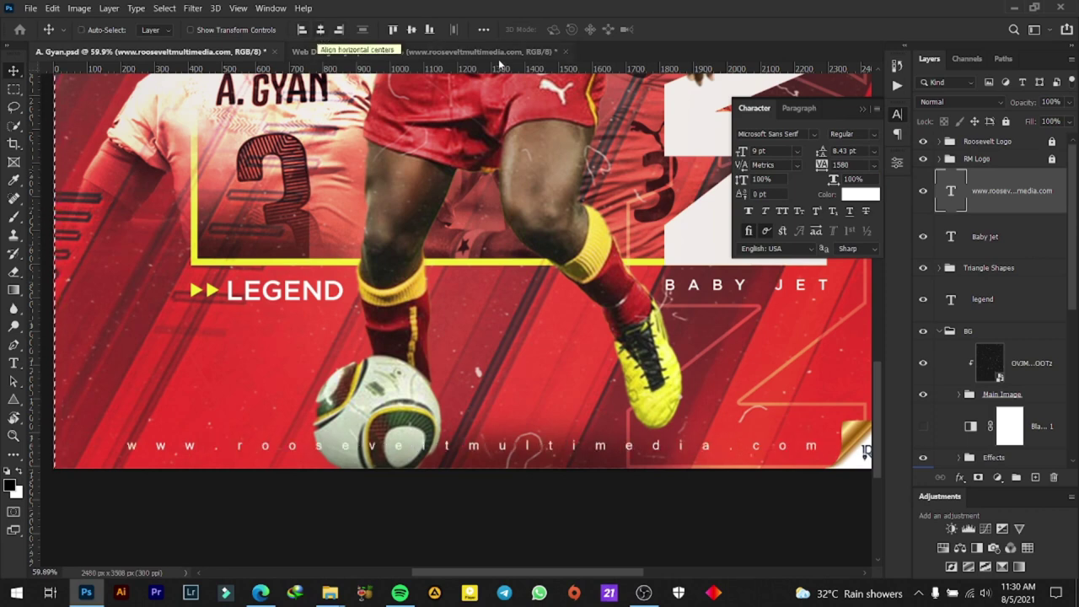
{"action": "left_click_drag", "start_coordinate": [830, 165], "coordinate": [822, 166]}
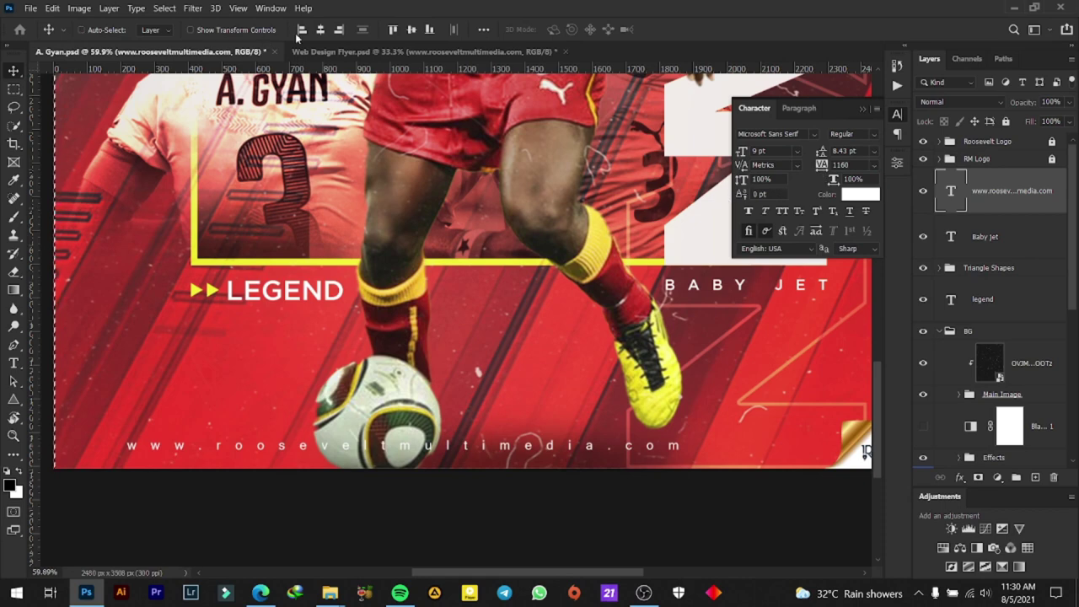
Zoom in on the poster's bottom to check the URL placement
{"action": "scroll", "coordinate": [506, 259], "scroll_direction": "down", "scroll_amount": 3}
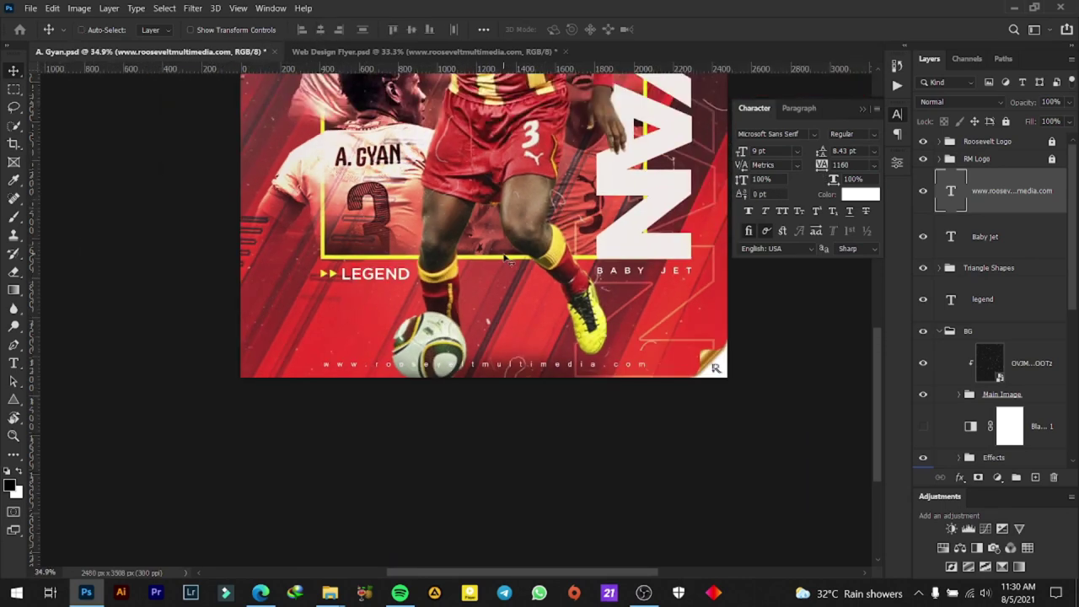
{"action": "scroll", "coordinate": [506, 259], "scroll_direction": "down", "scroll_amount": 2}
{"action": "scroll", "coordinate": [487, 341], "scroll_direction": "down", "scroll_amount": 2}
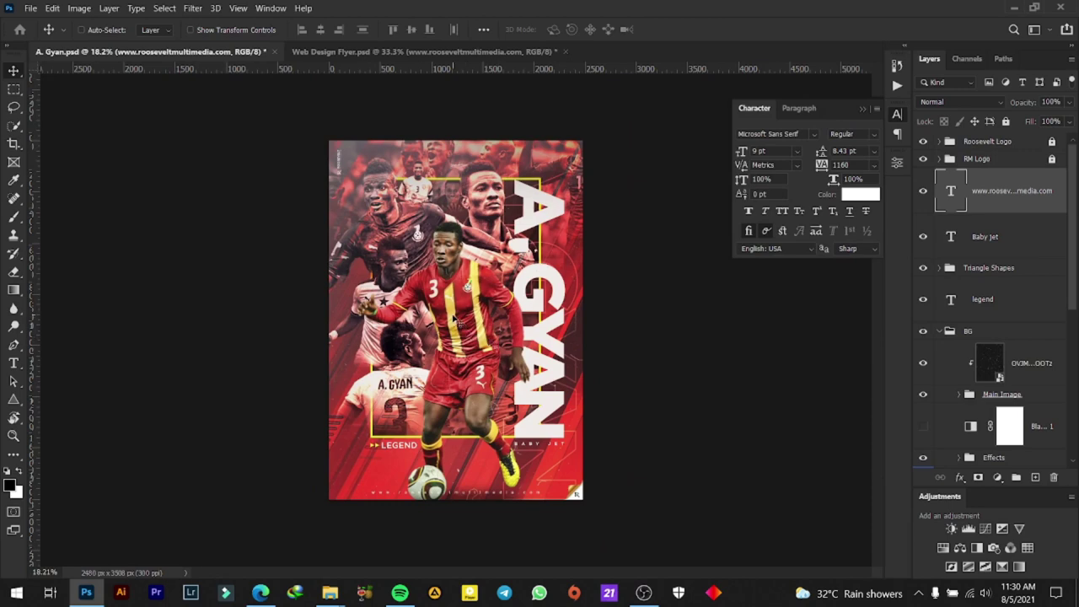
{"action": "scroll", "coordinate": [455, 318], "scroll_direction": "up", "scroll_amount": 1}
{"action": "scroll", "coordinate": [456, 319], "scroll_direction": "up", "scroll_amount": 1}
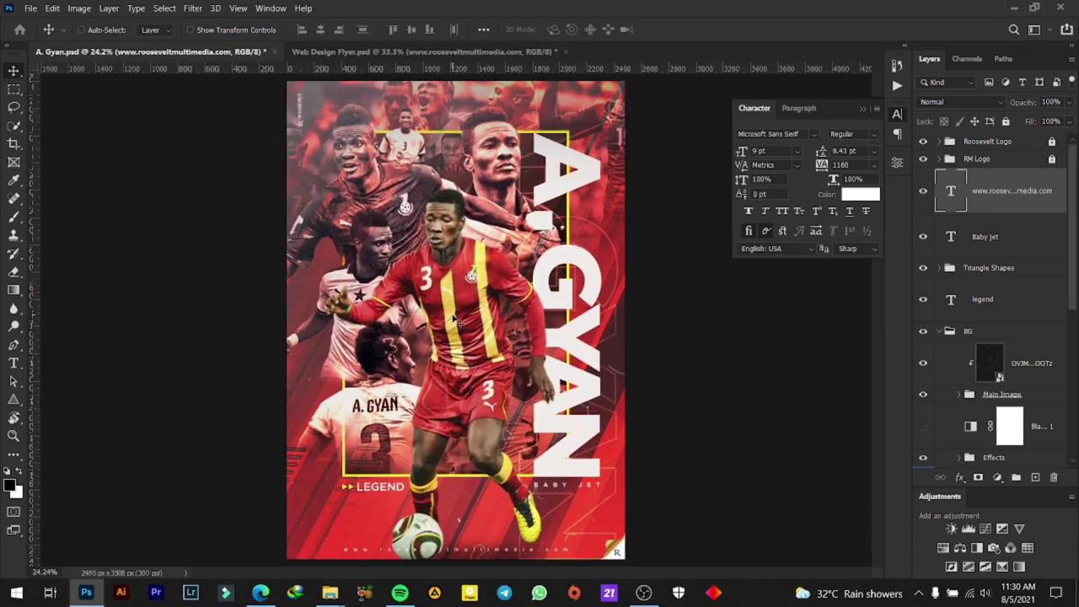
{"action": "scroll", "coordinate": [452, 467], "scroll_direction": "up", "scroll_amount": 1}
{"action": "scroll", "coordinate": [451, 468], "scroll_direction": "up", "scroll_amount": 1}
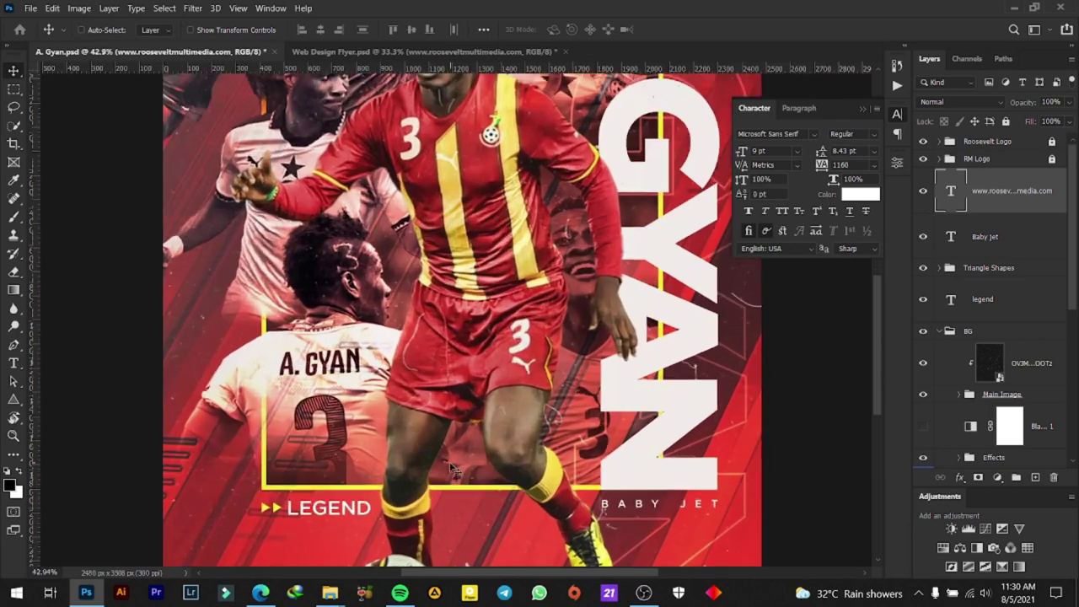
{"action": "scroll", "coordinate": [451, 468], "scroll_direction": "up", "scroll_amount": 1}
{"action": "scroll", "coordinate": [439, 459], "scroll_direction": "up", "scroll_amount": 1}
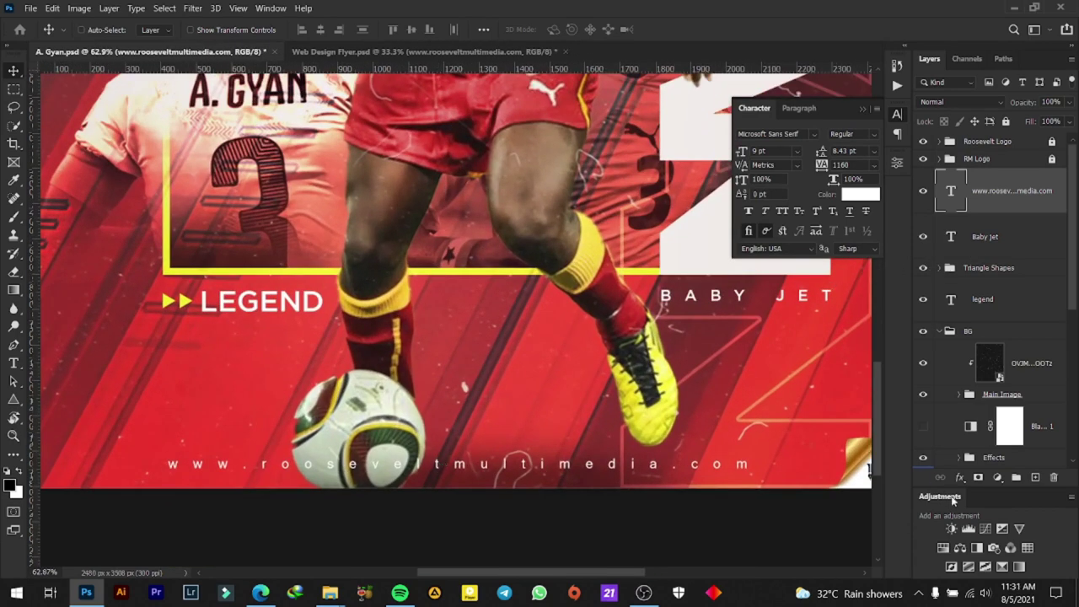
Add a Normal-blend black drop shadow to the URL: 35% opacity, 3 px distance, 7 px size
{"action": "left_click", "coordinate": [961, 477]}
{"action": "left_click", "coordinate": [985, 532]}
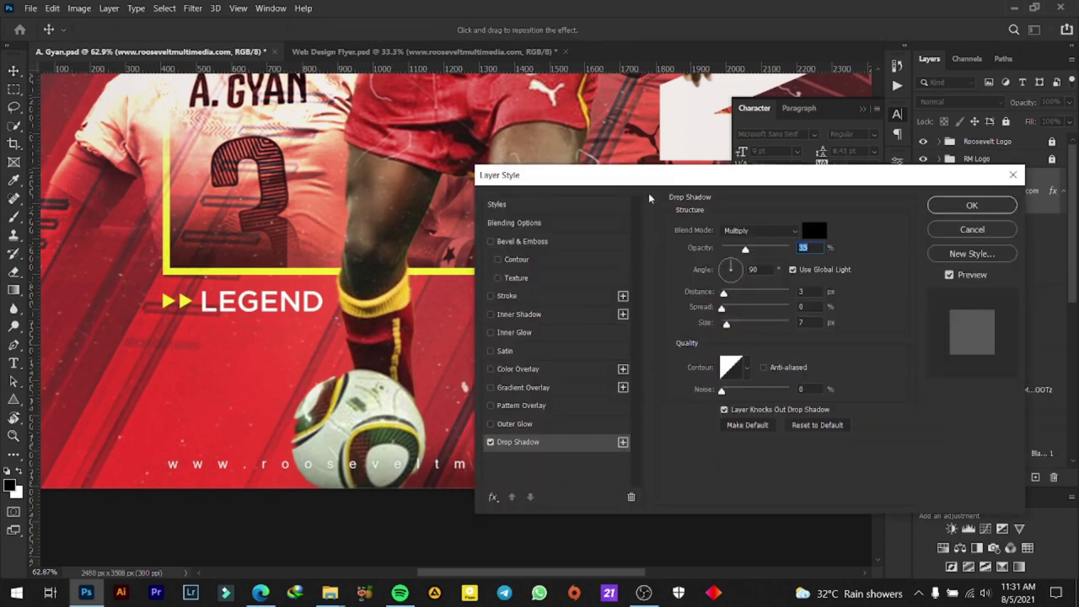
{"action": "left_click_drag", "start_coordinate": [651, 192], "coordinate": [763, 291]}
{"action": "left_click", "coordinate": [873, 330]}
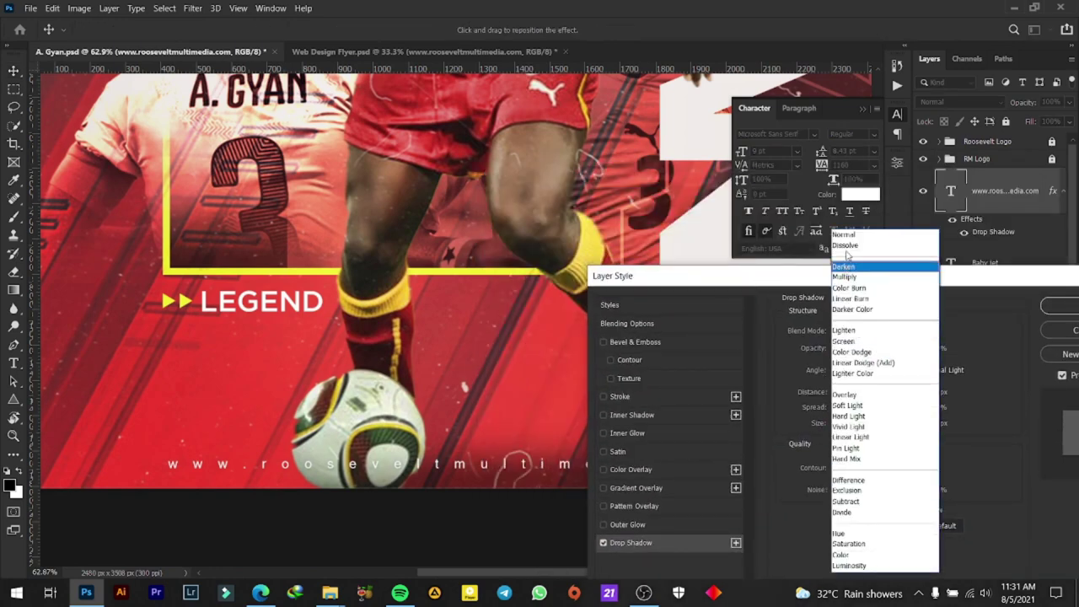
{"action": "left_click", "coordinate": [849, 237]}
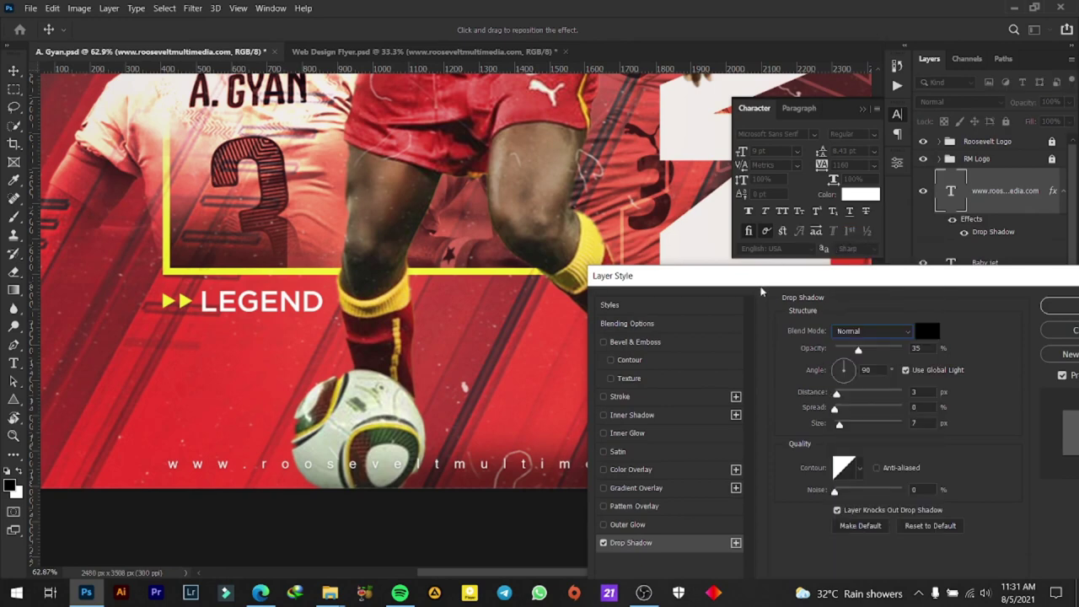
{"action": "left_click_drag", "start_coordinate": [750, 290], "coordinate": [383, 173]}
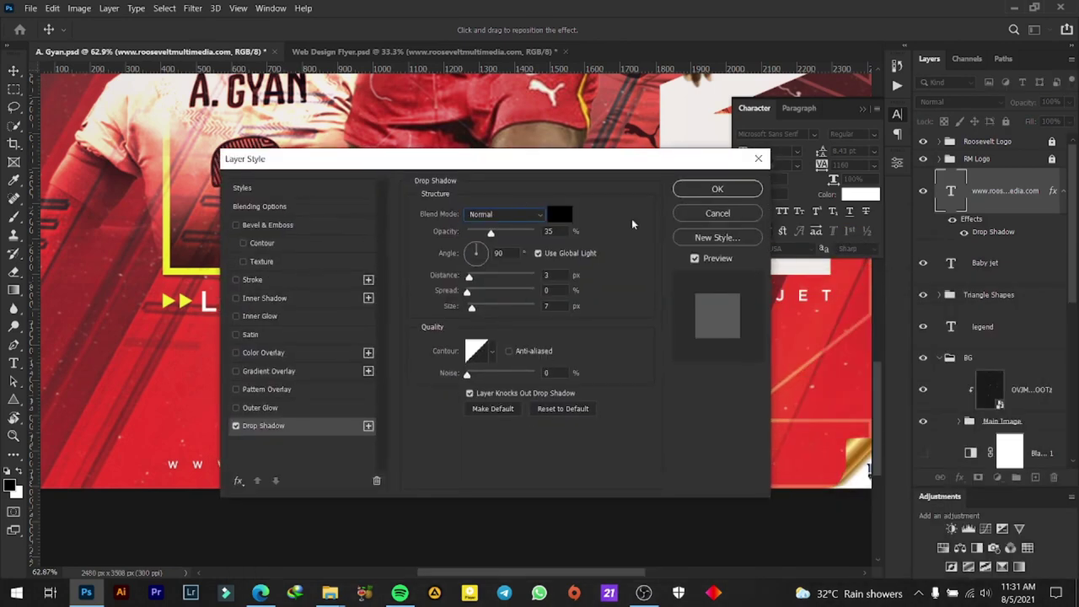
{"action": "left_click", "coordinate": [699, 192]}
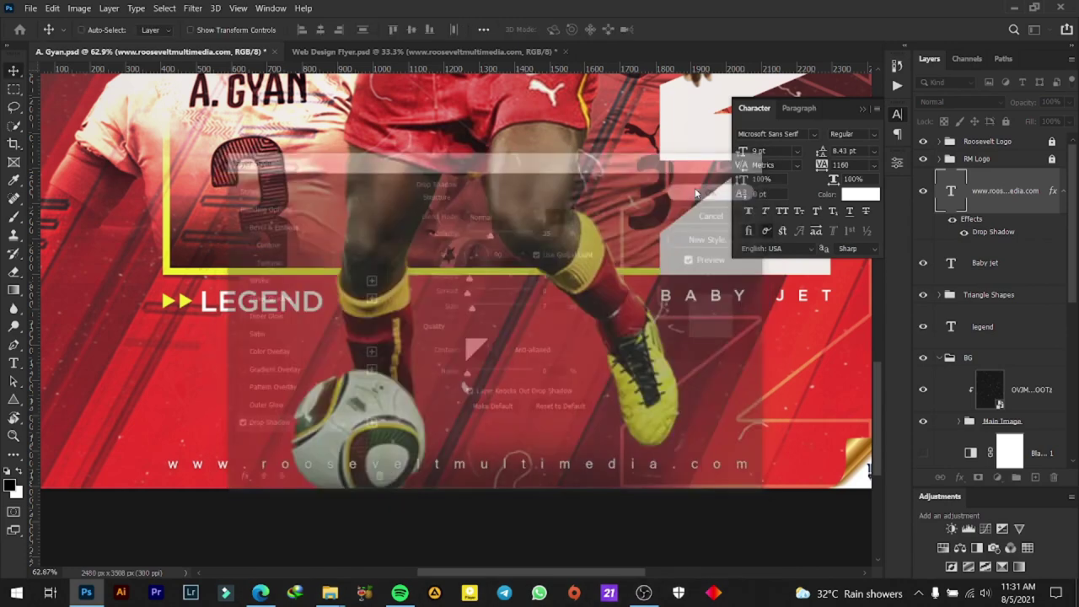
Inspect the shadowed URL and collapse its effects list in the Layers panel
{"action": "scroll", "coordinate": [504, 417], "scroll_direction": "down", "scroll_amount": 1}
{"action": "scroll", "coordinate": [503, 439], "scroll_direction": "up", "scroll_amount": 1}
{"action": "scroll", "coordinate": [501, 459], "scroll_direction": "up", "scroll_amount": 1}
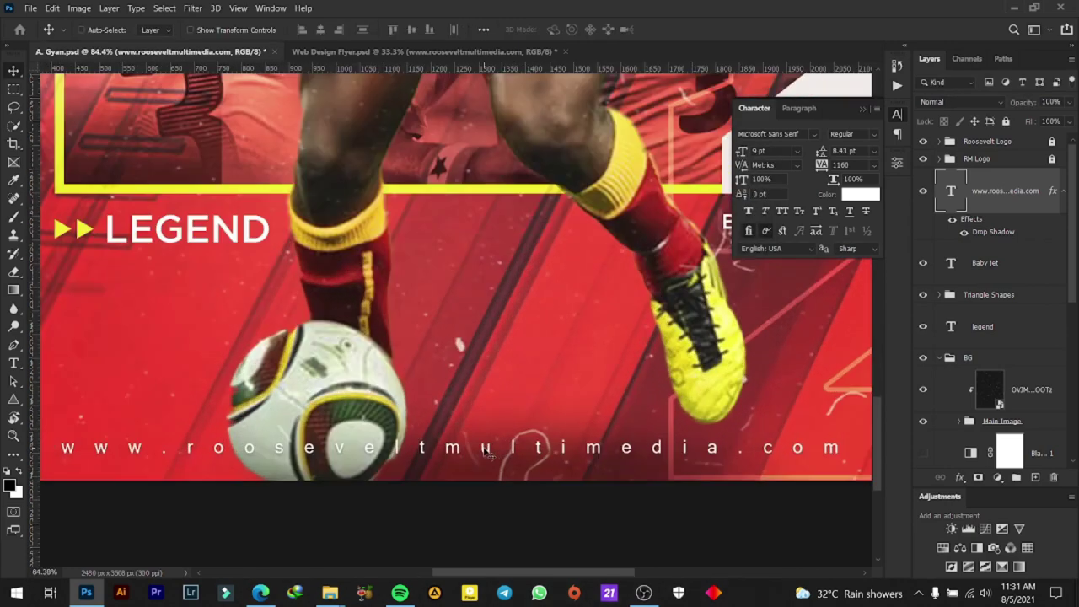
{"action": "scroll", "coordinate": [422, 451], "scroll_direction": "down", "scroll_amount": 2}
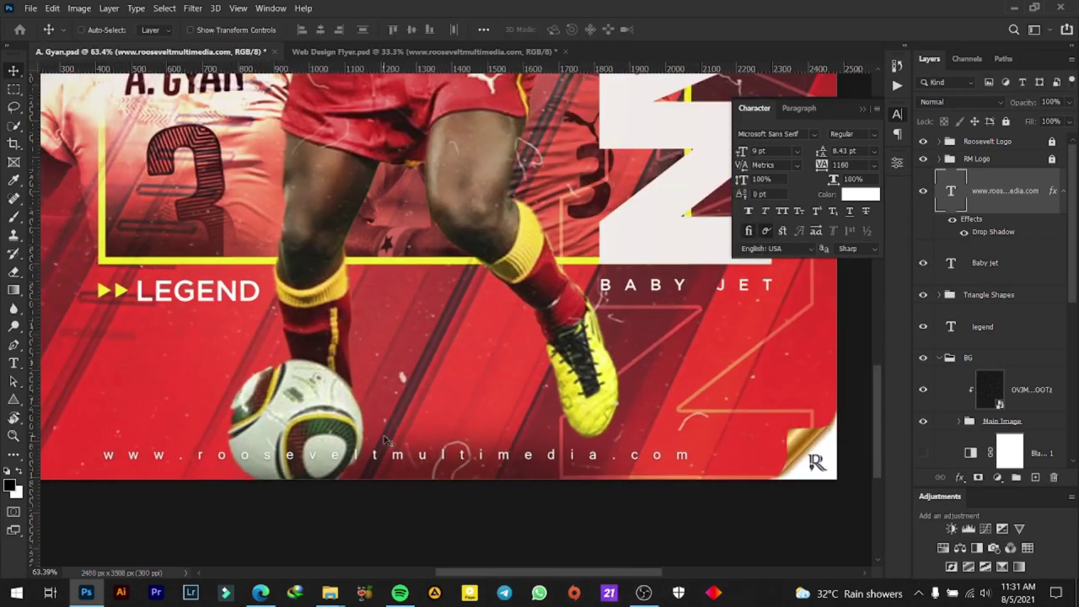
{"action": "scroll", "coordinate": [395, 430], "scroll_direction": "down", "scroll_amount": 1}
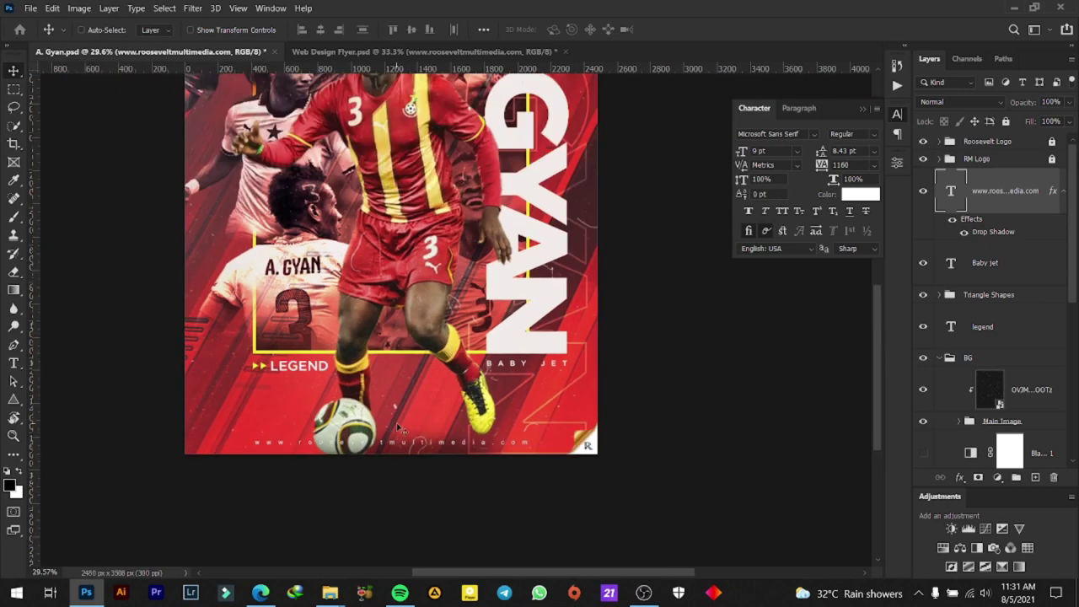
{"action": "scroll", "coordinate": [403, 429], "scroll_direction": "down", "scroll_amount": 1}
{"action": "scroll", "coordinate": [493, 421], "scroll_direction": "down", "scroll_amount": 1}
{"action": "scroll", "coordinate": [499, 437], "scroll_direction": "down", "scroll_amount": 1}
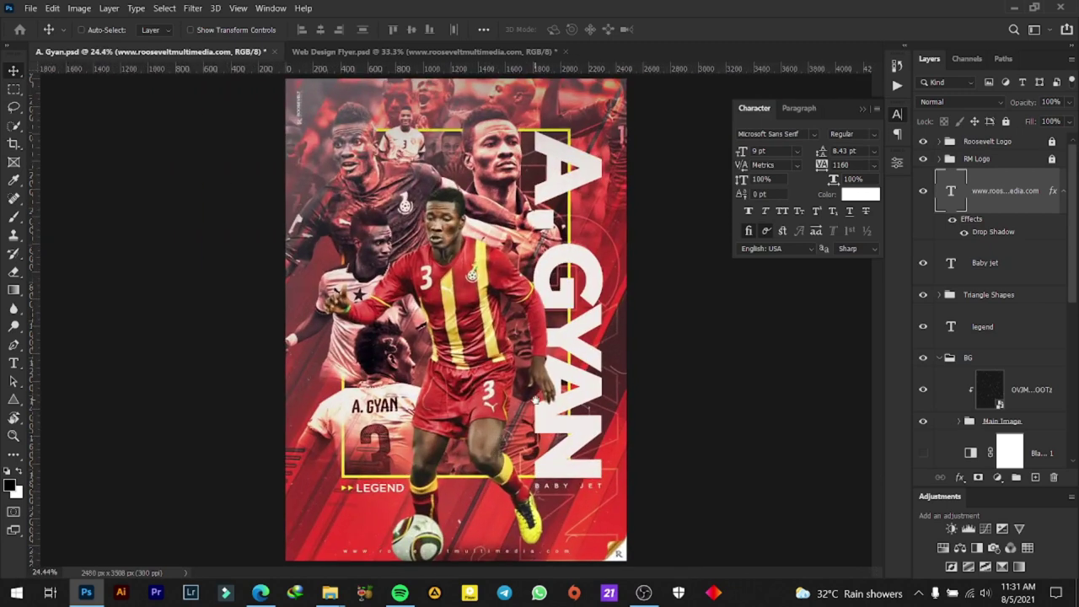
{"action": "left_click", "coordinate": [1063, 193]}
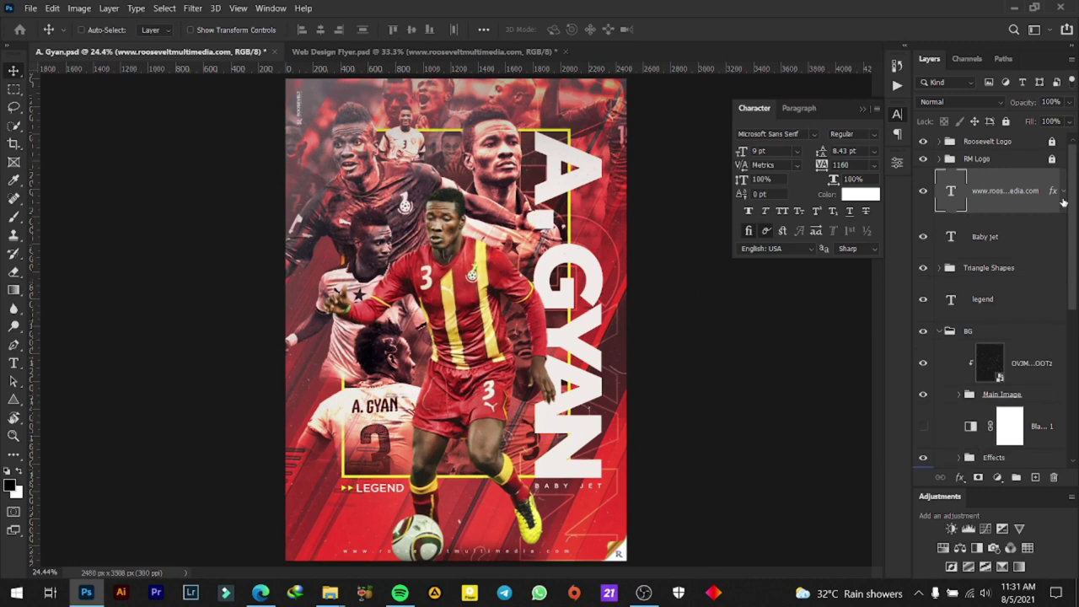
Lock all on the URL text layer and save the poster
{"action": "left_click", "coordinate": [1005, 122]}
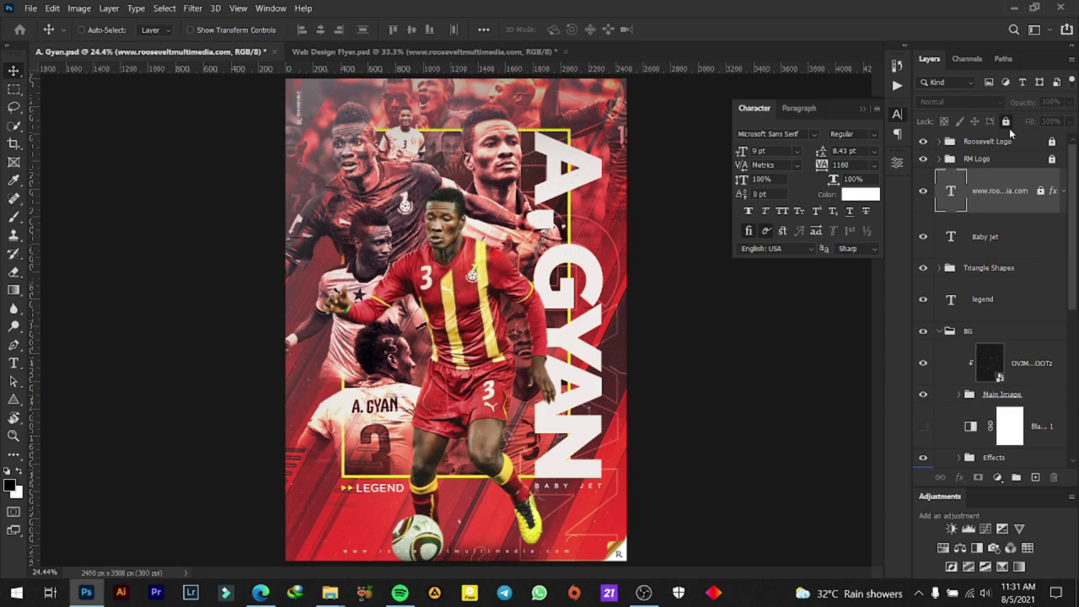
{"action": "key", "text": "ctrl+s"}
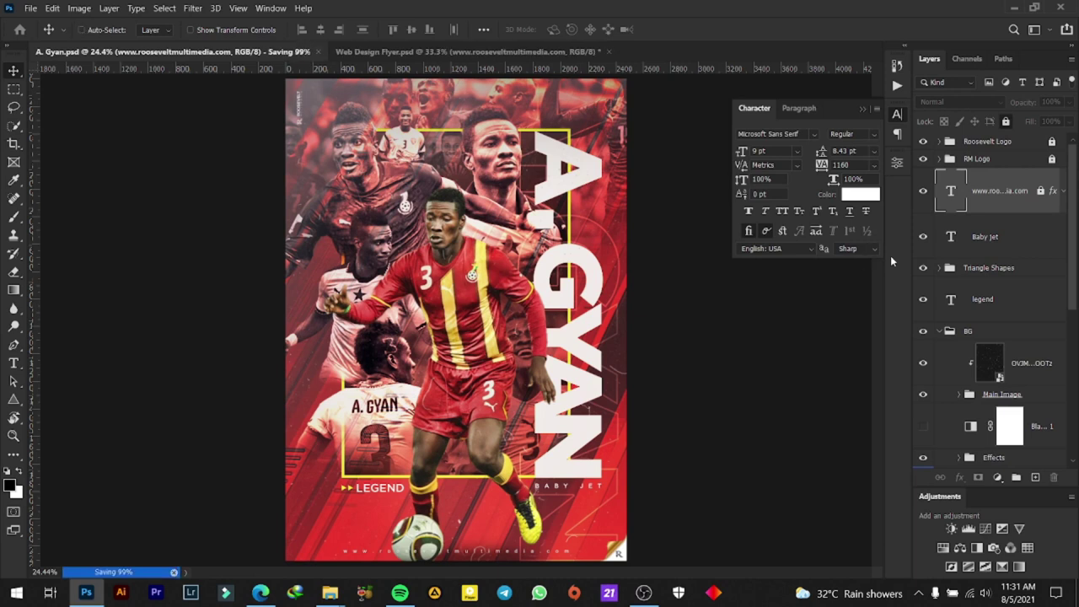
{"action": "left_click", "coordinate": [1008, 240]}
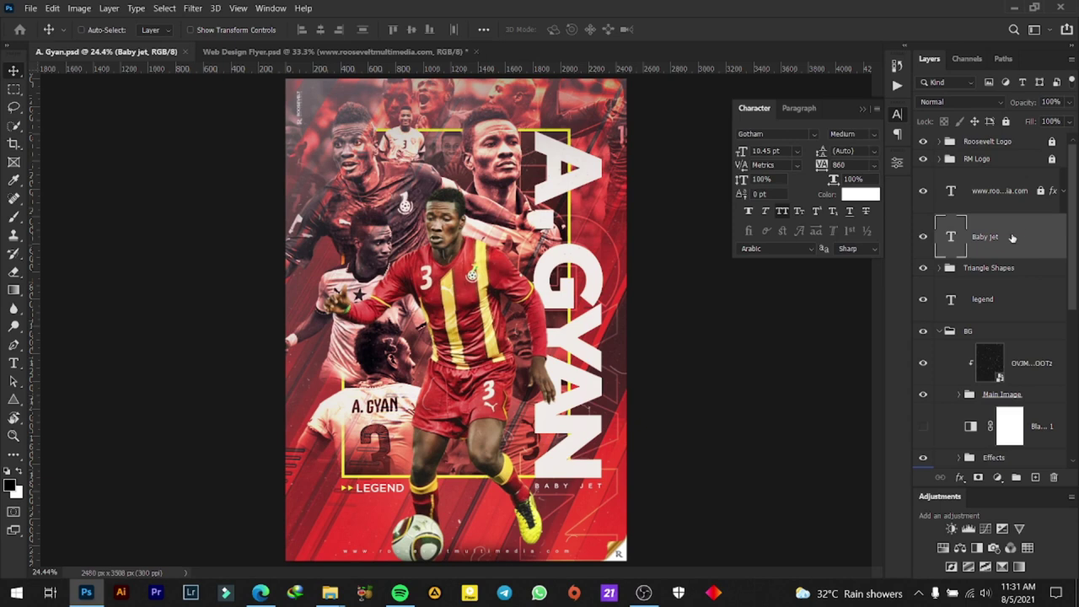
{"action": "left_click", "coordinate": [1062, 193]}
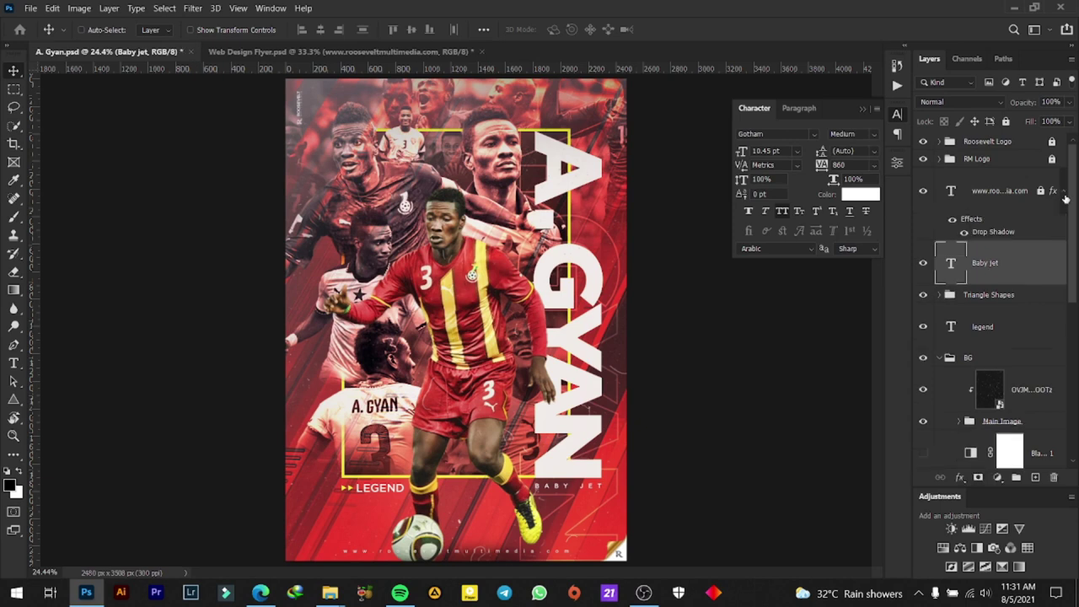
{"action": "left_click", "coordinate": [1063, 192]}
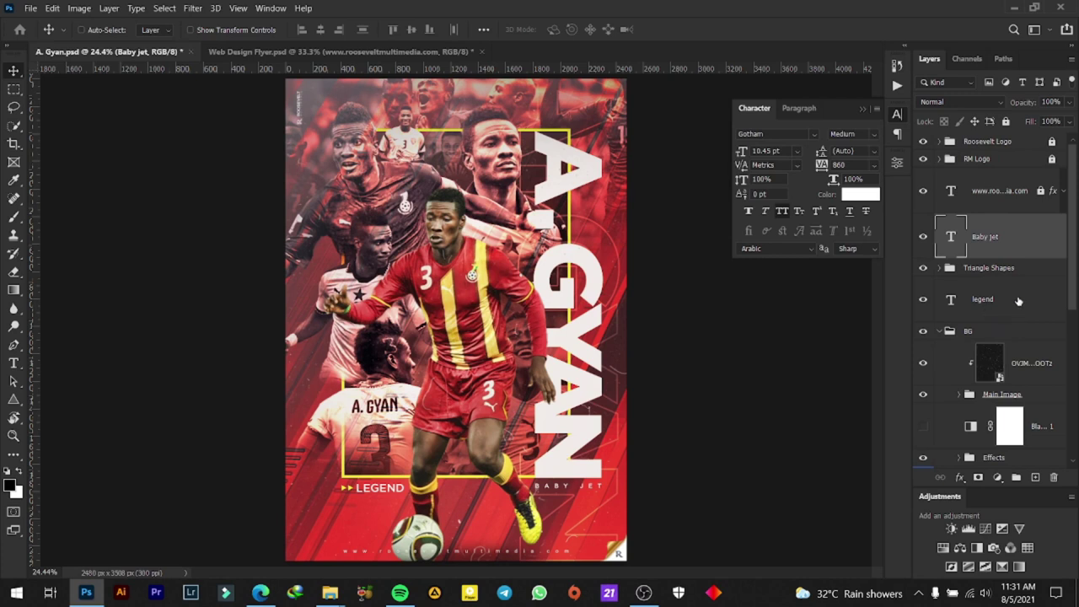
Select the legend, Triangle Shapes and Baby Jet layers together
{"action": "left_click", "coordinate": [941, 332]}
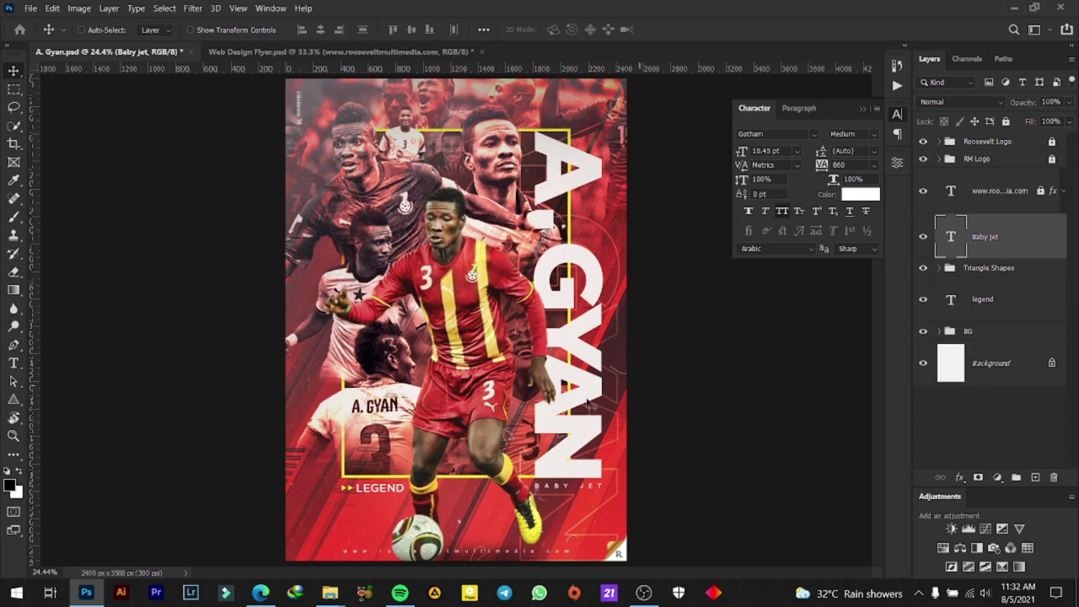
{"action": "scroll", "coordinate": [516, 440], "scroll_direction": "up", "scroll_amount": 1}
{"action": "scroll", "coordinate": [516, 440], "scroll_direction": "down", "scroll_amount": 1}
{"action": "left_click", "coordinate": [941, 331]}
{"action": "left_click", "coordinate": [999, 305]}
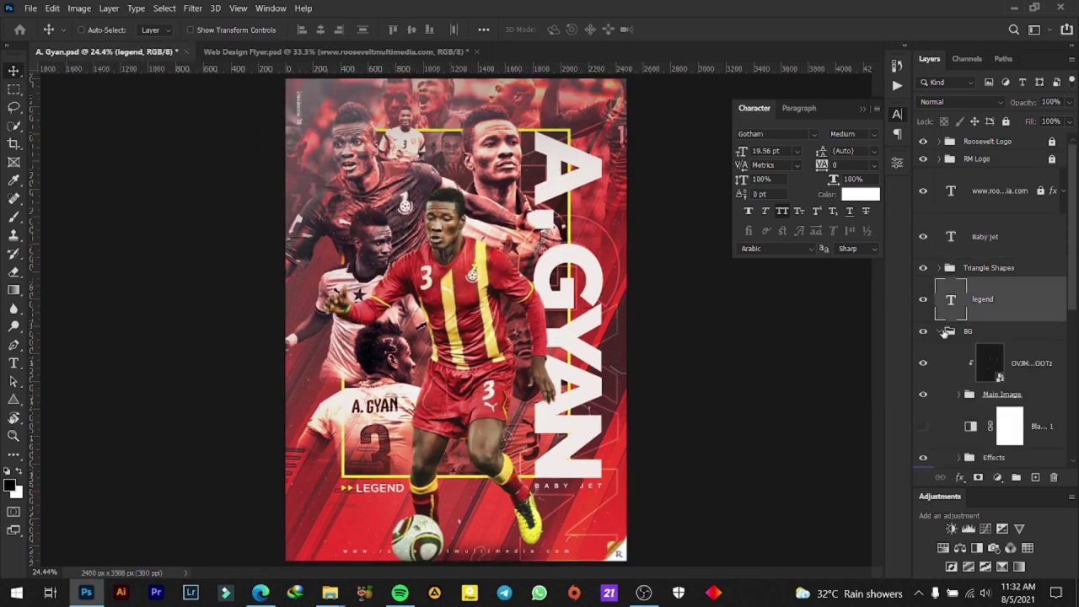
{"action": "left_click", "coordinate": [1001, 246], "text": "ctrl"}
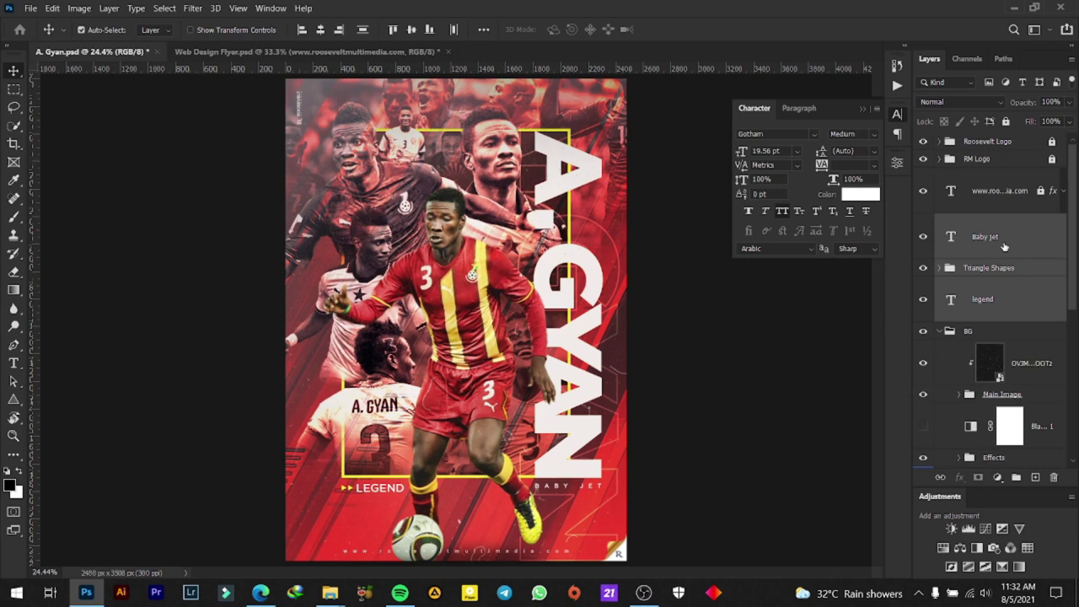
Group the three selected layers with Ctrl+G and name the group 'L & NN'
{"action": "key", "text": "ctrl+g"}
{"action": "double_click", "coordinate": [976, 221]}
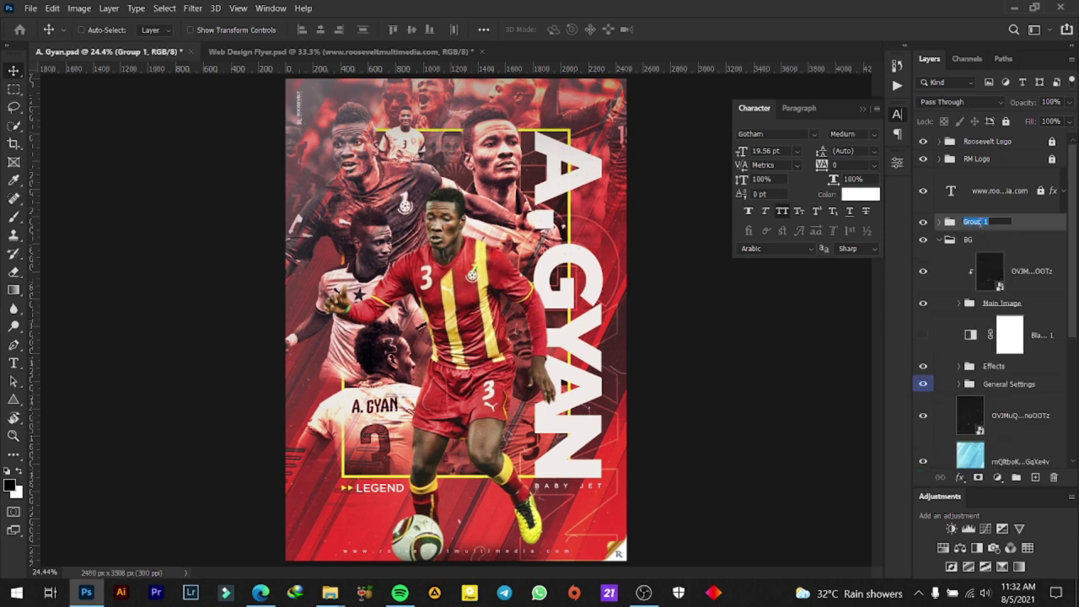
{"action": "type", "text": "L & NN"}
{"action": "key", "text": "Return"}
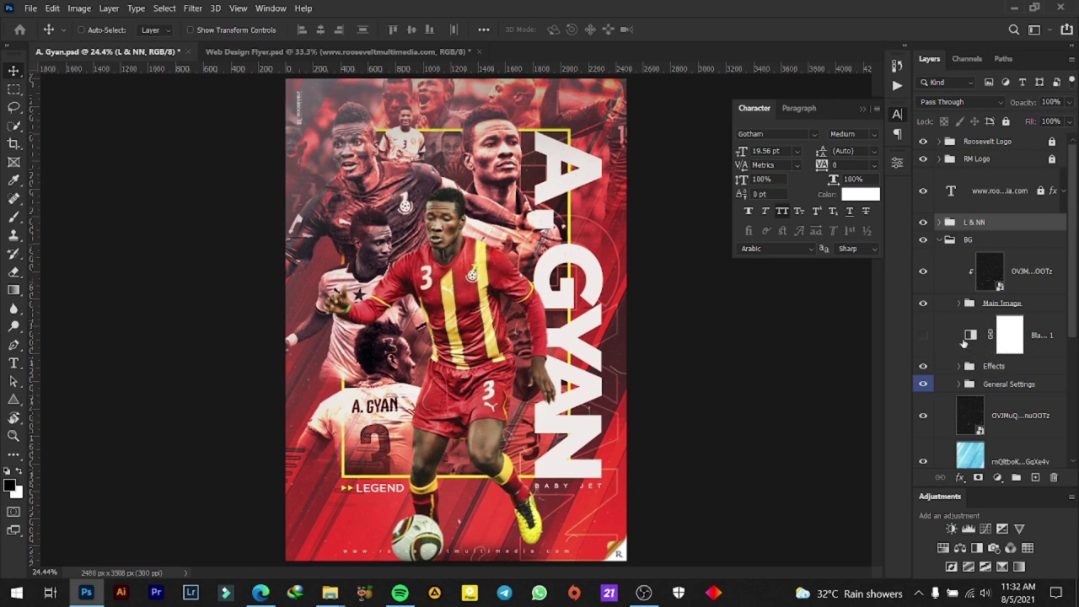
Enable Black & White 1 to grey the background, close the Character panel, and fit the poster
{"action": "left_click", "coordinate": [924, 334]}
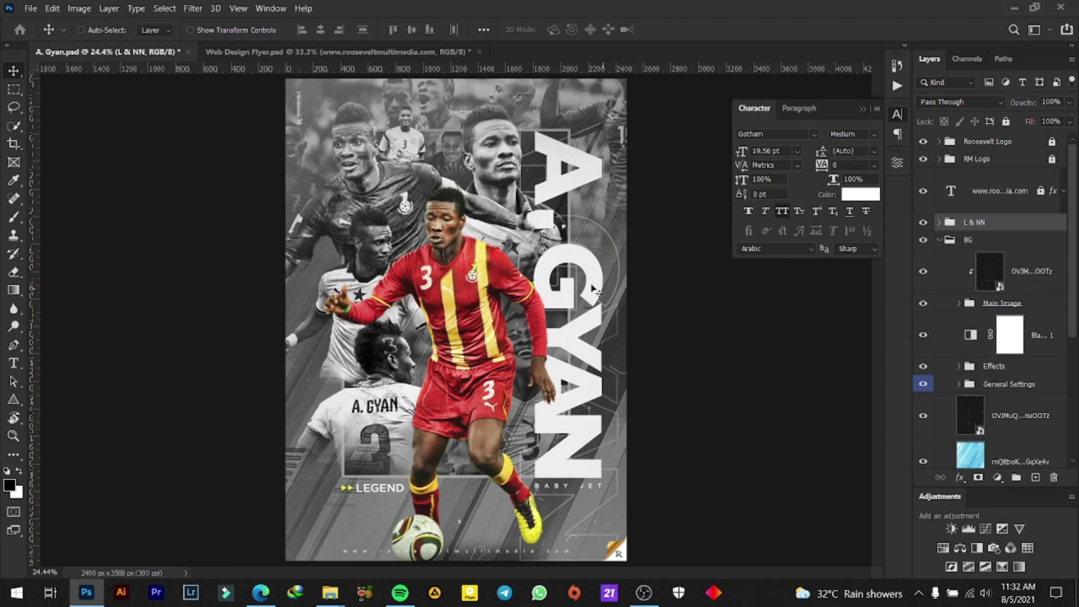
{"action": "scroll", "coordinate": [561, 264], "scroll_direction": "up", "scroll_amount": 2}
{"action": "scroll", "coordinate": [556, 168], "scroll_direction": "down", "scroll_amount": 2}
{"action": "scroll", "coordinate": [544, 107], "scroll_direction": "up", "scroll_amount": 2}
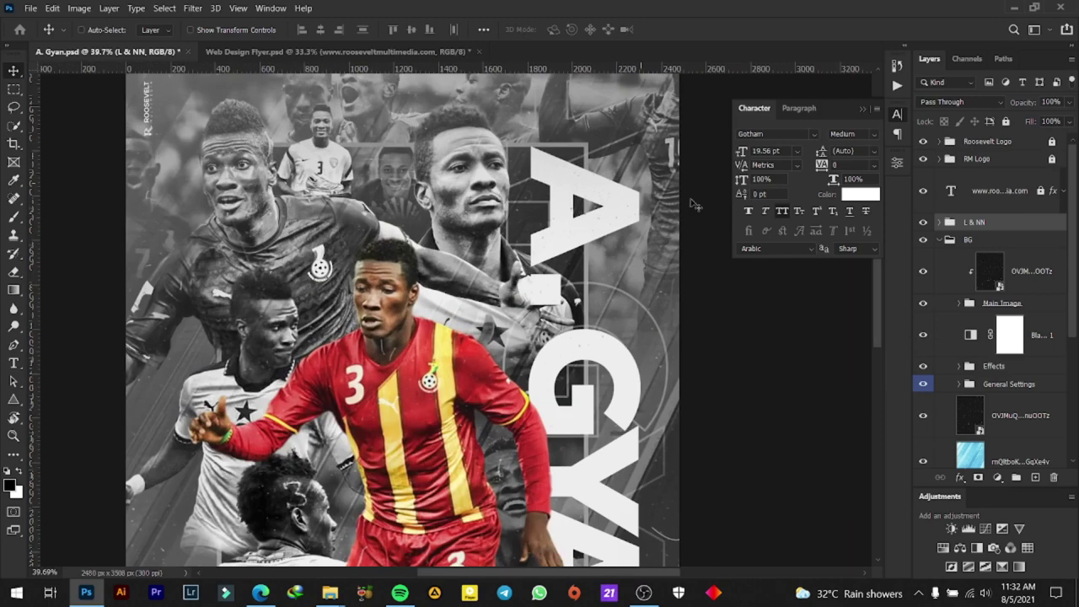
{"action": "left_click_drag", "start_coordinate": [878, 309], "coordinate": [878, 270]}
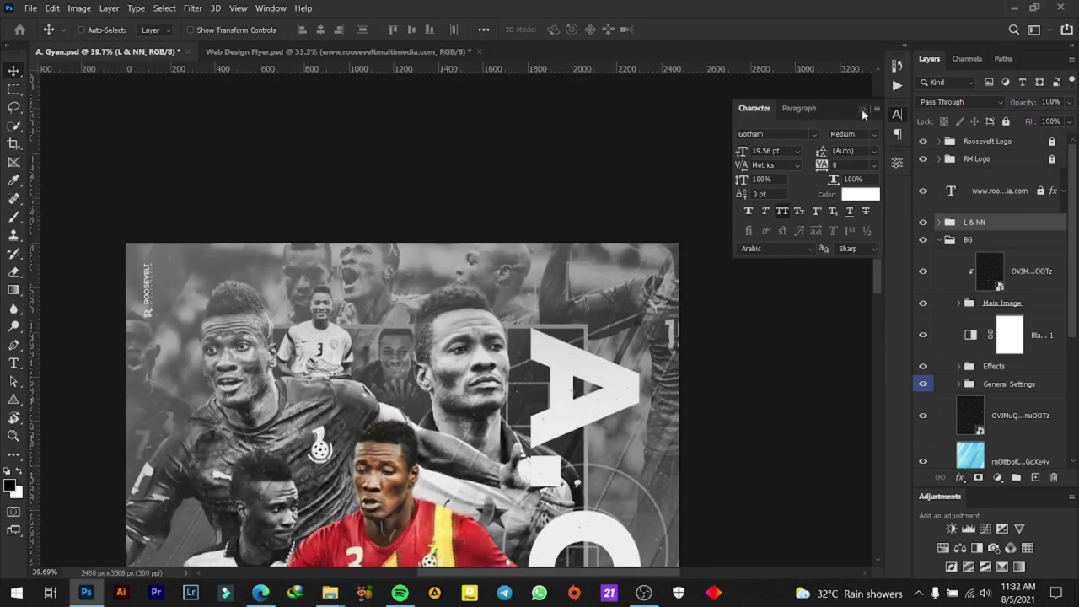
{"action": "left_click", "coordinate": [864, 113]}
{"action": "left_click_drag", "start_coordinate": [389, 390], "coordinate": [461, 278]}
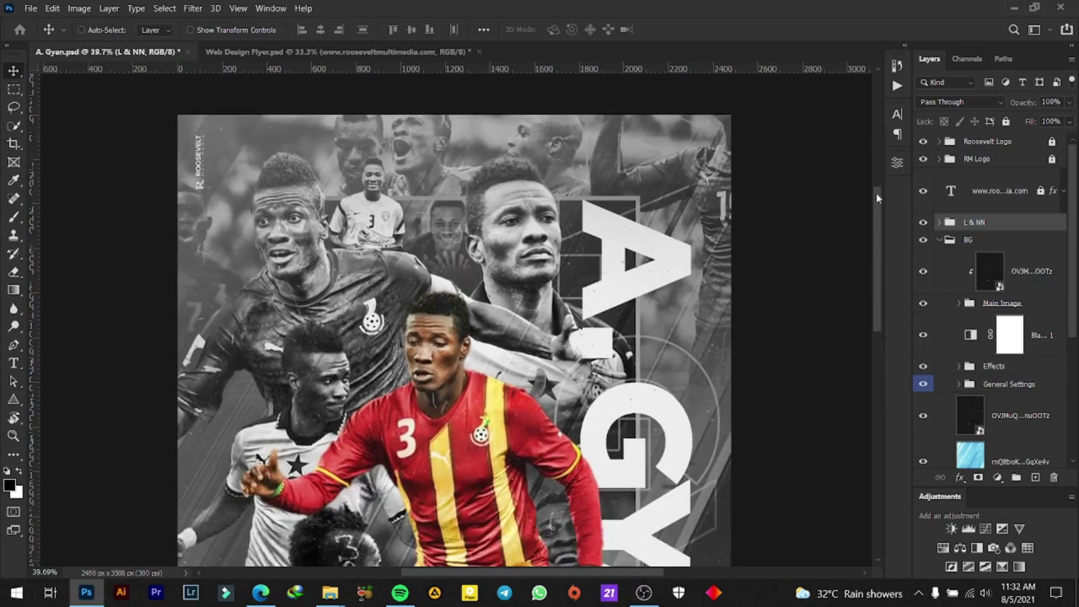
{"action": "left_click_drag", "start_coordinate": [876, 195], "coordinate": [875, 251]}
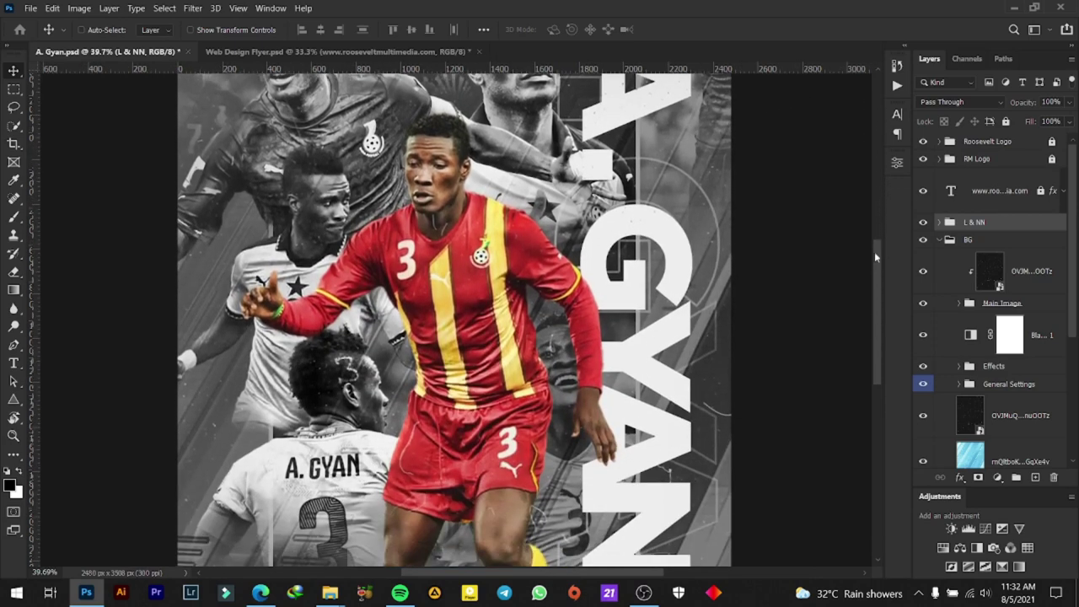
{"action": "key", "text": "ctrl+0"}
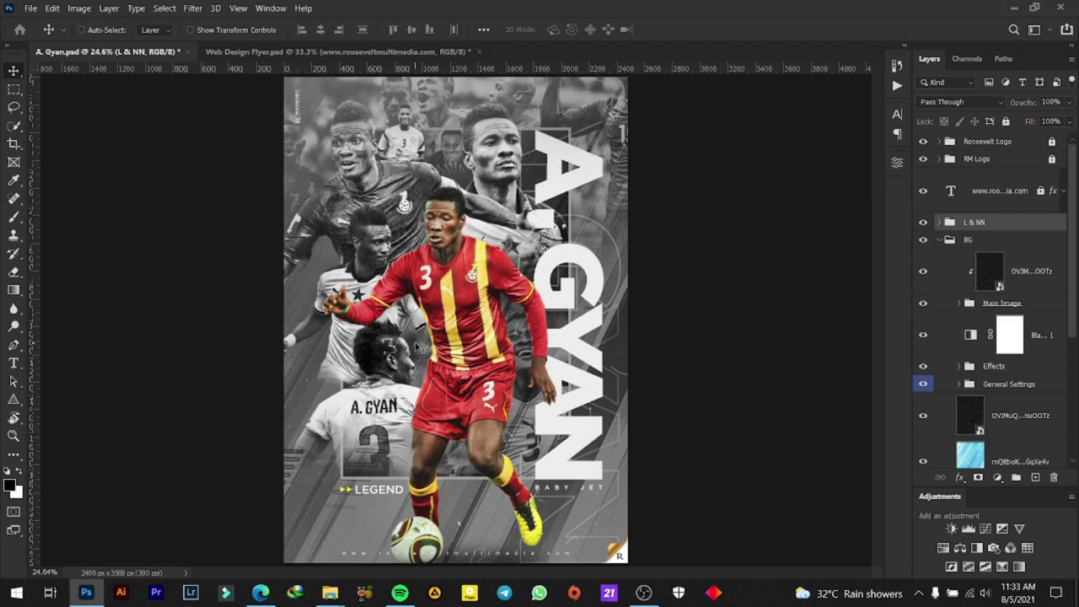
Save the A. Gyan poster and hide its black-and-white adjustment to show full colour
{"action": "key", "text": "ctrl+s"}
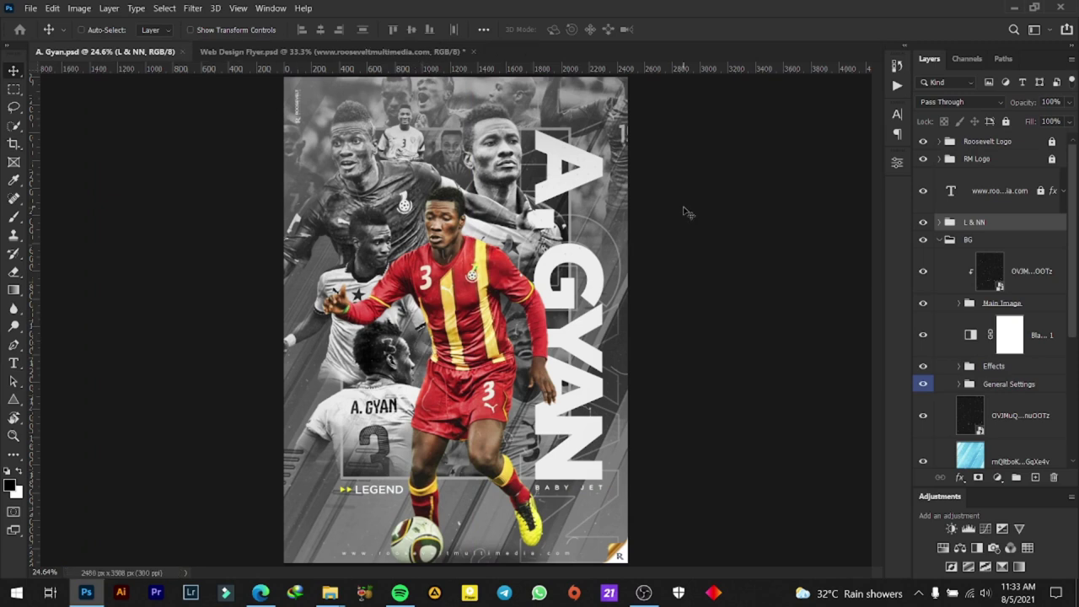
{"action": "left_click", "coordinate": [922, 335]}
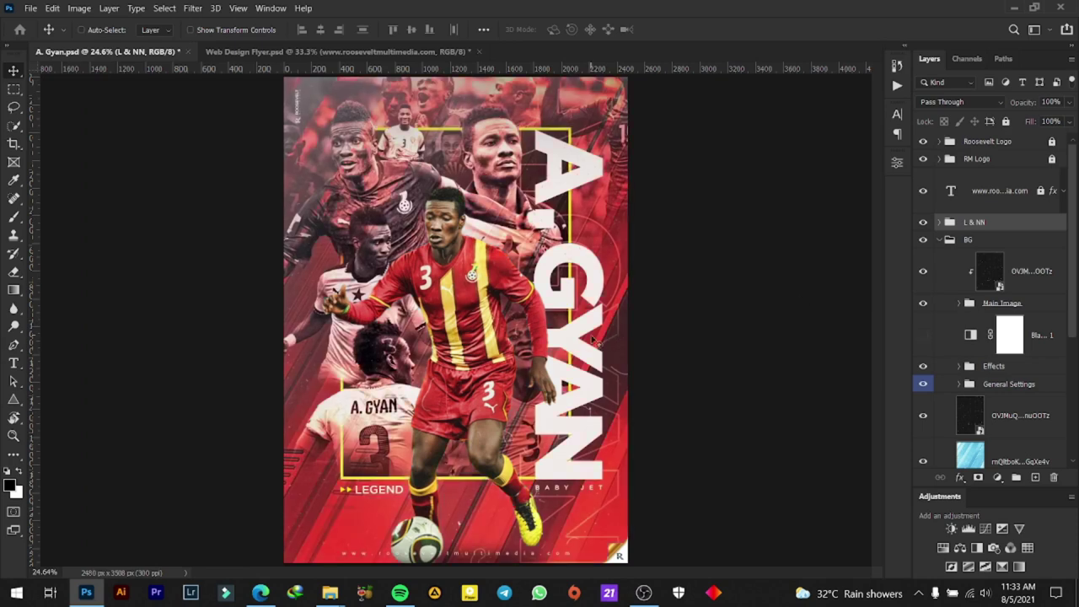
{"action": "scroll", "coordinate": [594, 341], "scroll_direction": "down", "scroll_amount": 1}
{"action": "scroll", "coordinate": [590, 363], "scroll_direction": "up", "scroll_amount": 1}
Select the Color Fill 1 layer, then switch to the browser's image results
{"action": "scroll", "coordinate": [477, 360], "scroll_direction": "down", "scroll_amount": 1}
{"action": "scroll", "coordinate": [476, 360], "scroll_direction": "down", "scroll_amount": 1}
{"action": "scroll", "coordinate": [476, 360], "scroll_direction": "up", "scroll_amount": 2}
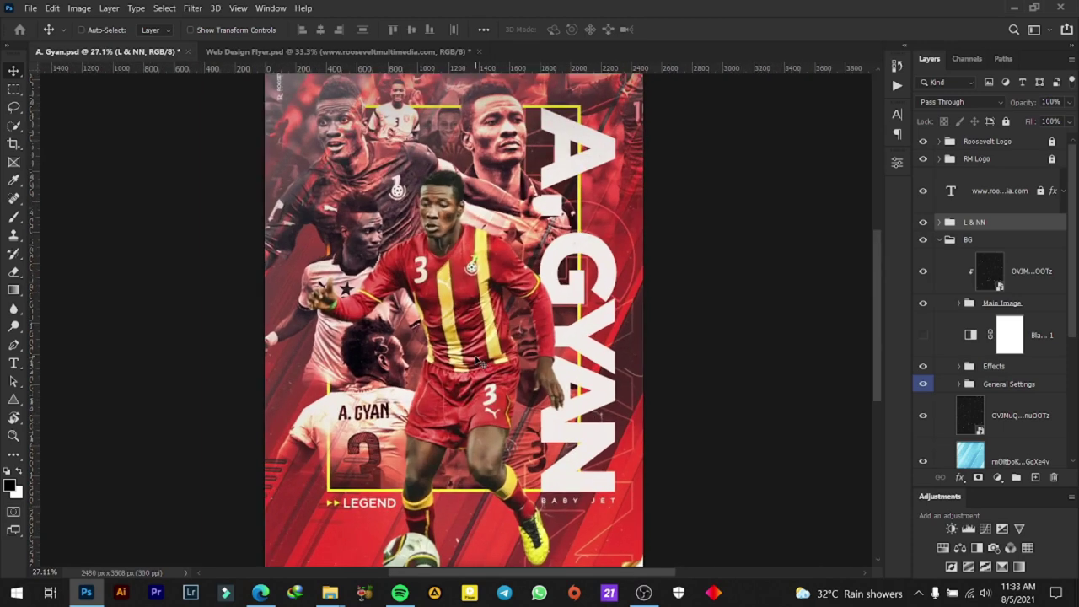
{"action": "scroll", "coordinate": [477, 361], "scroll_direction": "down", "scroll_amount": 1}
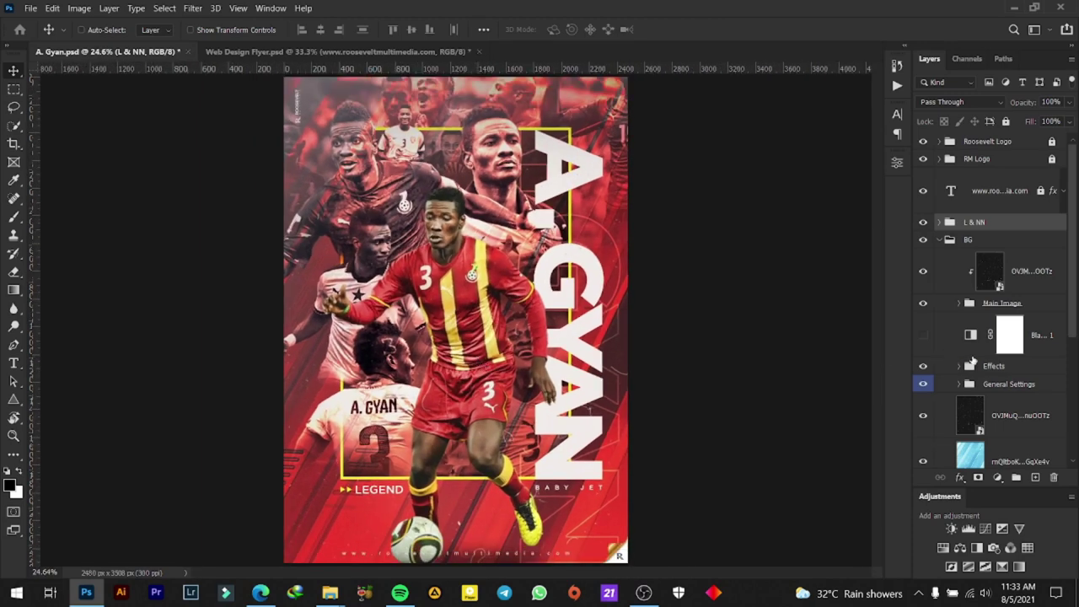
{"action": "scroll", "coordinate": [990, 338], "scroll_direction": "down", "scroll_amount": 2}
{"action": "scroll", "coordinate": [995, 354], "scroll_direction": "down", "scroll_amount": 2}
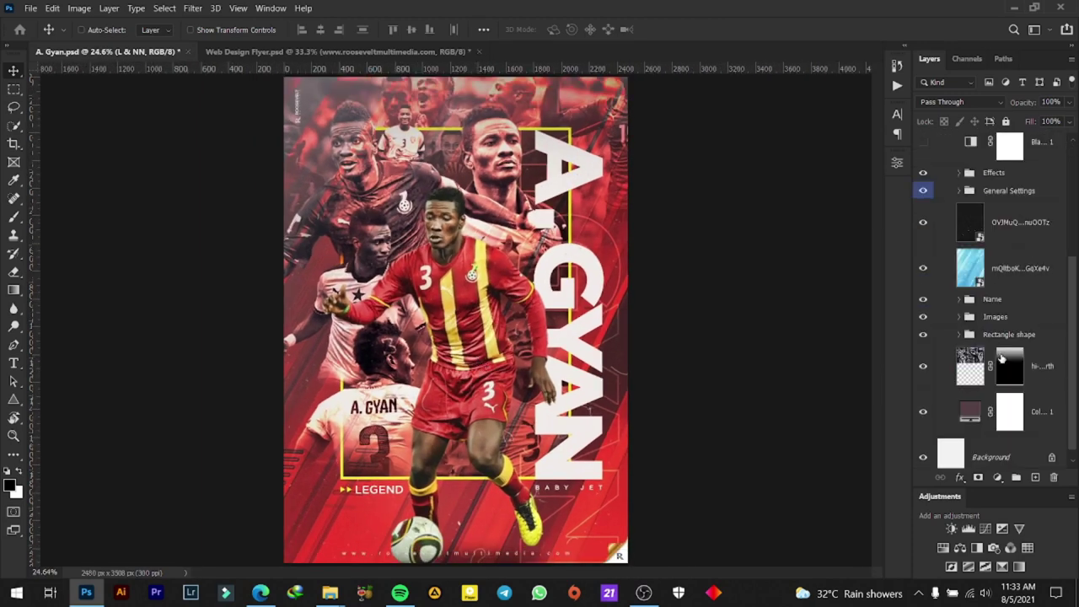
{"action": "left_click", "coordinate": [965, 413]}
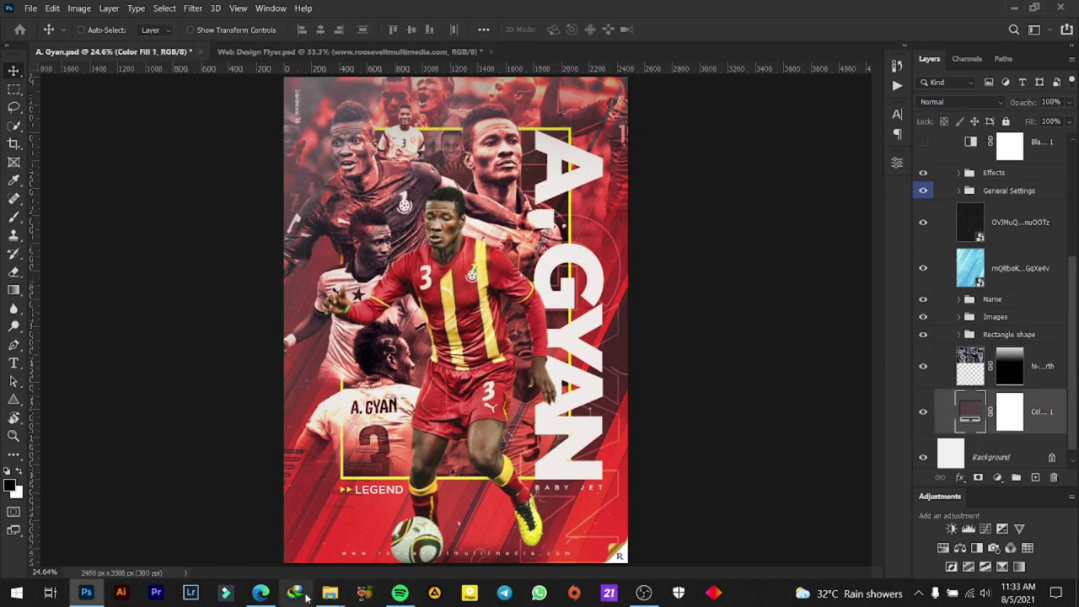
{"action": "left_click", "coordinate": [261, 593]}
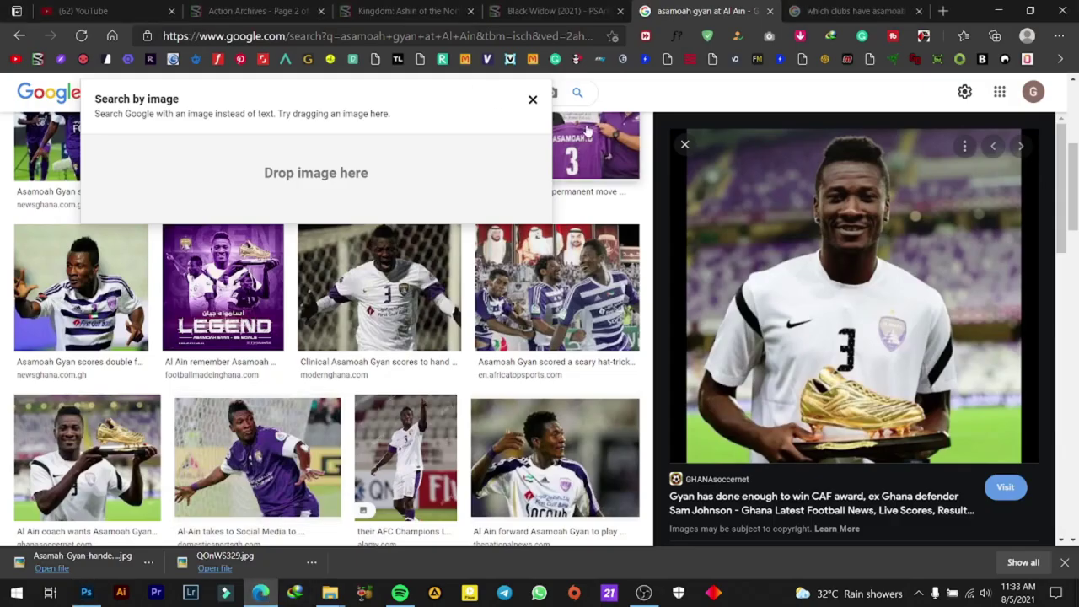
Close the Search by image panel and search Google Images for 'Soccer stadium'
{"action": "left_click", "coordinate": [533, 100]}
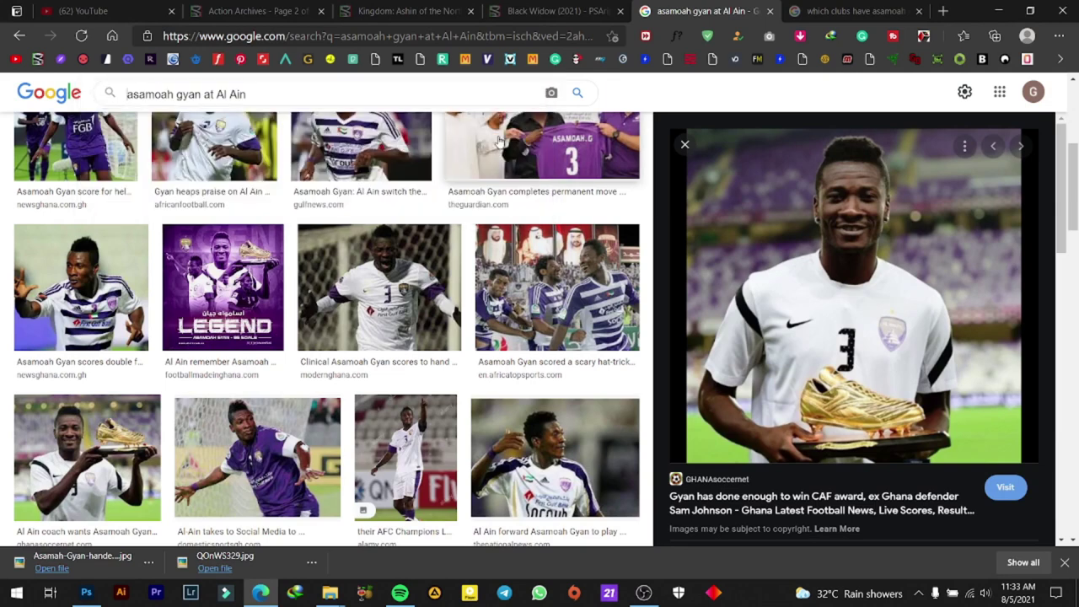
{"action": "triple_click", "coordinate": [420, 83]}
{"action": "type", "text": "Sta"}
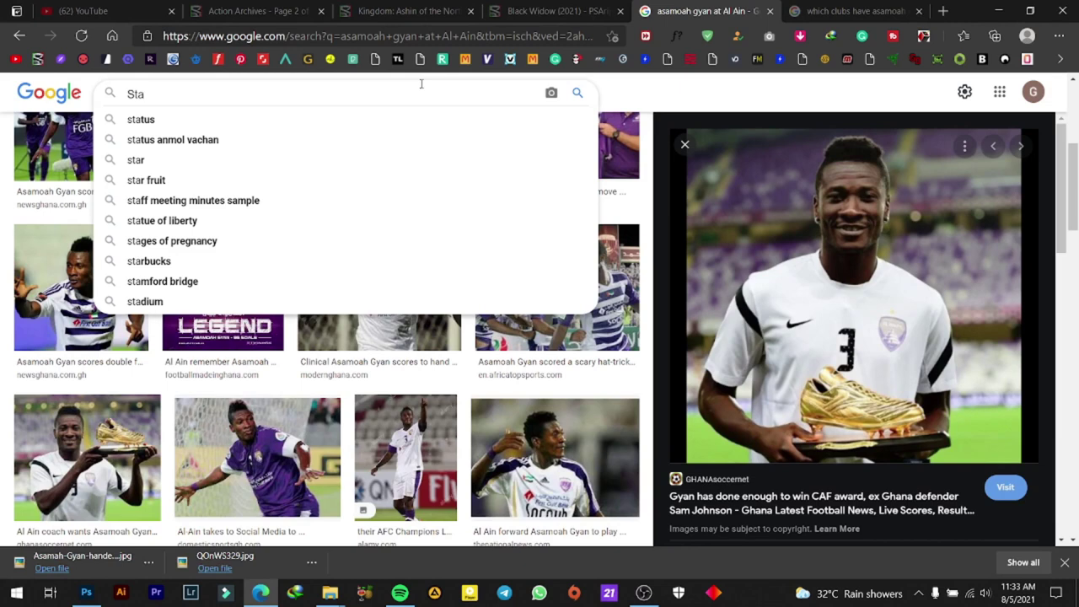
{"action": "key", "text": "BackSpace"}
{"action": "key", "text": "BackSpace"}
{"action": "key", "text": "BackSpace"}
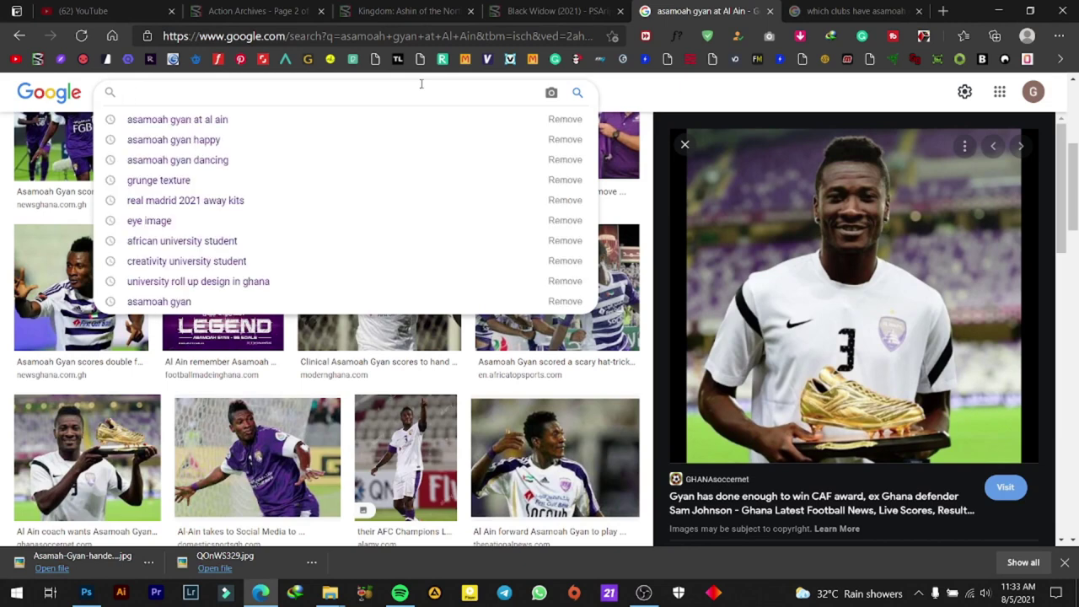
{"action": "type", "text": "soccer "}
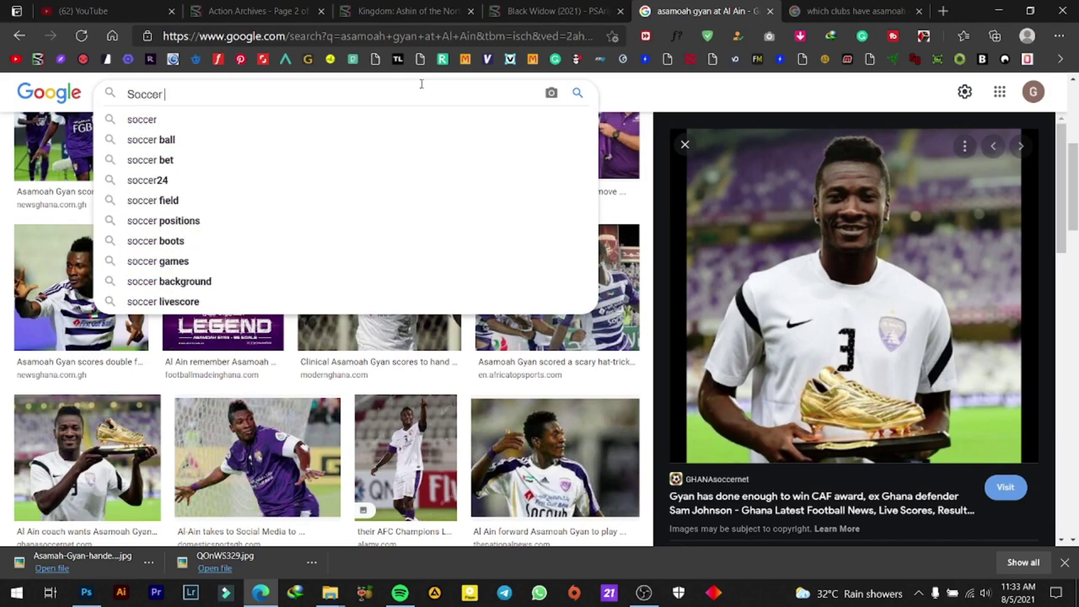
{"action": "type", "text": "stadiu"}
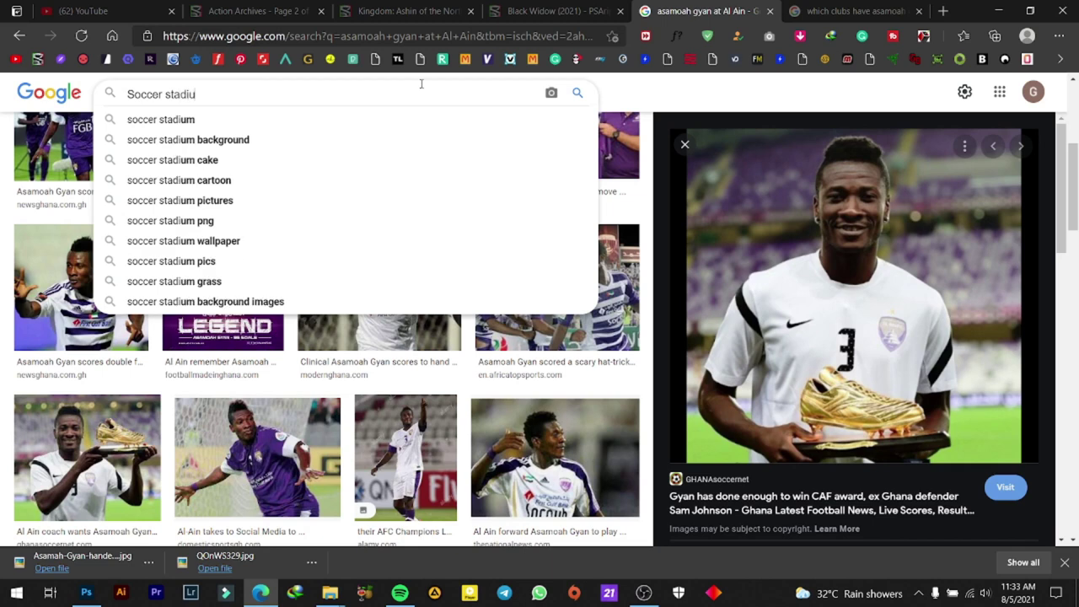
{"action": "type", "text": "m"}
{"action": "key", "text": "Return"}
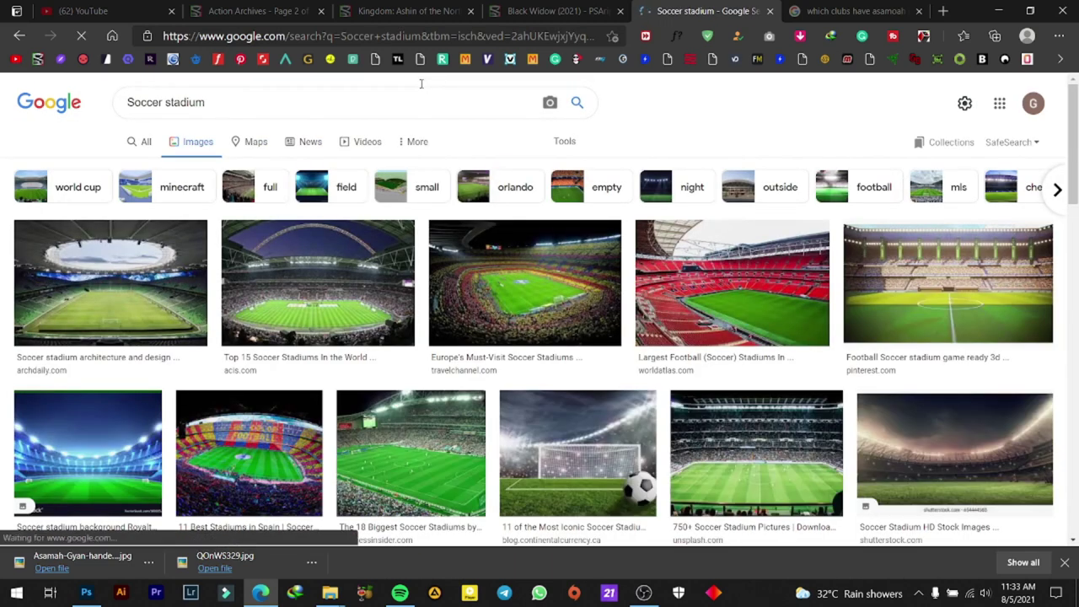
Filter the stadium image results to Large size
{"action": "left_click", "coordinate": [564, 140]}
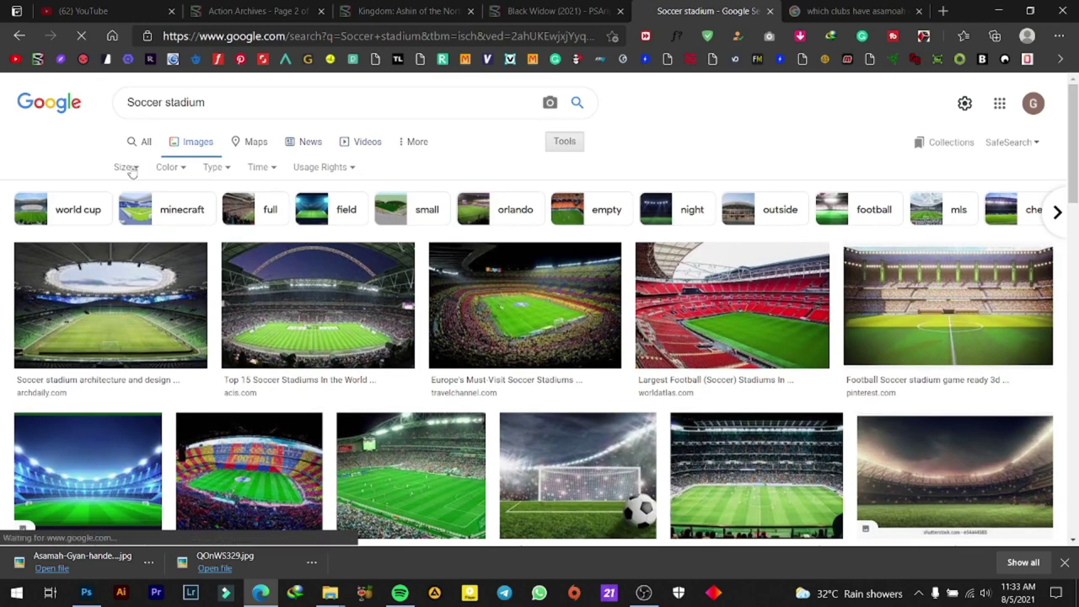
{"action": "left_click", "coordinate": [123, 167]}
{"action": "left_click", "coordinate": [127, 213]}
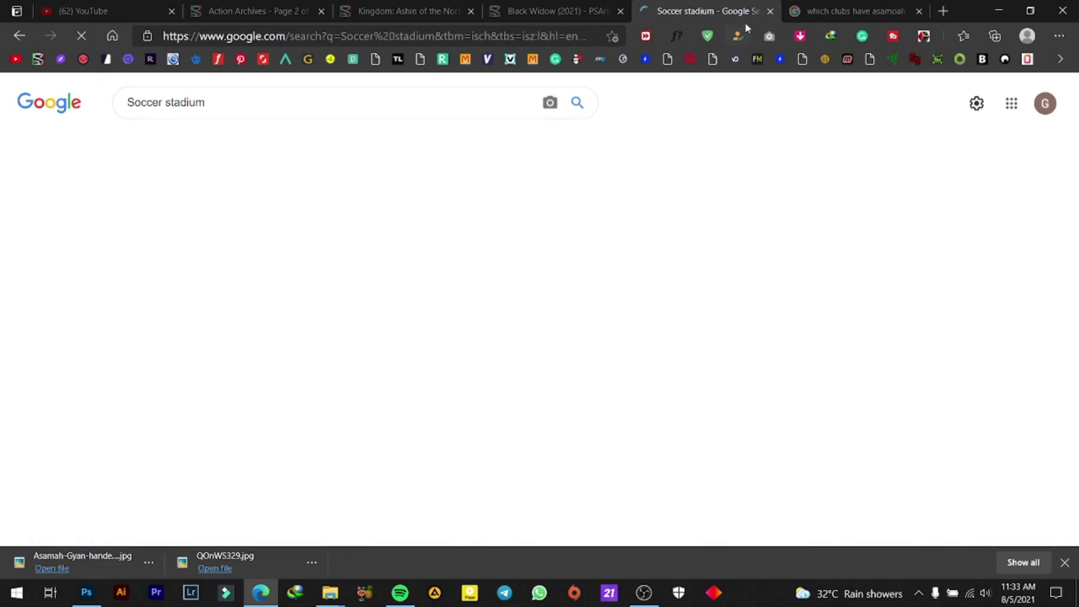
{"action": "scroll", "coordinate": [848, 211], "scroll_direction": "down", "scroll_amount": 4}
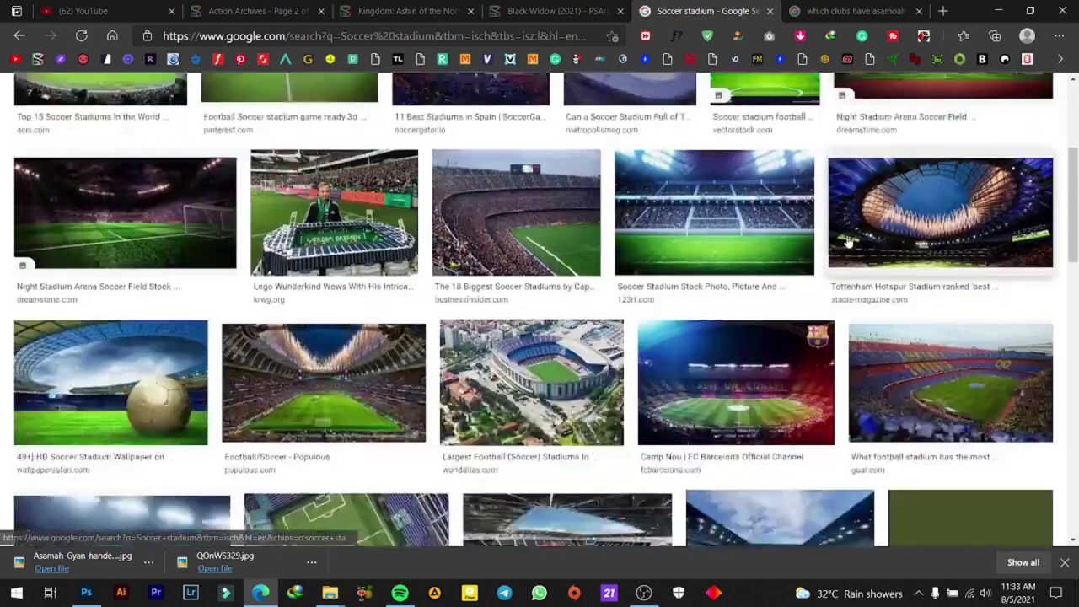
{"action": "scroll", "coordinate": [803, 272], "scroll_direction": "up", "scroll_amount": 3}
{"action": "scroll", "coordinate": [803, 273], "scroll_direction": "up", "scroll_amount": 1}
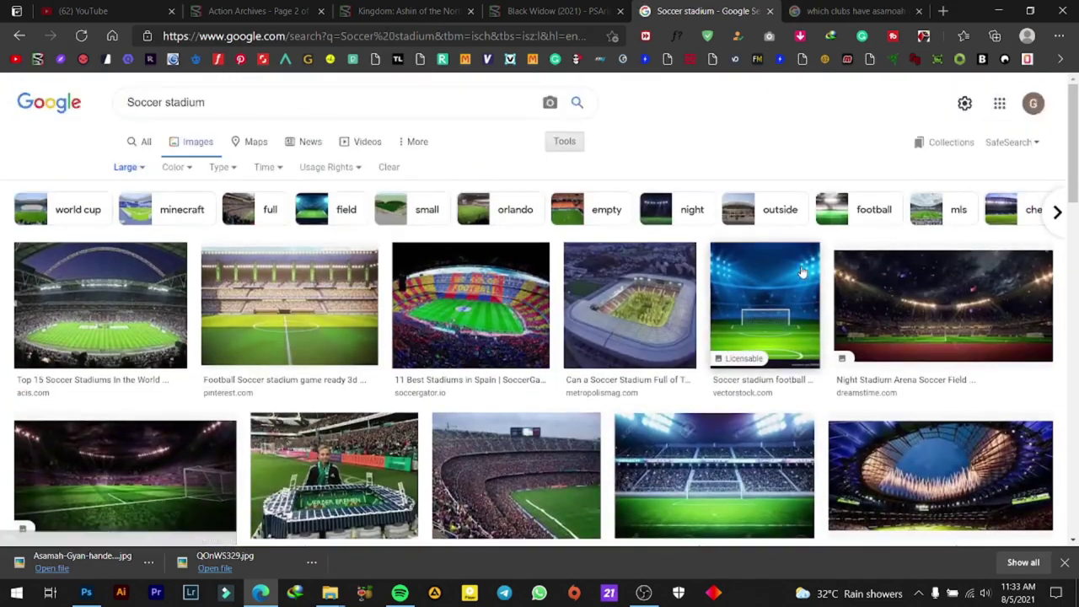
{"action": "type", "text": "a"}
Change the query to 'accra sport stadium' and run the search
{"action": "left_click", "coordinate": [129, 102]}
{"action": "type", "text": "accr"}
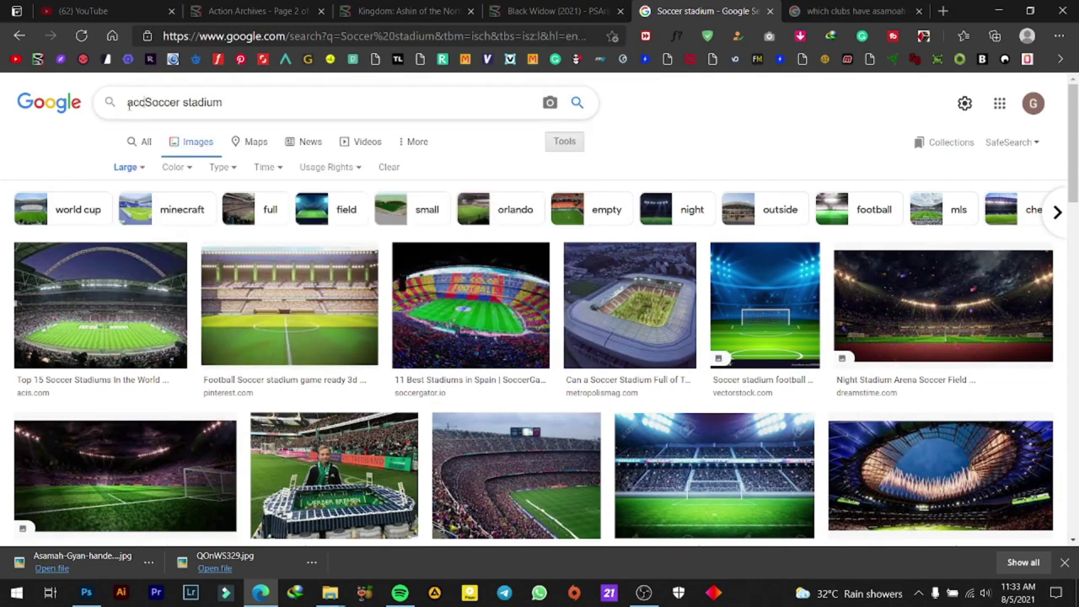
{"action": "type", "text": "a"}
{"action": "key", "text": "BackSpace"}
{"action": "type", "text": "sport"}
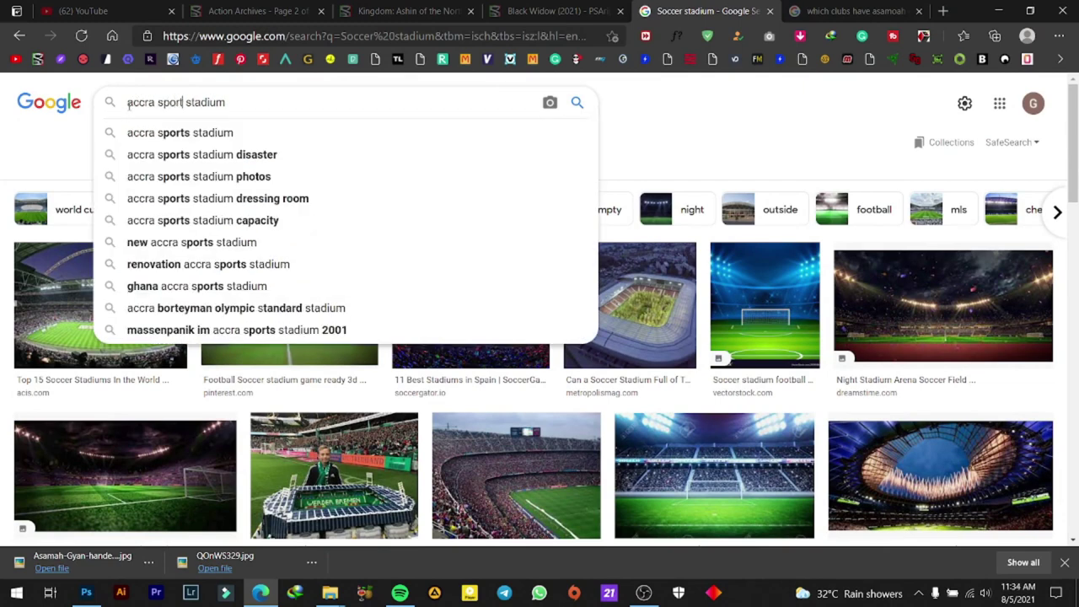
{"action": "key", "text": "Return"}
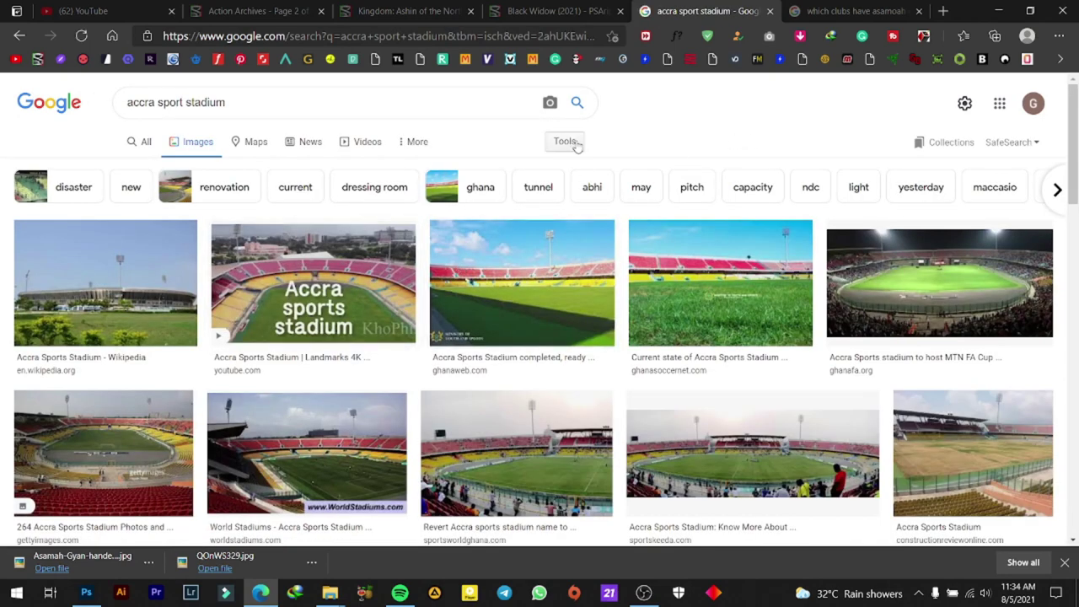
{"action": "left_click", "coordinate": [567, 141]}
{"action": "left_click", "coordinate": [122, 167]}
{"action": "left_click", "coordinate": [131, 213]}
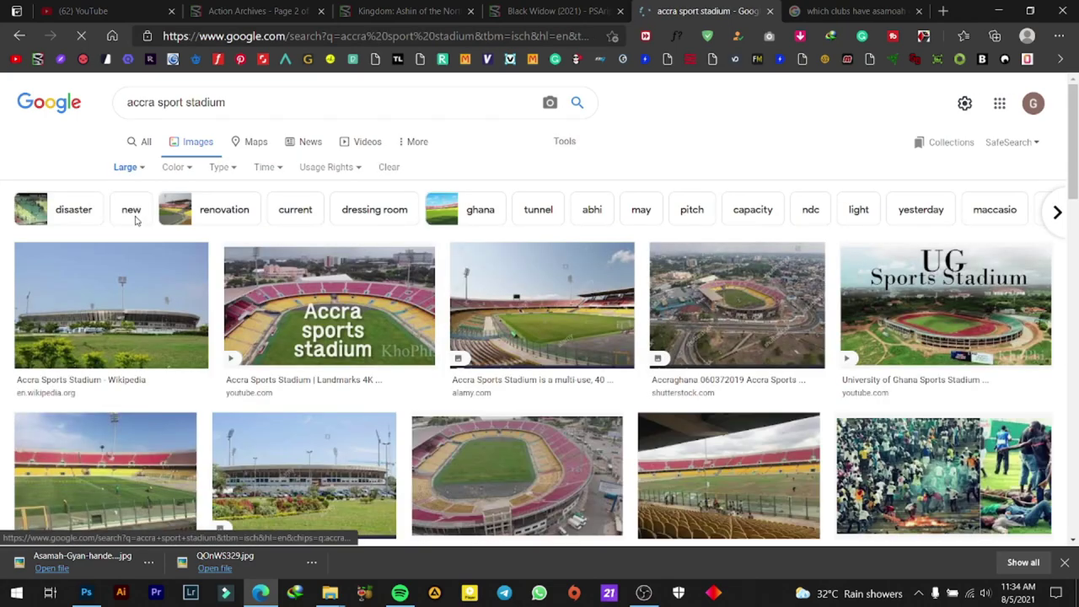
{"action": "scroll", "coordinate": [214, 283], "scroll_direction": "down", "scroll_amount": 1}
{"action": "scroll", "coordinate": [213, 283], "scroll_direction": "down", "scroll_amount": 2}
{"action": "scroll", "coordinate": [217, 287], "scroll_direction": "down", "scroll_amount": 2}
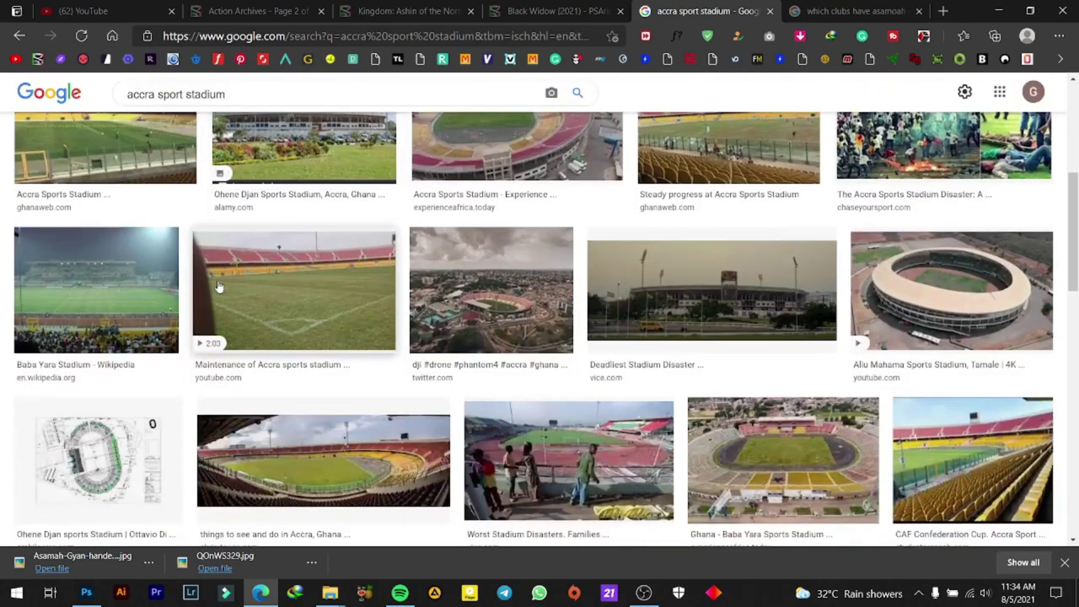
{"action": "scroll", "coordinate": [217, 288], "scroll_direction": "down", "scroll_amount": 1}
{"action": "scroll", "coordinate": [217, 287], "scroll_direction": "down", "scroll_amount": 3}
{"action": "scroll", "coordinate": [218, 288], "scroll_direction": "down", "scroll_amount": 4}
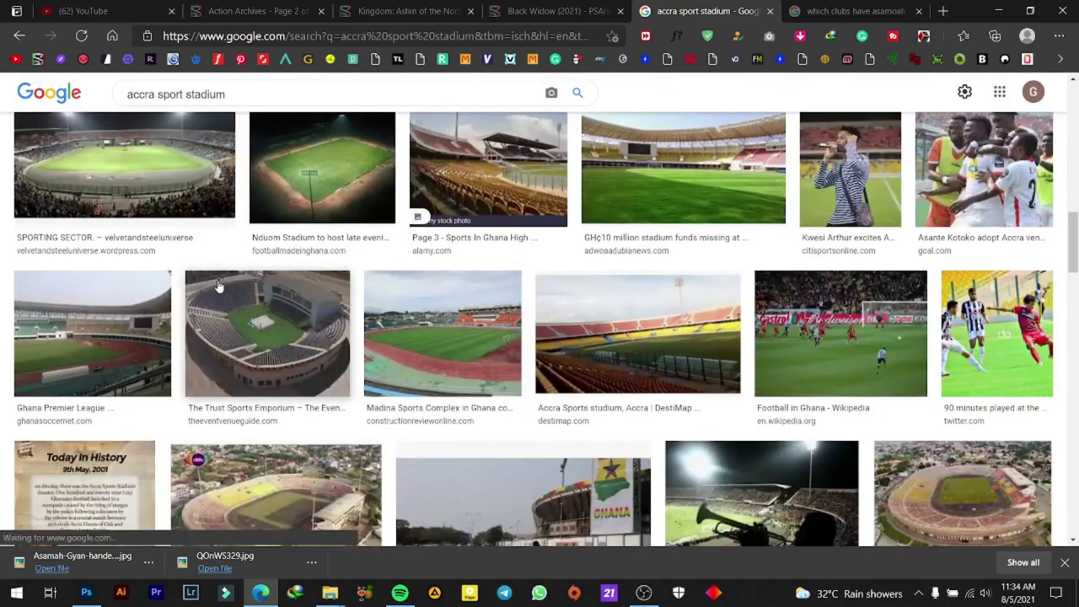
{"action": "scroll", "coordinate": [217, 287], "scroll_direction": "down", "scroll_amount": 2}
{"action": "scroll", "coordinate": [218, 287], "scroll_direction": "down", "scroll_amount": 5}
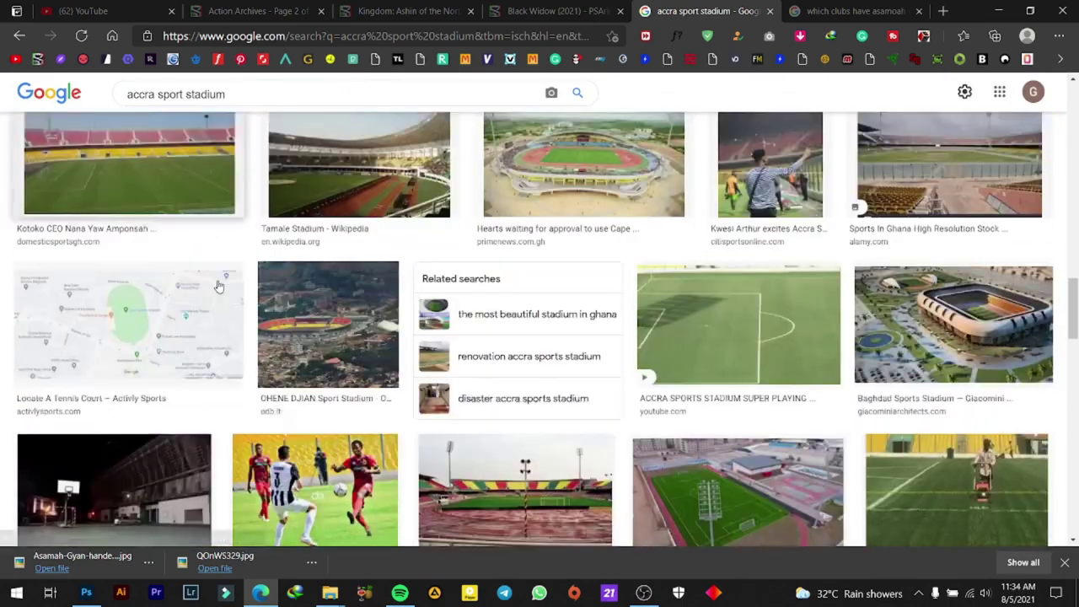
{"action": "scroll", "coordinate": [218, 288], "scroll_direction": "down", "scroll_amount": 2}
{"action": "scroll", "coordinate": [218, 287], "scroll_direction": "down", "scroll_amount": 2}
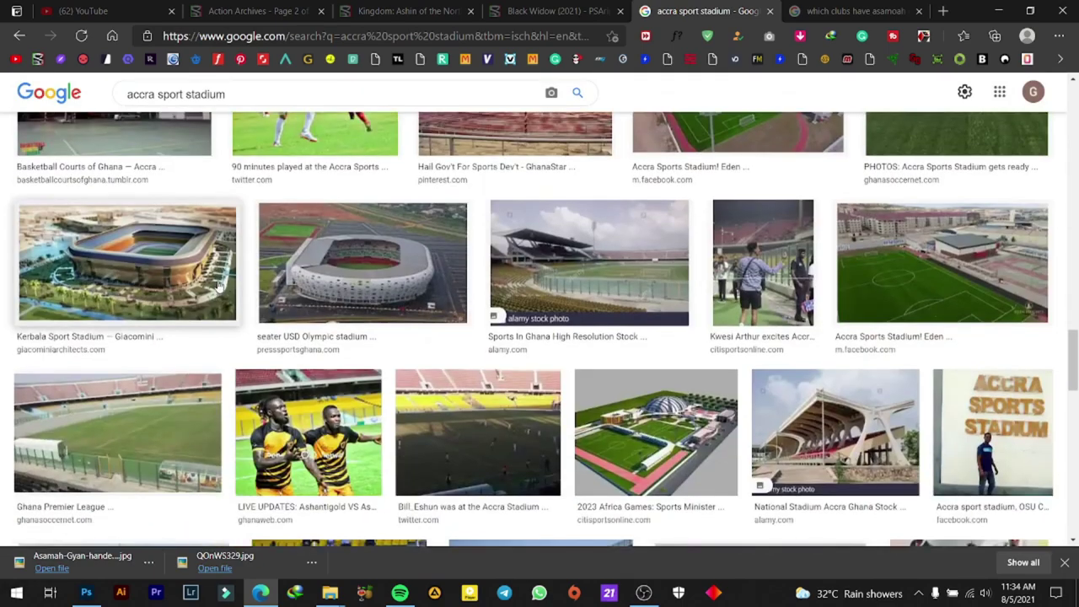
{"action": "scroll", "coordinate": [217, 287], "scroll_direction": "up", "scroll_amount": 5}
{"action": "left_click", "coordinate": [18, 35]}
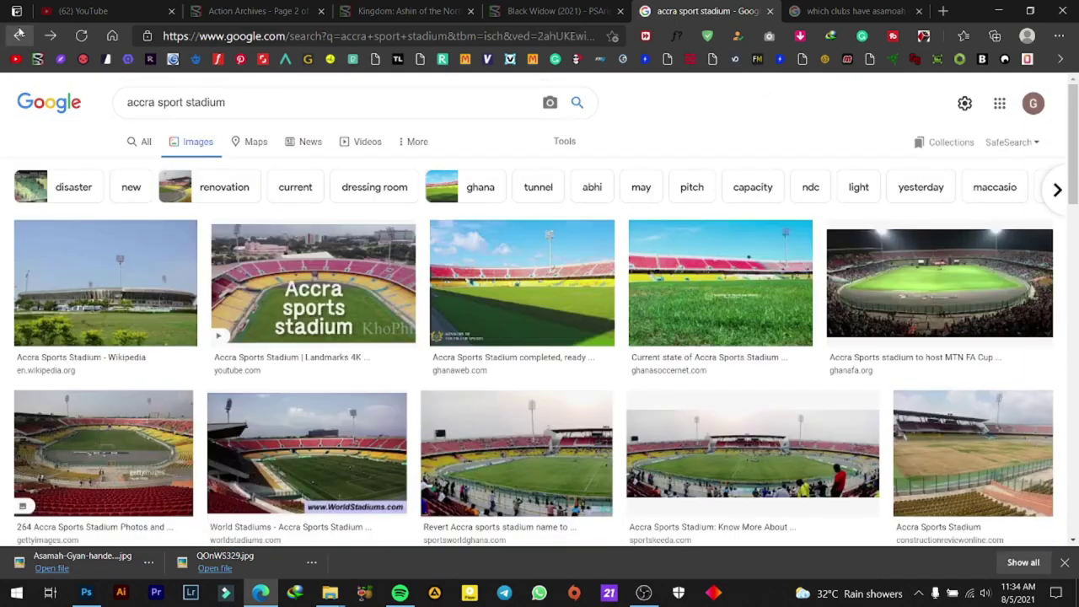
Return to the Soccer stadium results and preview one of the stadium photos
{"action": "left_click", "coordinate": [19, 35]}
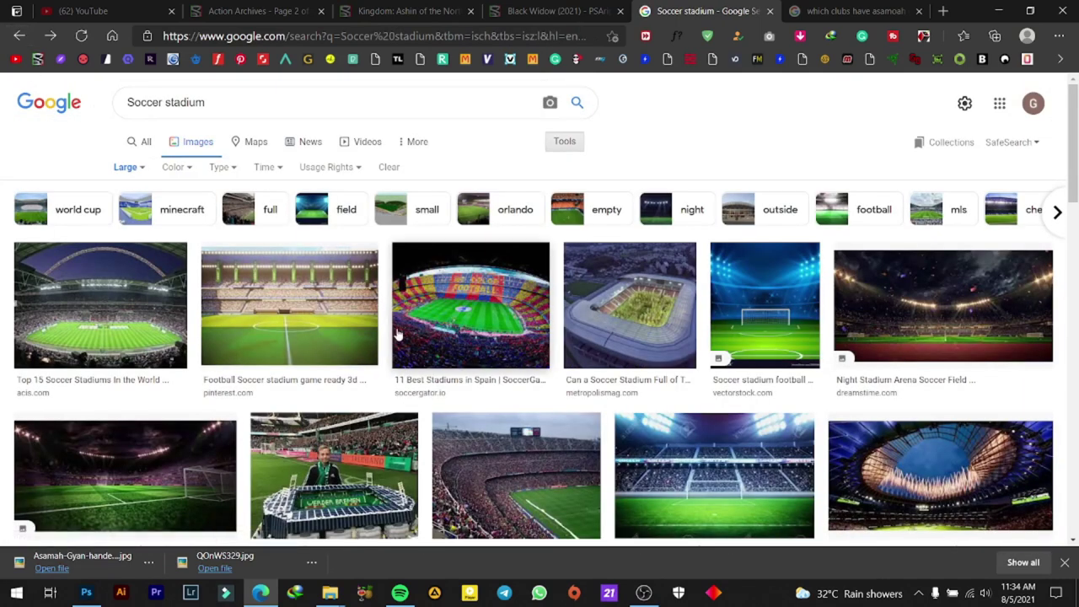
{"action": "scroll", "coordinate": [630, 292], "scroll_direction": "down", "scroll_amount": 2}
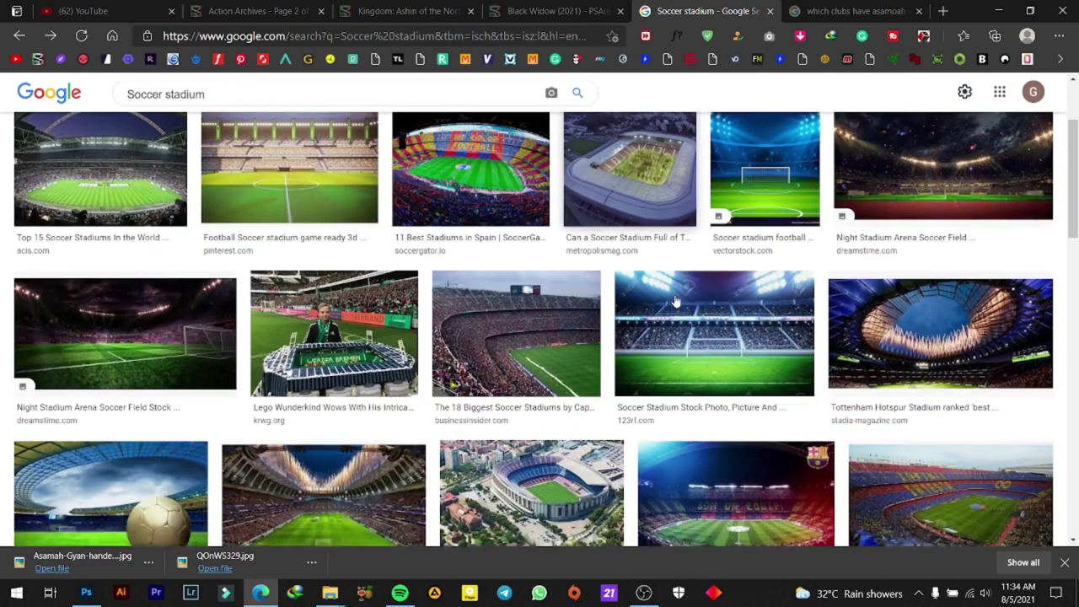
{"action": "left_click", "coordinate": [690, 329]}
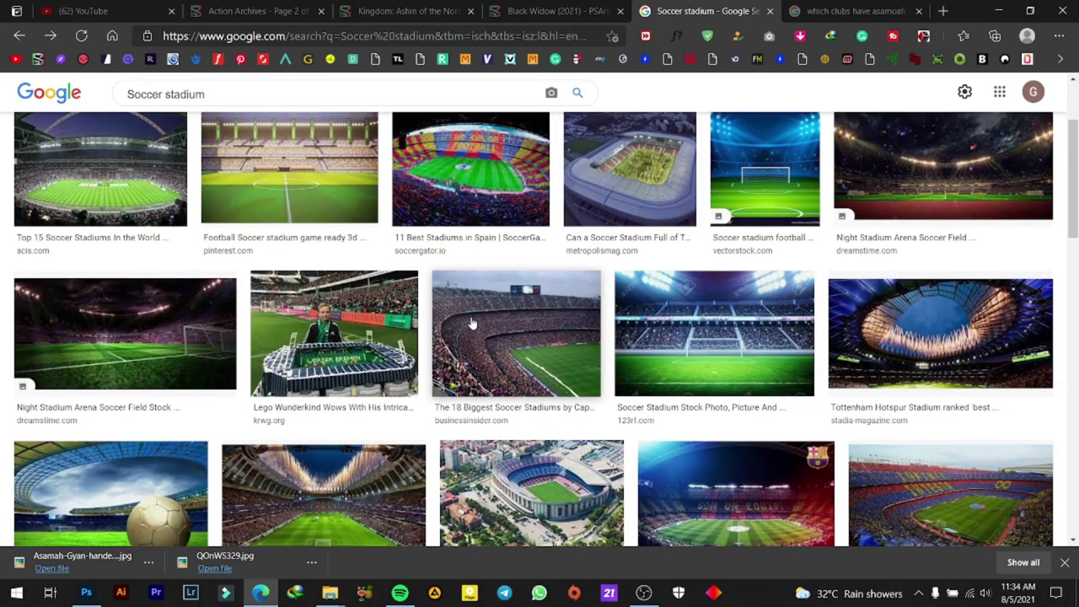
{"action": "scroll", "coordinate": [470, 326], "scroll_direction": "down", "scroll_amount": 1}
{"action": "scroll", "coordinate": [471, 325], "scroll_direction": "down", "scroll_amount": 2}
{"action": "scroll", "coordinate": [472, 323], "scroll_direction": "down", "scroll_amount": 1}
{"action": "scroll", "coordinate": [472, 323], "scroll_direction": "down", "scroll_amount": 2}
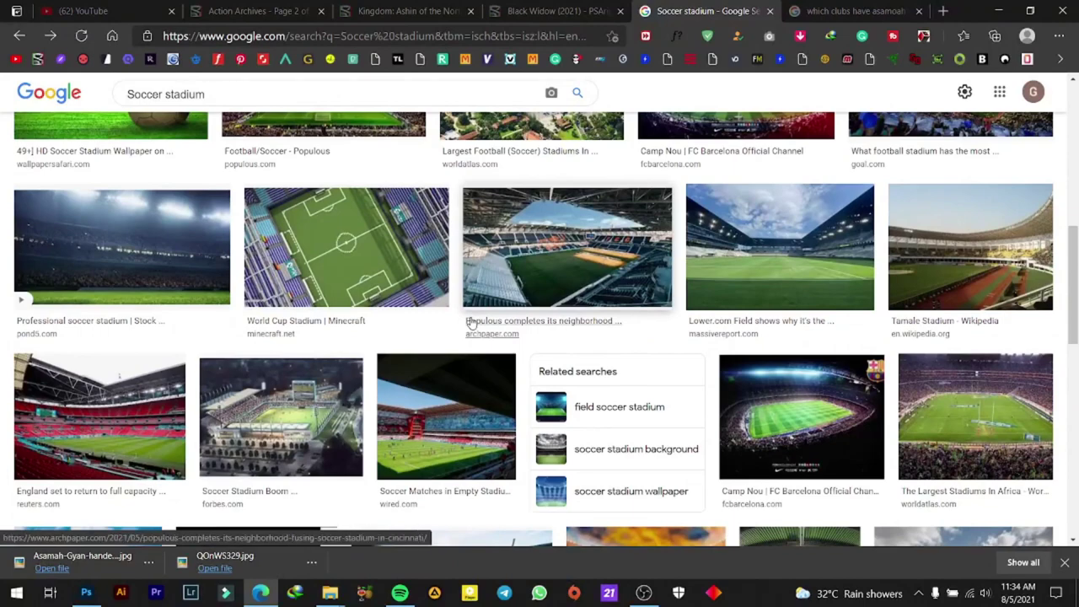
Open the Lower.com Field stadium photo in the preview and close the accidental new tab
{"action": "left_click", "coordinate": [708, 270]}
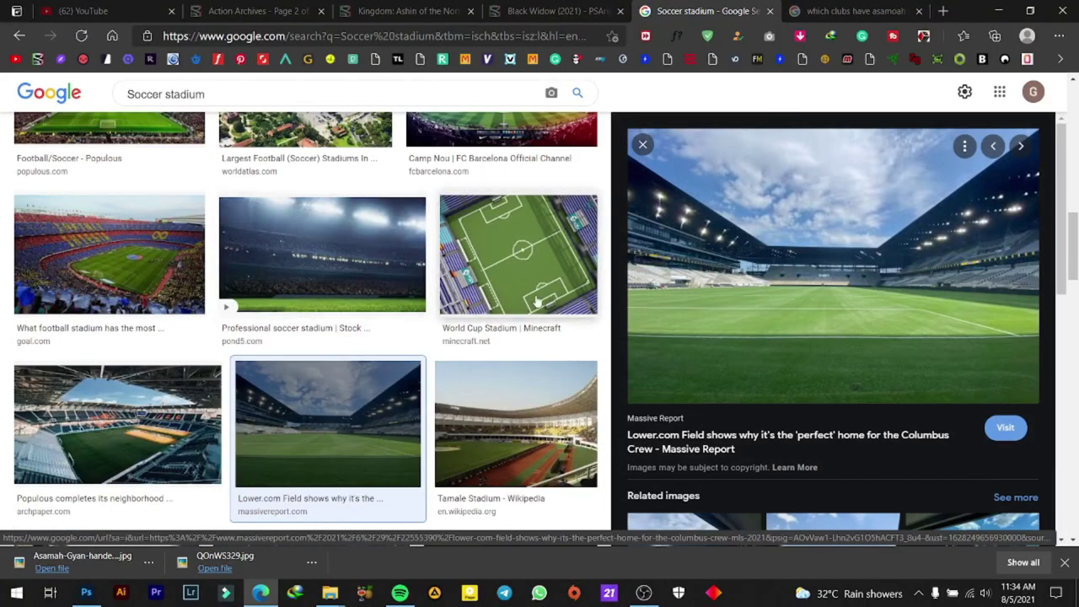
{"action": "scroll", "coordinate": [643, 313], "scroll_direction": "down", "scroll_amount": 4}
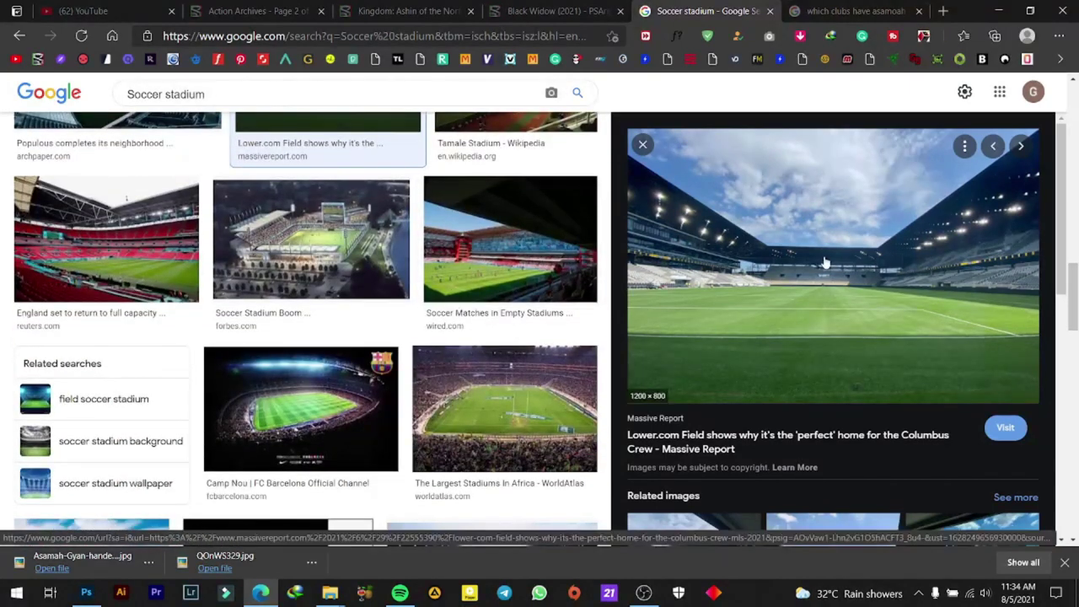
{"action": "right_click", "coordinate": [822, 260]}
{"action": "left_click", "coordinate": [751, 273]}
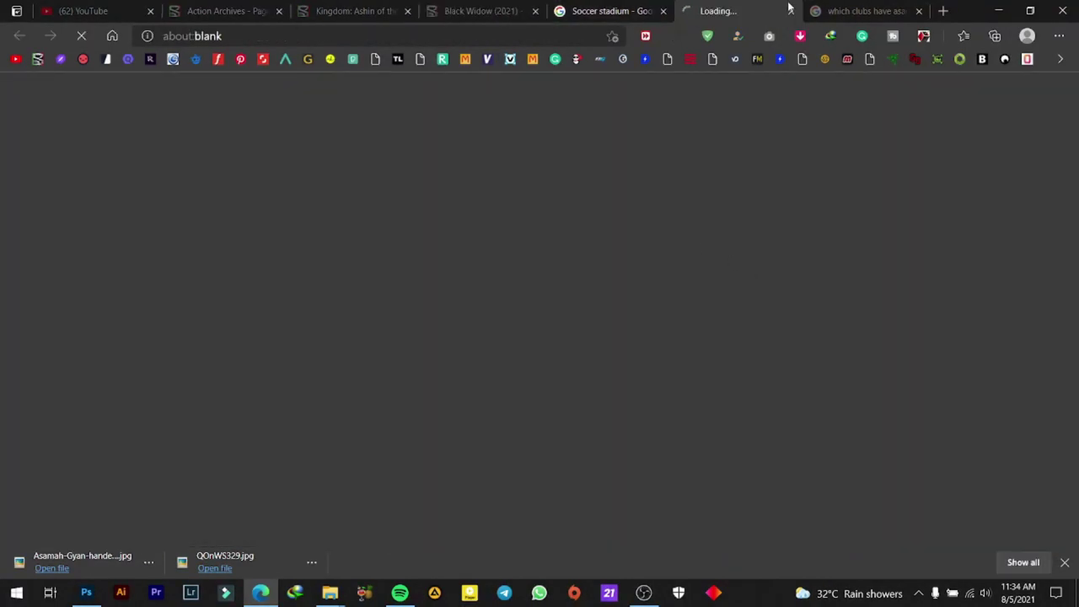
{"action": "left_click", "coordinate": [790, 9]}
{"action": "scroll", "coordinate": [840, 327], "scroll_direction": "down", "scroll_amount": 3}
{"action": "scroll", "coordinate": [841, 329], "scroll_direction": "up", "scroll_amount": 3}
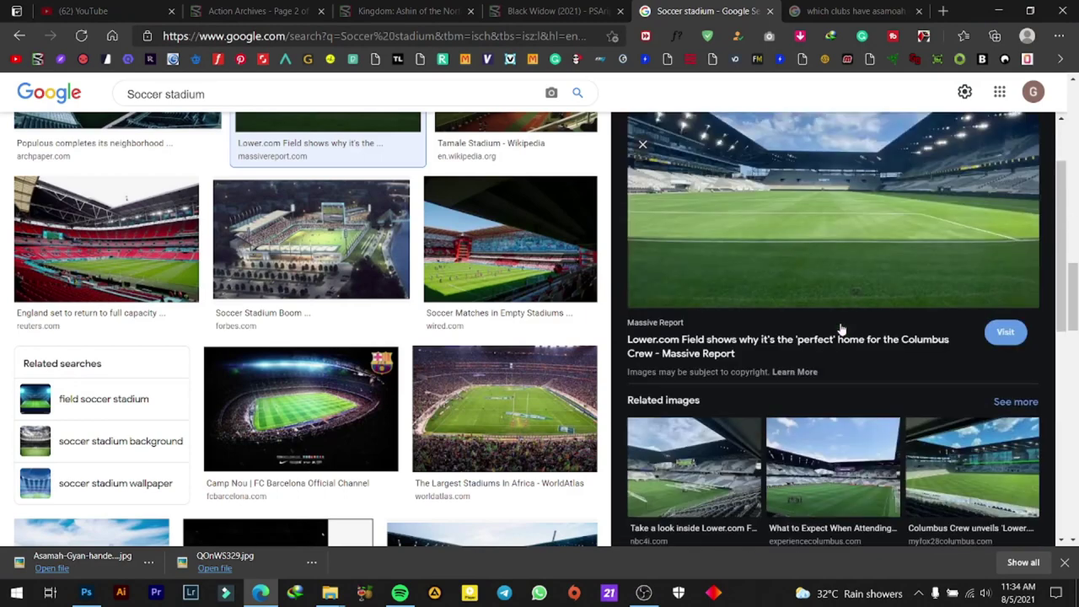
Save the Lower.com Field stadium image to Downloads
{"action": "right_click", "coordinate": [795, 257]}
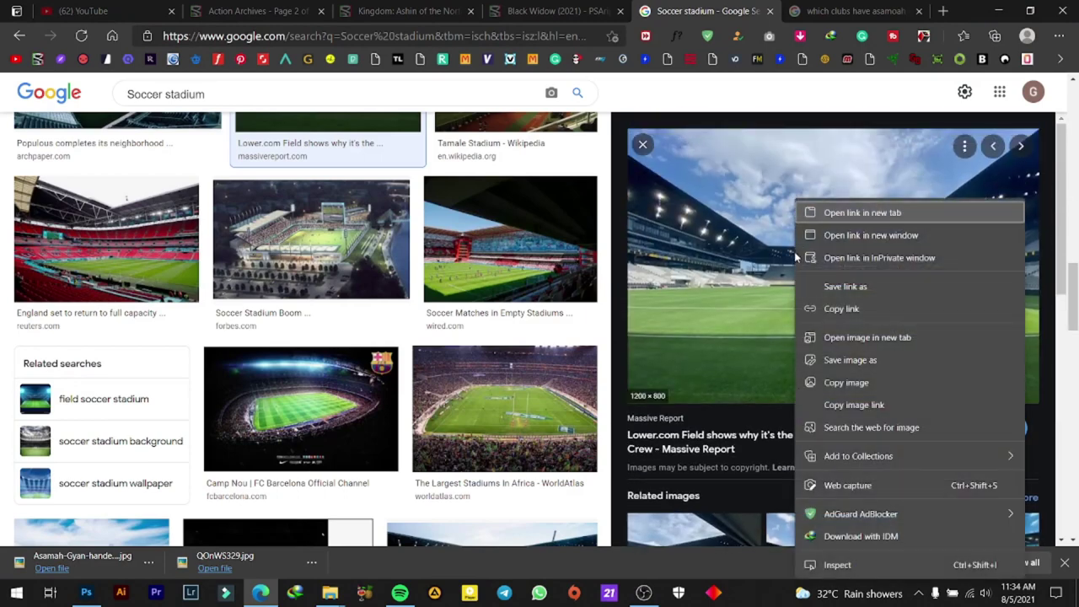
{"action": "left_click", "coordinate": [864, 360]}
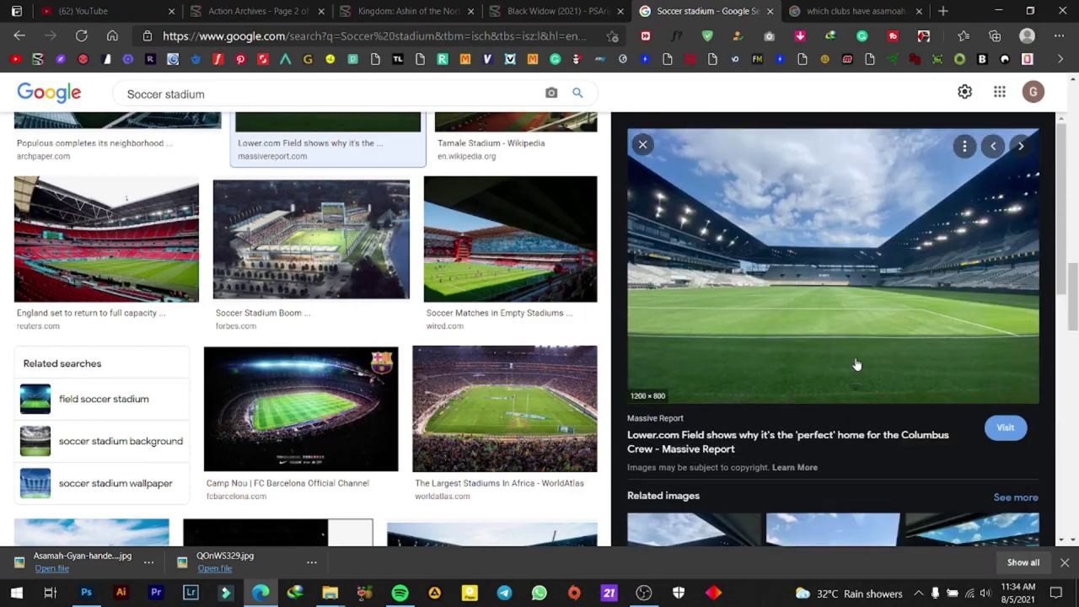
{"action": "scroll", "coordinate": [784, 327], "scroll_direction": "down", "scroll_amount": 3}
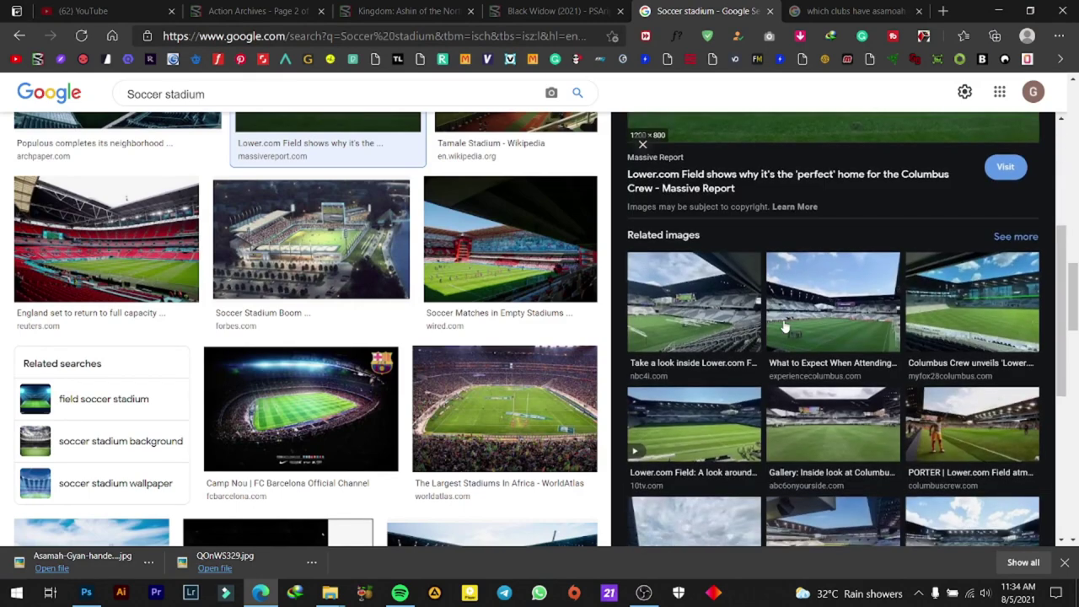
{"action": "scroll", "coordinate": [784, 327], "scroll_direction": "down", "scroll_amount": 2}
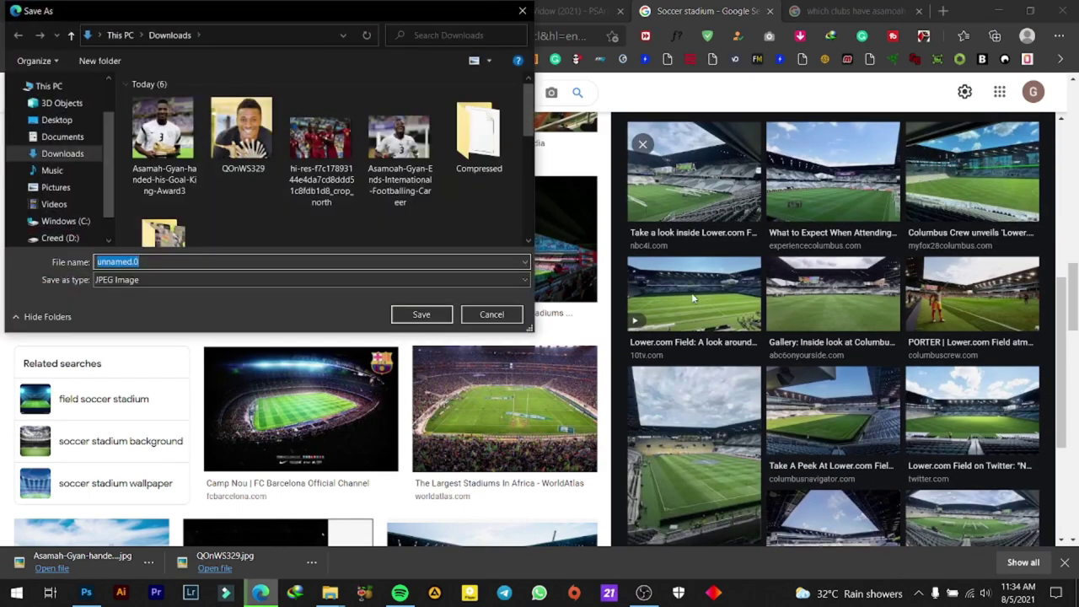
{"action": "scroll", "coordinate": [666, 297], "scroll_direction": "up", "scroll_amount": 2}
{"action": "scroll", "coordinate": [667, 297], "scroll_direction": "up", "scroll_amount": 3}
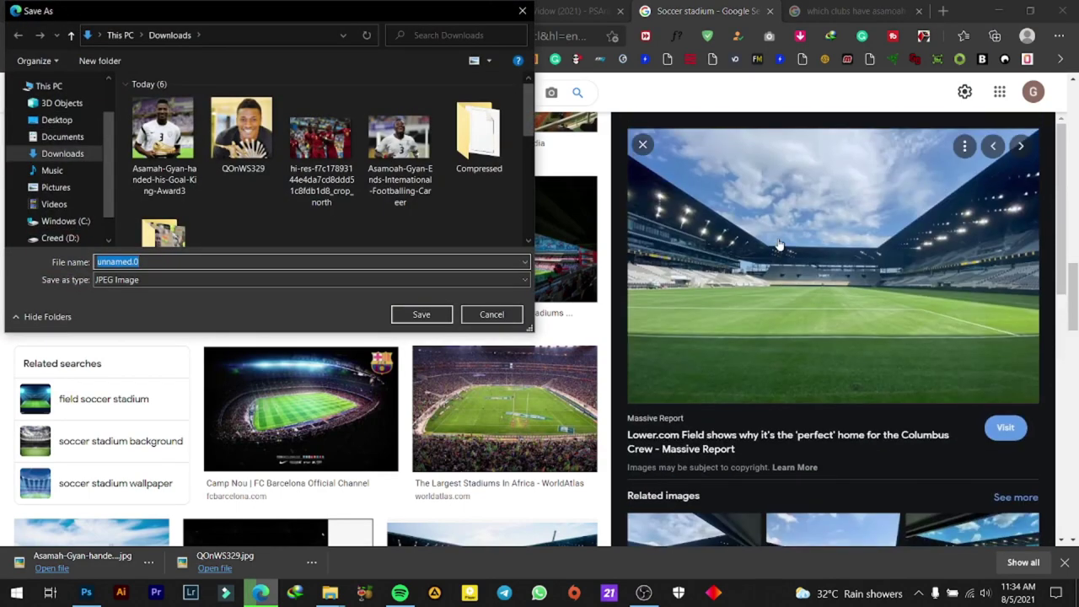
{"action": "scroll", "coordinate": [778, 243], "scroll_direction": "down", "scroll_amount": 3}
{"action": "scroll", "coordinate": [780, 245], "scroll_direction": "down", "scroll_amount": 1}
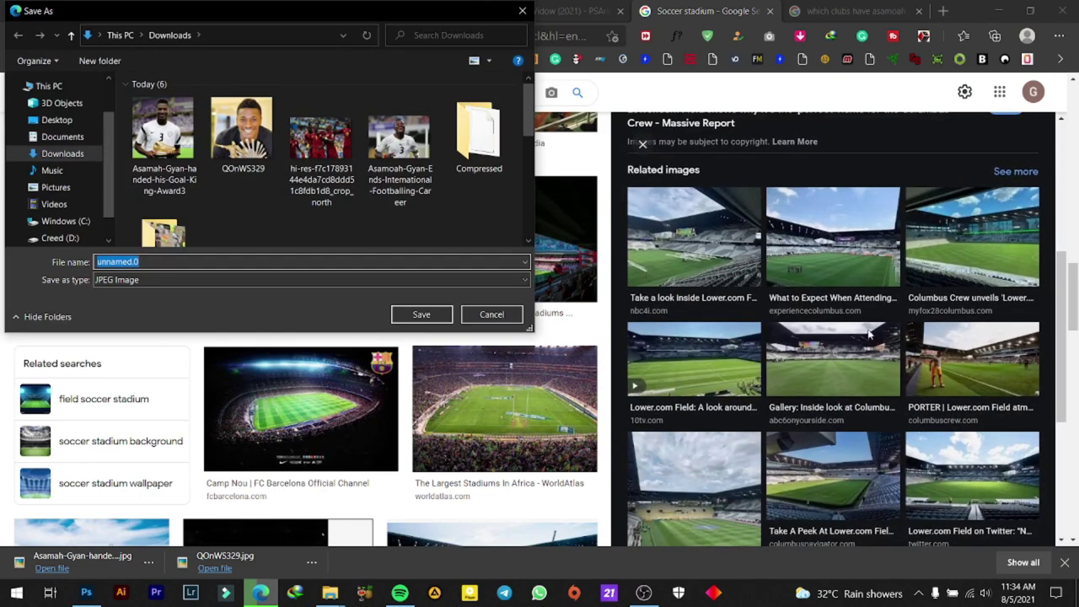
{"action": "left_click", "coordinate": [441, 314]}
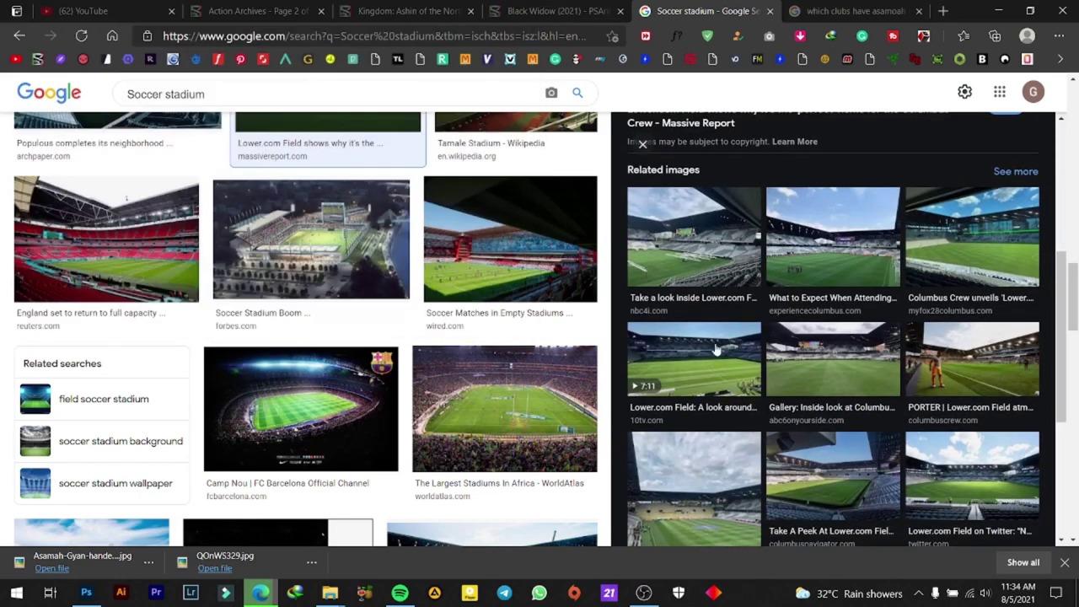
Preview the Columbus Crew stadium gallery image, then close it and keep browsing
{"action": "left_click", "coordinate": [841, 378]}
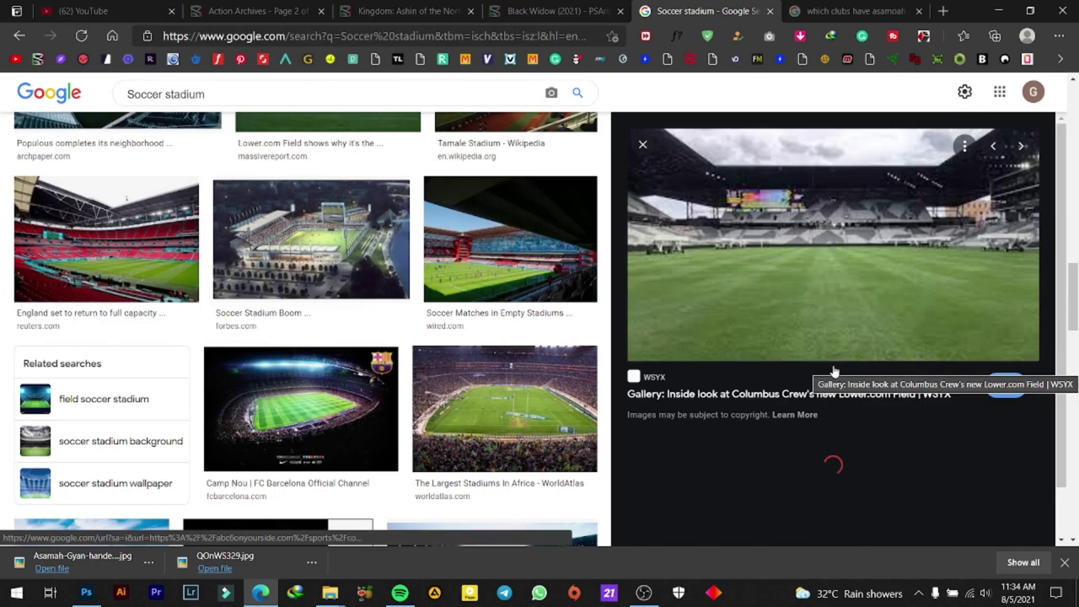
{"action": "scroll", "coordinate": [454, 299], "scroll_direction": "down", "scroll_amount": 1}
{"action": "scroll", "coordinate": [454, 299], "scroll_direction": "down", "scroll_amount": 1}
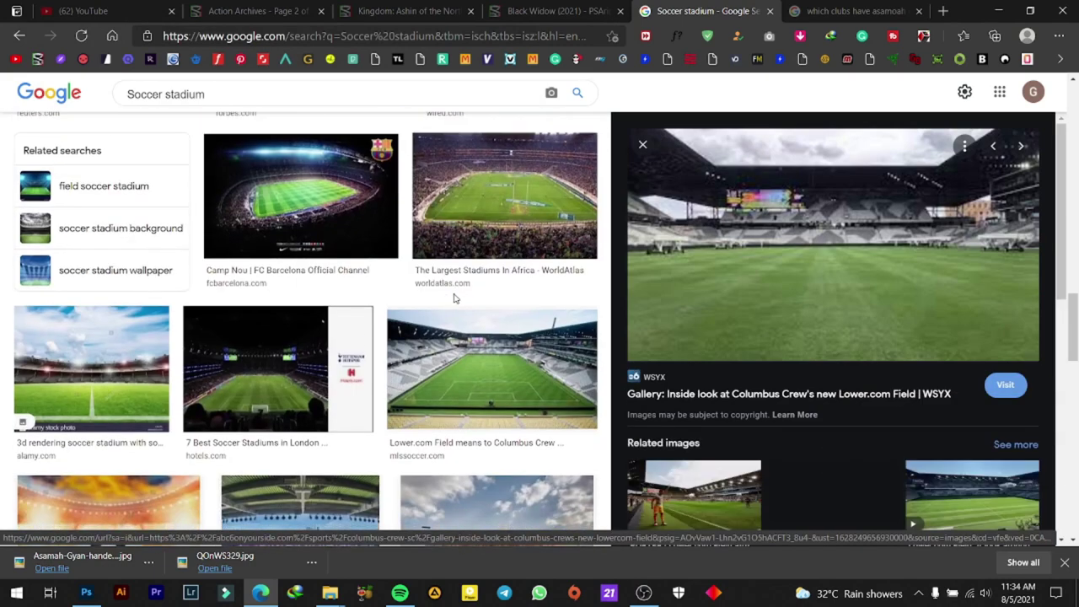
{"action": "scroll", "coordinate": [453, 298], "scroll_direction": "down", "scroll_amount": 1}
{"action": "scroll", "coordinate": [454, 298], "scroll_direction": "down", "scroll_amount": 2}
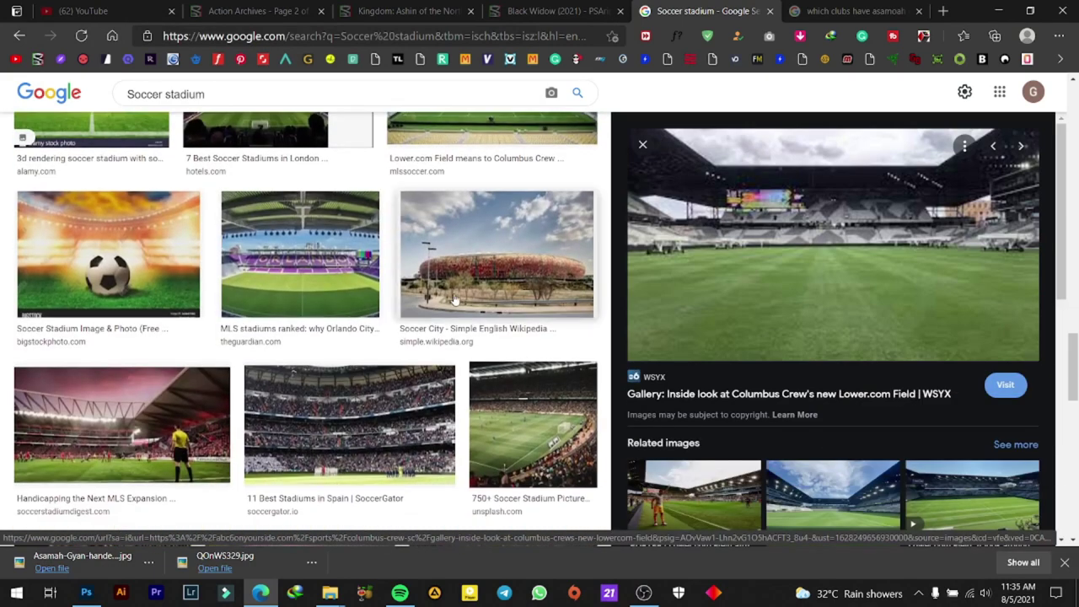
{"action": "scroll", "coordinate": [454, 299], "scroll_direction": "down", "scroll_amount": 1}
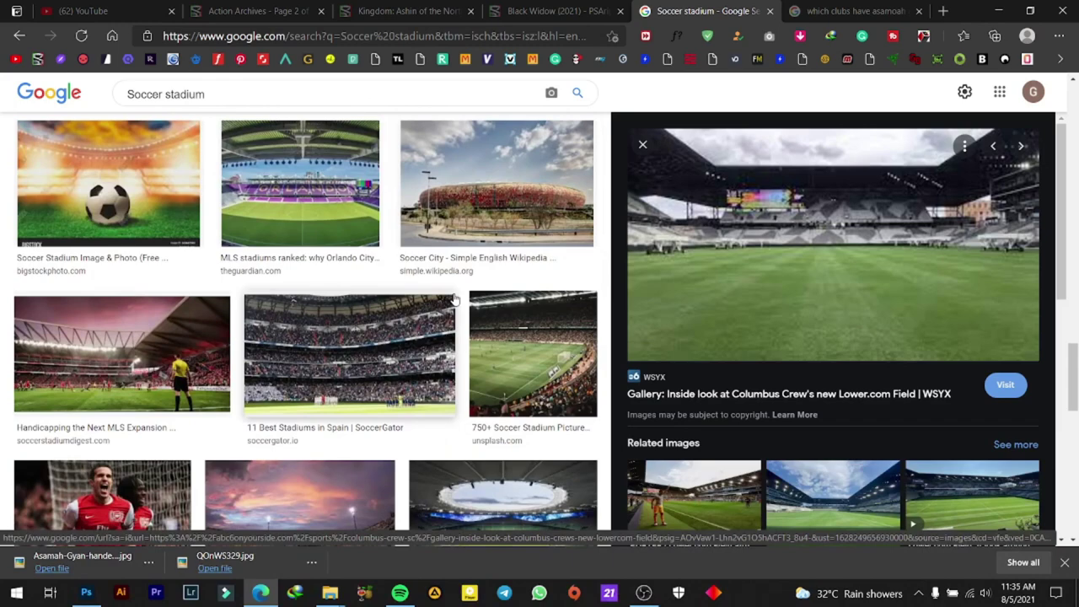
{"action": "scroll", "coordinate": [454, 299], "scroll_direction": "down", "scroll_amount": 1}
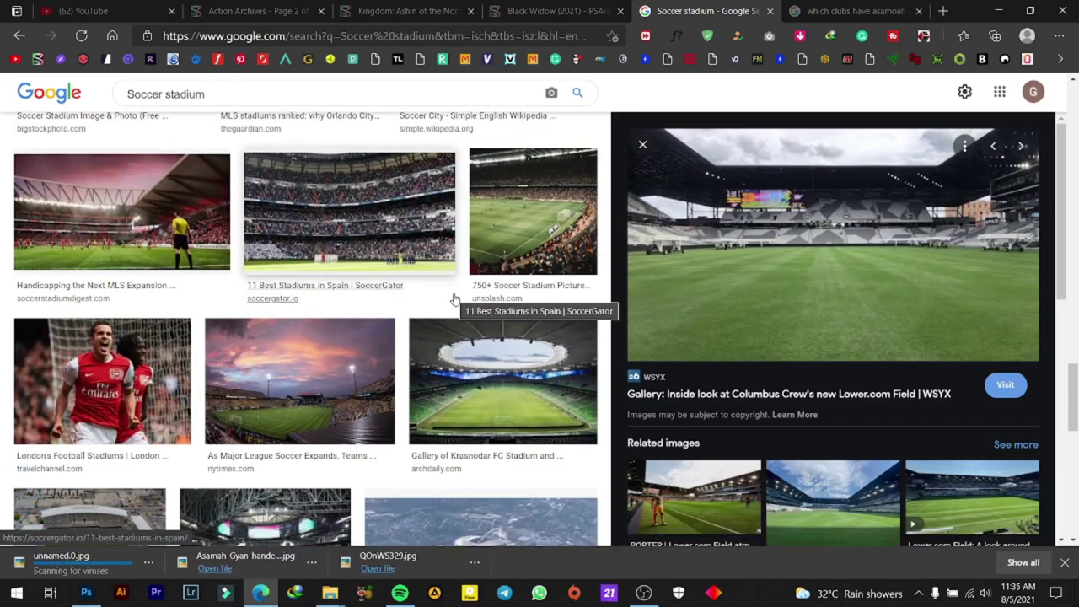
{"action": "scroll", "coordinate": [453, 299], "scroll_direction": "down", "scroll_amount": 1}
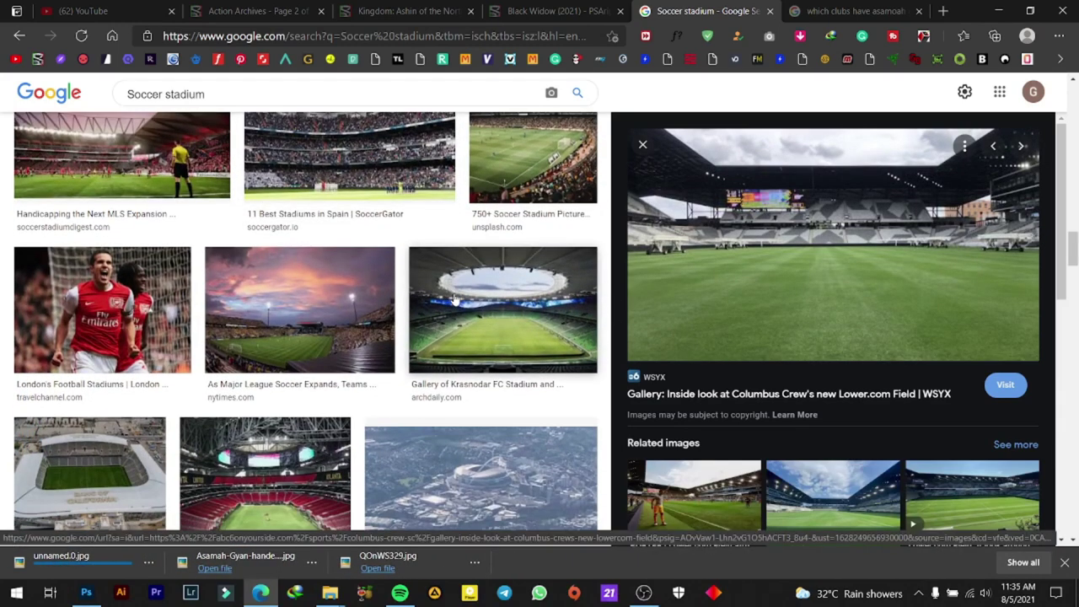
{"action": "scroll", "coordinate": [454, 300], "scroll_direction": "down", "scroll_amount": 2}
{"action": "scroll", "coordinate": [454, 299], "scroll_direction": "down", "scroll_amount": 2}
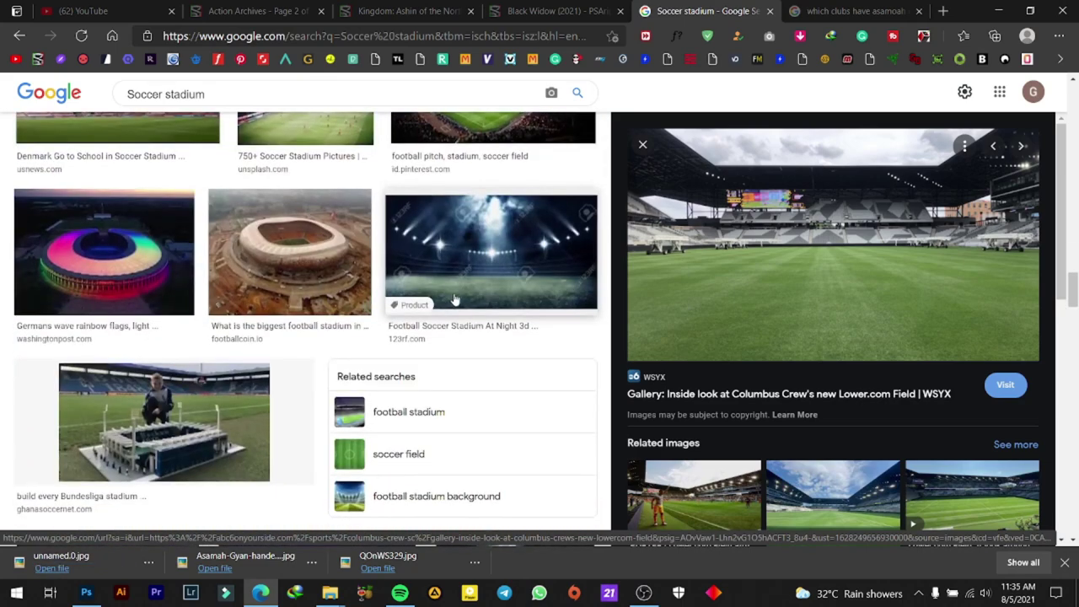
{"action": "scroll", "coordinate": [453, 299], "scroll_direction": "up", "scroll_amount": 2}
{"action": "scroll", "coordinate": [454, 299], "scroll_direction": "down", "scroll_amount": 1}
{"action": "scroll", "coordinate": [453, 299], "scroll_direction": "down", "scroll_amount": 1}
{"action": "scroll", "coordinate": [453, 300], "scroll_direction": "down", "scroll_amount": 1}
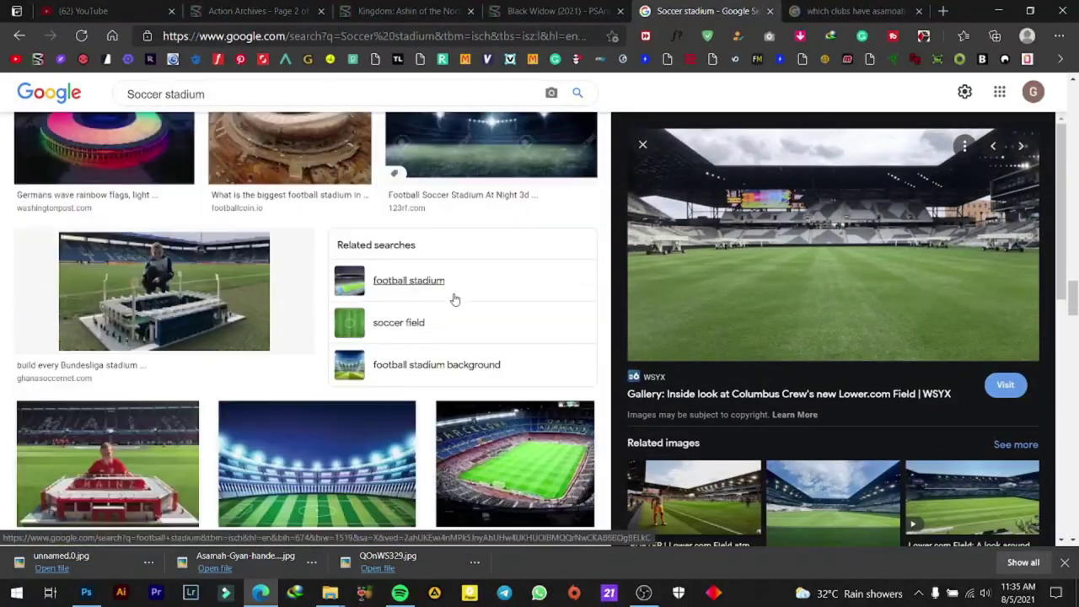
{"action": "scroll", "coordinate": [454, 300], "scroll_direction": "down", "scroll_amount": 1}
{"action": "scroll", "coordinate": [454, 299], "scroll_direction": "down", "scroll_amount": 1}
{"action": "scroll", "coordinate": [454, 299], "scroll_direction": "down", "scroll_amount": 1}
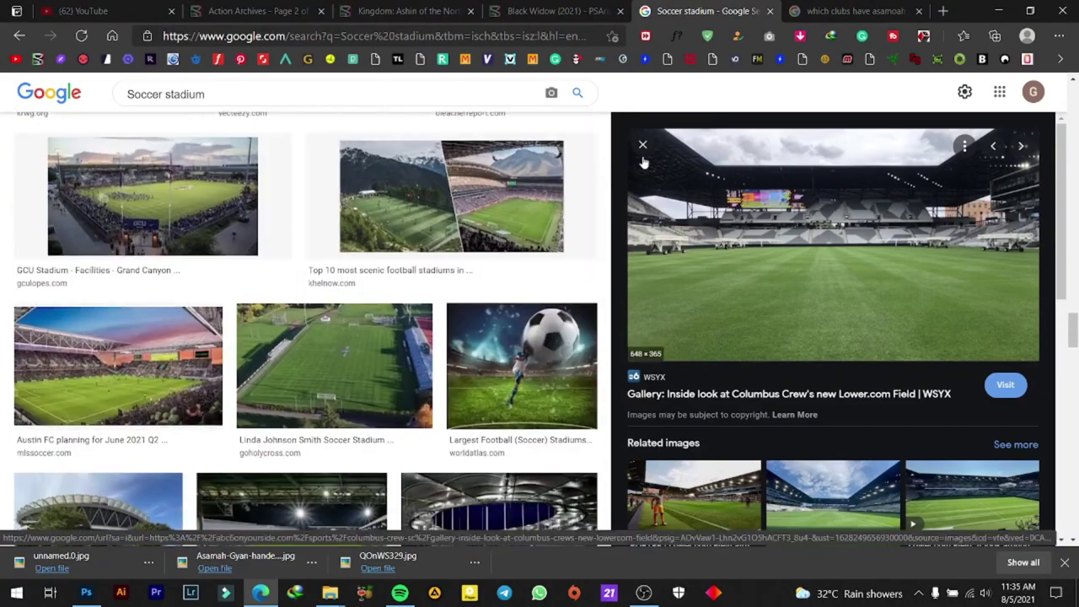
{"action": "left_click", "coordinate": [645, 145]}
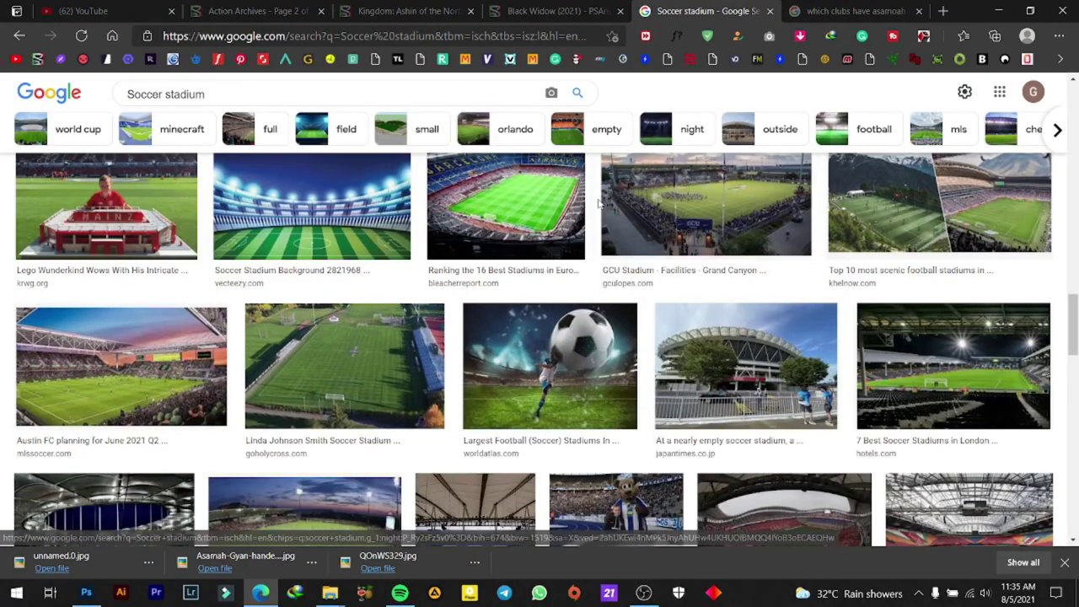
{"action": "scroll", "coordinate": [600, 205], "scroll_direction": "down", "scroll_amount": 2}
{"action": "scroll", "coordinate": [600, 205], "scroll_direction": "down", "scroll_amount": 1}
{"action": "scroll", "coordinate": [601, 205], "scroll_direction": "down", "scroll_amount": 2}
{"action": "scroll", "coordinate": [601, 205], "scroll_direction": "down", "scroll_amount": 2}
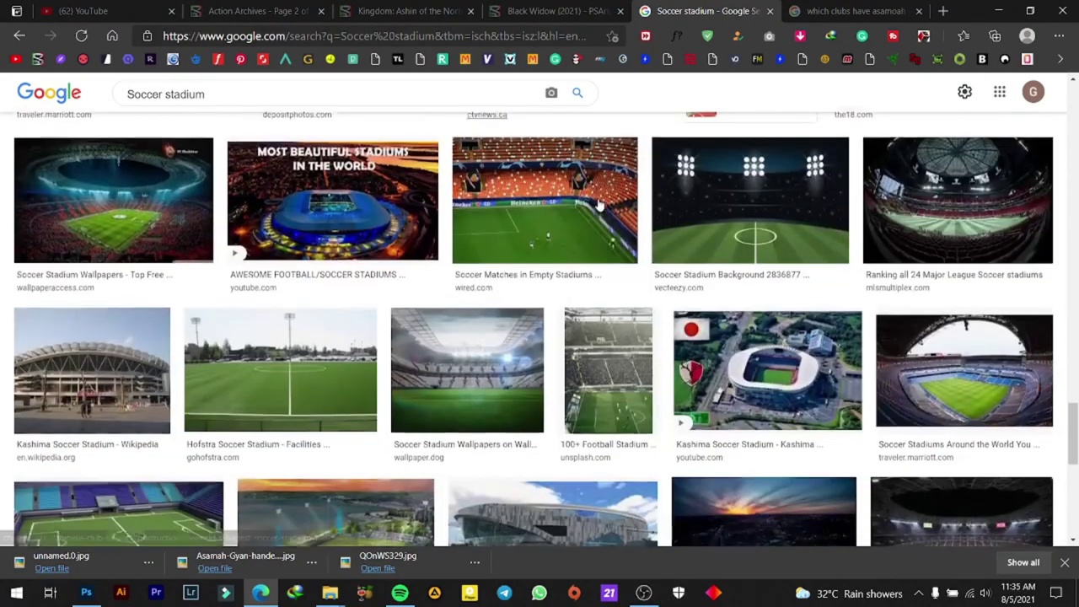
Save the WallpaperDog stadium wallpaper to Downloads as 997116.jpg
{"action": "left_click", "coordinate": [468, 367]}
{"action": "scroll", "coordinate": [489, 349], "scroll_direction": "down", "scroll_amount": 1}
{"action": "scroll", "coordinate": [480, 346], "scroll_direction": "down", "scroll_amount": 2}
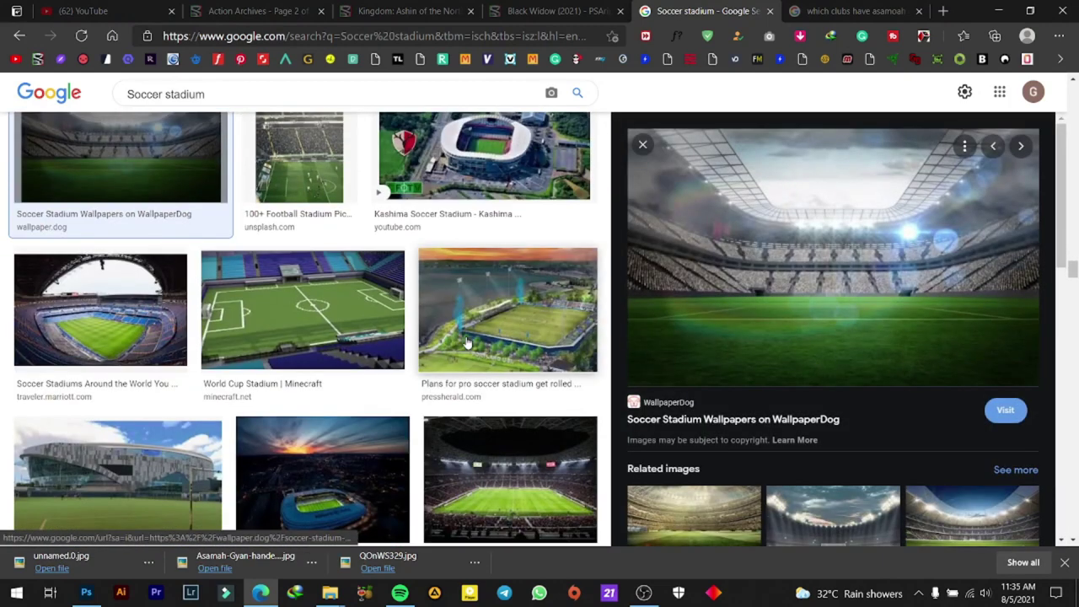
{"action": "scroll", "coordinate": [830, 344], "scroll_direction": "down", "scroll_amount": 2}
{"action": "scroll", "coordinate": [831, 344], "scroll_direction": "up", "scroll_amount": 2}
{"action": "right_click", "coordinate": [833, 278]}
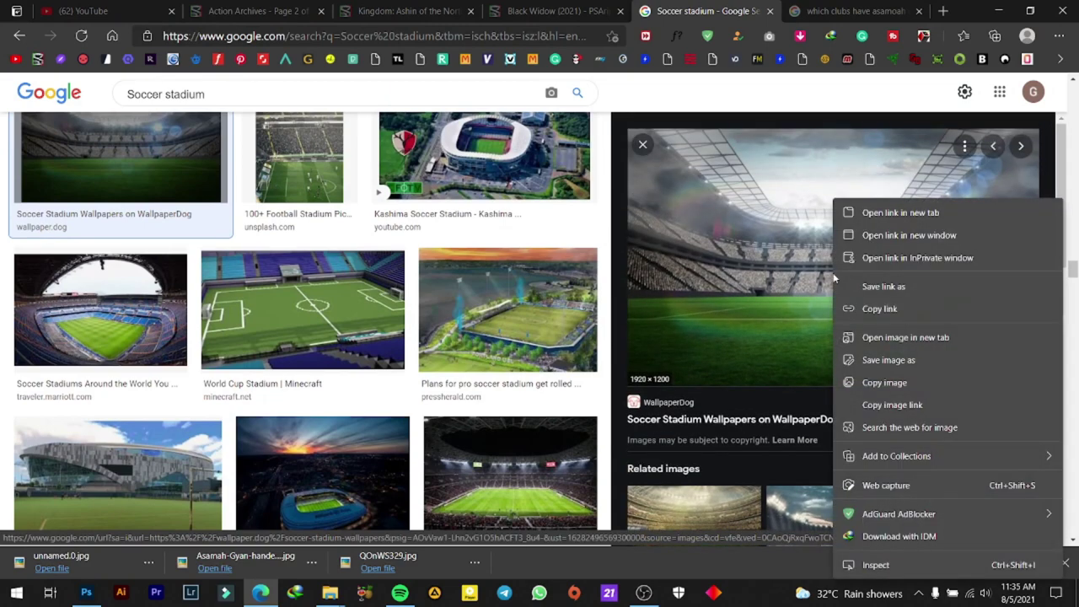
{"action": "left_click", "coordinate": [845, 359]}
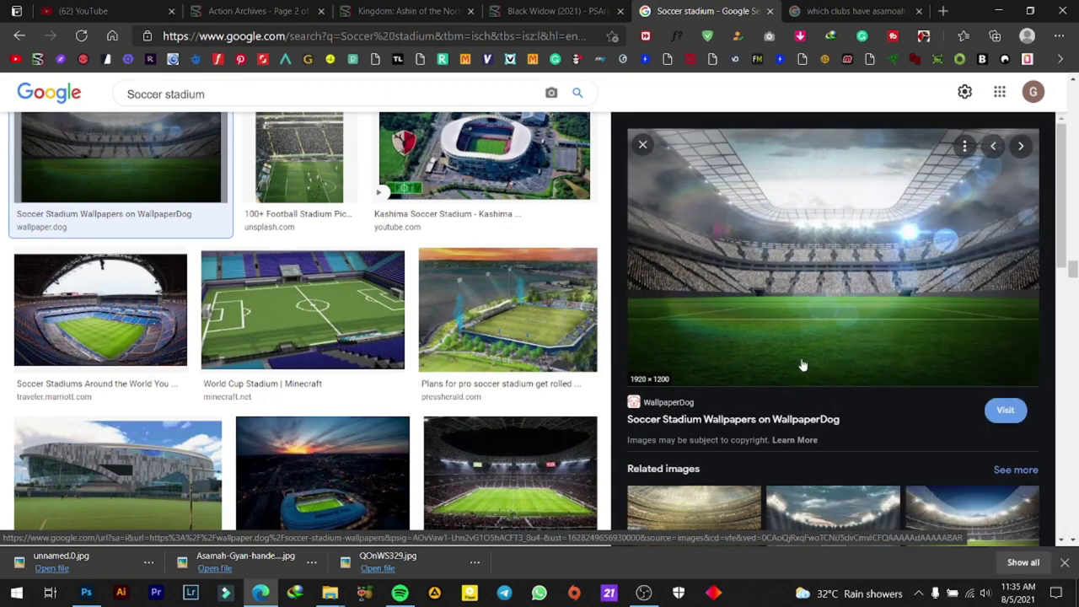
{"action": "left_click", "coordinate": [426, 314]}
Save the iStock wide-angle stadium background to Downloads
{"action": "scroll", "coordinate": [867, 302], "scroll_direction": "down", "scroll_amount": 4}
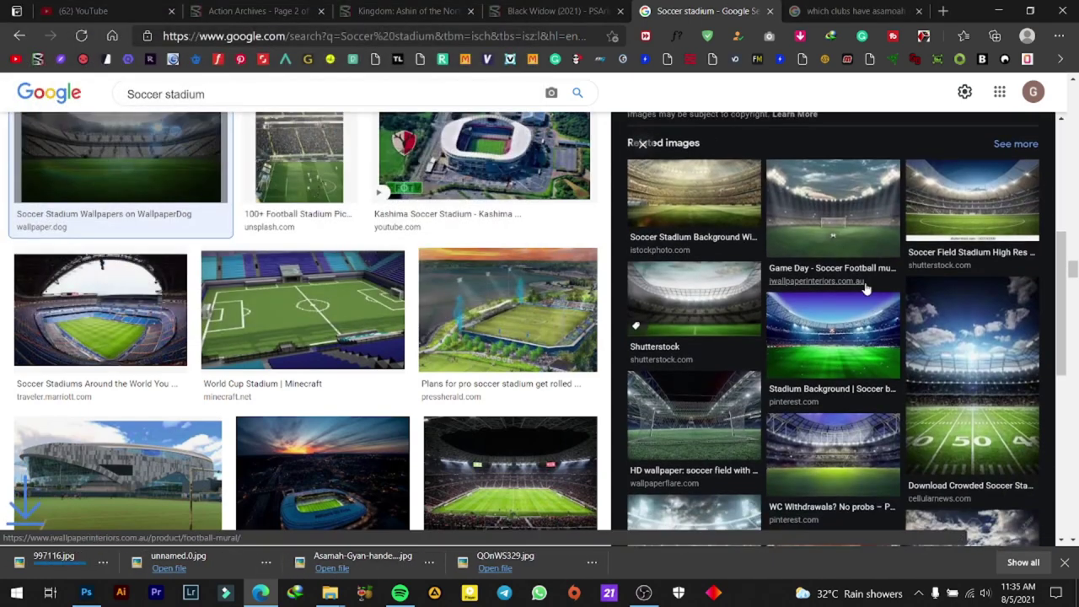
{"action": "left_click", "coordinate": [687, 198]}
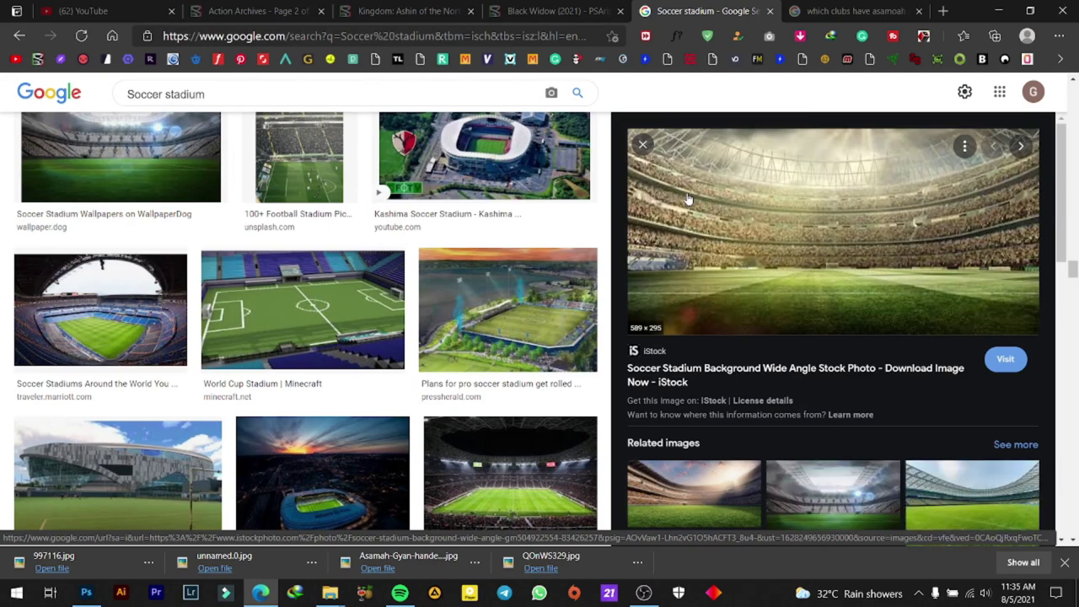
{"action": "right_click", "coordinate": [818, 239]}
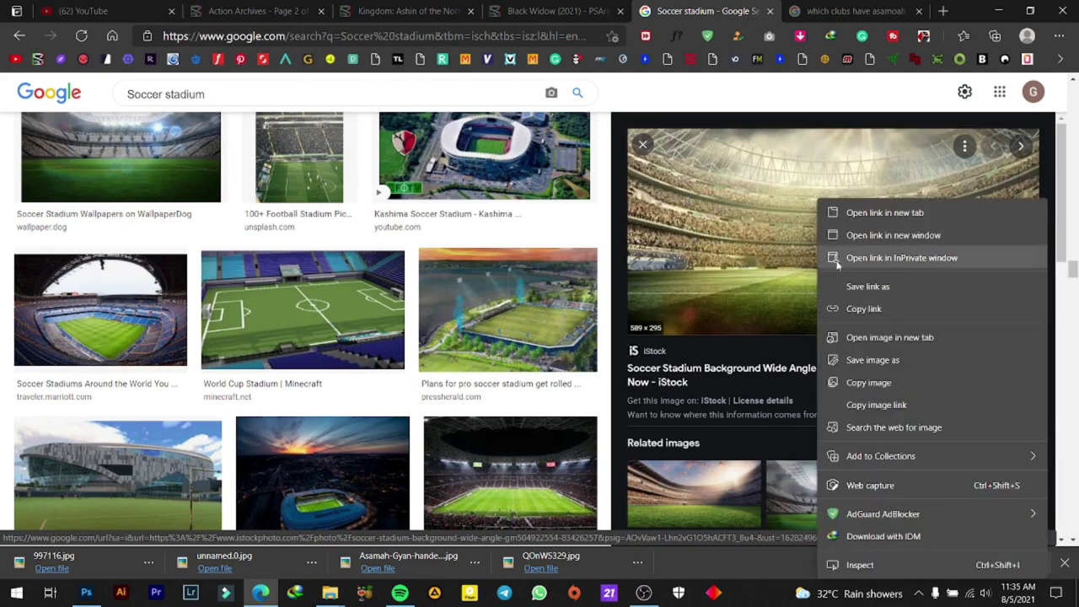
{"action": "left_click", "coordinate": [877, 360]}
{"action": "left_click", "coordinate": [439, 313]}
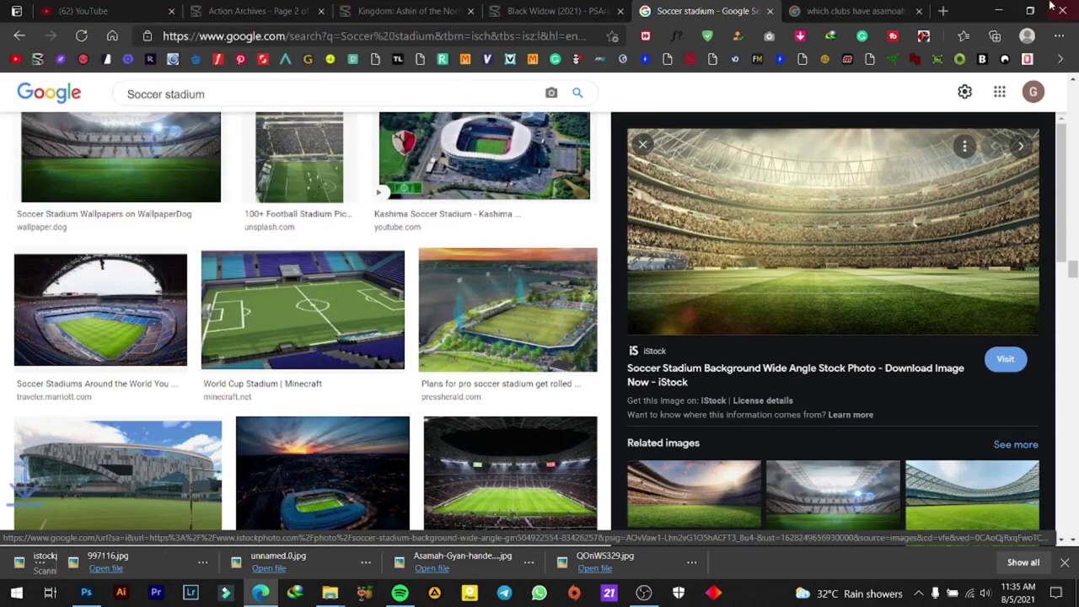
Select the downloaded stadium photos in Downloads and drag them onto the A. Gyan.psd canvas
{"action": "key", "text": "alt+Tab"}
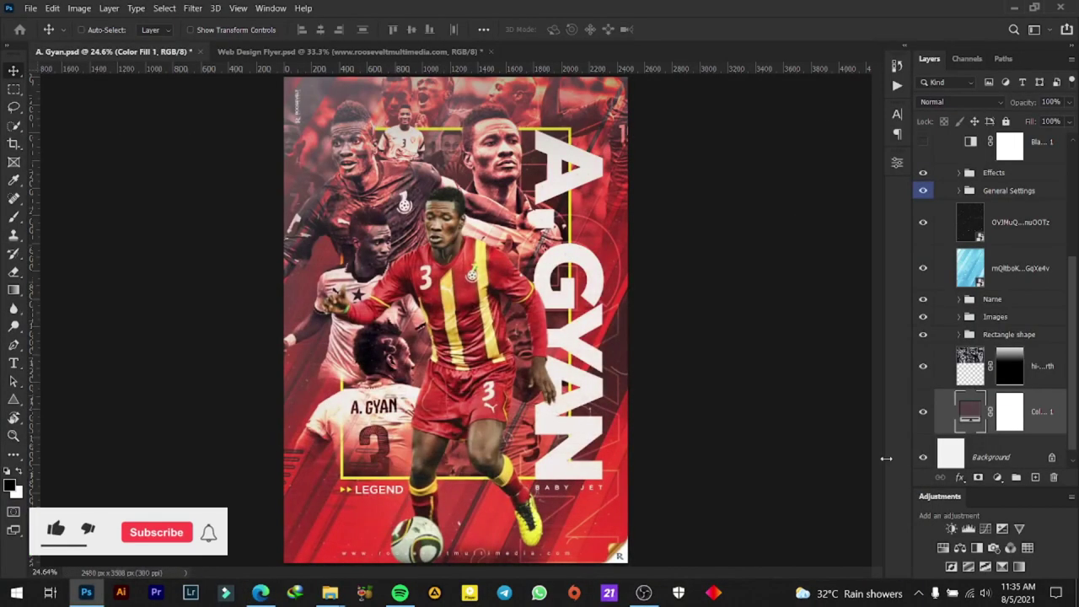
{"action": "mouse_move", "coordinate": [329, 592]}
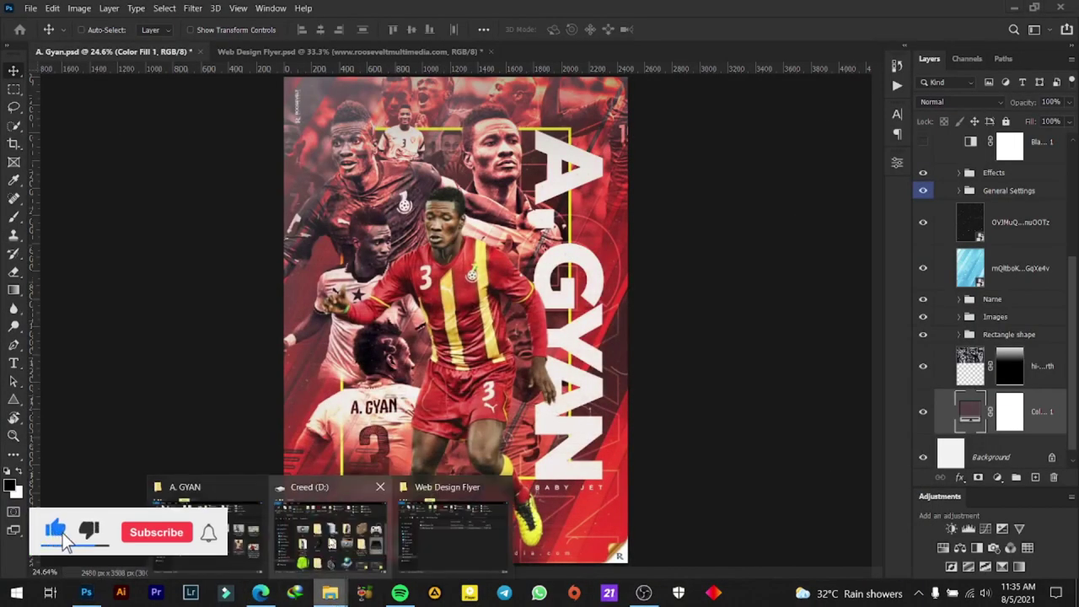
{"action": "left_click", "coordinate": [207, 531]}
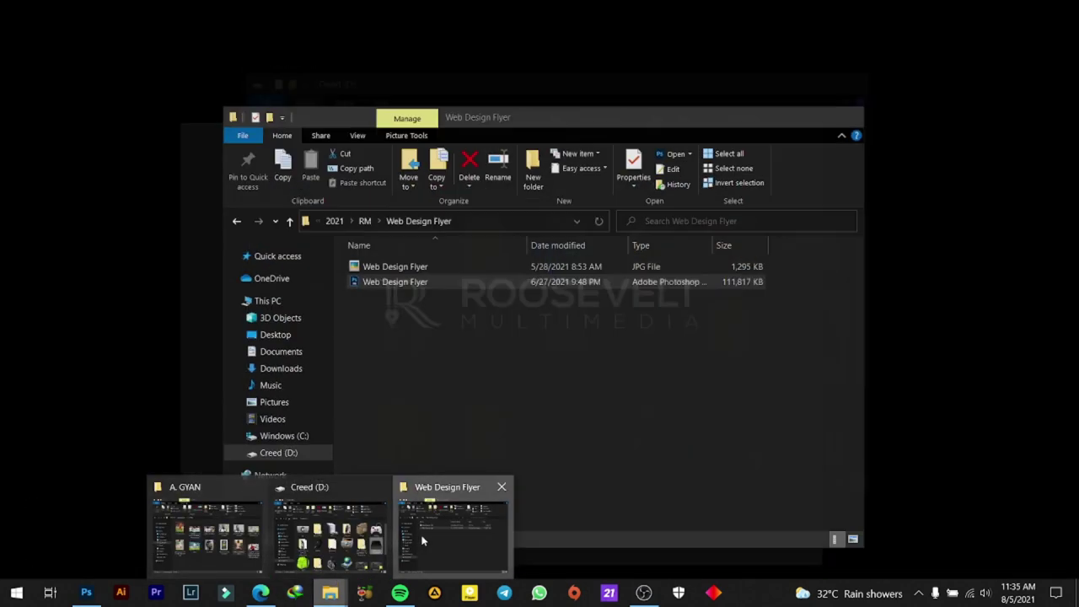
{"action": "left_click", "coordinate": [423, 540]}
{"action": "left_click", "coordinate": [281, 369]}
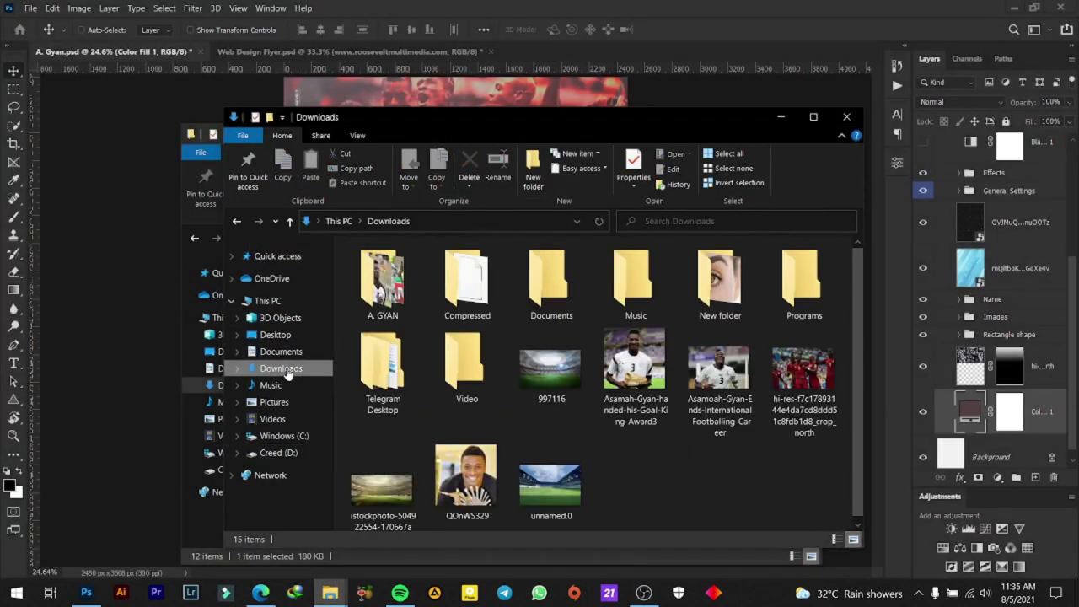
{"action": "left_click", "coordinate": [549, 366]}
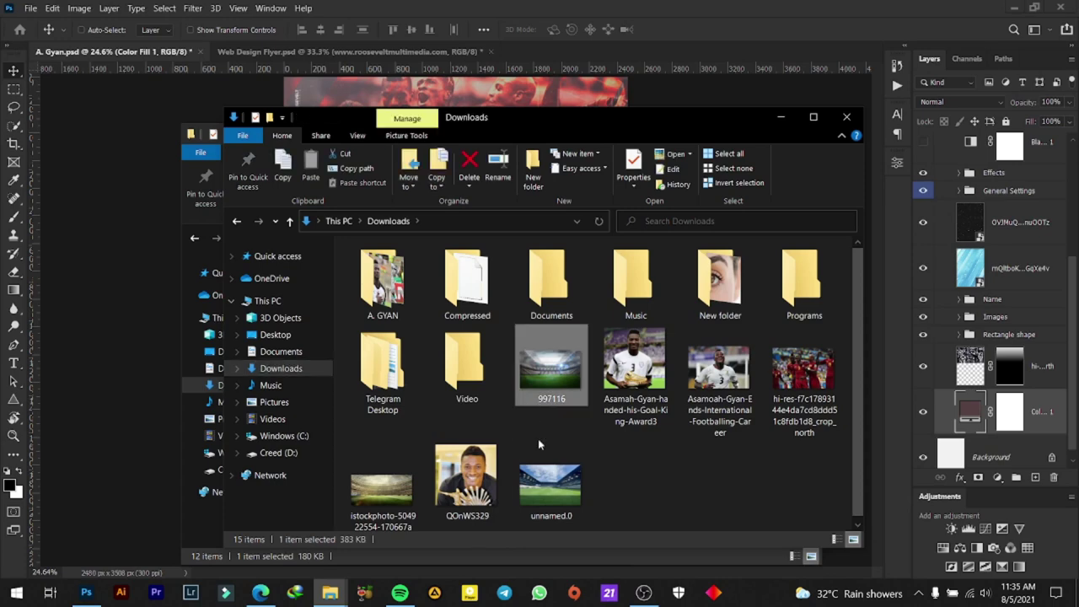
{"action": "left_click", "coordinate": [377, 489], "text": "ctrl"}
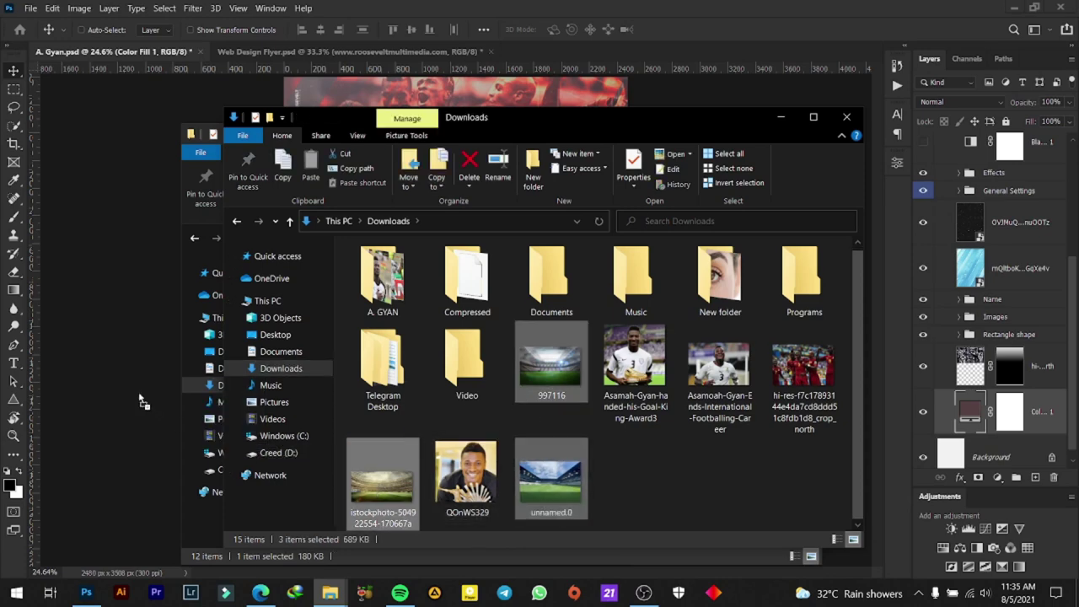
{"action": "left_click_drag", "start_coordinate": [377, 491], "coordinate": [137, 393]}
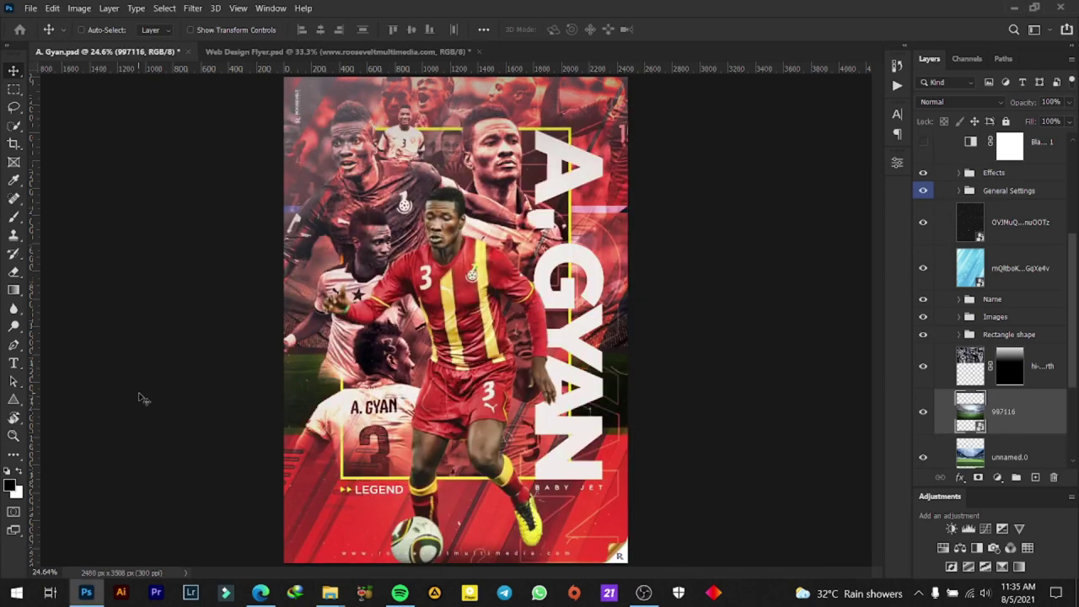
Hide the unnamed.0 stadium layer and select the istockphoto layer
{"action": "scroll", "coordinate": [994, 337], "scroll_direction": "down", "scroll_amount": 4}
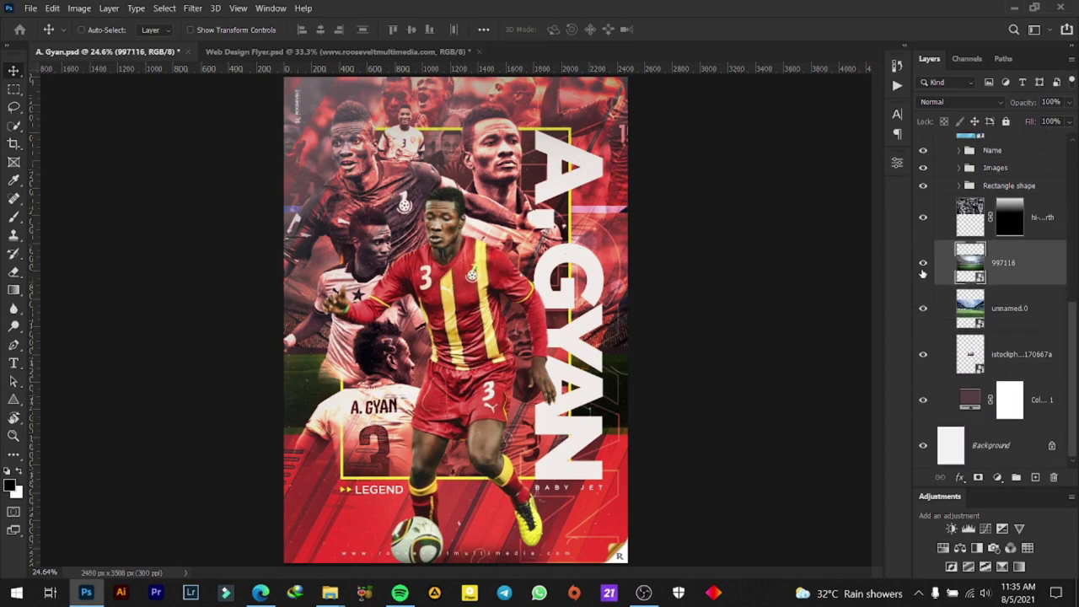
{"action": "left_click", "coordinate": [923, 309]}
{"action": "key", "text": "alt+bracketleft"}
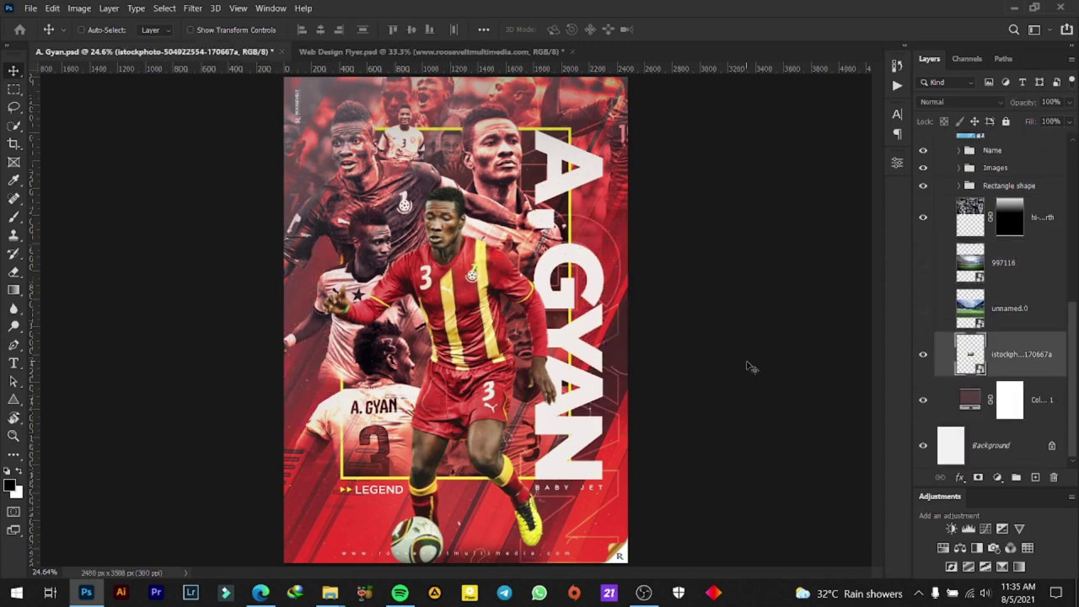
Scale the istockphoto stadium photo to about 720%, reposition it, then delete the layer
{"action": "key", "text": "ctrl+t"}
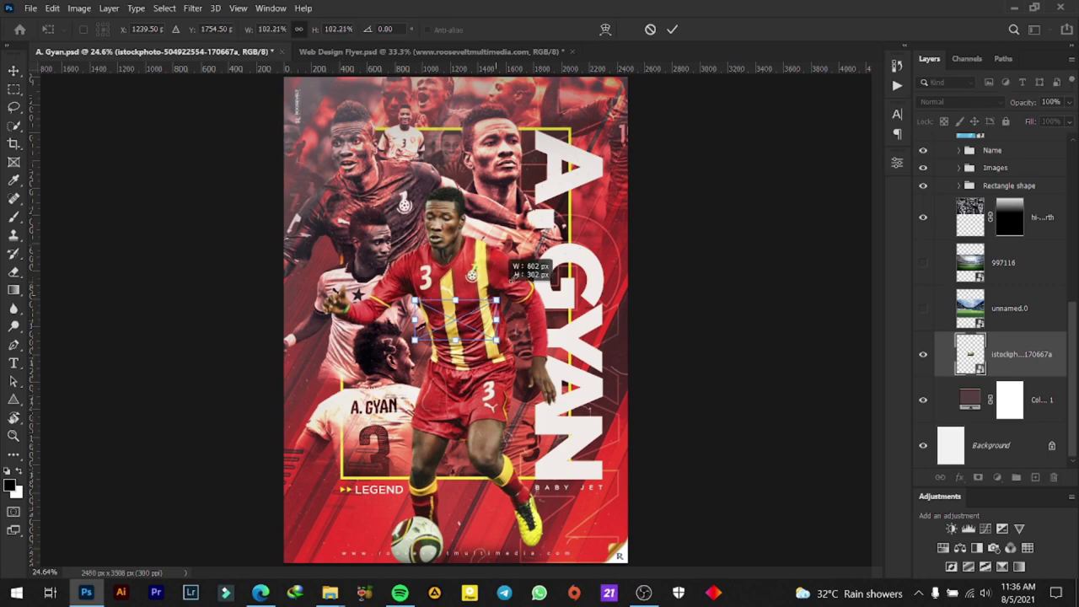
{"action": "left_click_drag", "start_coordinate": [498, 301], "coordinate": [692, 203]}
{"action": "left_click_drag", "start_coordinate": [612, 329], "coordinate": [613, 360]}
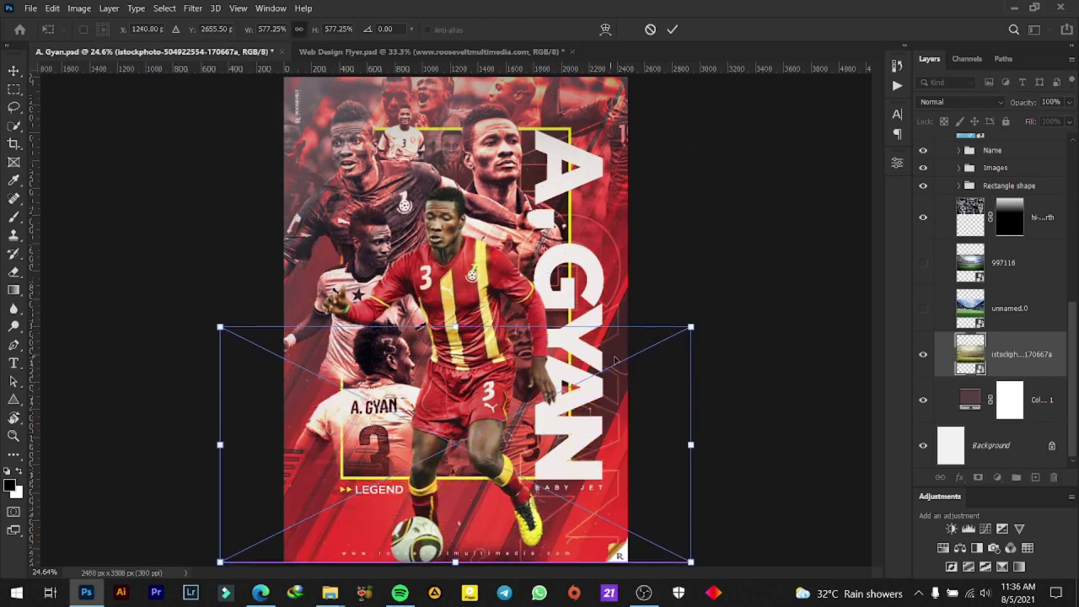
{"action": "left_click_drag", "start_coordinate": [690, 326], "coordinate": [732, 269]}
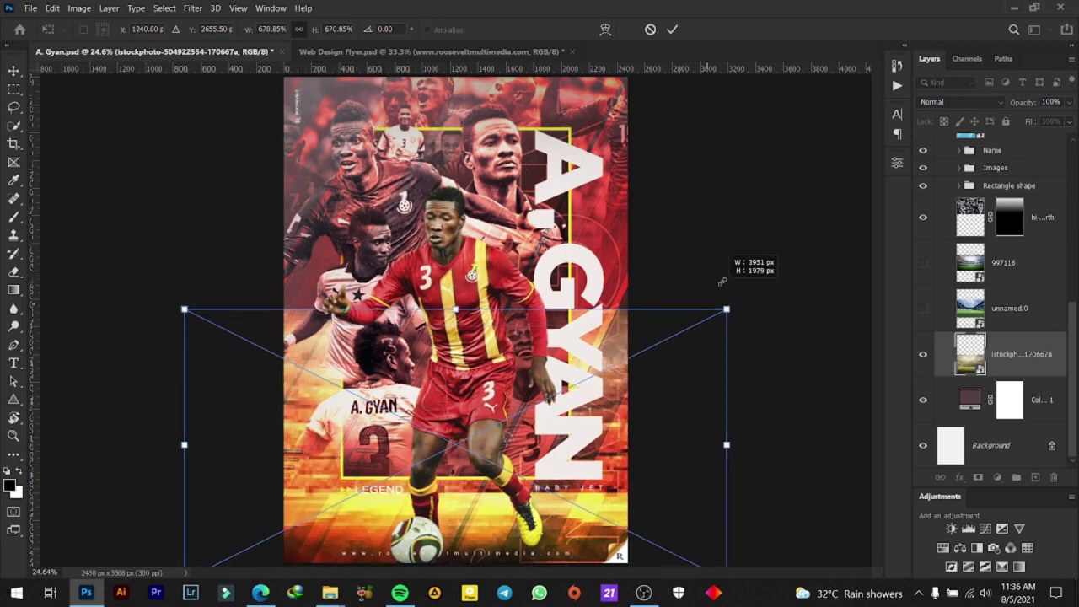
{"action": "left_click", "coordinate": [673, 30]}
{"action": "scroll", "coordinate": [596, 393], "scroll_direction": "down", "scroll_amount": 3}
{"action": "scroll", "coordinate": [475, 419], "scroll_direction": "up", "scroll_amount": 2}
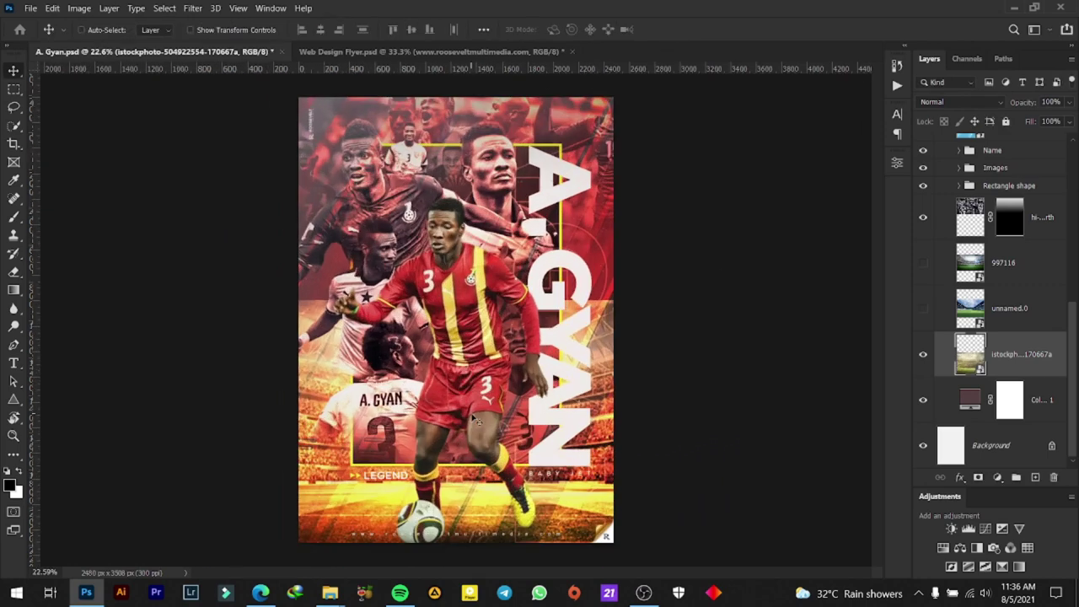
{"action": "left_click_drag", "start_coordinate": [477, 452], "coordinate": [477, 429]}
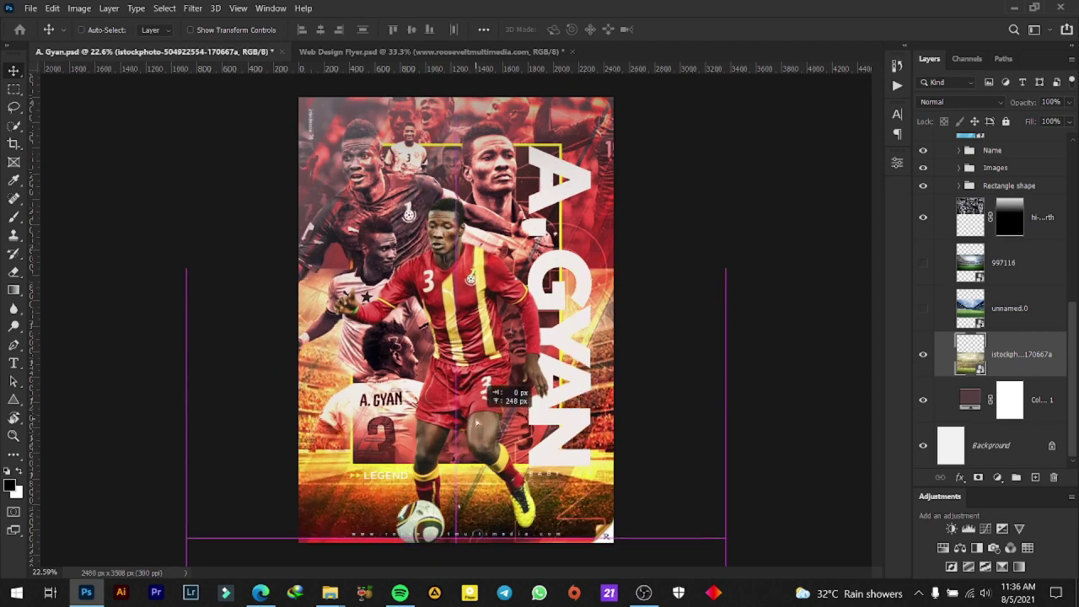
{"action": "key", "text": "Delete"}
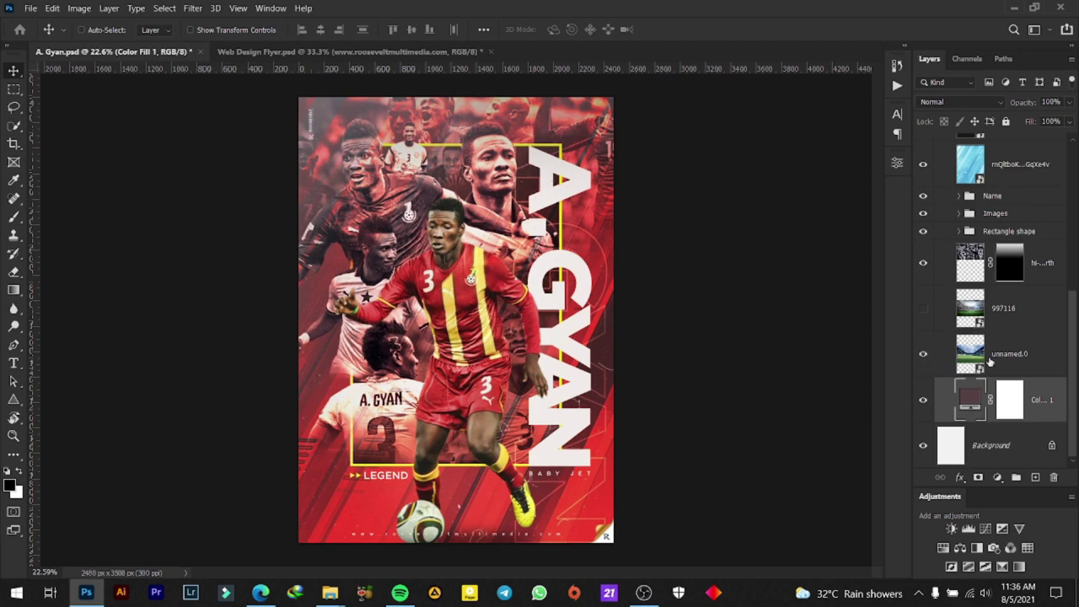
Scale the unnamed.0 stadium image to about 77% and move it lower on the poster
{"action": "left_click", "coordinate": [1022, 356]}
{"action": "key", "text": "ctrl+t"}
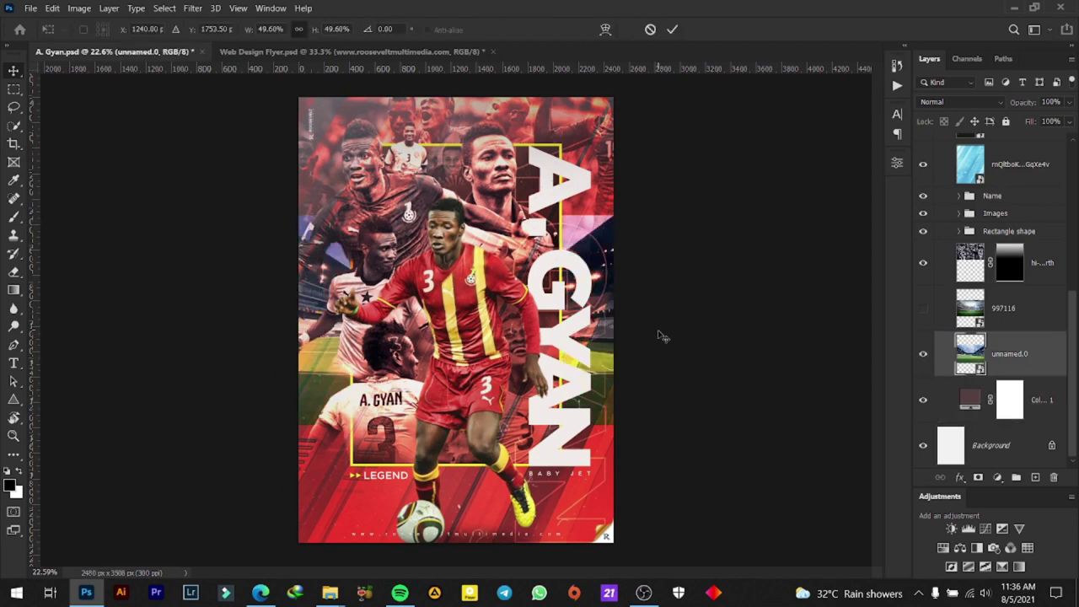
{"action": "scroll", "coordinate": [563, 266], "scroll_direction": "down", "scroll_amount": 1}
{"action": "scroll", "coordinate": [563, 266], "scroll_direction": "down", "scroll_amount": 1}
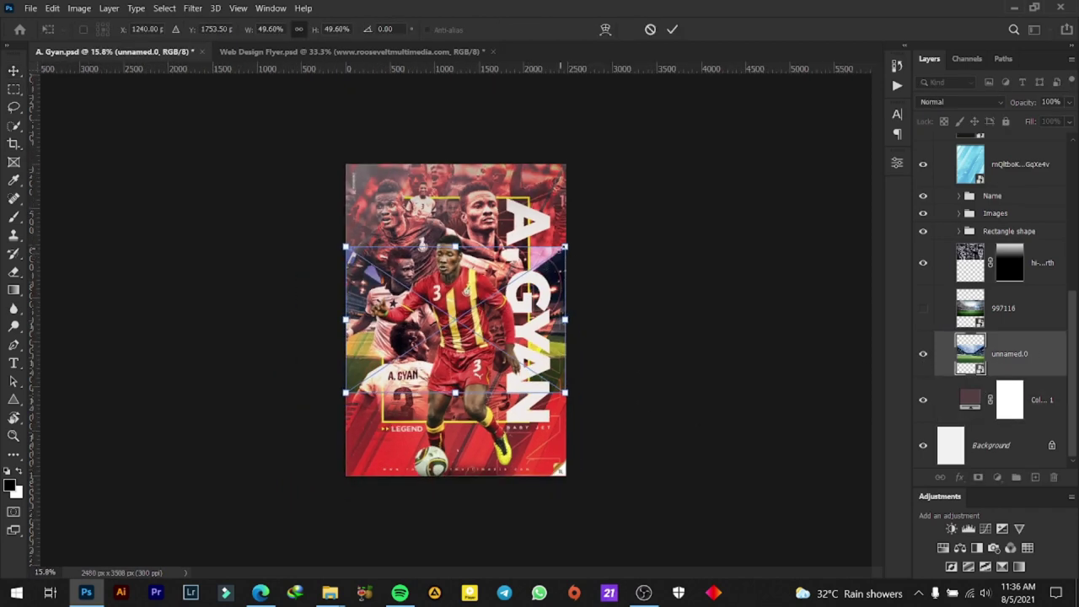
{"action": "left_click_drag", "start_coordinate": [564, 247], "coordinate": [598, 225]}
{"action": "left_click_drag", "start_coordinate": [554, 258], "coordinate": [554, 317]}
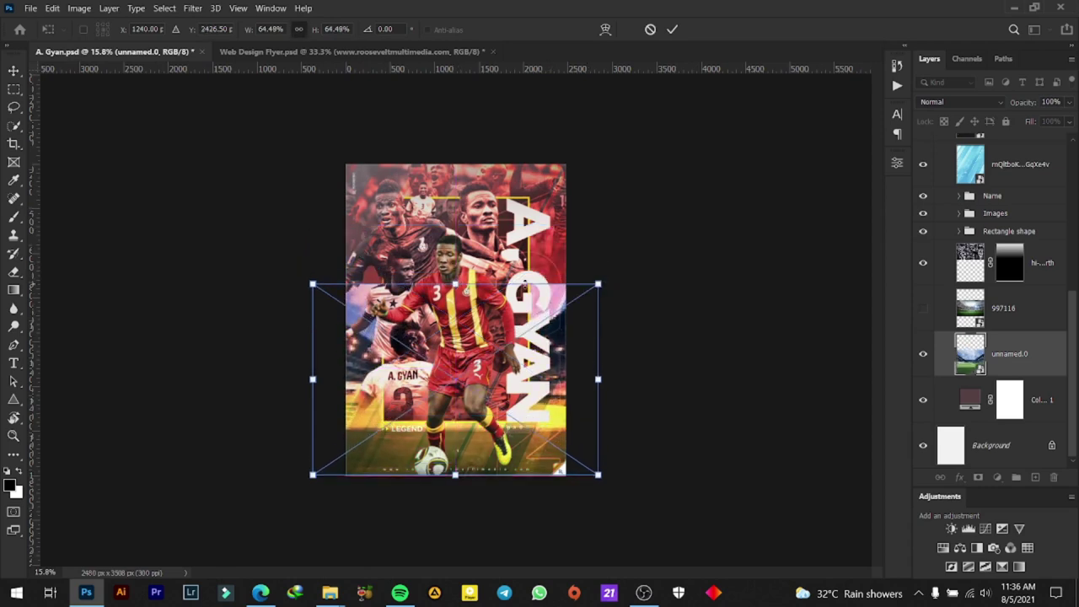
{"action": "left_click_drag", "start_coordinate": [599, 283], "coordinate": [634, 264]}
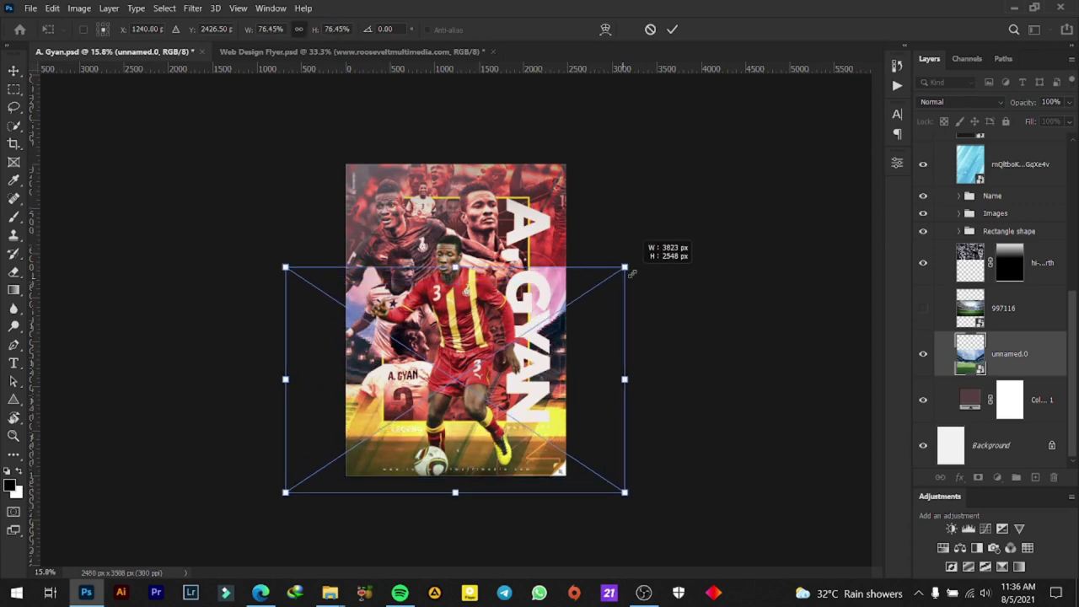
{"action": "left_click", "coordinate": [673, 30]}
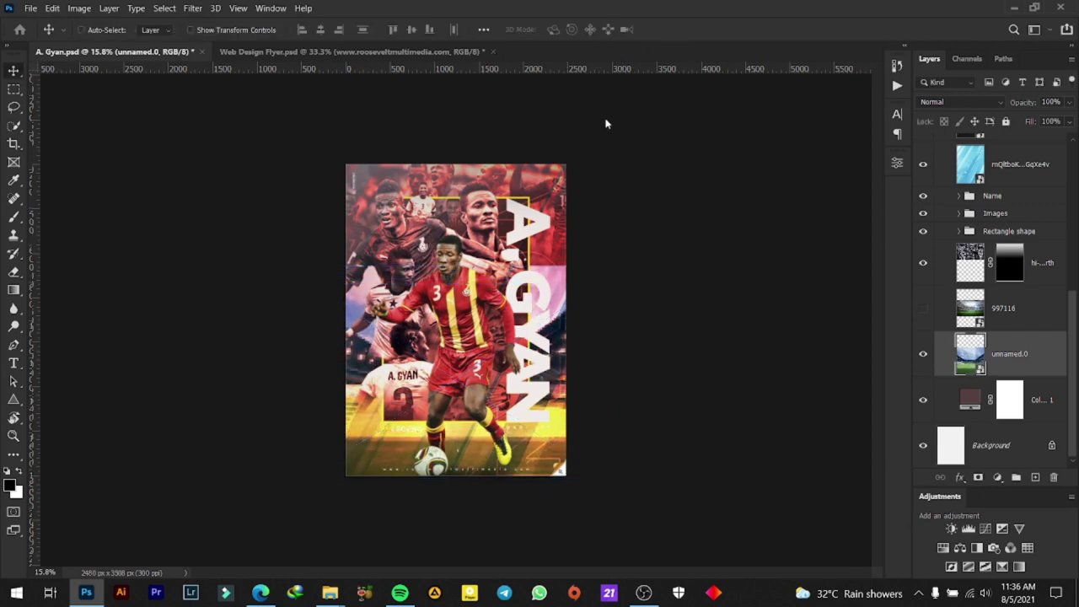
Shift the unnamed.0 image further down, delete its layer, and show layer 997116
{"action": "scroll", "coordinate": [542, 447], "scroll_direction": "up", "scroll_amount": 2}
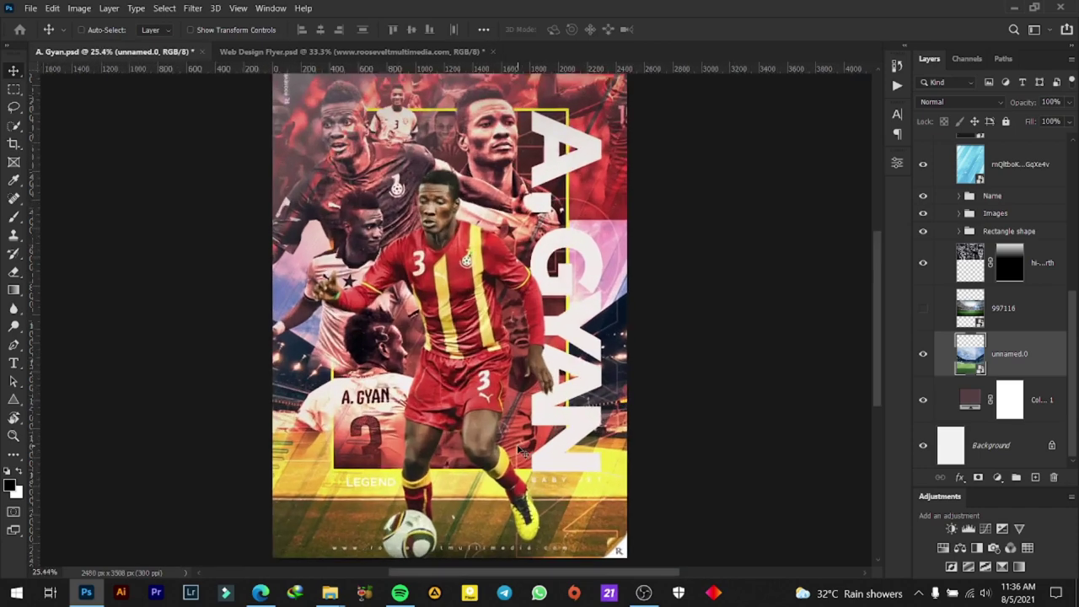
{"action": "scroll", "coordinate": [524, 451], "scroll_direction": "up", "scroll_amount": 2}
{"action": "mouse_move", "coordinate": [523, 447]}
{"action": "left_mouse_down"}
{"action": "mouse_move", "coordinate": [521, 474]}
{"action": "mouse_move", "coordinate": [506, 473]}
{"action": "left_mouse_up"}
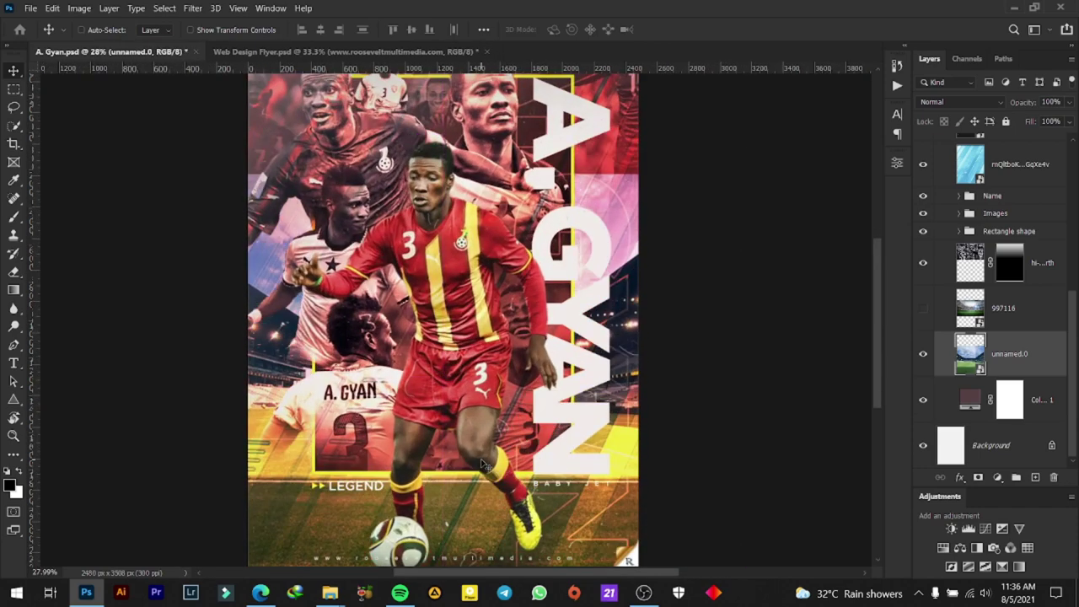
{"action": "key", "text": "alt+bracketleft"}
{"action": "left_click", "coordinate": [924, 355]}
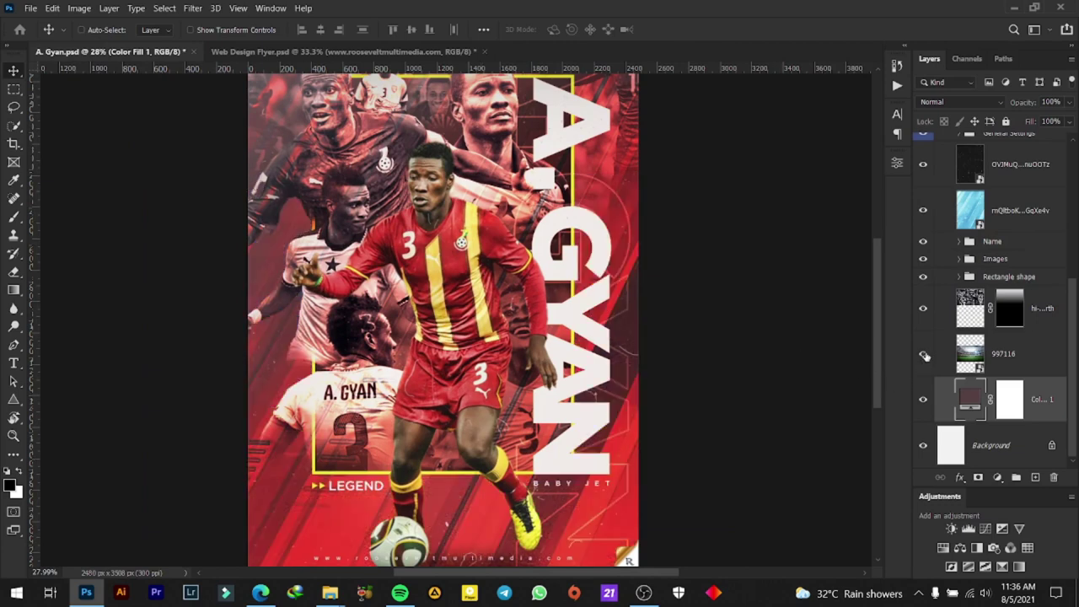
Scale the 997116 stadium photo to about 54% and move its pitch to the poster's bottom
{"action": "left_click", "coordinate": [988, 346]}
{"action": "scroll", "coordinate": [499, 444], "scroll_direction": "down", "scroll_amount": 2}
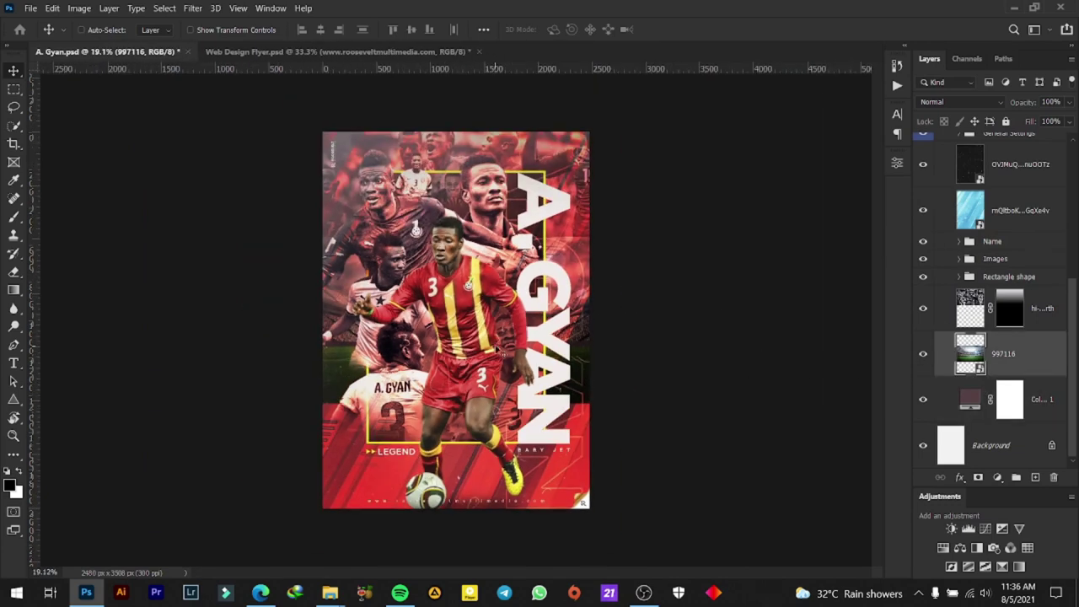
{"action": "mouse_move", "coordinate": [573, 267]}
{"action": "left_mouse_down"}
{"action": "mouse_move", "coordinate": [564, 167]}
{"action": "mouse_move", "coordinate": [588, 375]}
{"action": "left_mouse_up"}
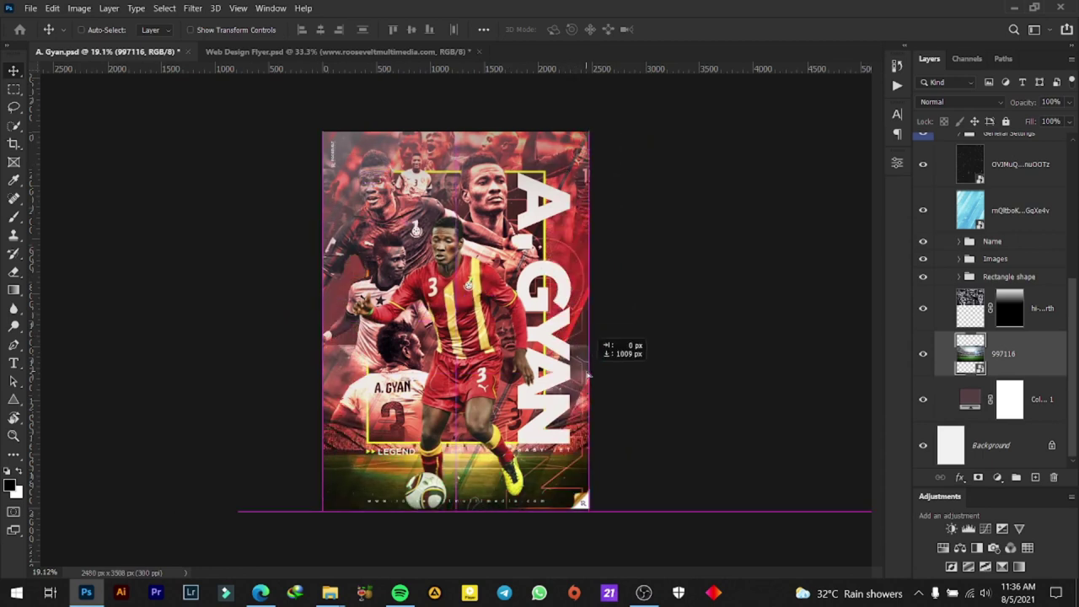
{"action": "key", "text": "ctrl+t"}
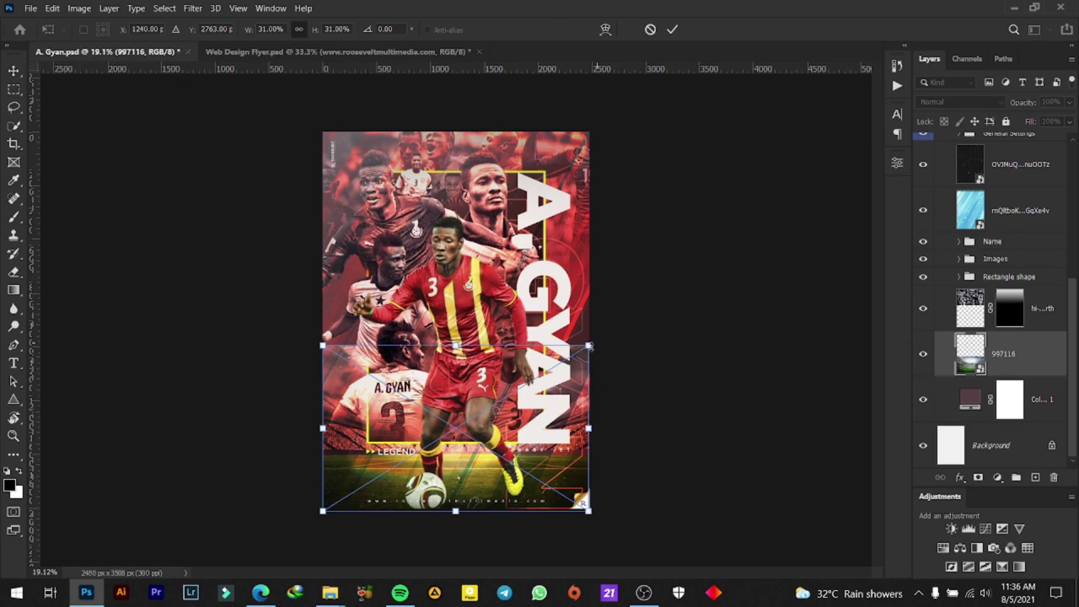
{"action": "left_click_drag", "start_coordinate": [588, 345], "coordinate": [686, 285]}
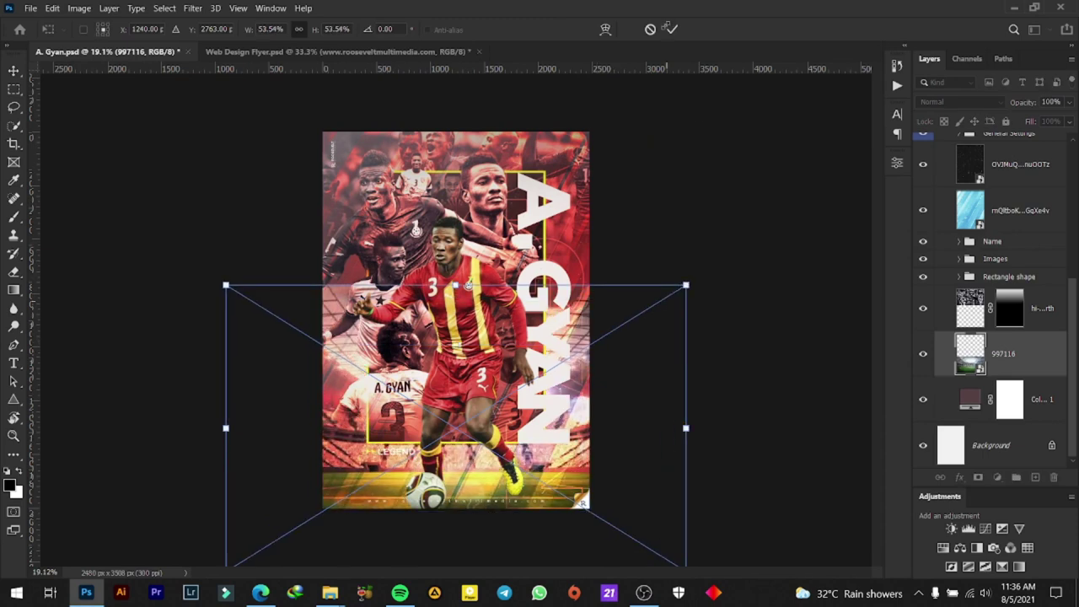
{"action": "left_click", "coordinate": [670, 28]}
{"action": "left_click_drag", "start_coordinate": [526, 462], "coordinate": [510, 408]}
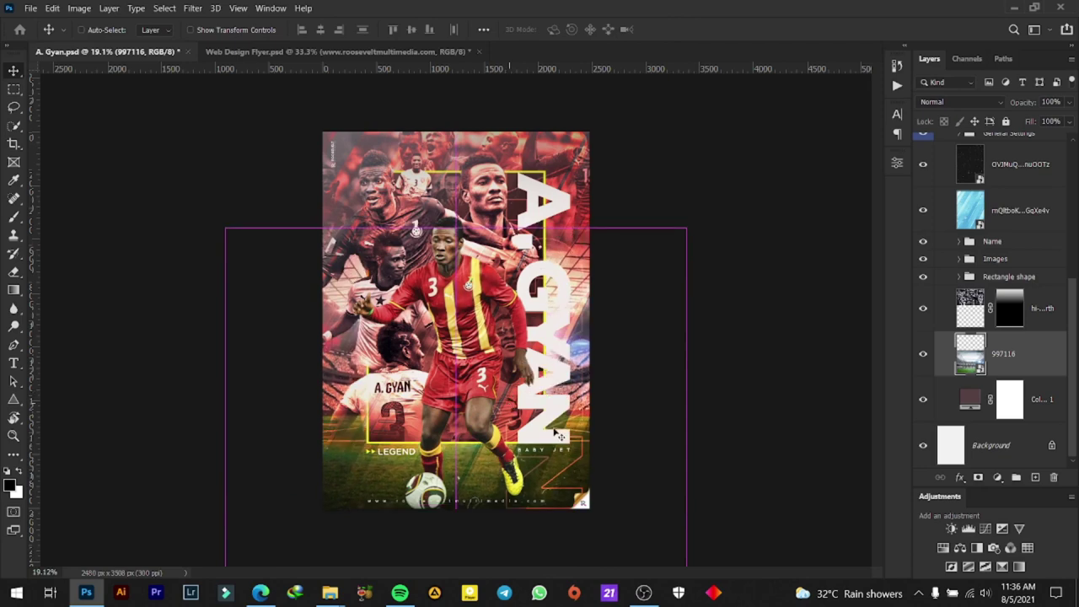
Add a white layer mask to the 997116 stadium layer
{"action": "scroll", "coordinate": [530, 410], "scroll_direction": "up", "scroll_amount": 2}
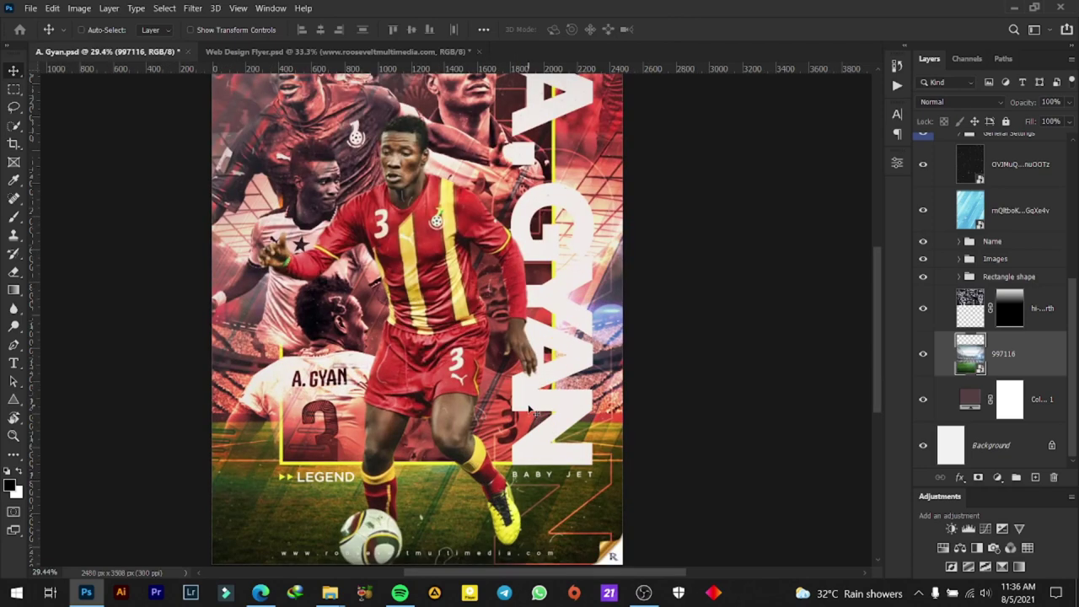
{"action": "scroll", "coordinate": [529, 410], "scroll_direction": "down", "scroll_amount": 2}
{"action": "scroll", "coordinate": [526, 426], "scroll_direction": "down", "scroll_amount": 1}
{"action": "scroll", "coordinate": [523, 434], "scroll_direction": "down", "scroll_amount": 1}
{"action": "scroll", "coordinate": [523, 433], "scroll_direction": "down", "scroll_amount": 1}
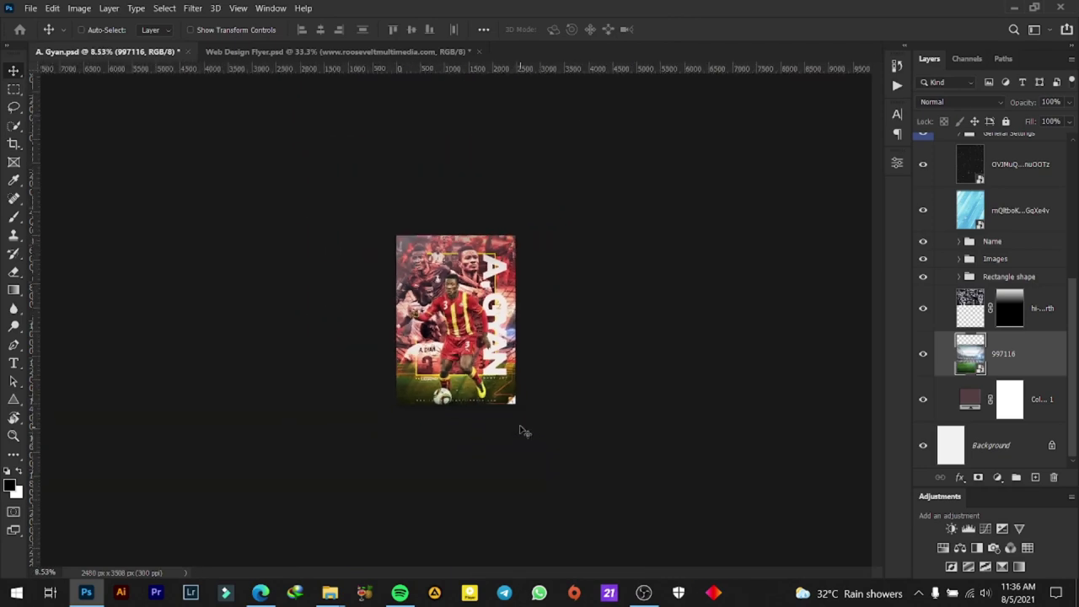
{"action": "scroll", "coordinate": [523, 432], "scroll_direction": "up", "scroll_amount": 2}
{"action": "scroll", "coordinate": [521, 421], "scroll_direction": "up", "scroll_amount": 1}
{"action": "scroll", "coordinate": [519, 414], "scroll_direction": "up", "scroll_amount": 1}
{"action": "scroll", "coordinate": [518, 399], "scroll_direction": "up", "scroll_amount": 2}
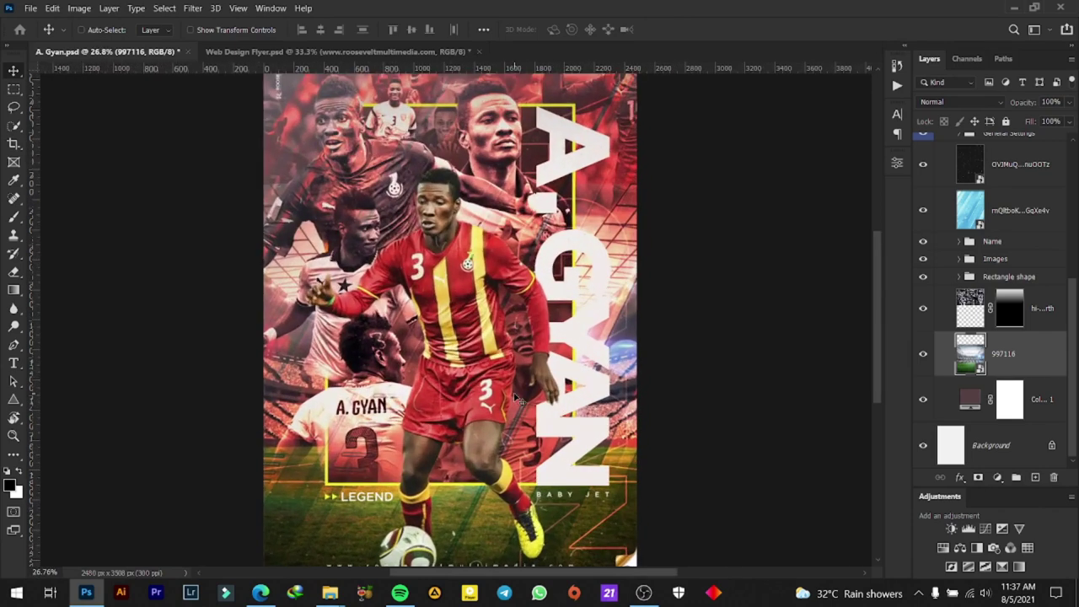
{"action": "scroll", "coordinate": [517, 399], "scroll_direction": "down", "scroll_amount": 1}
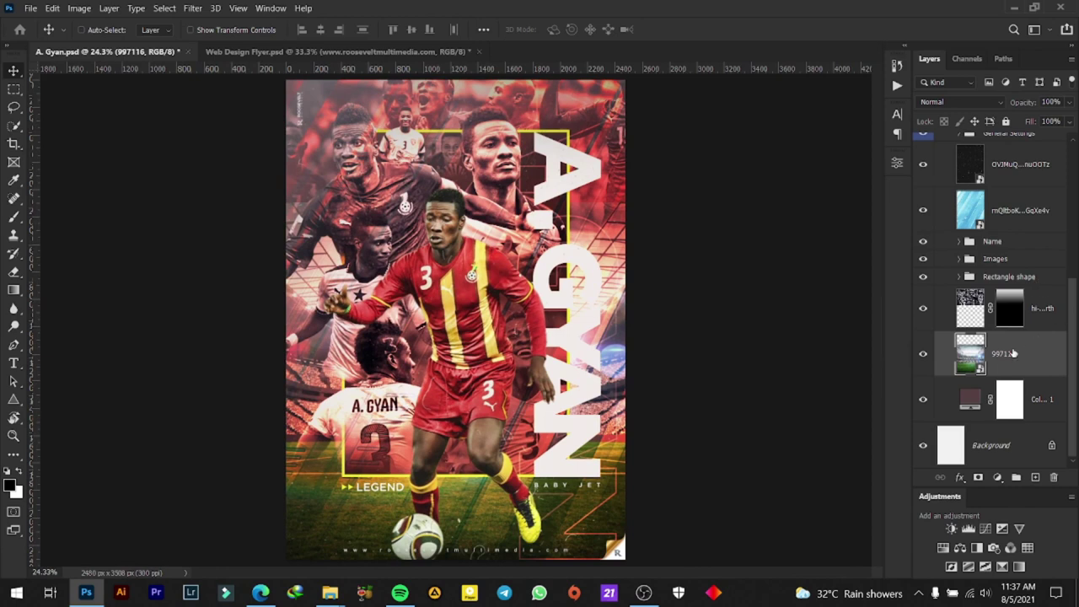
{"action": "left_click", "coordinate": [978, 477]}
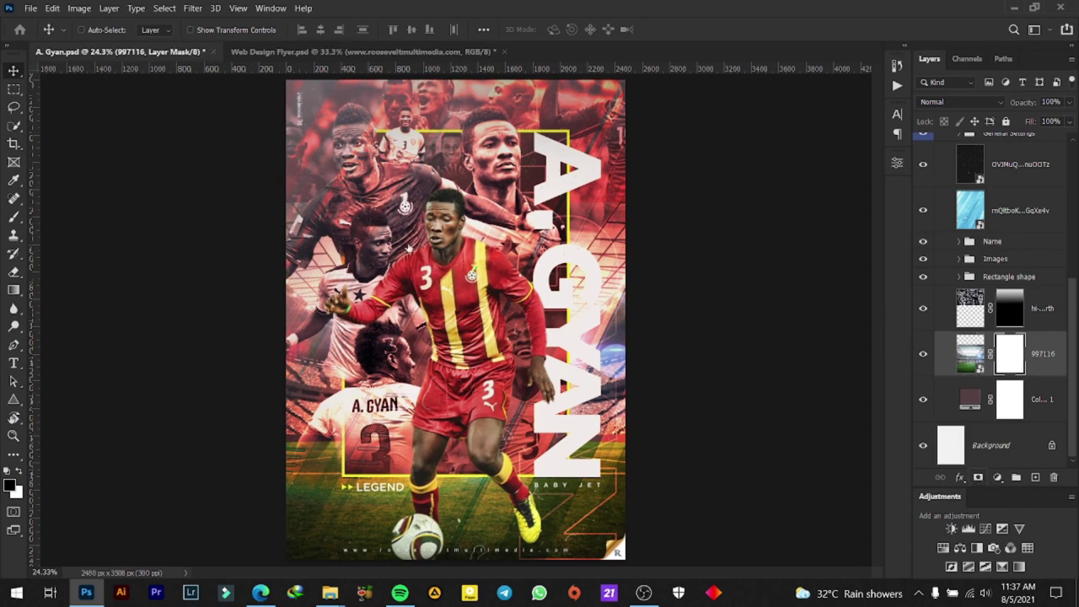
{"action": "key", "text": "g"}
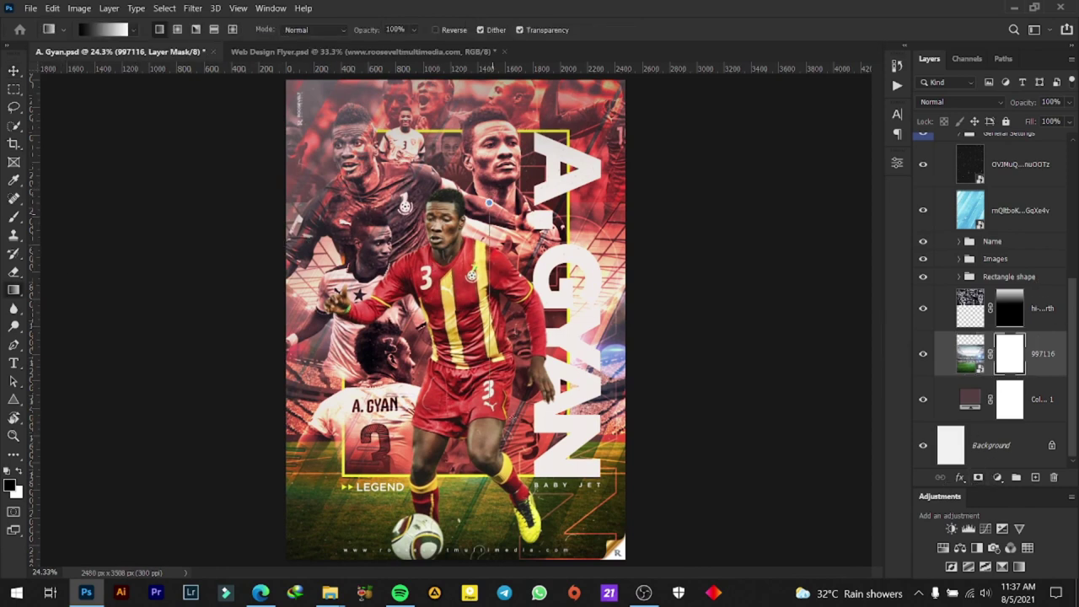
{"action": "left_click_drag", "start_coordinate": [488, 211], "coordinate": [508, 413]}
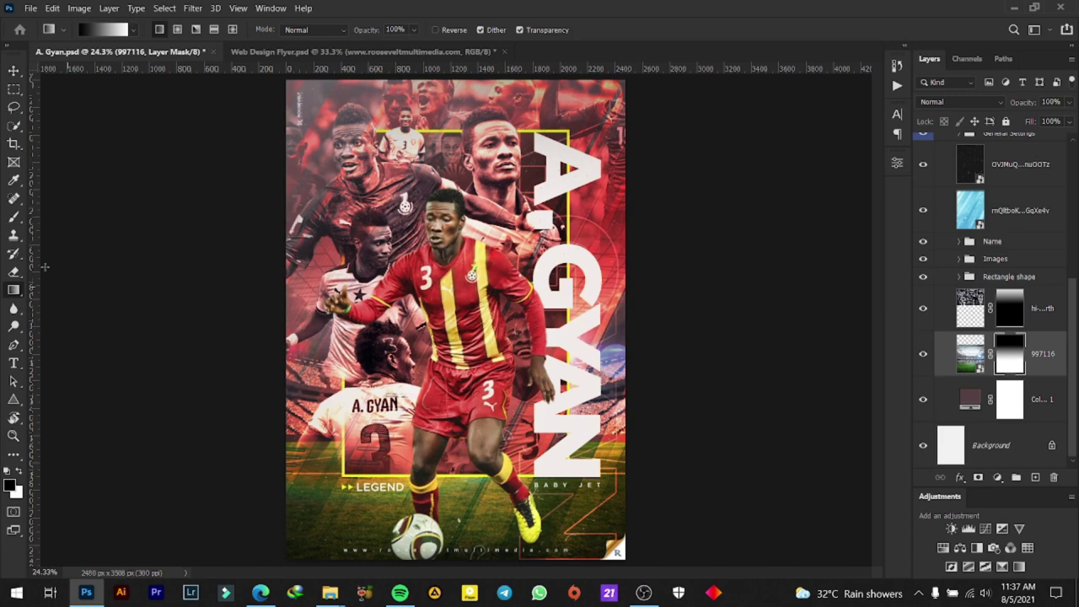
{"action": "left_click", "coordinate": [14, 70]}
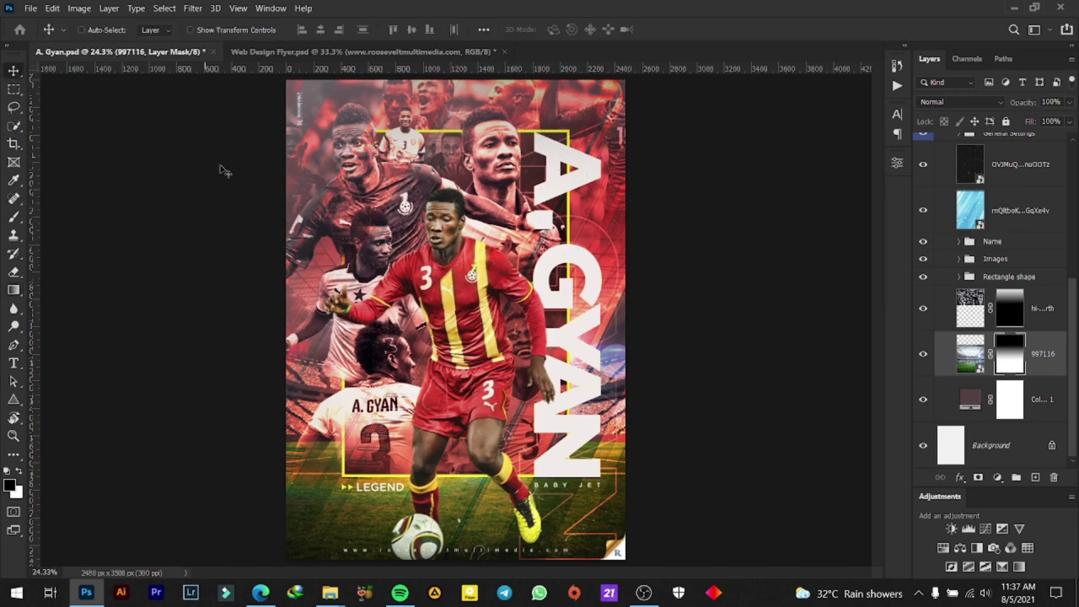
{"action": "scroll", "coordinate": [286, 228], "scroll_direction": "down", "scroll_amount": 2}
{"action": "scroll", "coordinate": [344, 287], "scroll_direction": "down", "scroll_amount": 2}
{"action": "scroll", "coordinate": [381, 312], "scroll_direction": "down", "scroll_amount": 1}
{"action": "scroll", "coordinate": [381, 312], "scroll_direction": "up", "scroll_amount": 2}
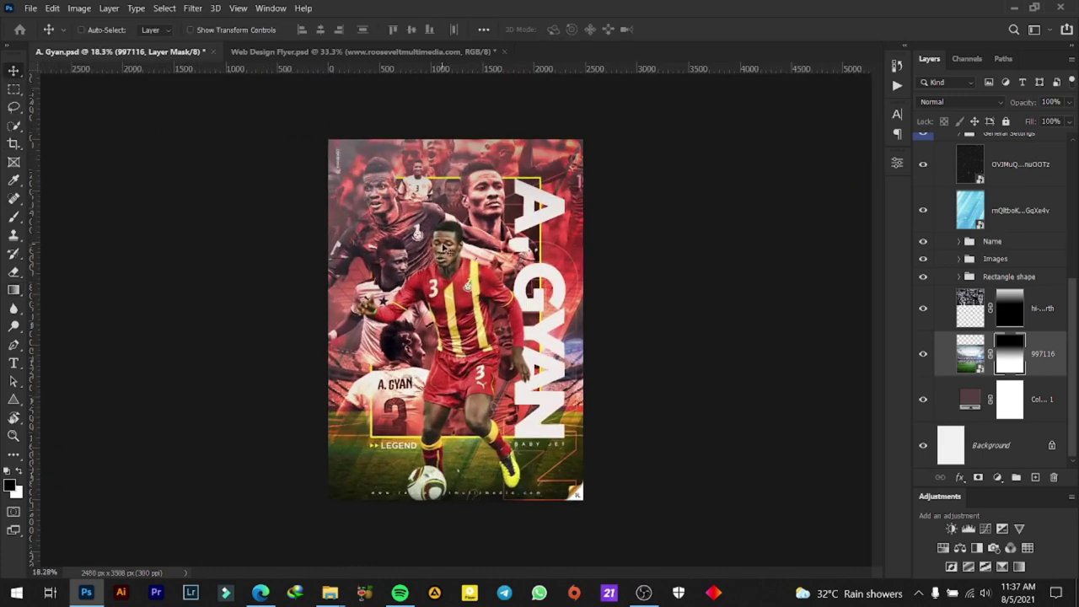
{"action": "scroll", "coordinate": [447, 251], "scroll_direction": "up", "scroll_amount": 3}
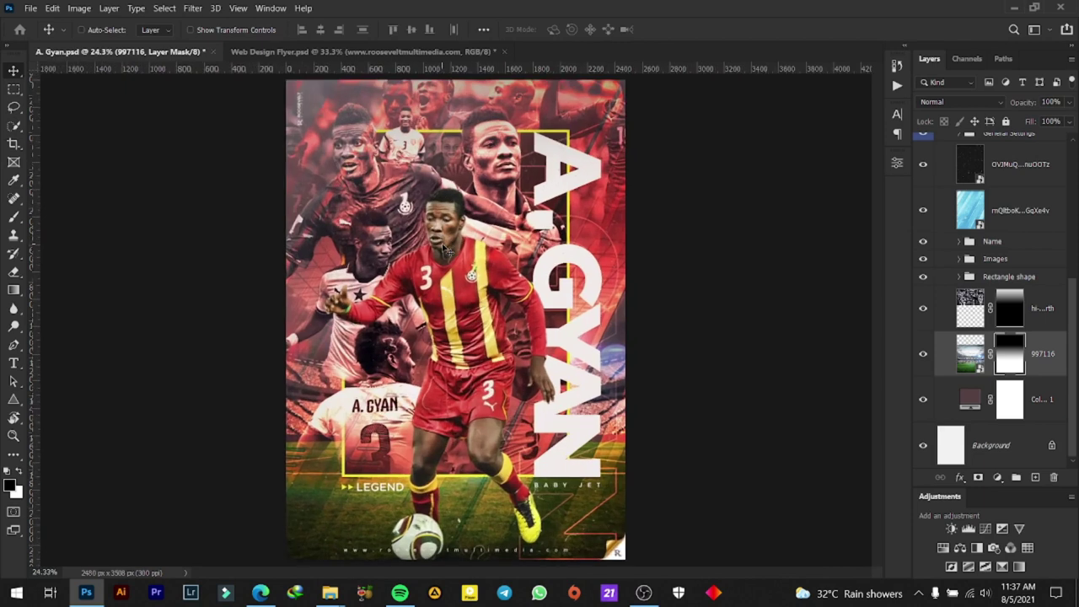
{"action": "left_click", "coordinate": [924, 358]}
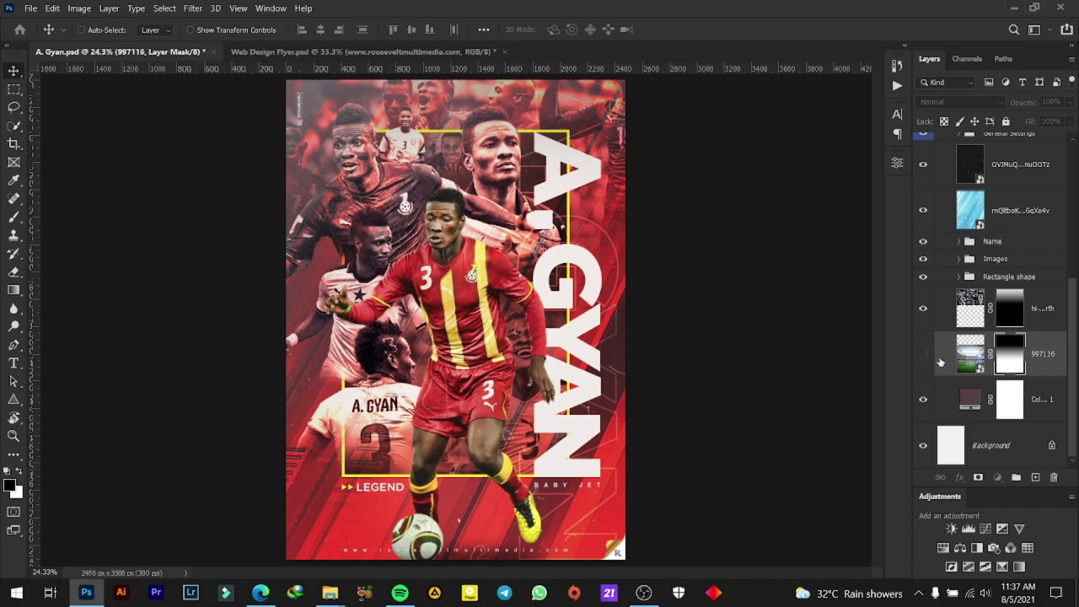
{"action": "left_click", "coordinate": [923, 355]}
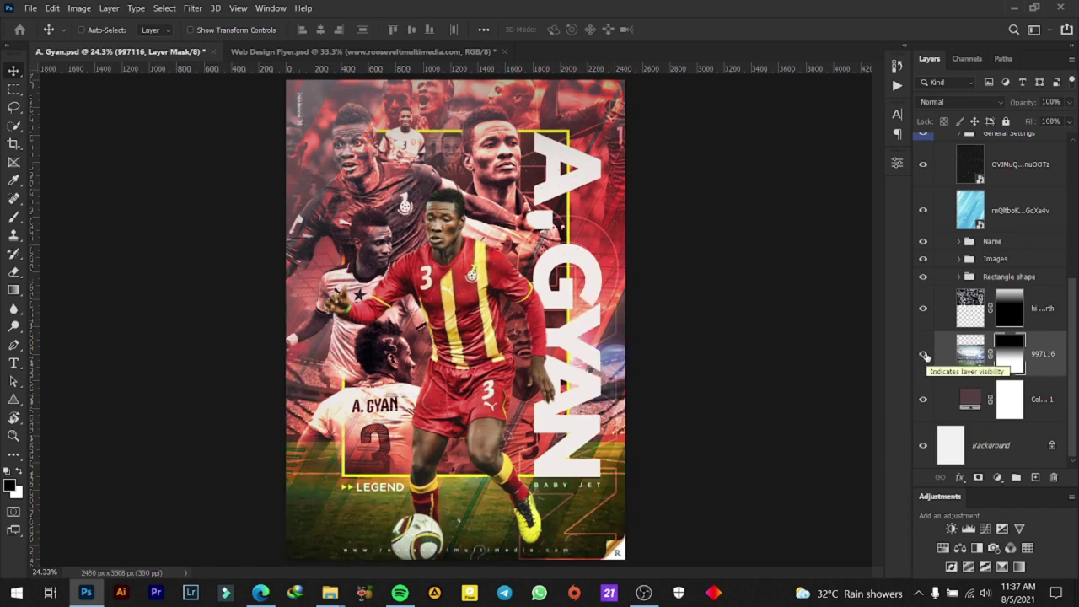
Lower the 997116 stadium layer's opacity, trying 30% and 54% before settling on 20%
{"action": "left_click", "coordinate": [968, 354]}
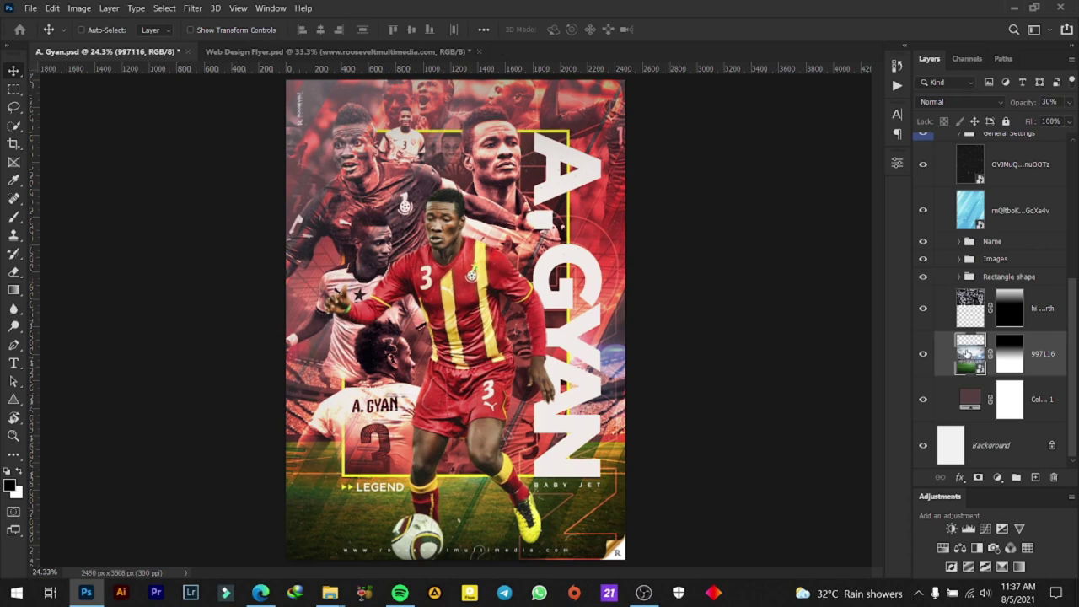
{"action": "key", "text": "ctrl+i"}
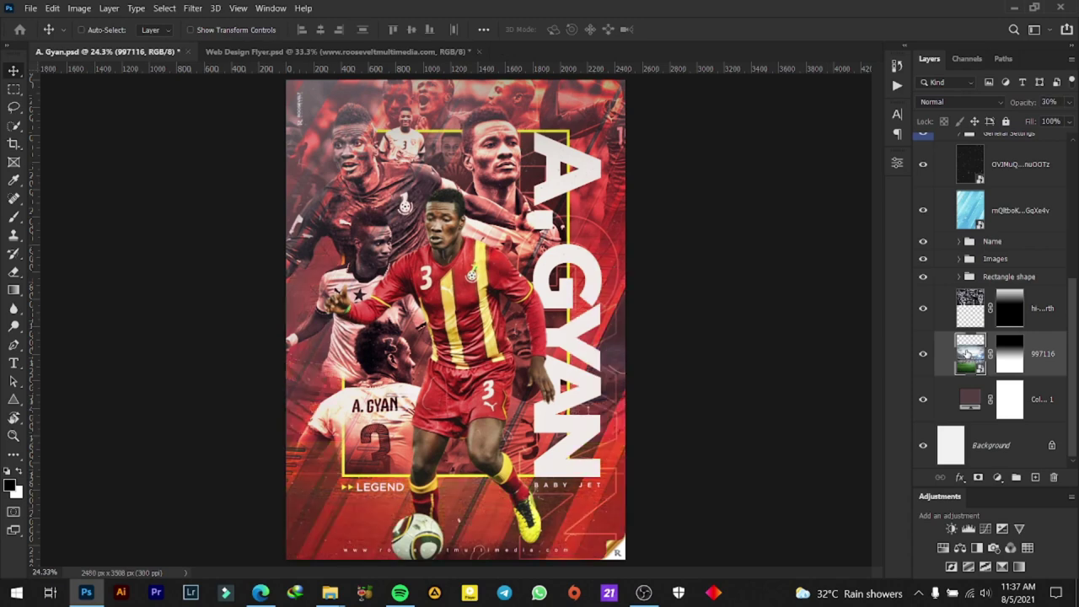
{"action": "scroll", "coordinate": [428, 346], "scroll_direction": "down", "scroll_amount": 3}
{"action": "scroll", "coordinate": [427, 346], "scroll_direction": "up", "scroll_amount": 4}
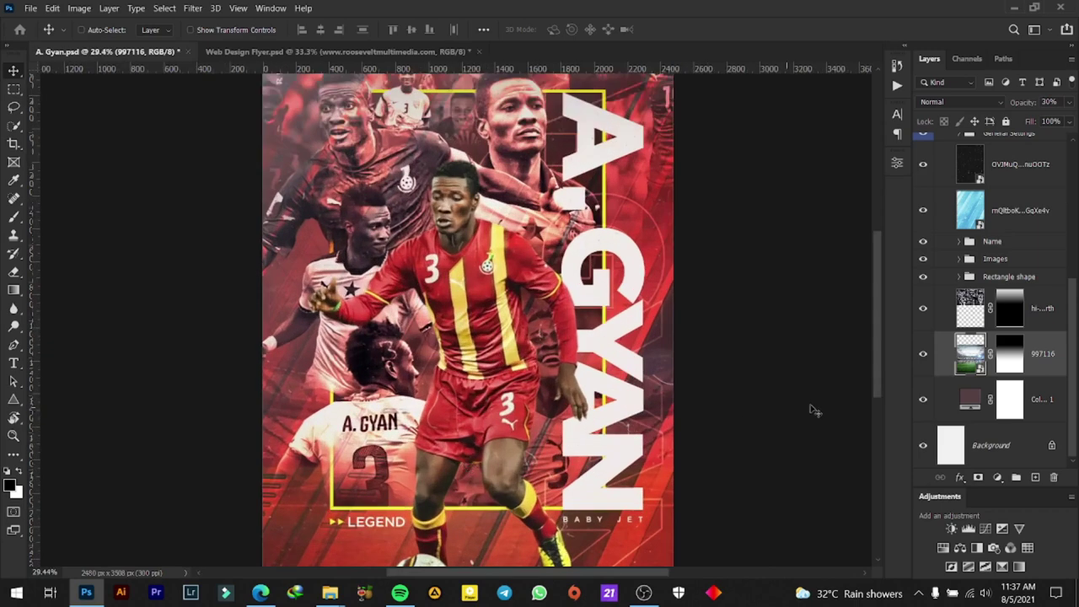
{"action": "double_click", "coordinate": [1048, 102]}
{"action": "type", "text": "54"}
{"action": "scroll", "coordinate": [590, 414], "scroll_direction": "down", "scroll_amount": 3}
{"action": "key", "text": "ctrl+0"}
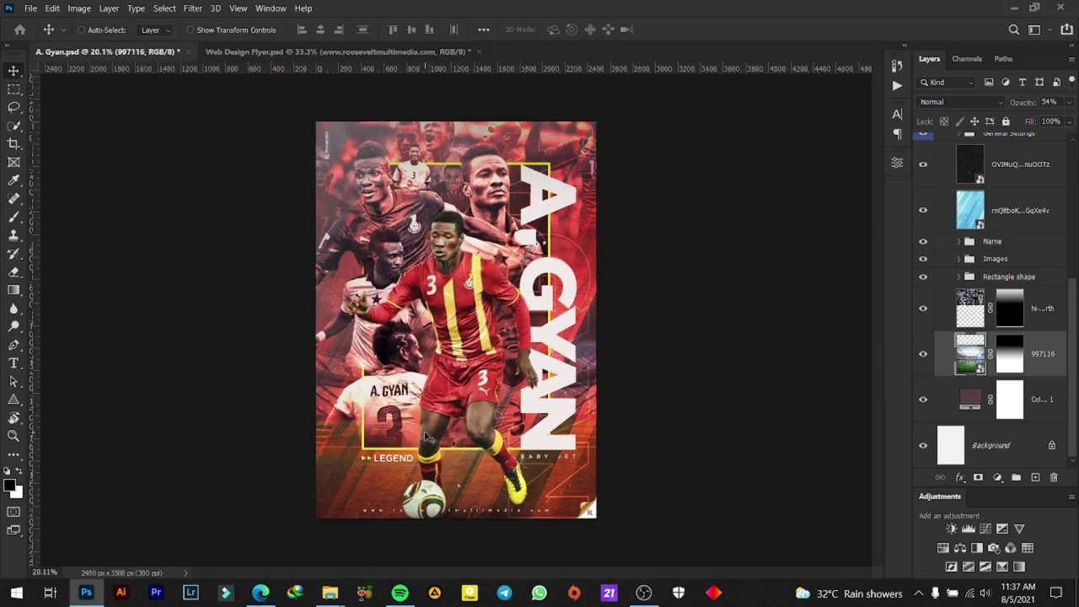
{"action": "left_click", "coordinate": [1054, 102]}
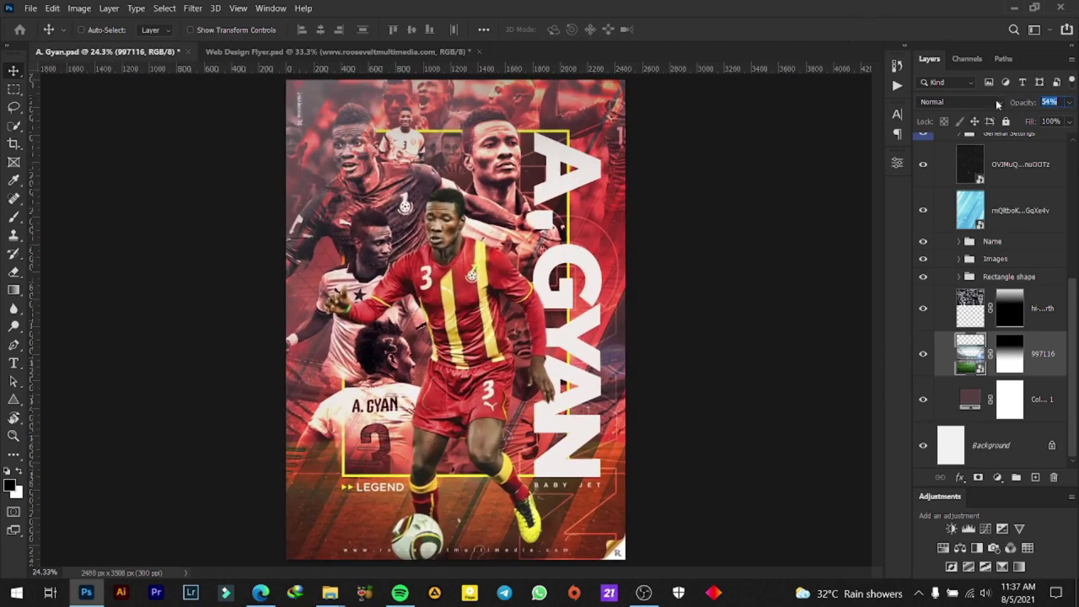
{"action": "type", "text": "20"}
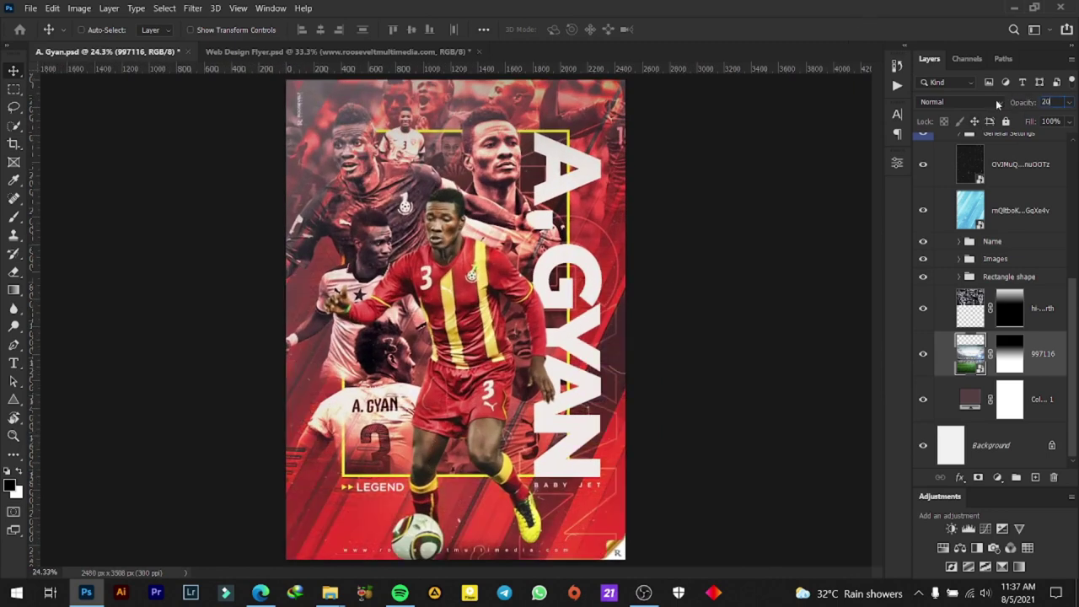
Hide and re-show the stadium layer to compare the 20% blend
{"action": "scroll", "coordinate": [320, 348], "scroll_direction": "up", "scroll_amount": 3}
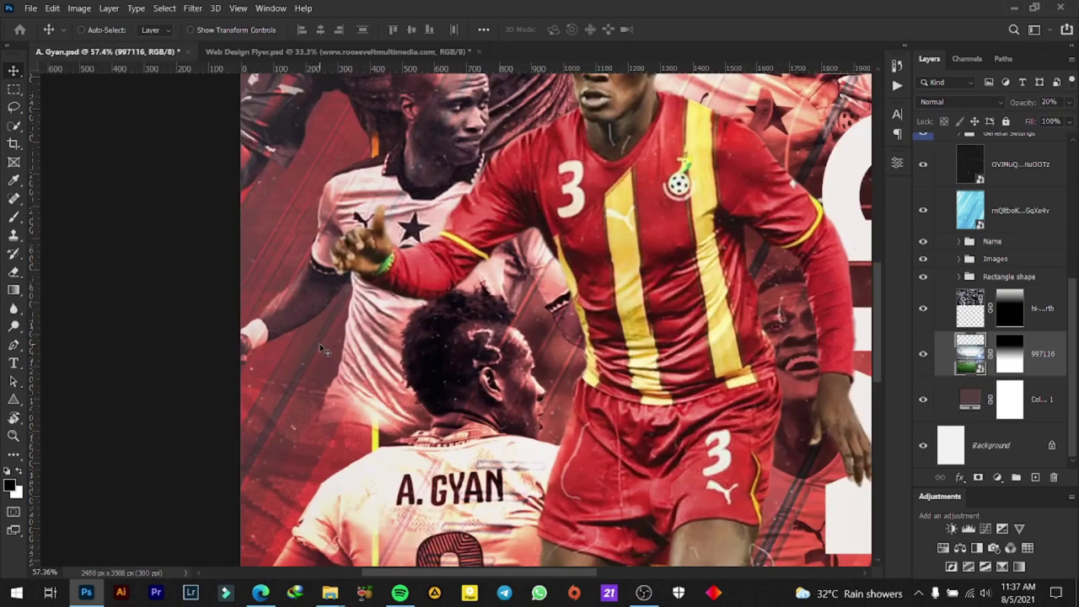
{"action": "scroll", "coordinate": [321, 349], "scroll_direction": "down", "scroll_amount": 3}
{"action": "scroll", "coordinate": [637, 354], "scroll_direction": "down", "scroll_amount": 1}
{"action": "scroll", "coordinate": [637, 355], "scroll_direction": "down", "scroll_amount": 1}
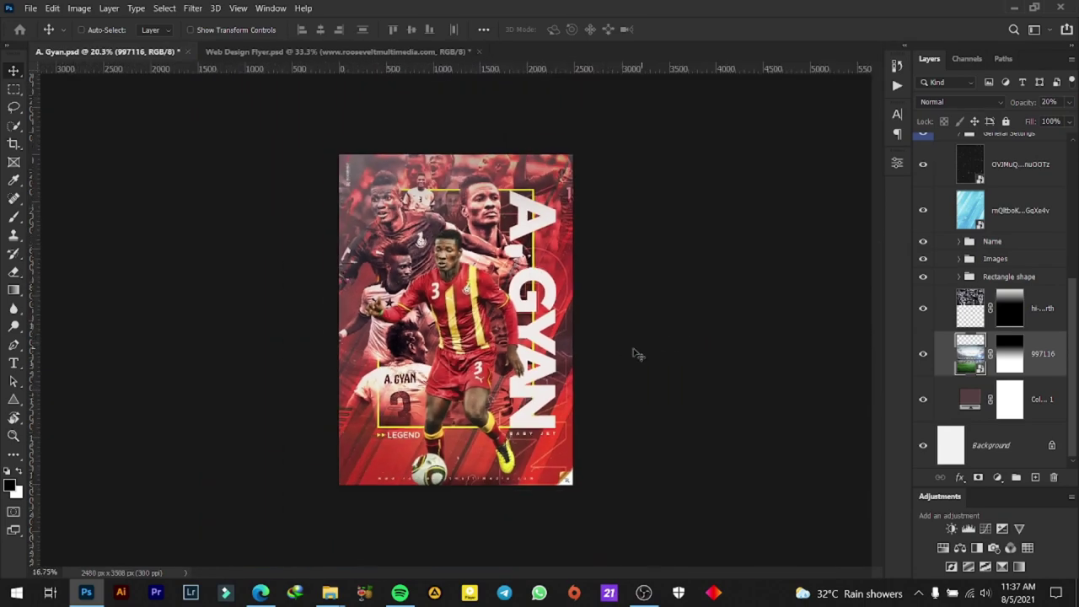
{"action": "scroll", "coordinate": [510, 368], "scroll_direction": "up", "scroll_amount": 2}
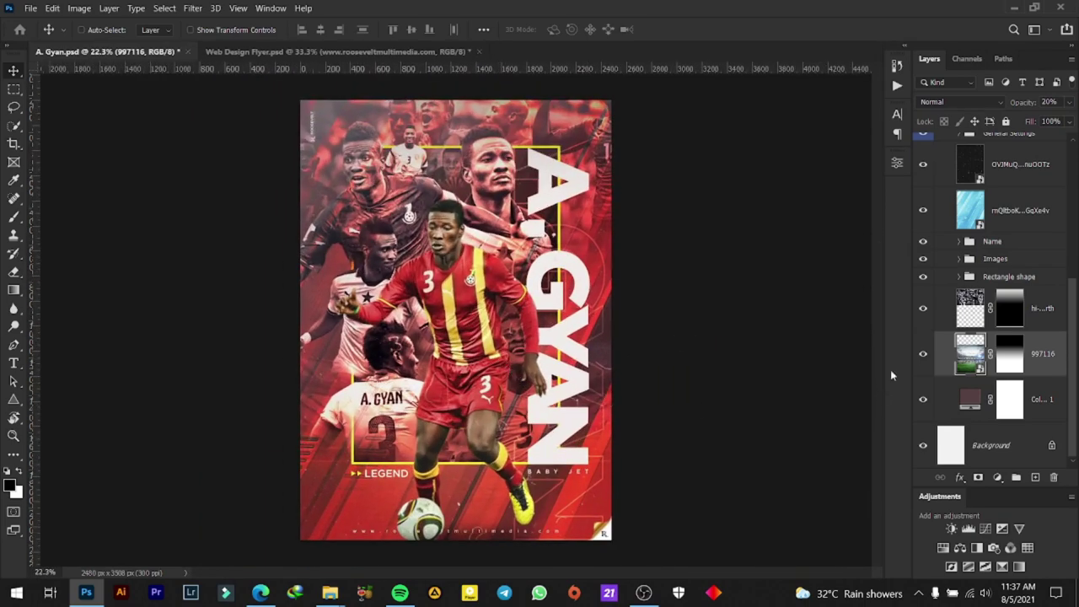
{"action": "left_click", "coordinate": [924, 355]}
{"action": "left_click", "coordinate": [924, 355]}
Pan to the poster's lower pitch and back to the main player to inspect the blend
{"action": "scroll", "coordinate": [587, 444], "scroll_direction": "down", "scroll_amount": 3}
{"action": "scroll", "coordinate": [459, 446], "scroll_direction": "up", "scroll_amount": 2}
{"action": "scroll", "coordinate": [459, 445], "scroll_direction": "up", "scroll_amount": 3}
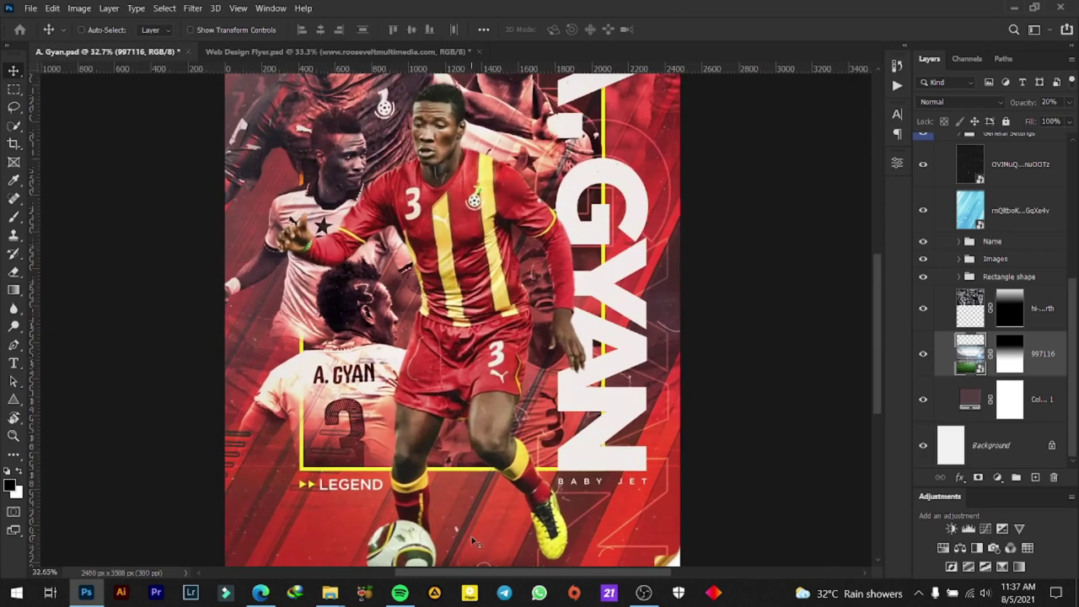
{"action": "left_click_drag", "start_coordinate": [471, 535], "coordinate": [479, 329]}
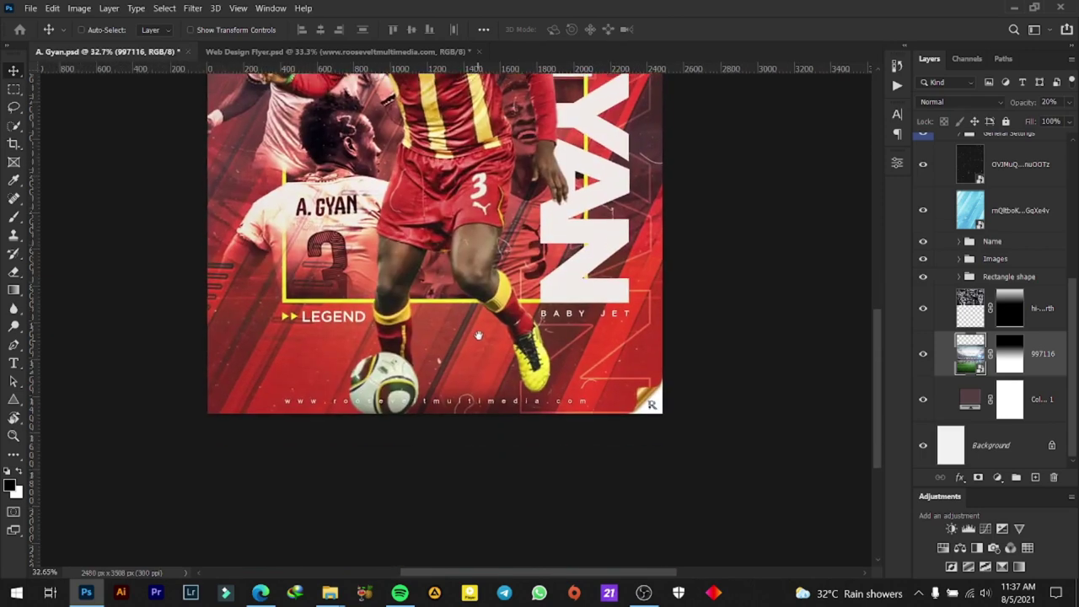
{"action": "scroll", "coordinate": [195, 280], "scroll_direction": "up", "scroll_amount": 2}
{"action": "scroll", "coordinate": [257, 160], "scroll_direction": "down", "scroll_amount": 2}
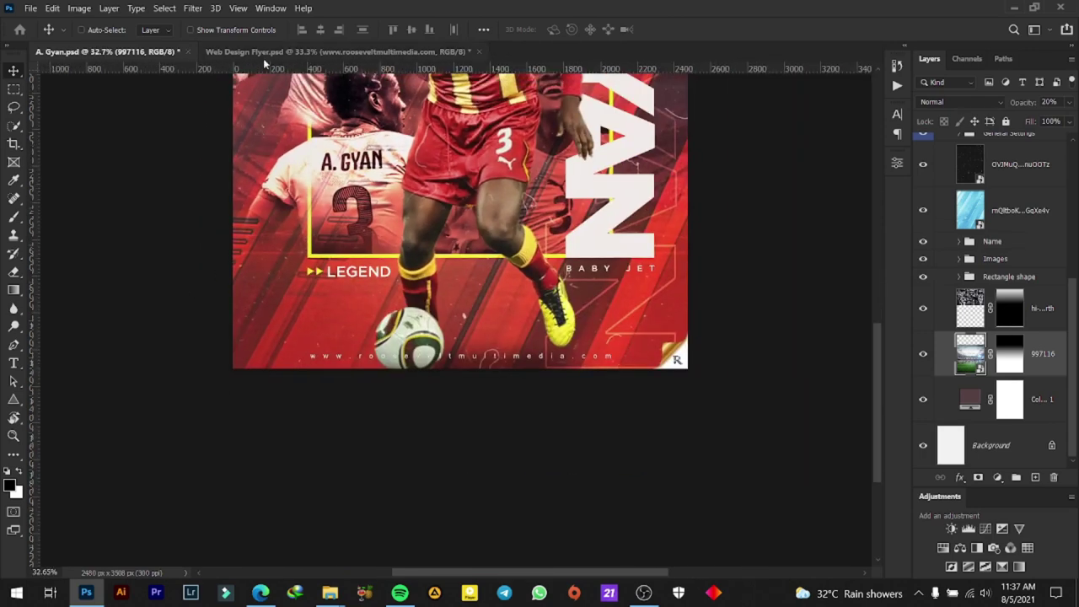
{"action": "left_click_drag", "start_coordinate": [257, 160], "coordinate": [371, 371]}
{"action": "scroll", "coordinate": [369, 371], "scroll_direction": "up", "scroll_amount": 2}
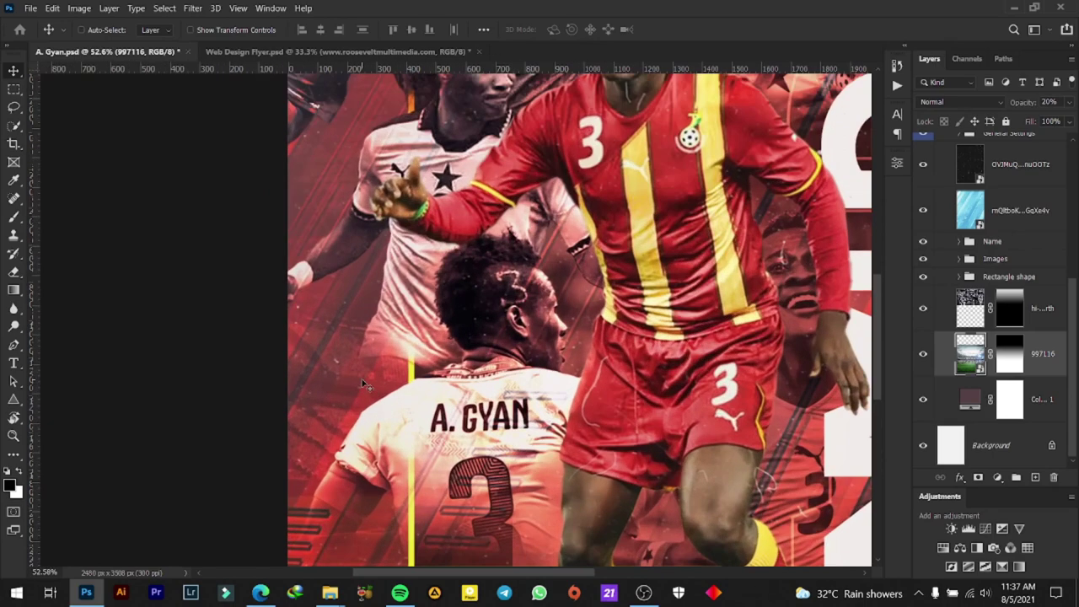
{"action": "scroll", "coordinate": [364, 385], "scroll_direction": "down", "scroll_amount": 1}
{"action": "scroll", "coordinate": [365, 384], "scroll_direction": "down", "scroll_amount": 1}
{"action": "scroll", "coordinate": [371, 388], "scroll_direction": "down", "scroll_amount": 2}
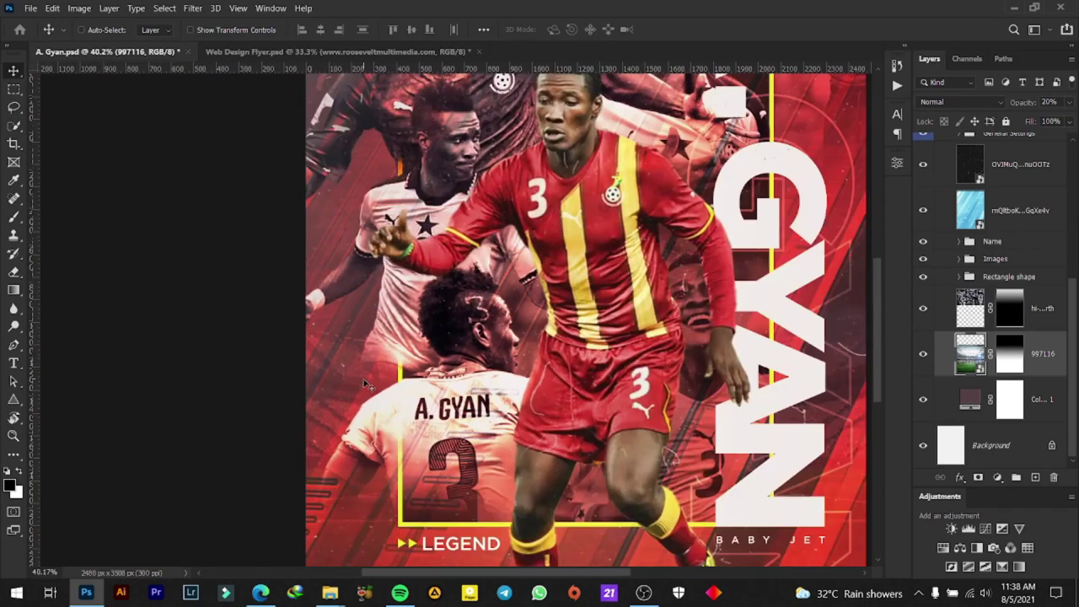
{"action": "scroll", "coordinate": [422, 405], "scroll_direction": "down", "scroll_amount": 1}
{"action": "scroll", "coordinate": [539, 386], "scroll_direction": "up", "scroll_amount": 1}
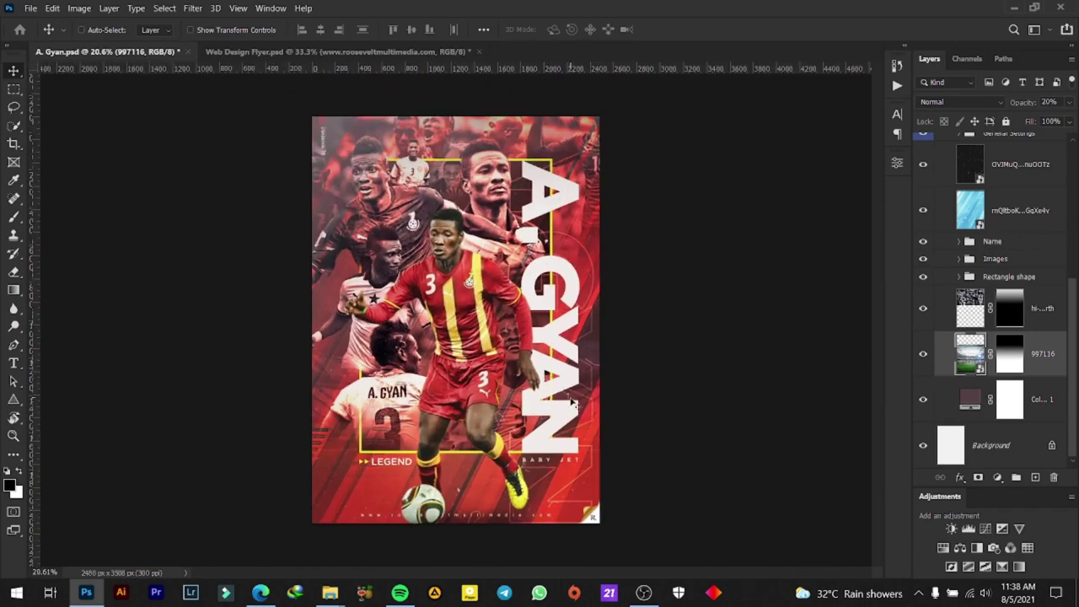
{"action": "scroll", "coordinate": [546, 396], "scroll_direction": "up", "scroll_amount": 1}
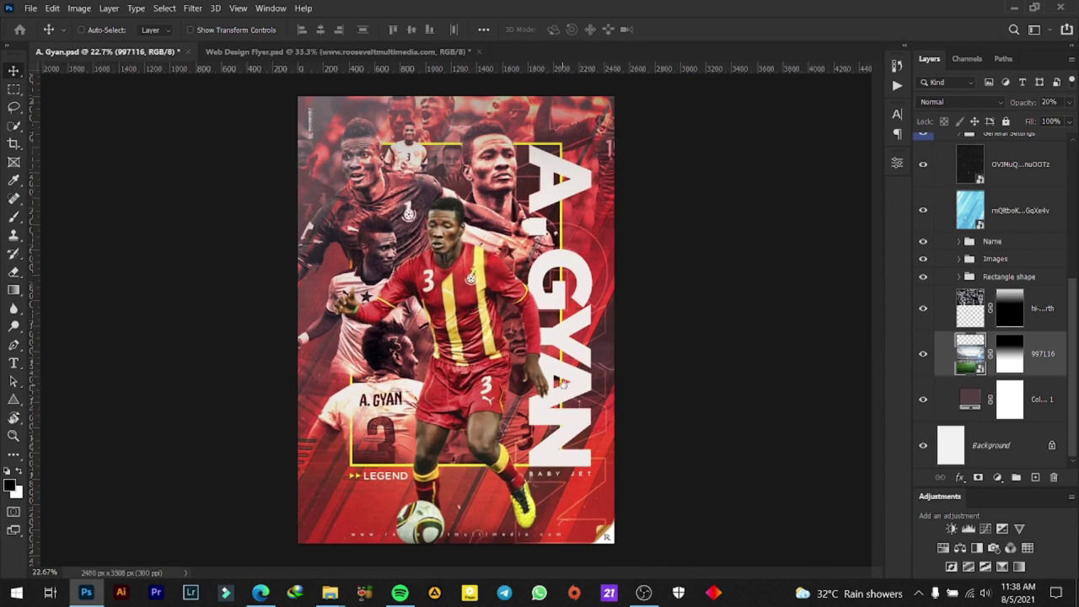
{"action": "left_click", "coordinate": [923, 355]}
{"action": "left_click", "coordinate": [923, 355]}
{"action": "left_click", "coordinate": [926, 356]}
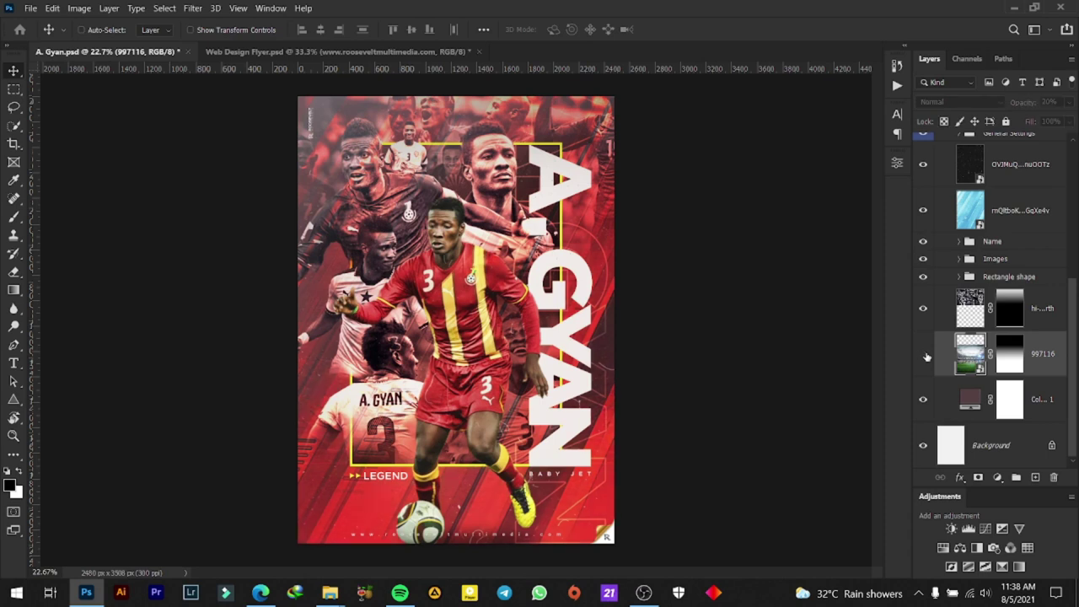
{"action": "left_click", "coordinate": [924, 356]}
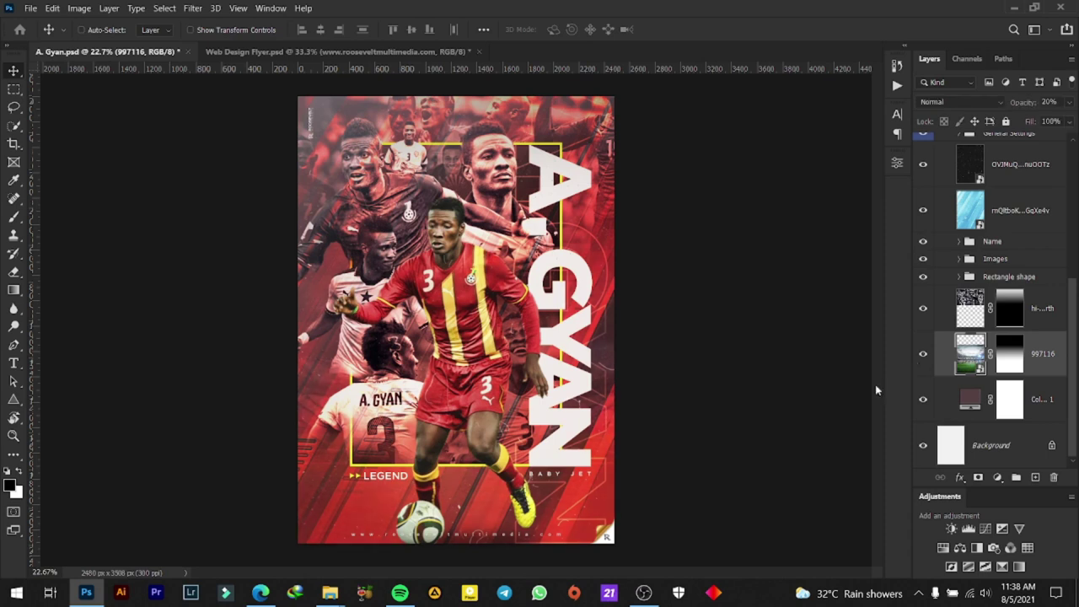
{"action": "scroll", "coordinate": [477, 327], "scroll_direction": "down", "scroll_amount": 2}
{"action": "scroll", "coordinate": [479, 329], "scroll_direction": "up", "scroll_amount": 1}
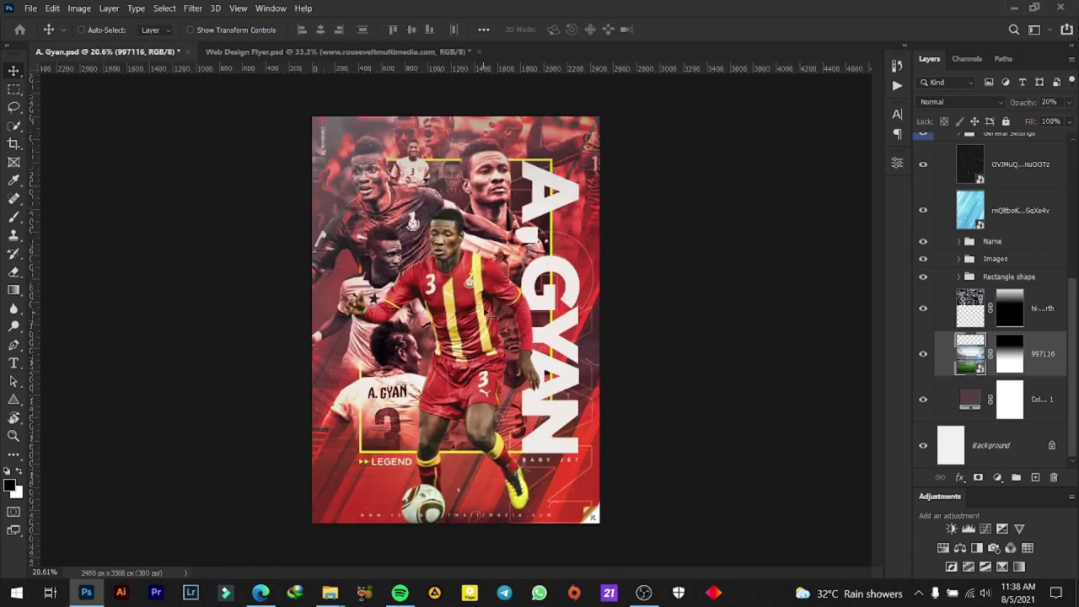
{"action": "scroll", "coordinate": [533, 320], "scroll_direction": "up", "scroll_amount": 1}
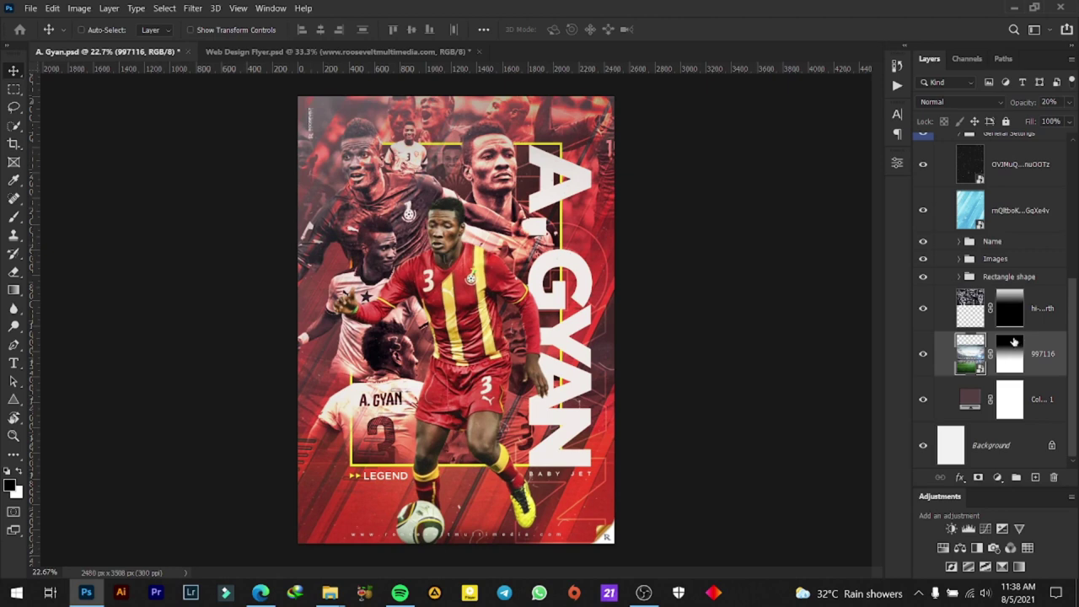
{"action": "scroll", "coordinate": [1003, 334], "scroll_direction": "up", "scroll_amount": 1}
{"action": "scroll", "coordinate": [1002, 333], "scroll_direction": "up", "scroll_amount": 1}
{"action": "scroll", "coordinate": [1000, 332], "scroll_direction": "up", "scroll_amount": 1}
{"action": "scroll", "coordinate": [983, 310], "scroll_direction": "up", "scroll_amount": 1}
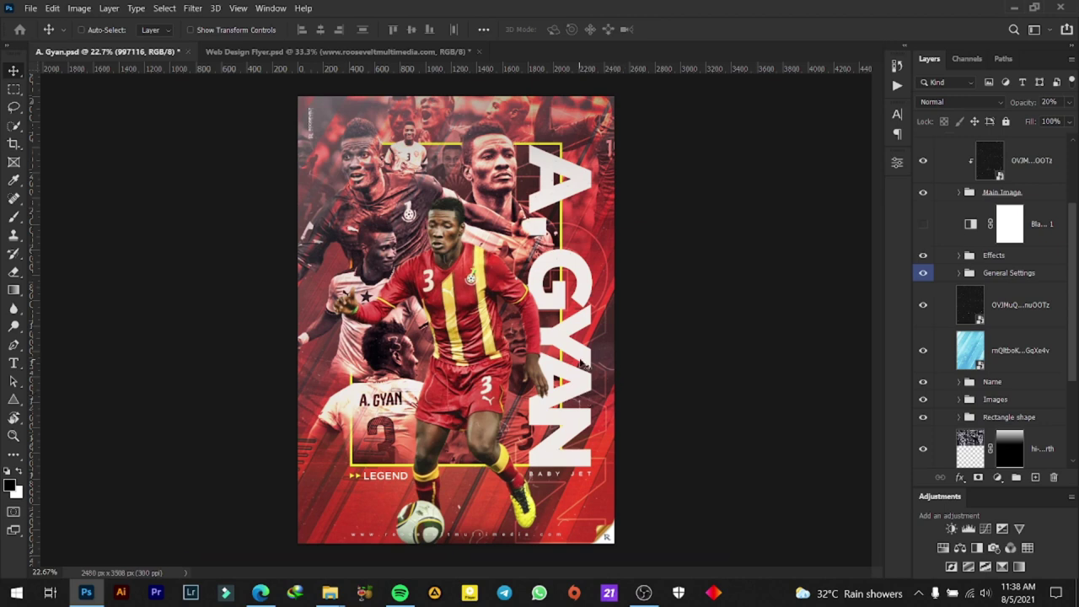
Save the poster document and hide the L & NN layer group
{"action": "key", "text": "ctrl+s"}
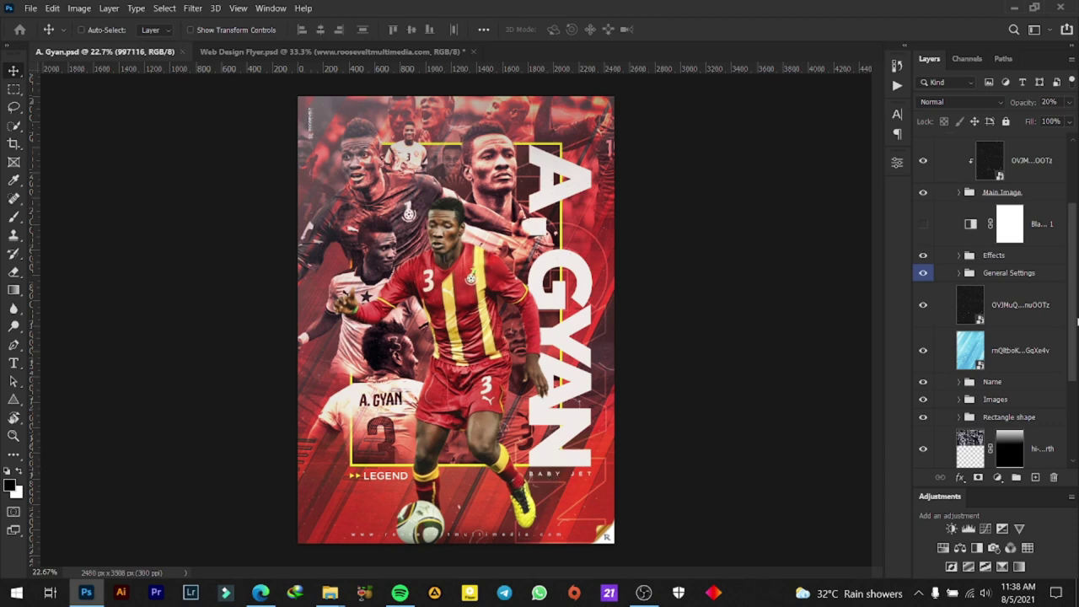
{"action": "scroll", "coordinate": [1041, 306], "scroll_direction": "up", "scroll_amount": 3}
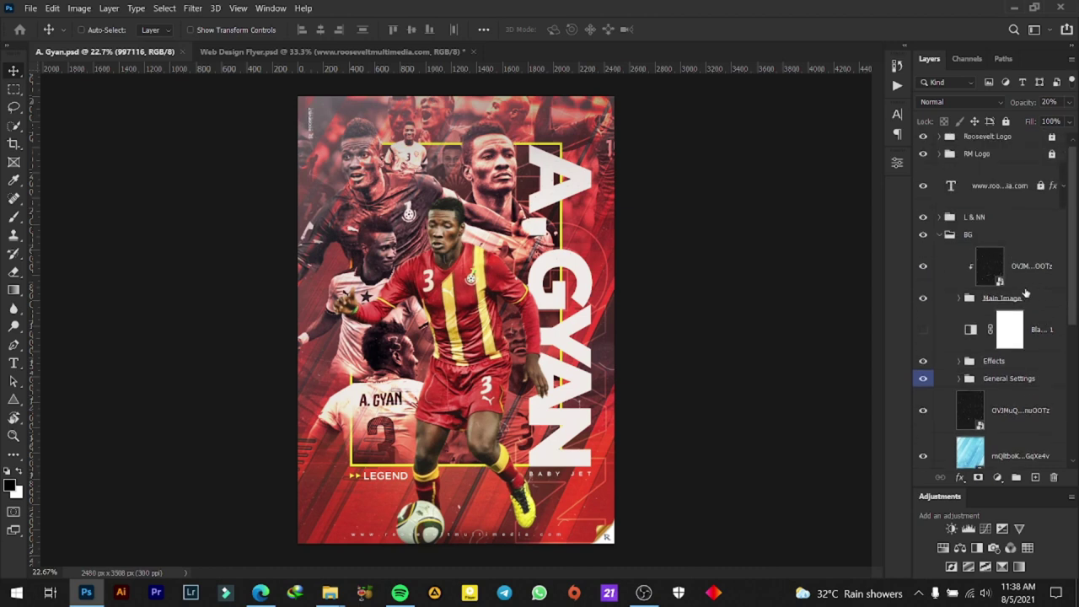
{"action": "left_click", "coordinate": [931, 217]}
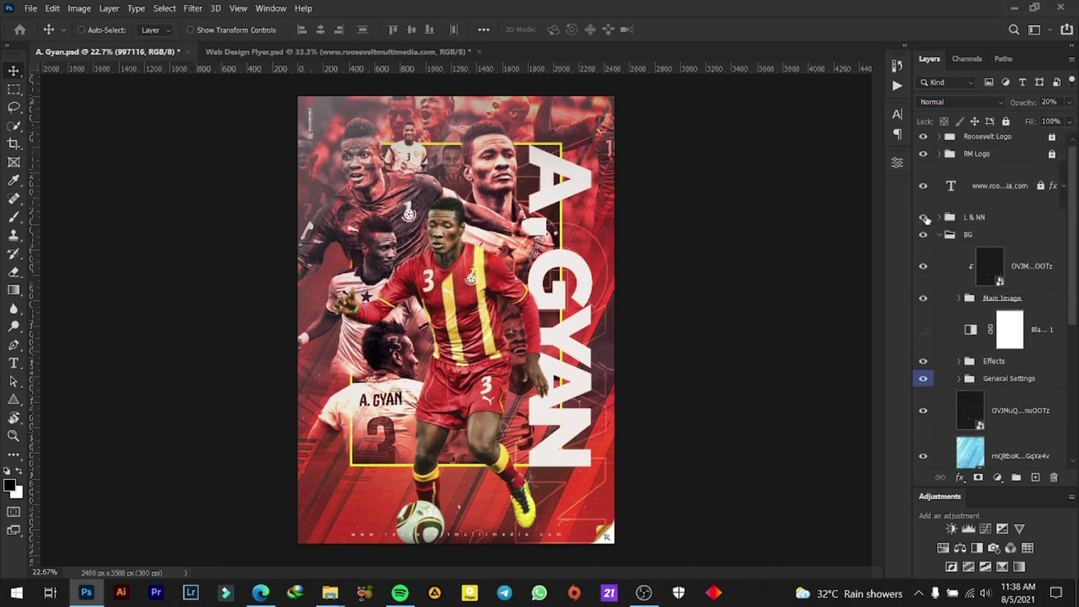
Hide the Roosevelt Logo and RM Logo groups, then start a Save As
{"action": "scroll", "coordinate": [1041, 362], "scroll_direction": "down", "scroll_amount": 3}
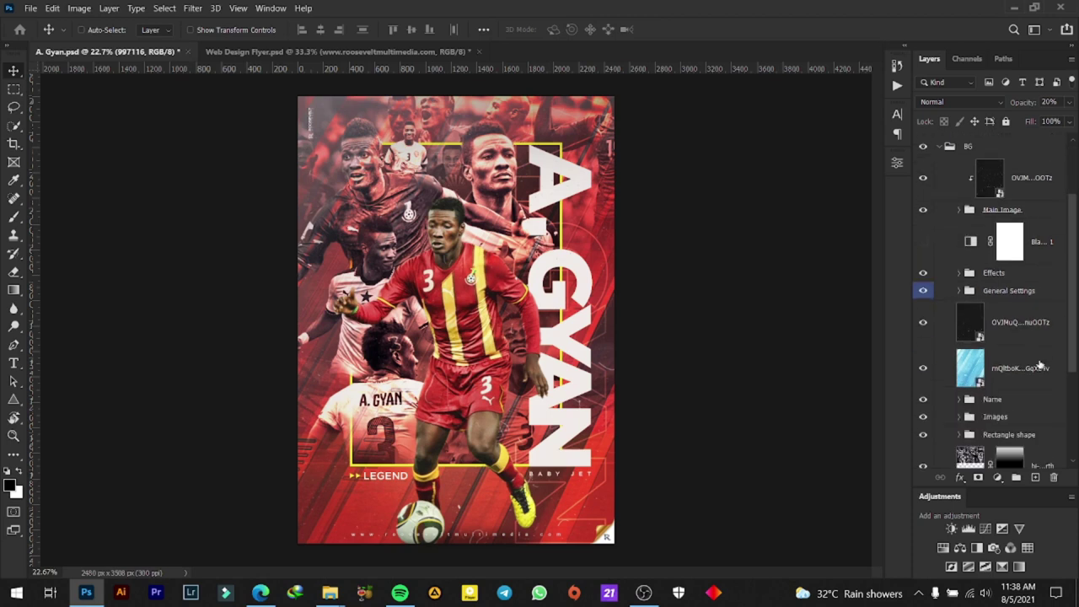
{"action": "scroll", "coordinate": [1040, 362], "scroll_direction": "down", "scroll_amount": 2}
{"action": "scroll", "coordinate": [1040, 364], "scroll_direction": "down", "scroll_amount": 1}
{"action": "scroll", "coordinate": [1012, 354], "scroll_direction": "up", "scroll_amount": 2}
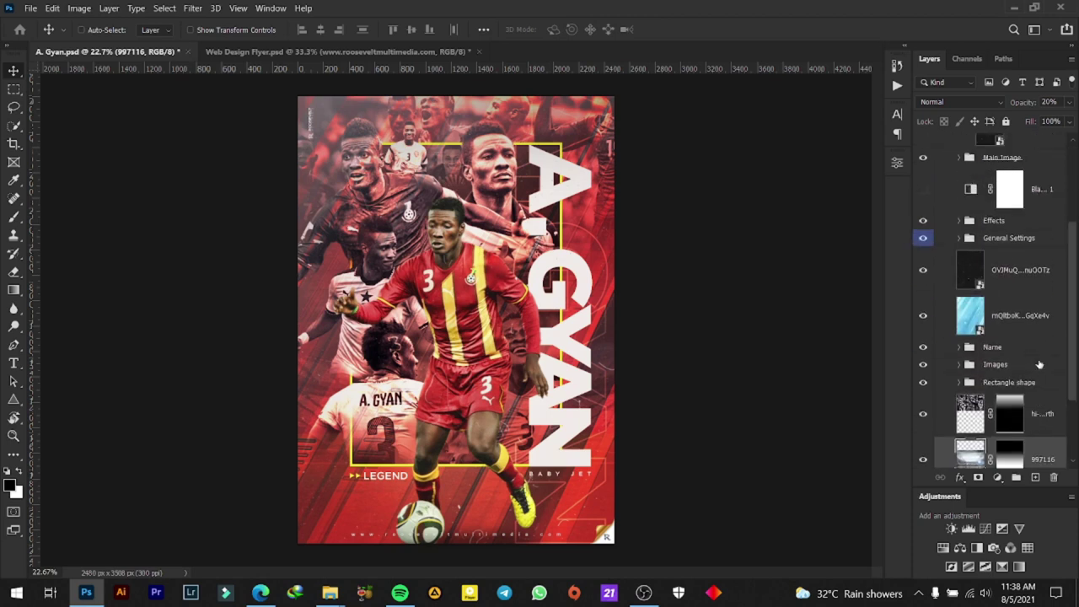
{"action": "scroll", "coordinate": [986, 338], "scroll_direction": "up", "scroll_amount": 3}
{"action": "scroll", "coordinate": [970, 327], "scroll_direction": "up", "scroll_amount": 1}
{"action": "left_click", "coordinate": [924, 142]}
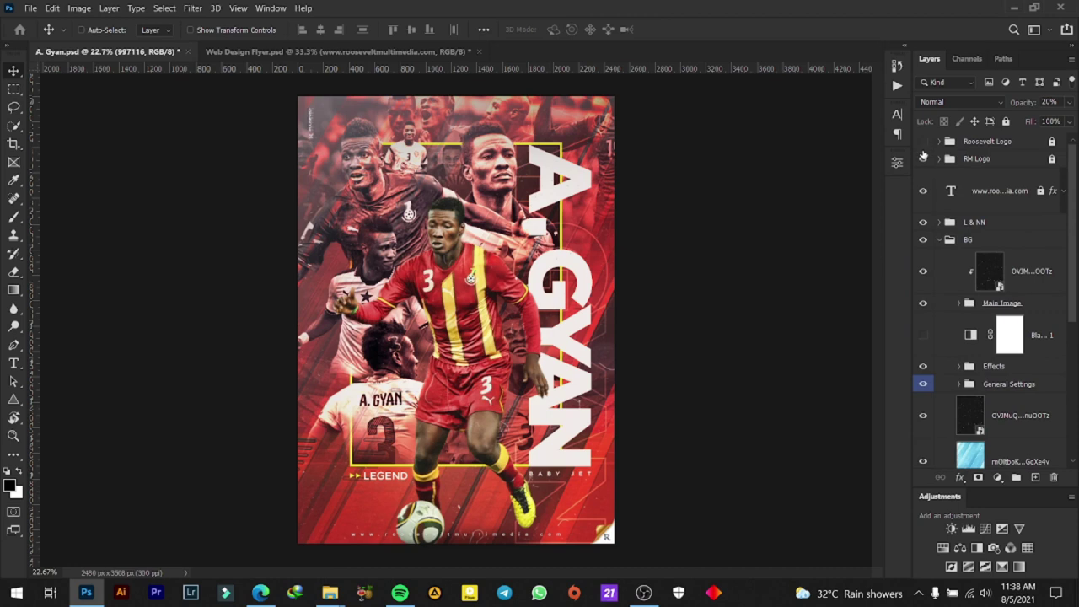
{"action": "left_click", "coordinate": [923, 159]}
{"action": "scroll", "coordinate": [997, 293], "scroll_direction": "down", "scroll_amount": 5}
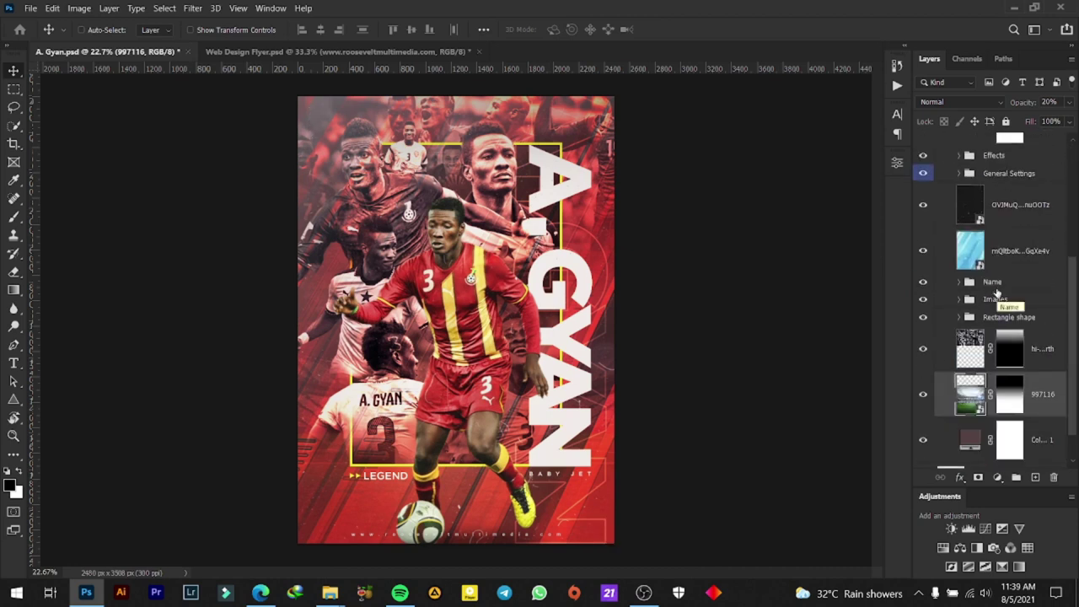
{"action": "scroll", "coordinate": [997, 293], "scroll_direction": "up", "scroll_amount": 2}
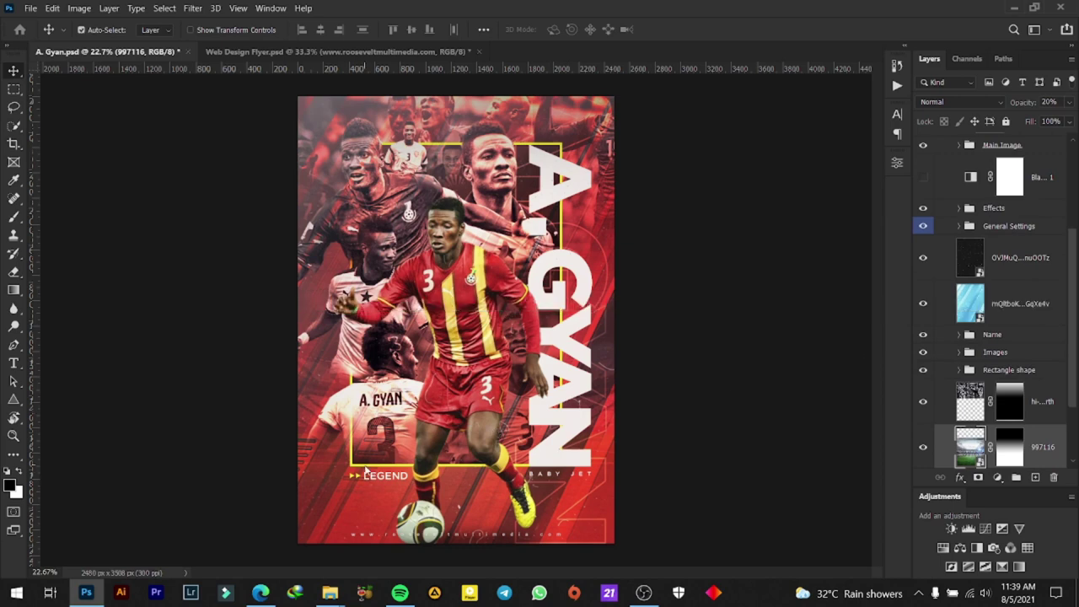
{"action": "key", "text": "ctrl+shift+s"}
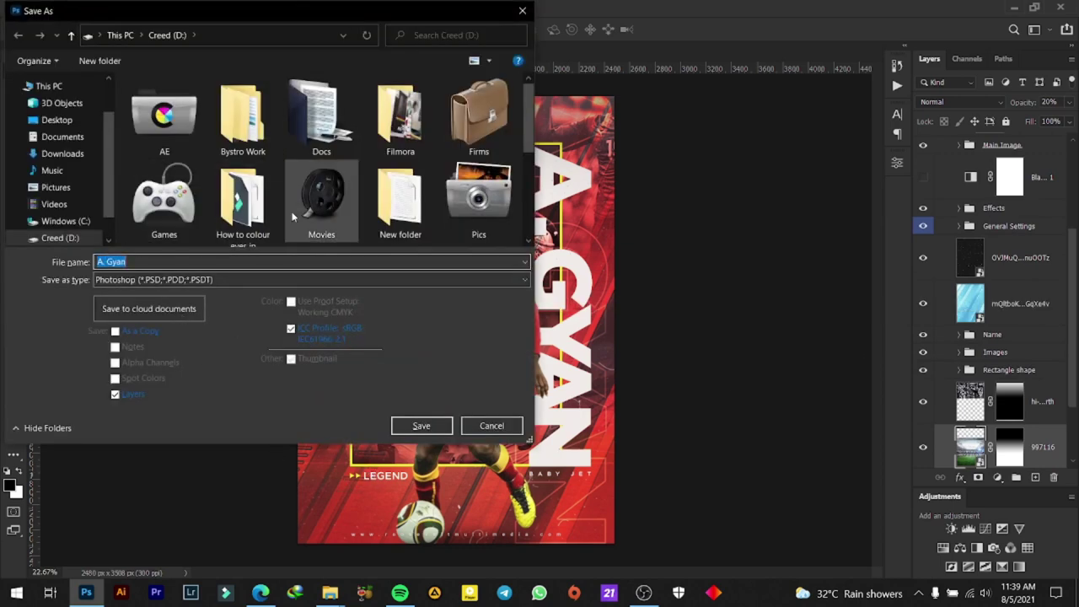
Save the colour poster as JPEG 'a' on Creed (D:) with default JPEG options
{"action": "scroll", "coordinate": [292, 217], "scroll_direction": "down", "scroll_amount": 1}
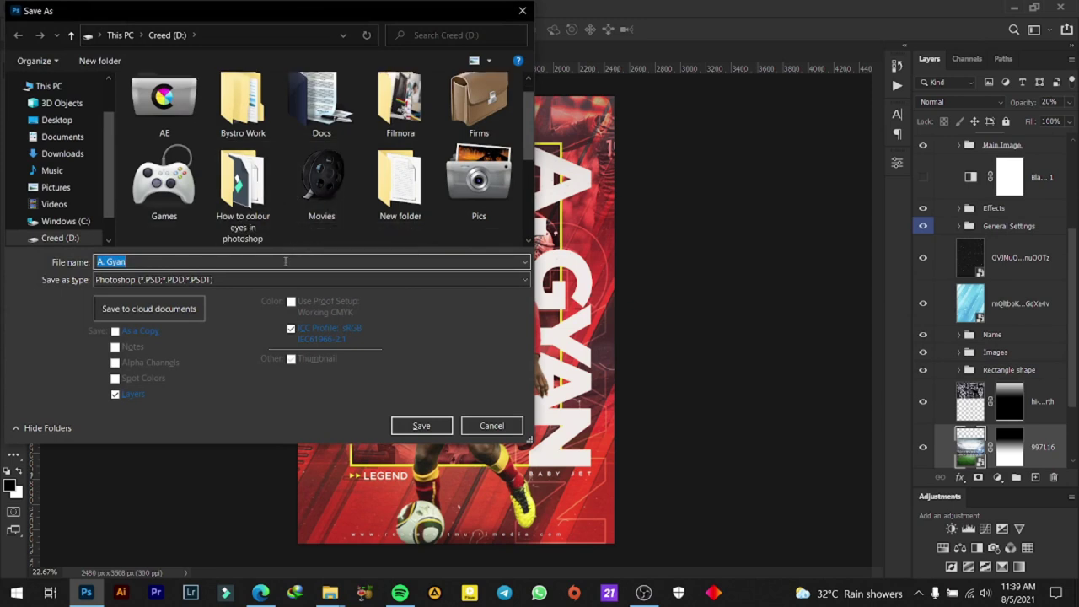
{"action": "type", "text": "a"}
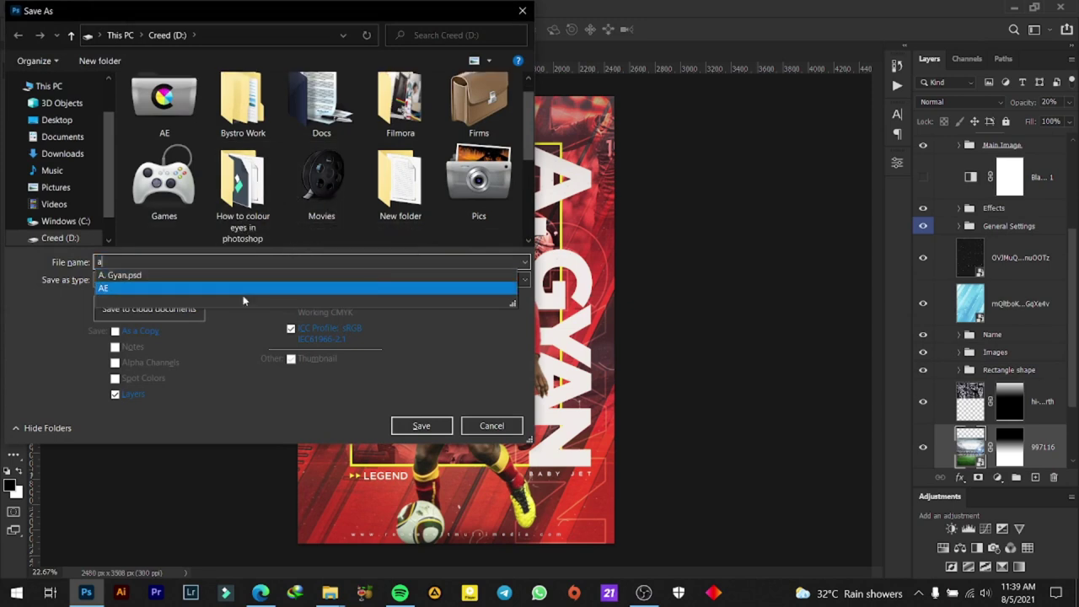
{"action": "left_click", "coordinate": [245, 372]}
{"action": "left_click", "coordinate": [215, 280]}
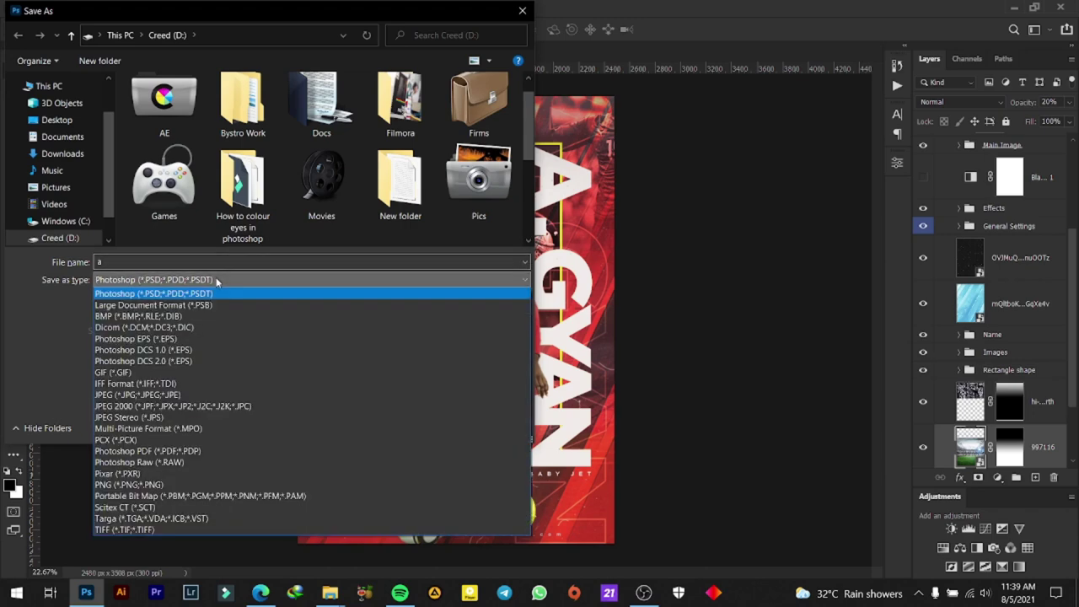
{"action": "left_click", "coordinate": [145, 395]}
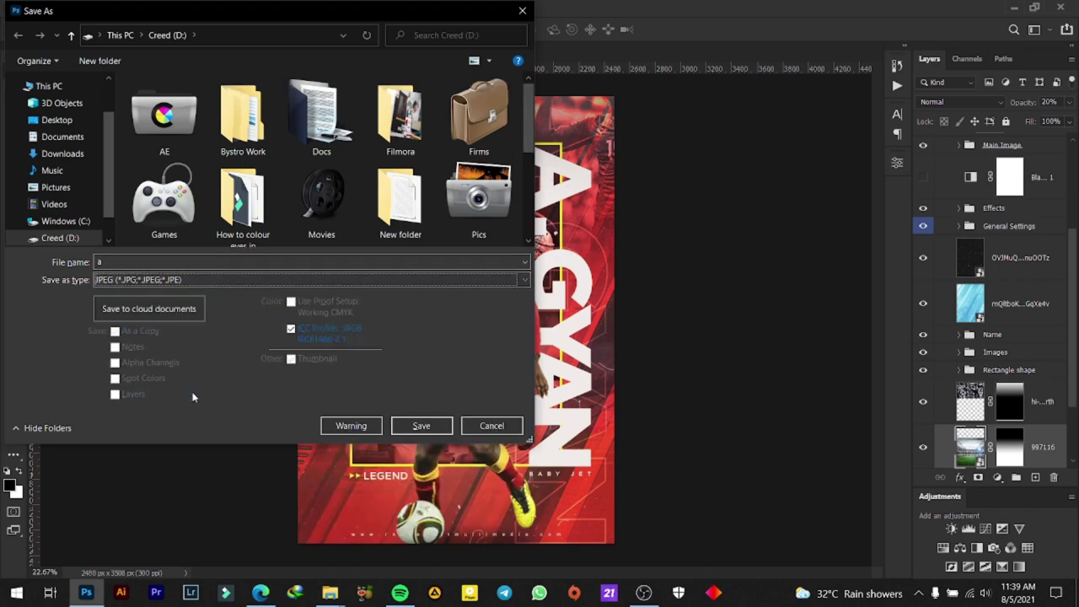
{"action": "left_click", "coordinate": [421, 423]}
{"action": "left_click", "coordinate": [629, 137]}
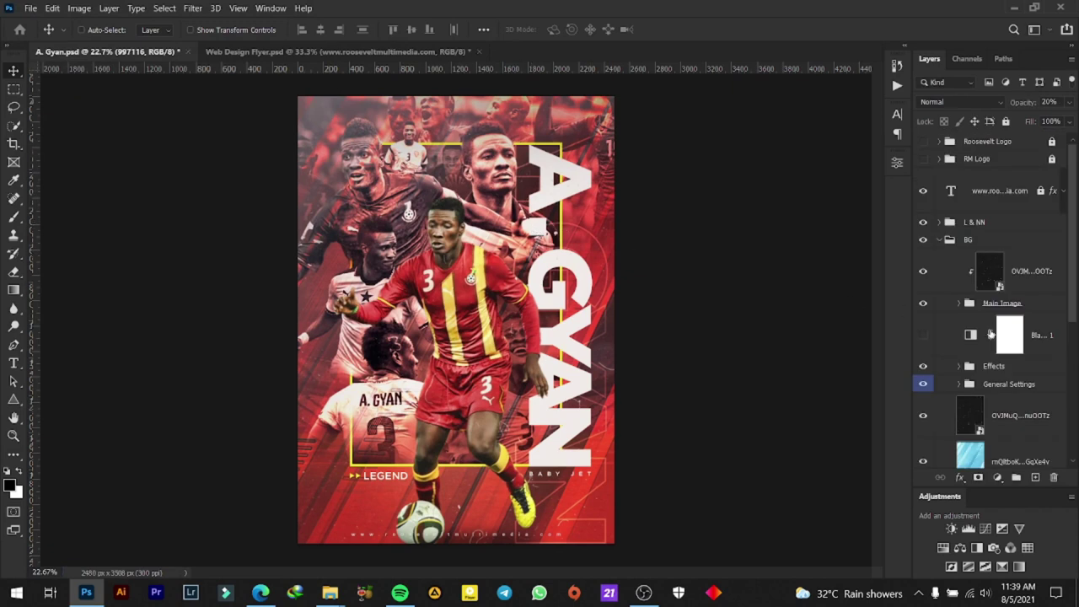
{"action": "scroll", "coordinate": [992, 333], "scroll_direction": "down", "scroll_amount": 1}
{"action": "scroll", "coordinate": [991, 333], "scroll_direction": "down", "scroll_amount": 2}
{"action": "scroll", "coordinate": [991, 333], "scroll_direction": "down", "scroll_amount": 1}
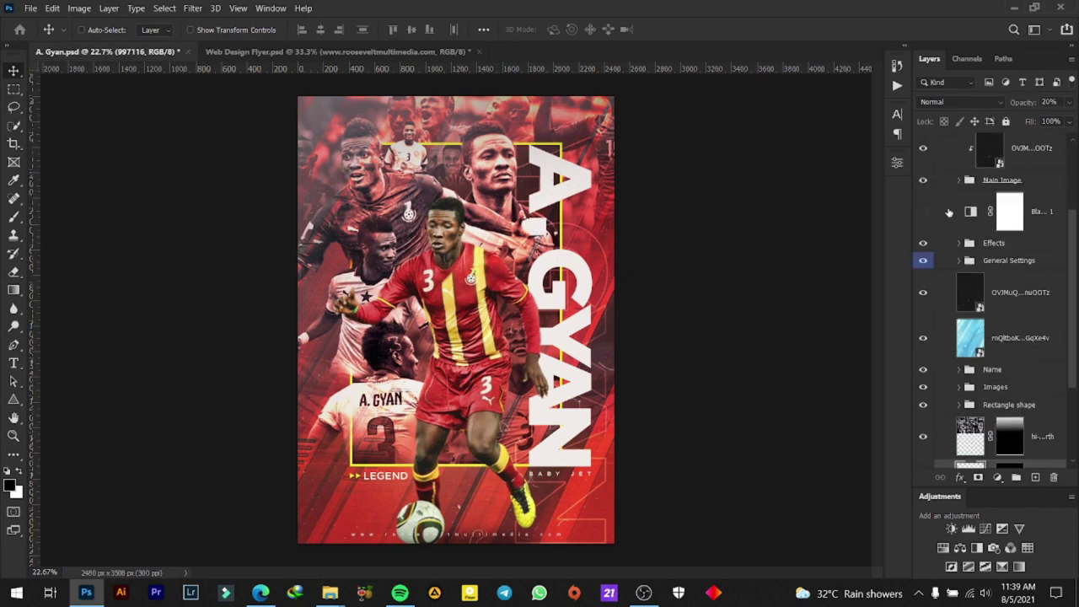
Turn on the Black & White layer and save the grayscale poster as JPEG 'b'
{"action": "left_click", "coordinate": [923, 213]}
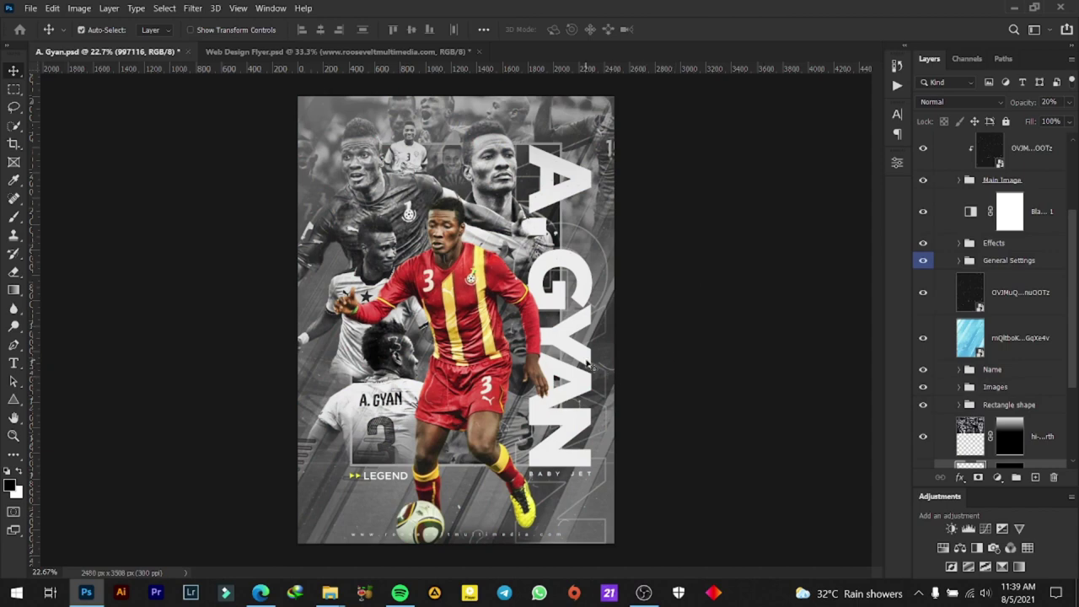
{"action": "key", "text": "ctrl"}
{"action": "key", "text": "ctrl+shift+s"}
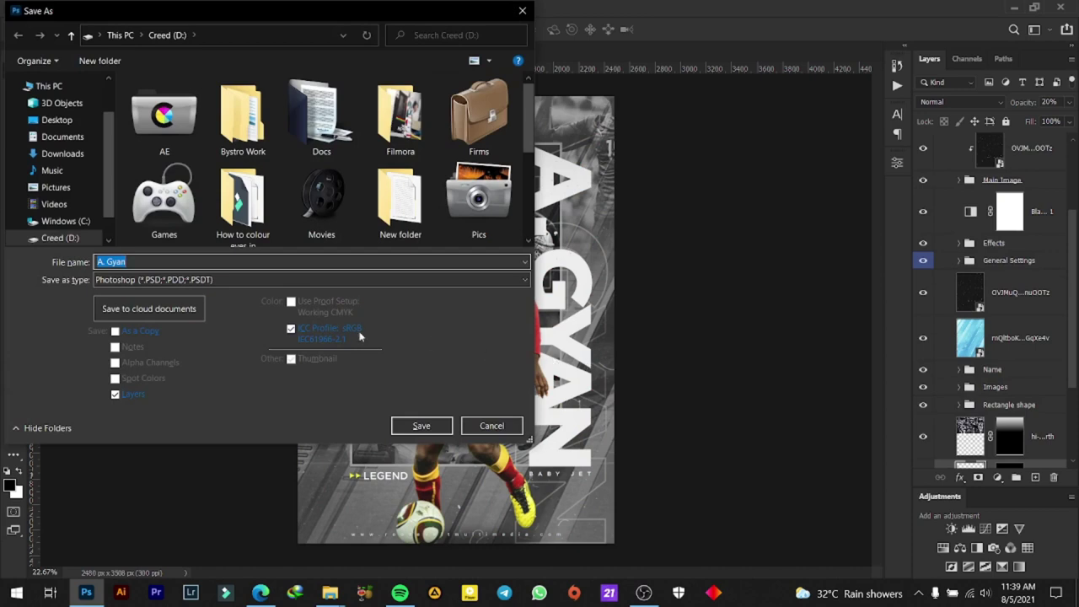
{"action": "type", "text": "b"}
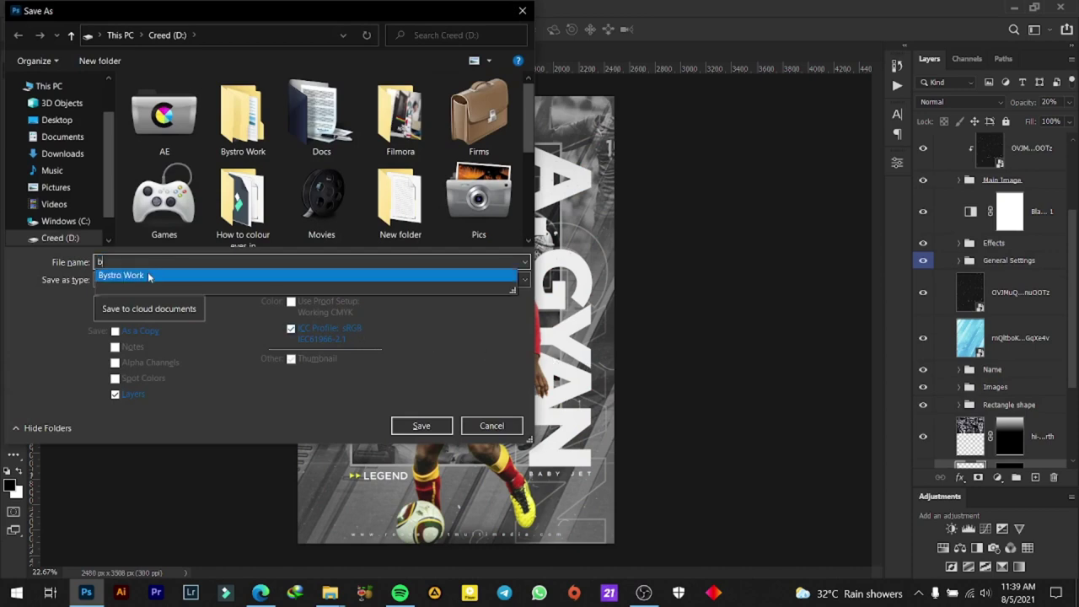
{"action": "left_click", "coordinate": [191, 280]}
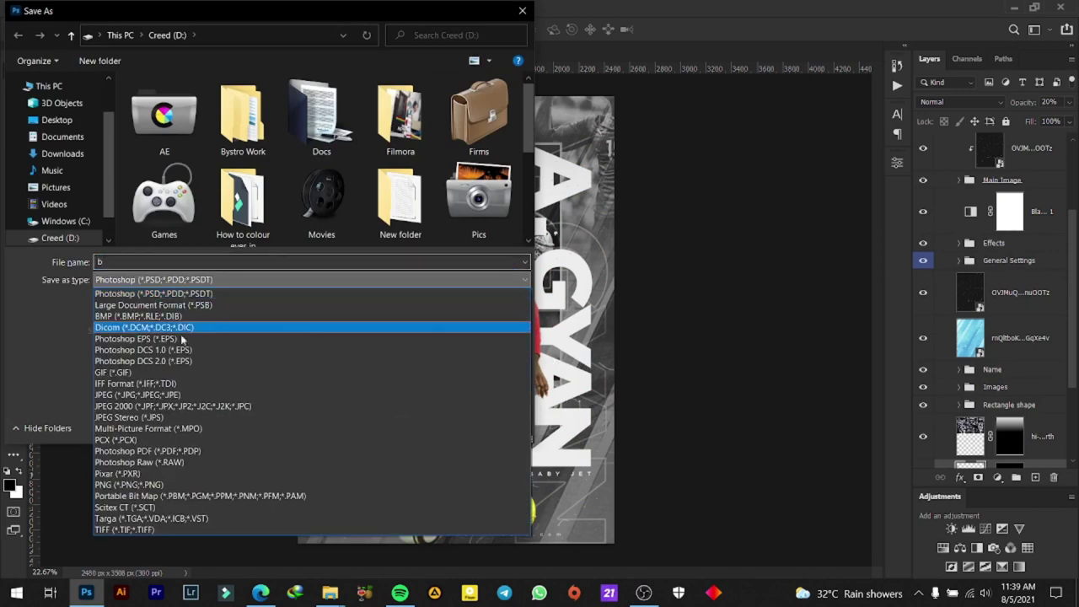
{"action": "left_click", "coordinate": [147, 394]}
{"action": "left_click", "coordinate": [421, 426]}
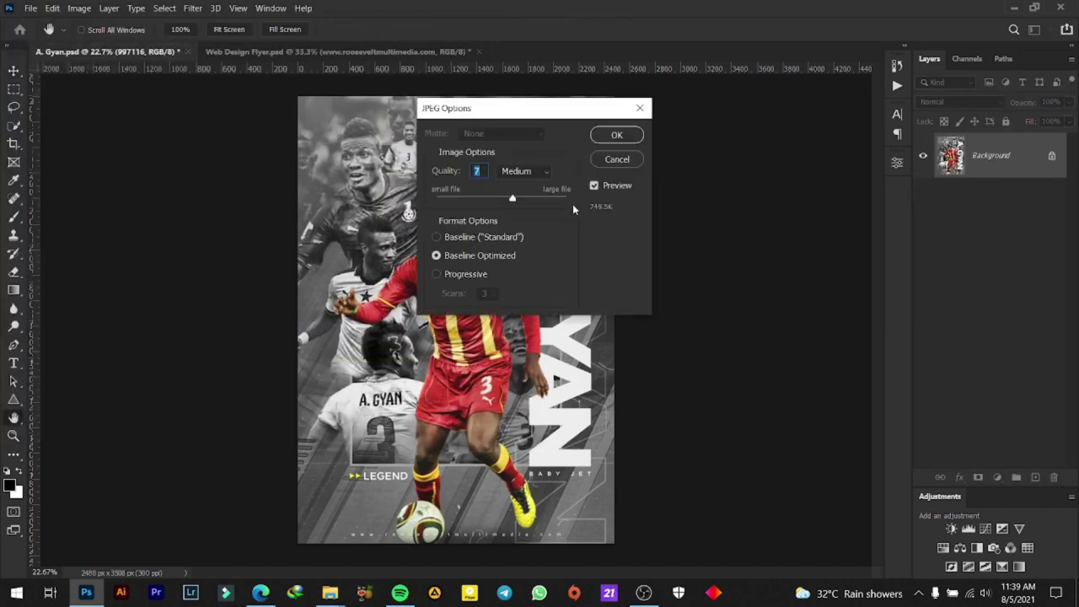
{"action": "left_click", "coordinate": [617, 135]}
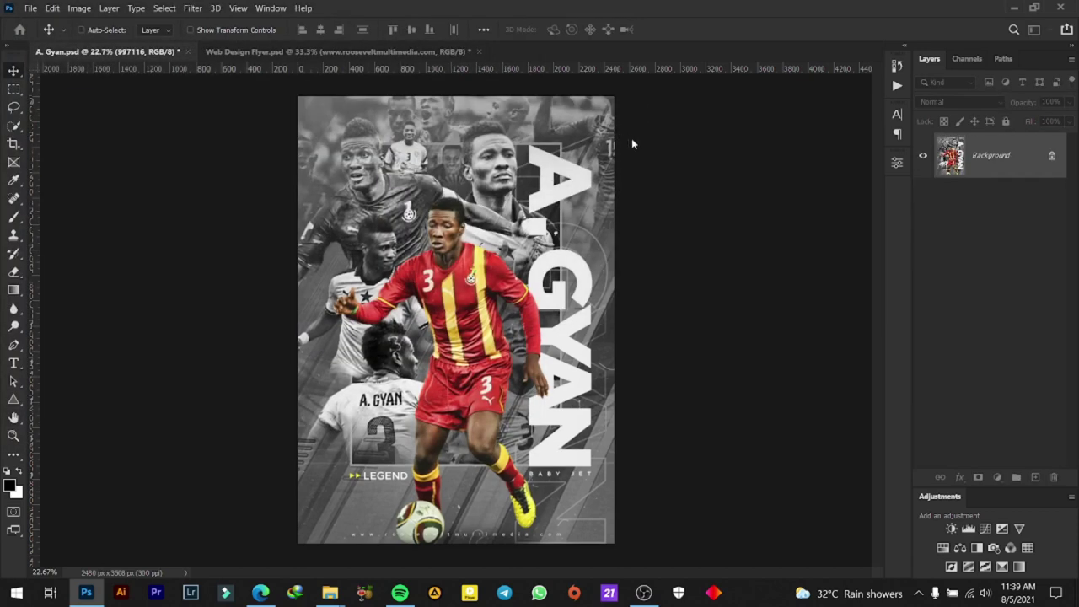
Show the Roosevelt Logo and RM Logo groups again and save the colour document
{"action": "left_click_drag", "start_coordinate": [924, 158], "coordinate": [923, 140]}
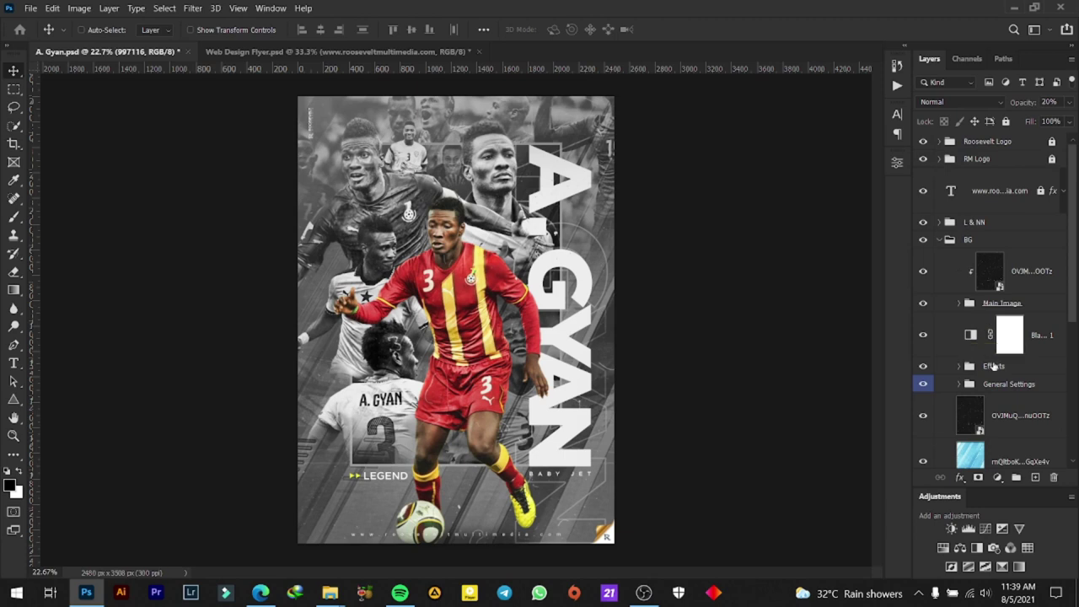
{"action": "scroll", "coordinate": [993, 366], "scroll_direction": "down", "scroll_amount": 3}
{"action": "scroll", "coordinate": [994, 366], "scroll_direction": "down", "scroll_amount": 2}
{"action": "scroll", "coordinate": [993, 365], "scroll_direction": "up", "scroll_amount": 2}
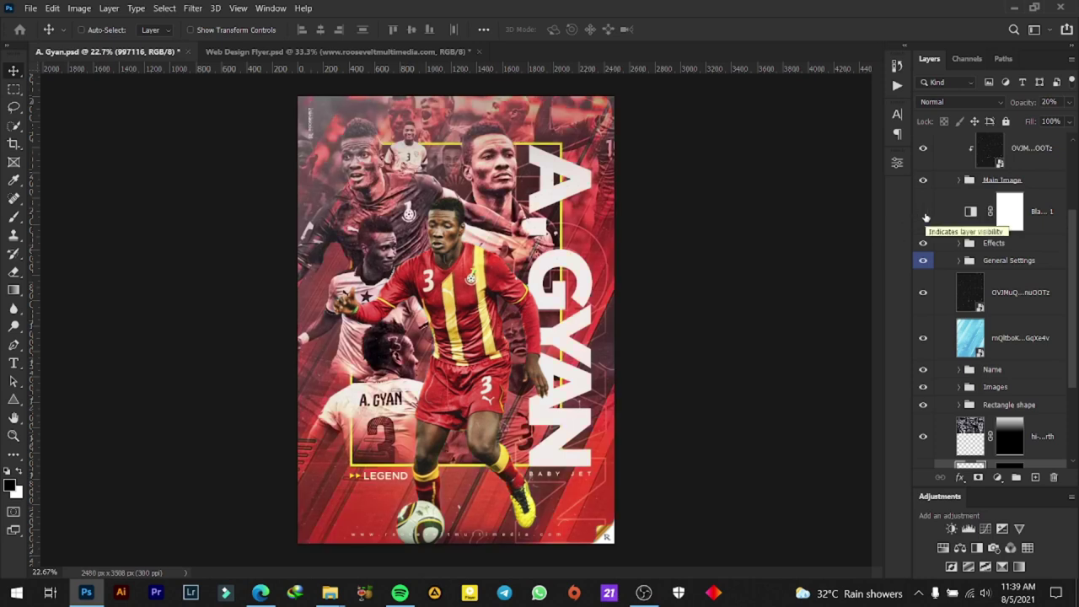
{"action": "key", "text": "ctrl+s"}
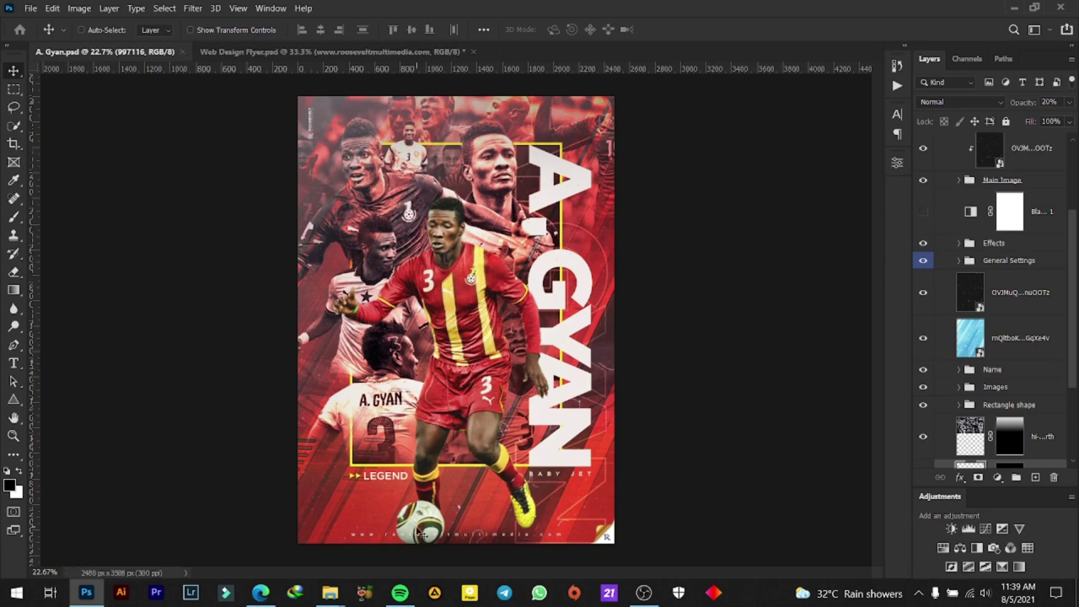
Minimize Photoshop and the Downloads and A. GYAN windows, then open image 'a' from Creed (D:)
{"action": "left_click", "coordinate": [1014, 8]}
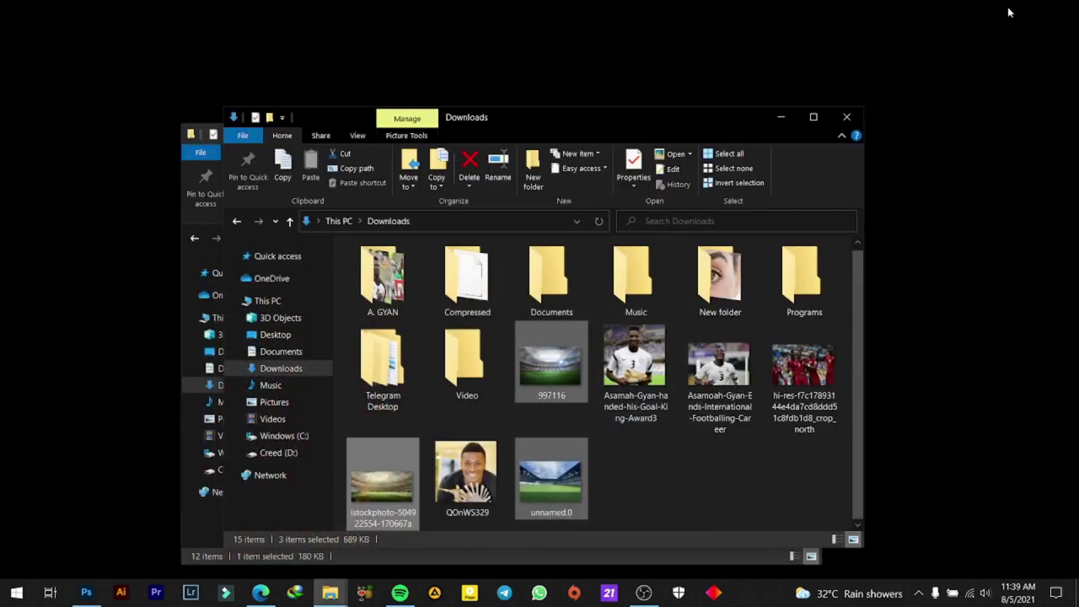
{"action": "left_click", "coordinate": [780, 117]}
{"action": "left_click", "coordinate": [735, 133]}
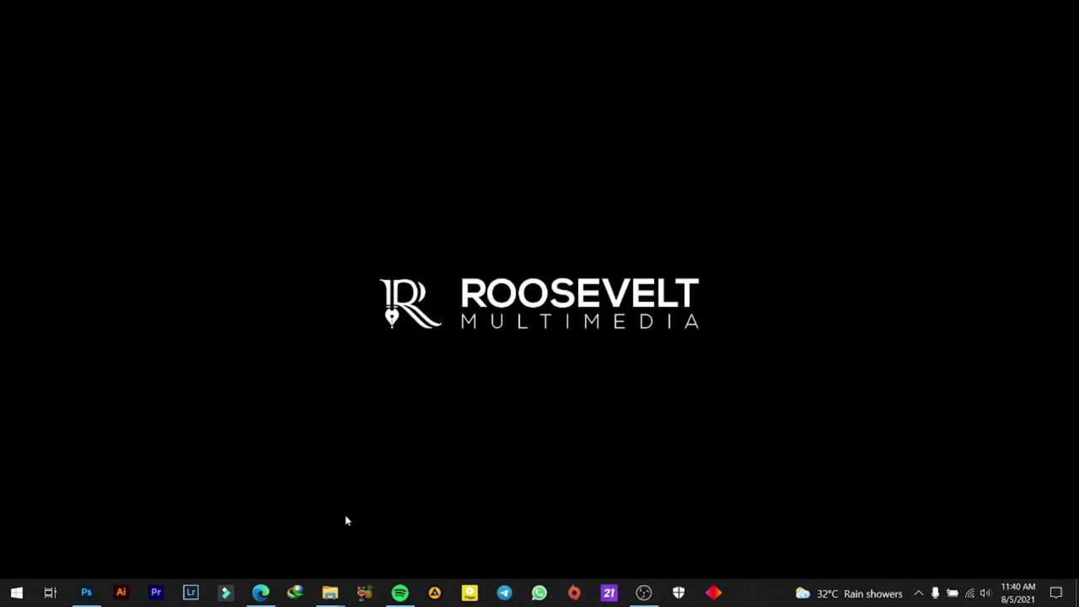
{"action": "mouse_move", "coordinate": [330, 593]}
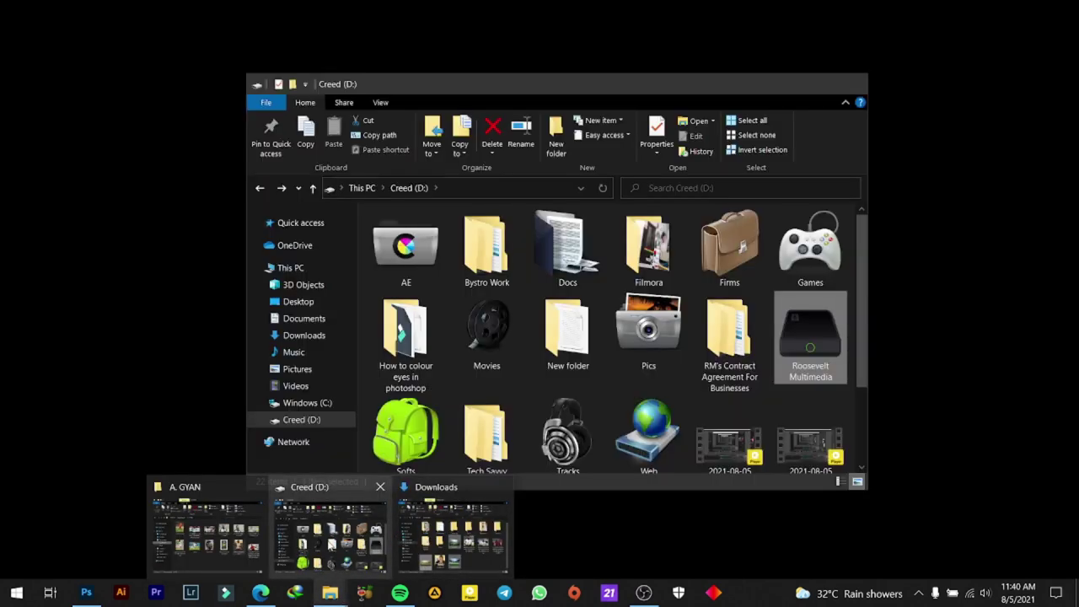
{"action": "left_click", "coordinate": [329, 546]}
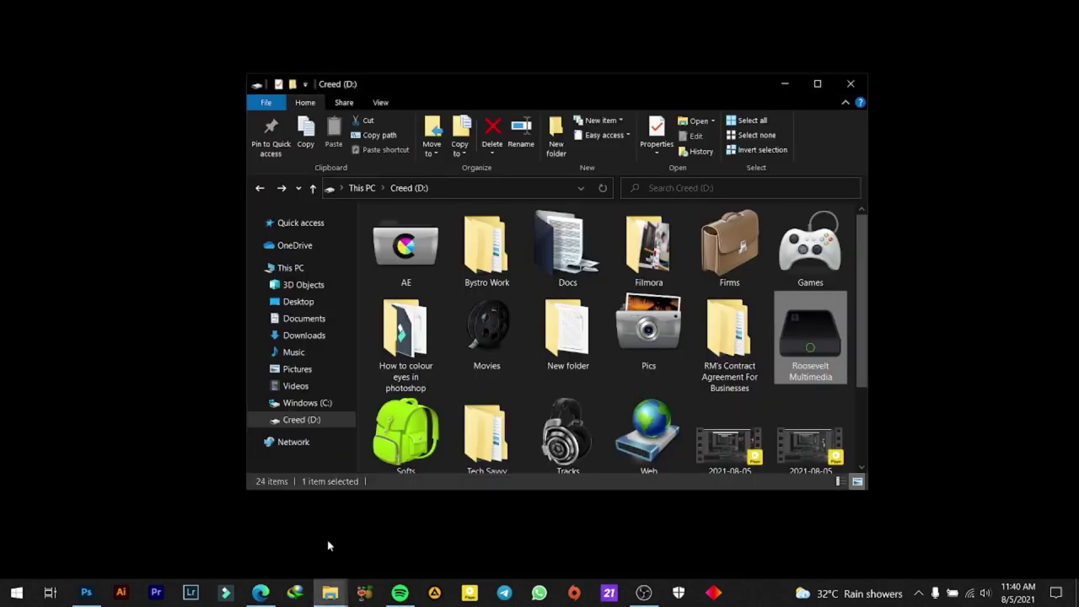
{"action": "scroll", "coordinate": [592, 390], "scroll_direction": "down", "scroll_amount": 3}
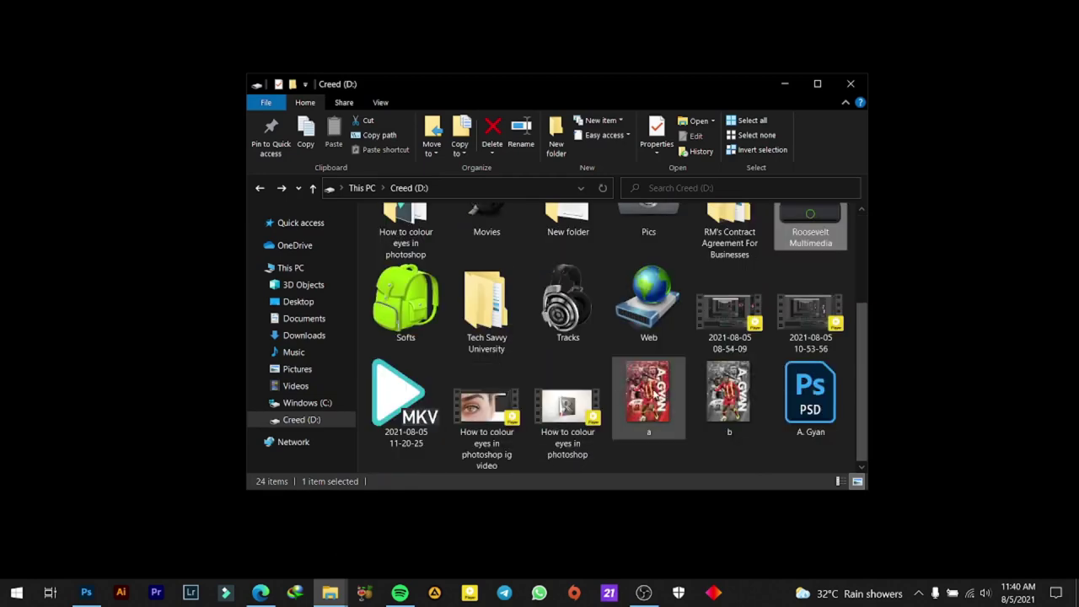
{"action": "double_click", "coordinate": [654, 395]}
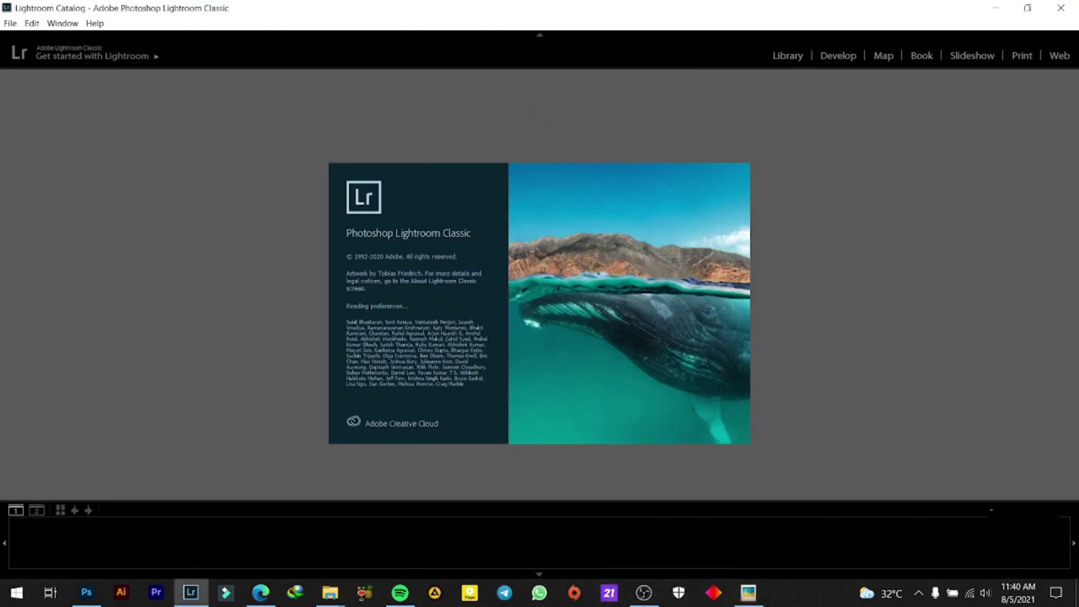
Check images a and b in the Creed (D:) window, then return to Lightroom Classic
{"action": "left_click", "coordinate": [751, 548]}
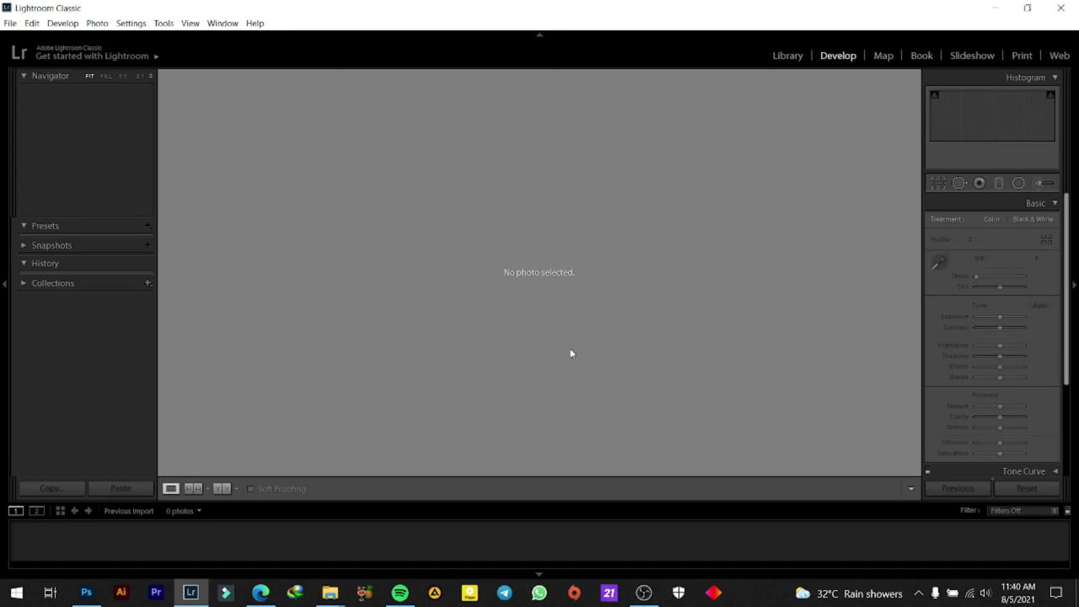
{"action": "mouse_move", "coordinate": [330, 593]}
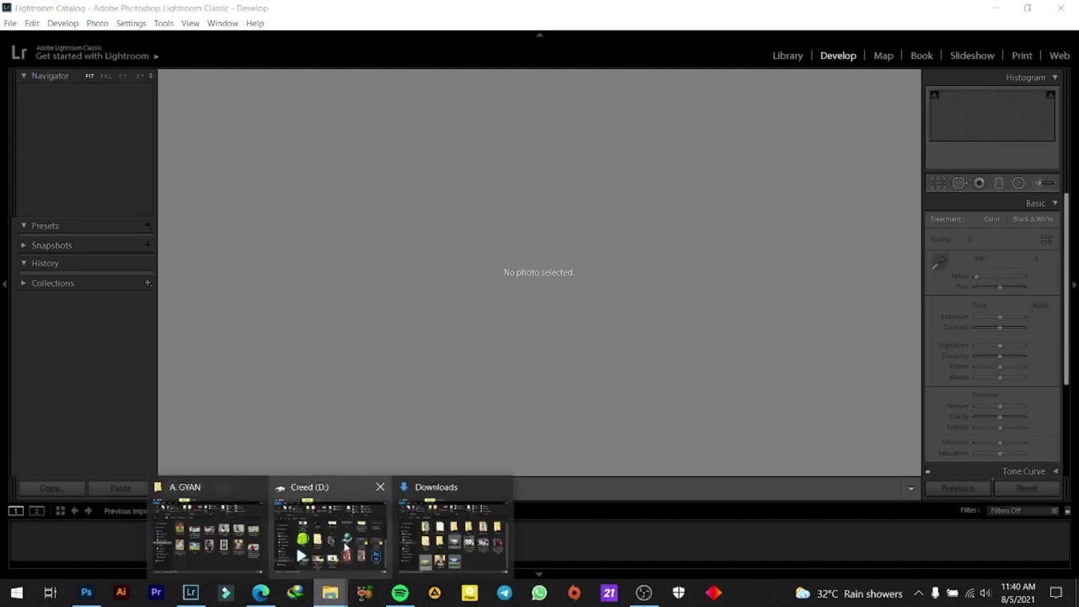
{"action": "left_click", "coordinate": [335, 548]}
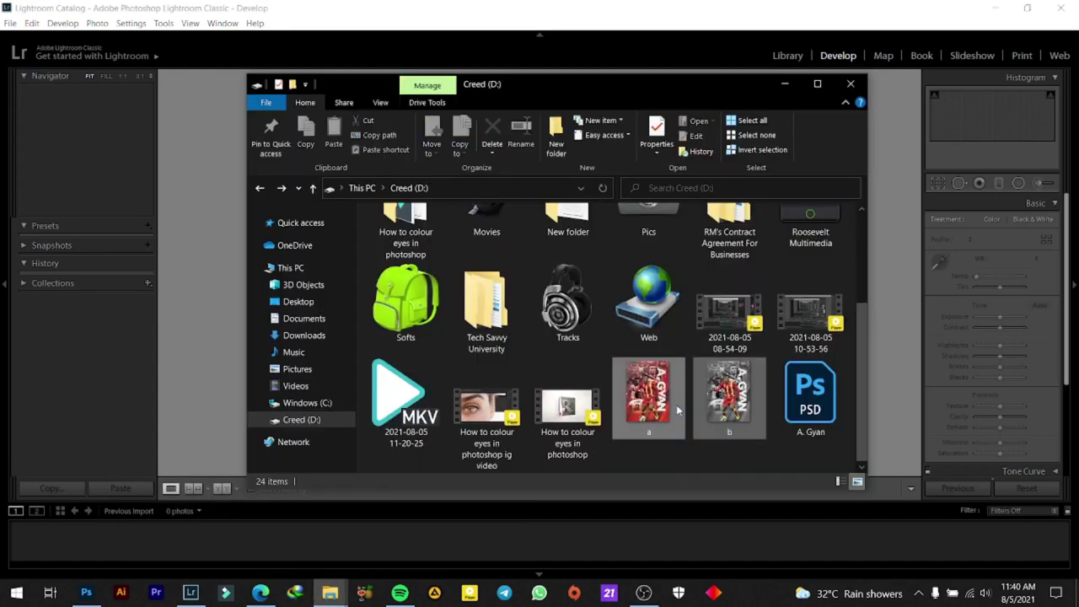
{"action": "left_click", "coordinate": [727, 405], "text": "ctrl"}
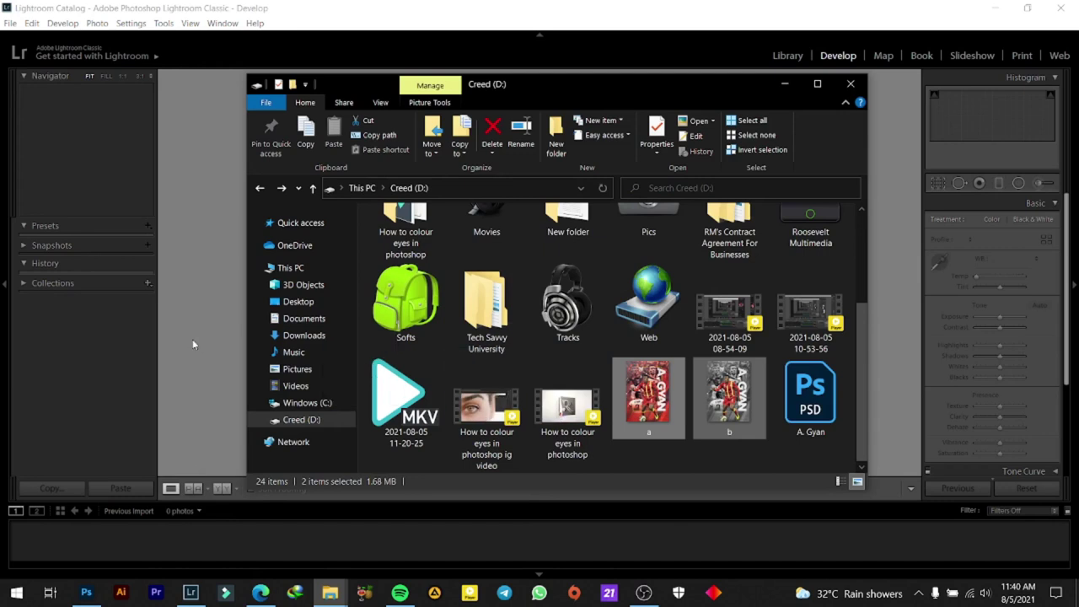
{"action": "left_click", "coordinate": [187, 295]}
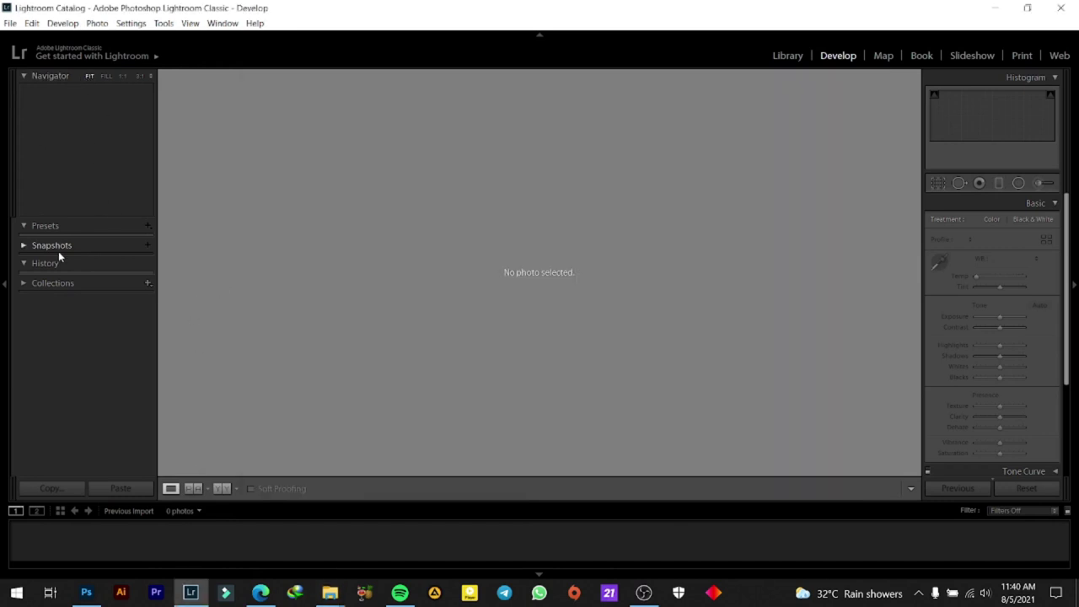
{"action": "left_click", "coordinate": [10, 24]}
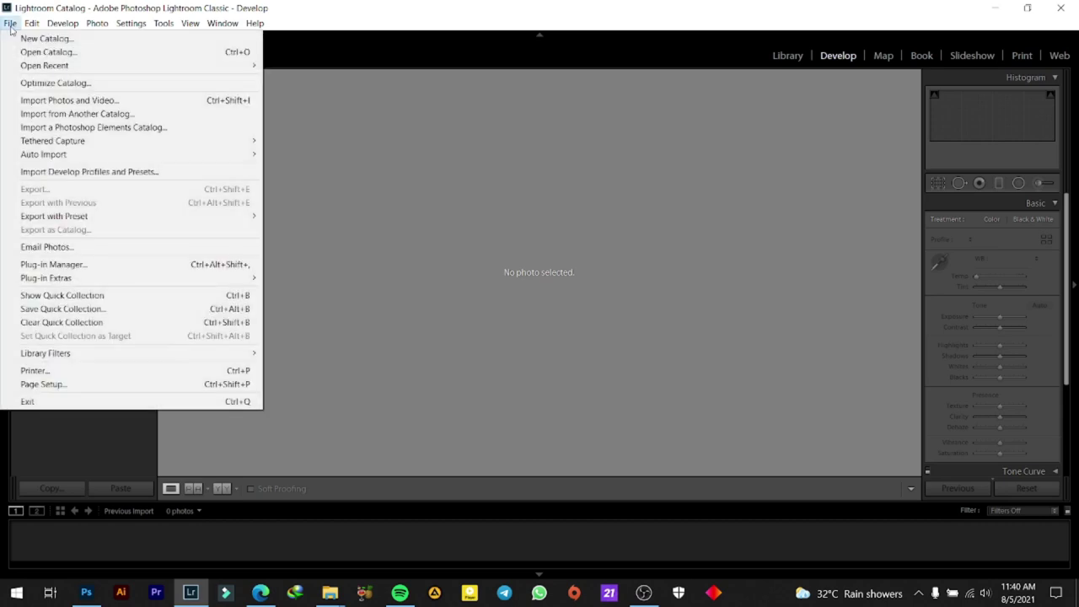
Import only a.jpg and b.jpg from Creed (D:), excluding A. Gyan.psd and other items
{"action": "left_click", "coordinate": [61, 100]}
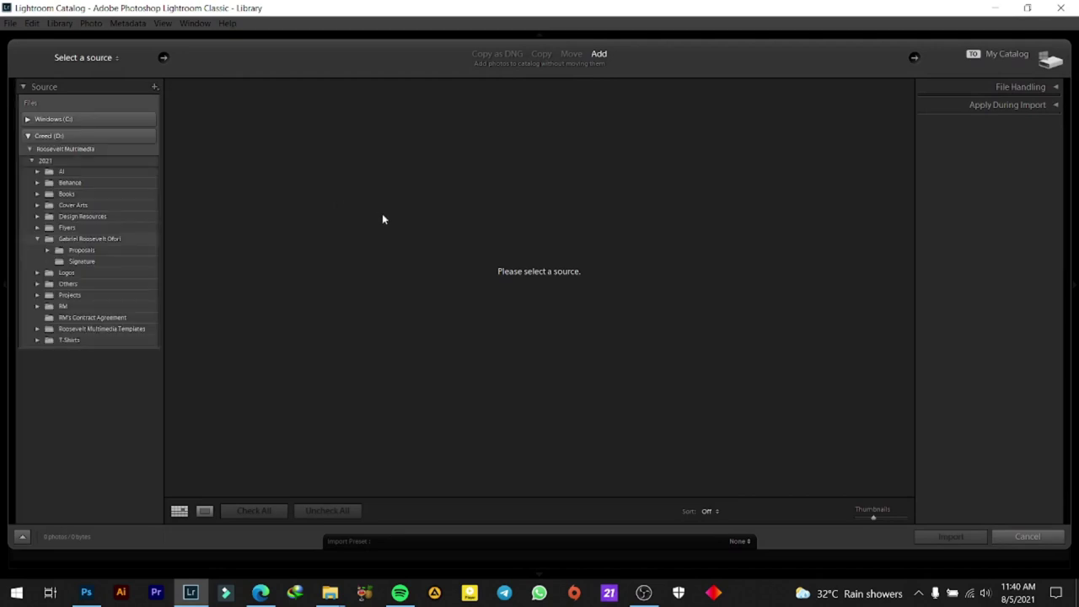
{"action": "left_click", "coordinate": [52, 137]}
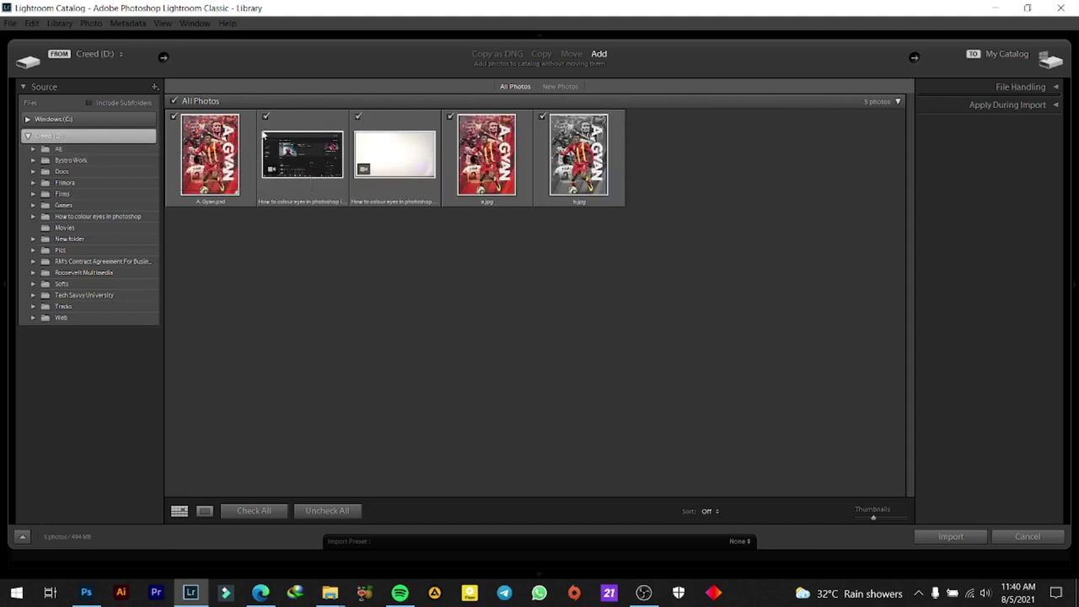
{"action": "left_click", "coordinate": [266, 117]}
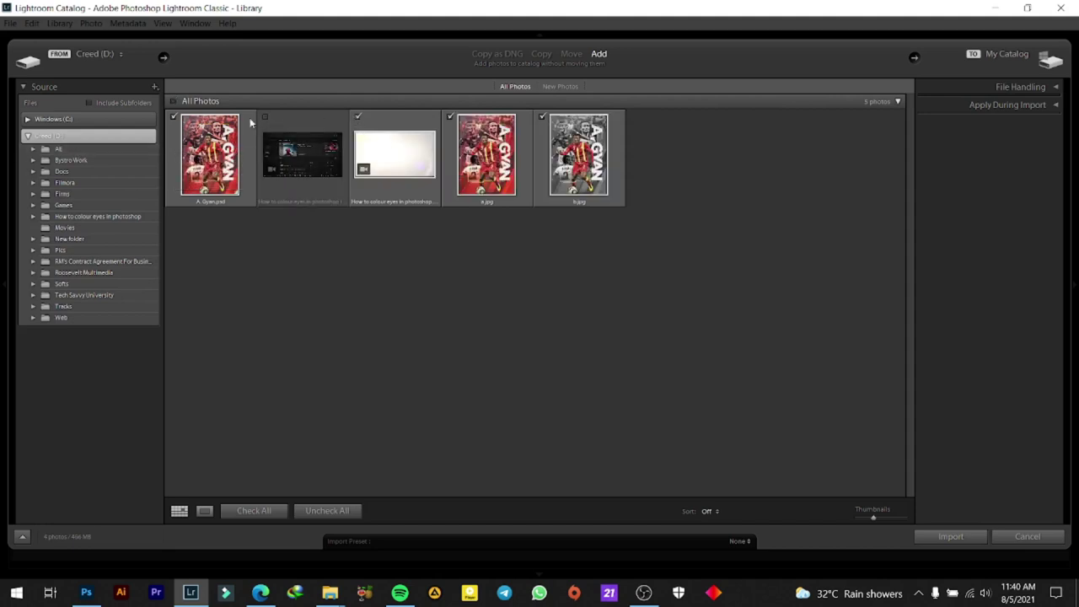
{"action": "left_click", "coordinate": [174, 117]}
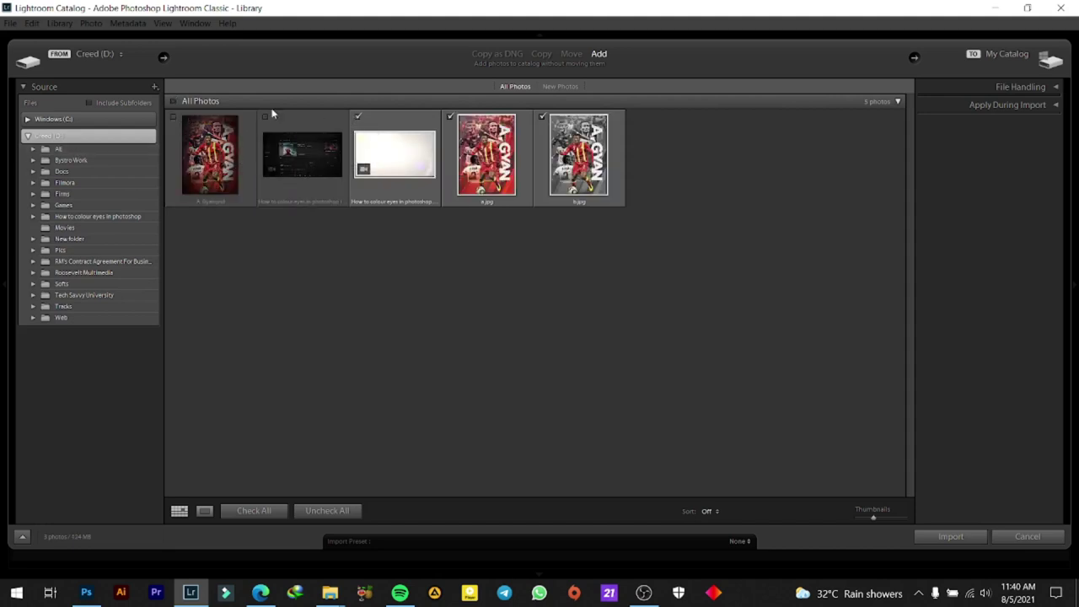
{"action": "left_click", "coordinate": [359, 117]}
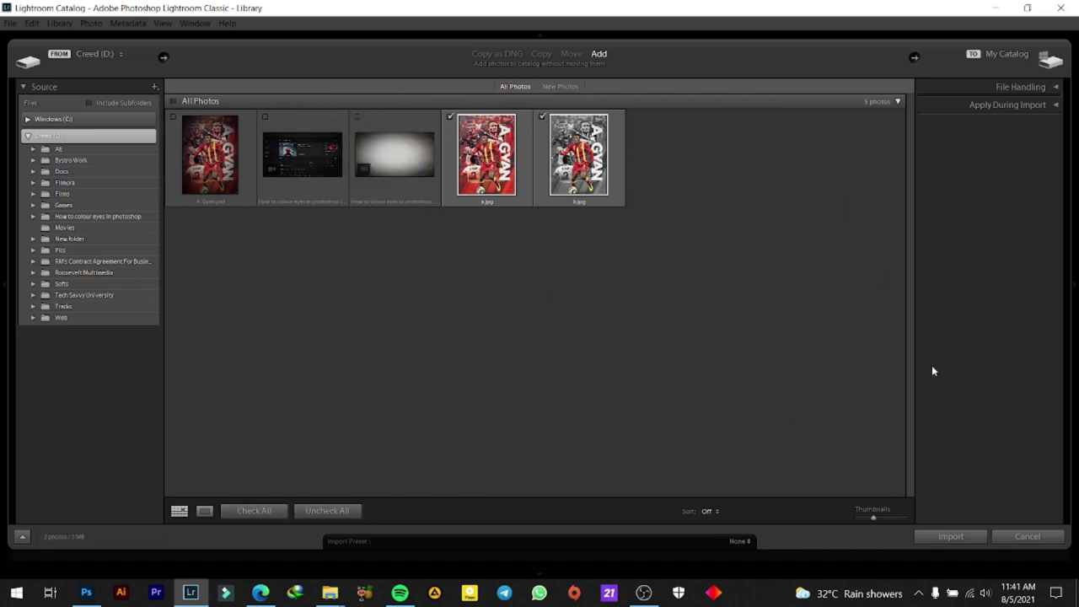
{"action": "left_click", "coordinate": [951, 536]}
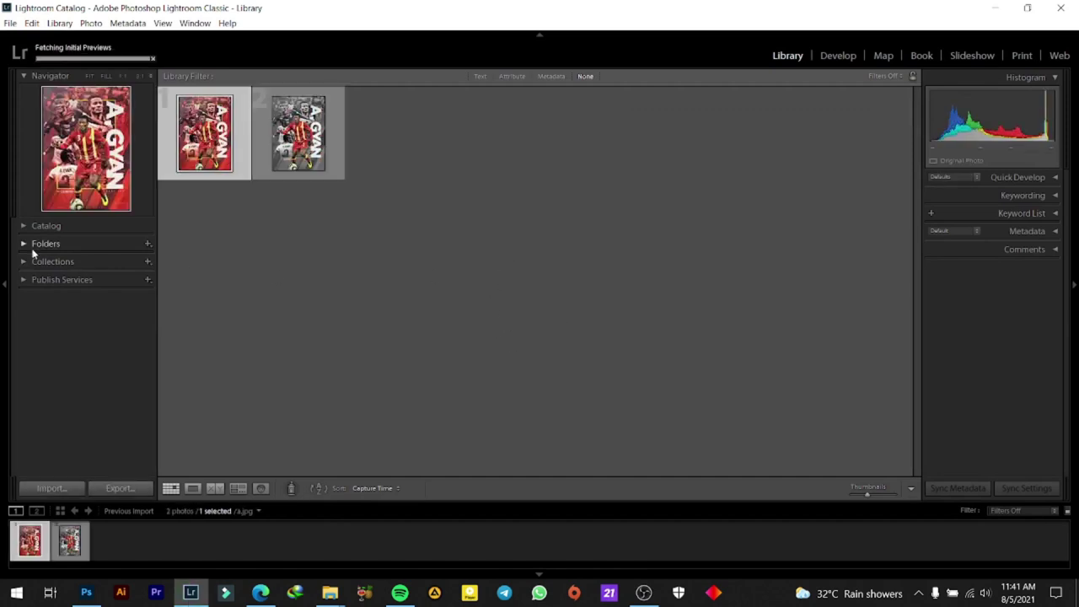
Apply the Creative Warm Contrast preset to a.jpg and view it Before/After
{"action": "left_click", "coordinate": [846, 55]}
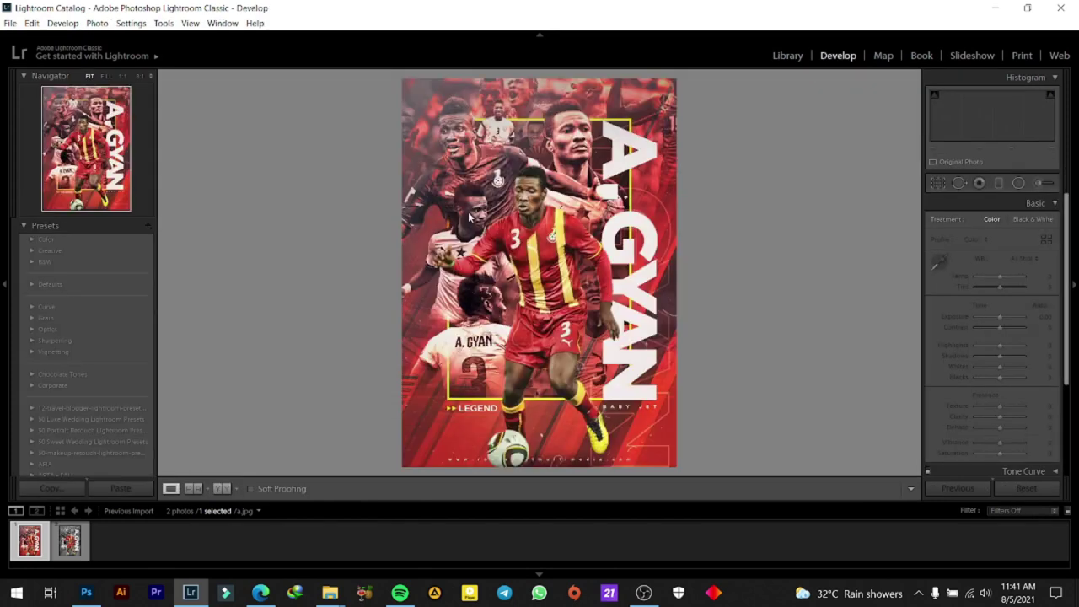
{"action": "left_click", "coordinate": [67, 553]}
{"action": "left_click", "coordinate": [30, 546]}
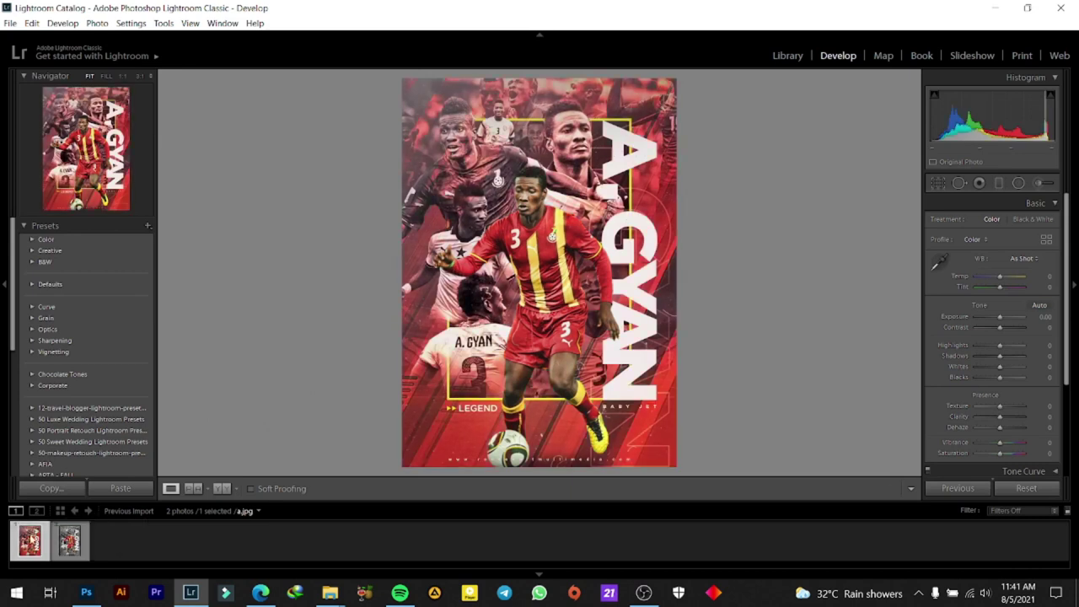
{"action": "left_click", "coordinate": [49, 251]}
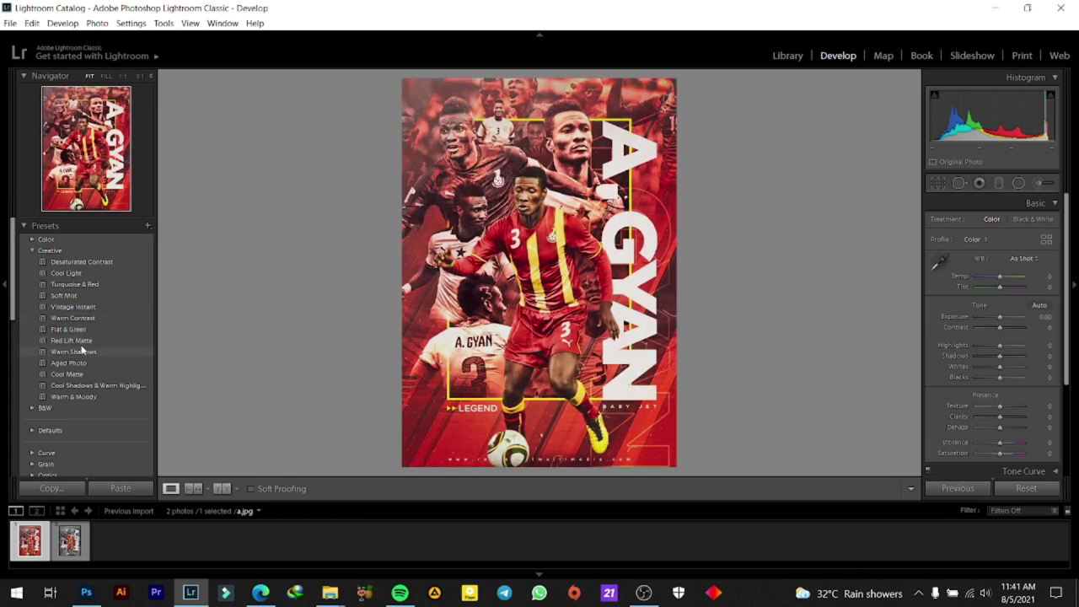
{"action": "left_click", "coordinate": [80, 338]}
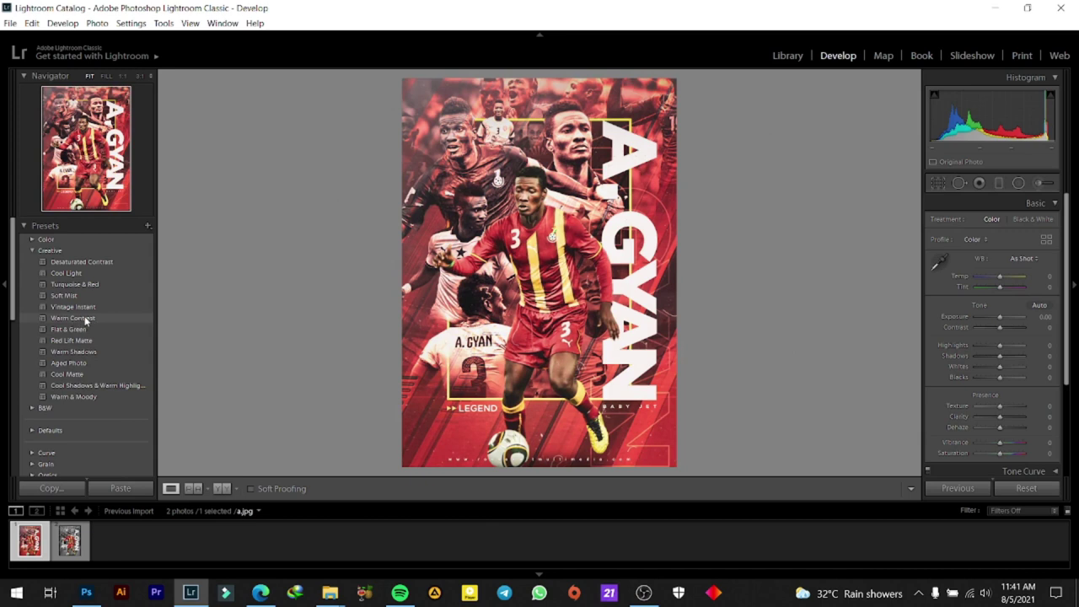
{"action": "left_click", "coordinate": [85, 318]}
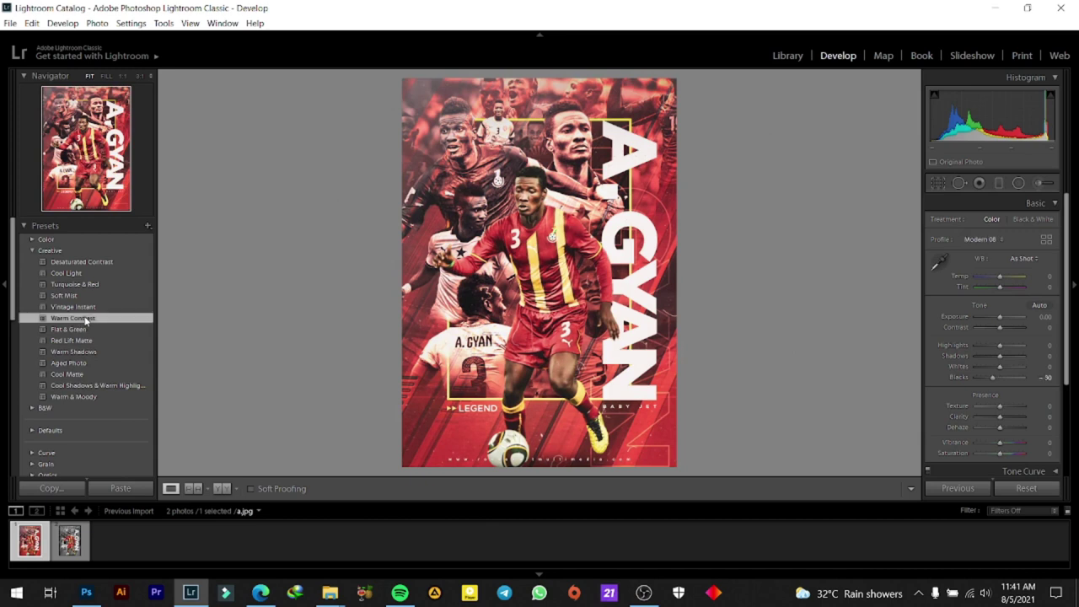
{"action": "left_click", "coordinate": [223, 489]}
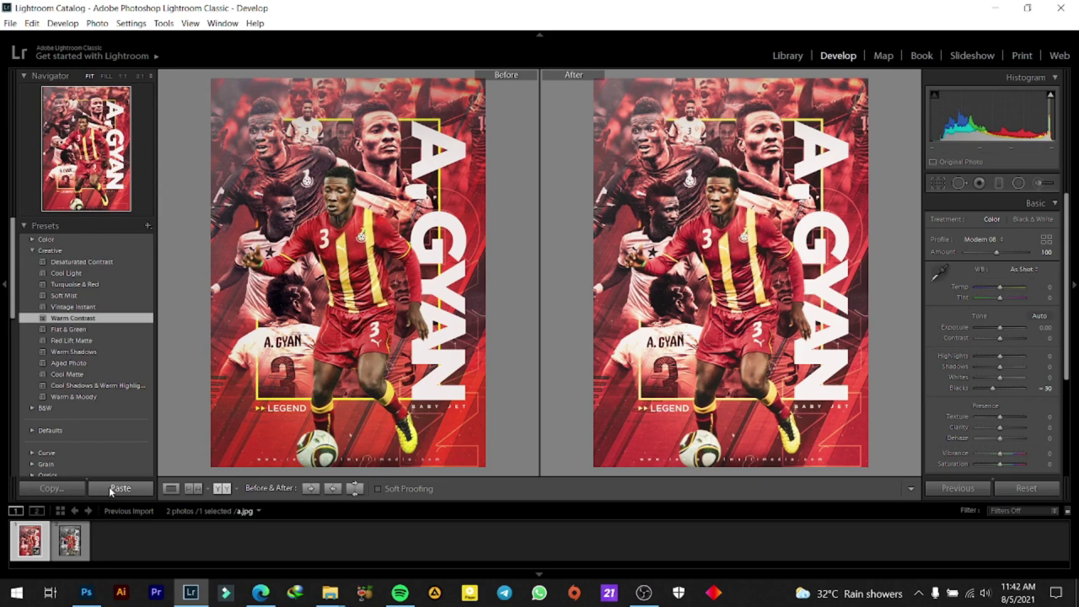
Browse the B&W, Vignetting, Corporate and Chocolate Tones preset groups
{"action": "left_click", "coordinate": [32, 250]}
{"action": "left_click", "coordinate": [33, 262]}
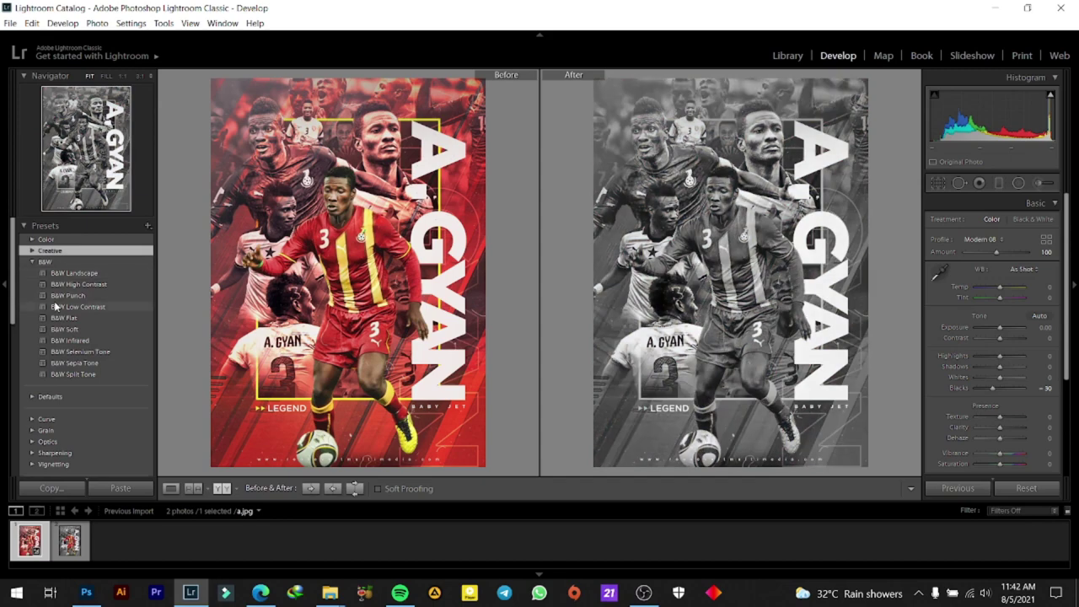
{"action": "left_click", "coordinate": [31, 263]}
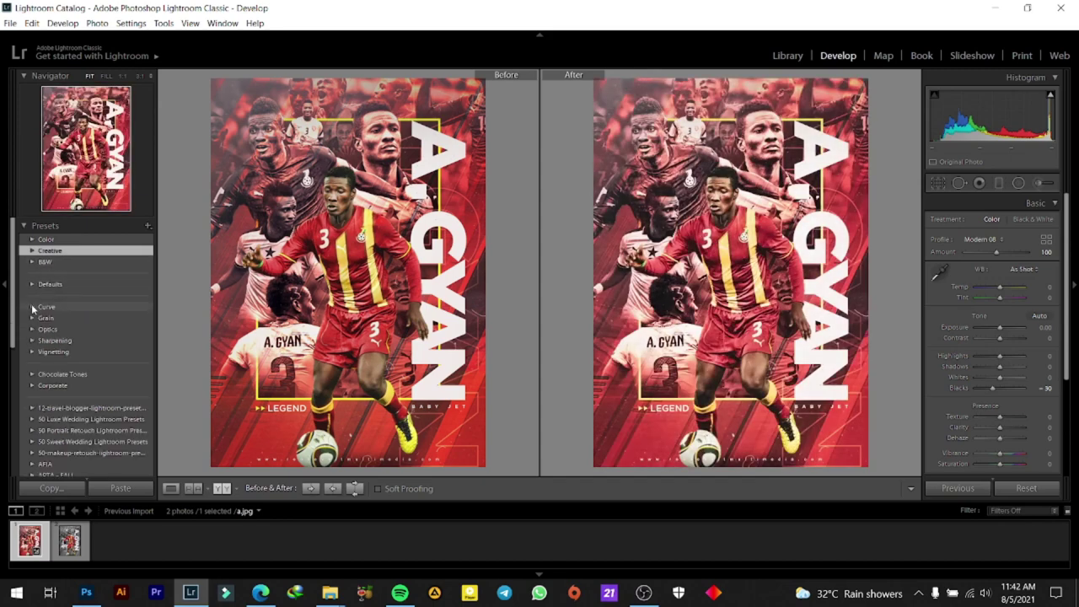
{"action": "scroll", "coordinate": [38, 314], "scroll_direction": "down", "scroll_amount": 2}
{"action": "scroll", "coordinate": [42, 313], "scroll_direction": "down", "scroll_amount": 1}
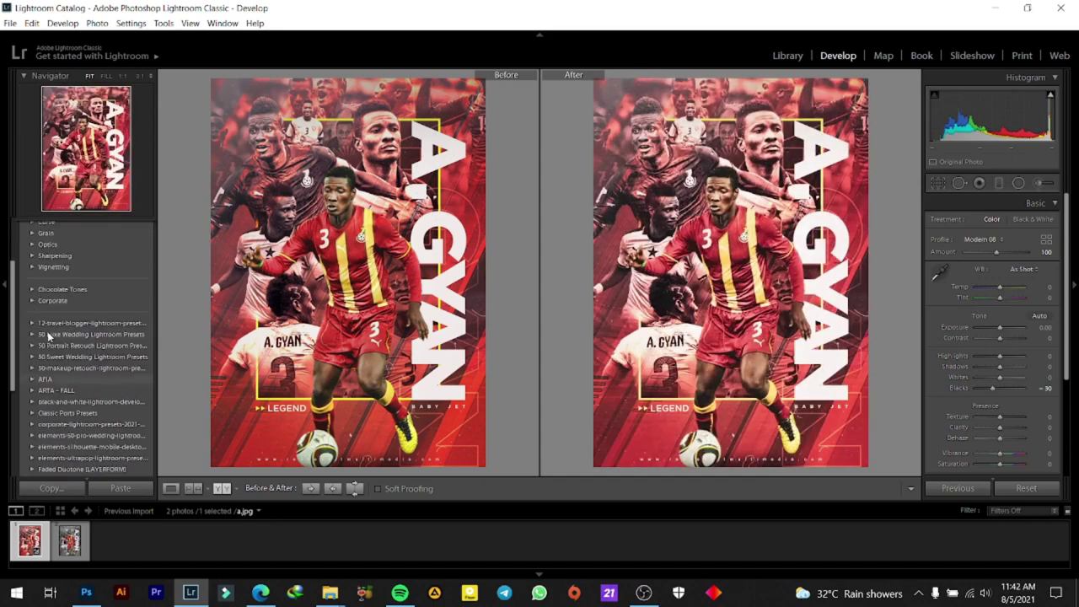
{"action": "left_click", "coordinate": [34, 267]}
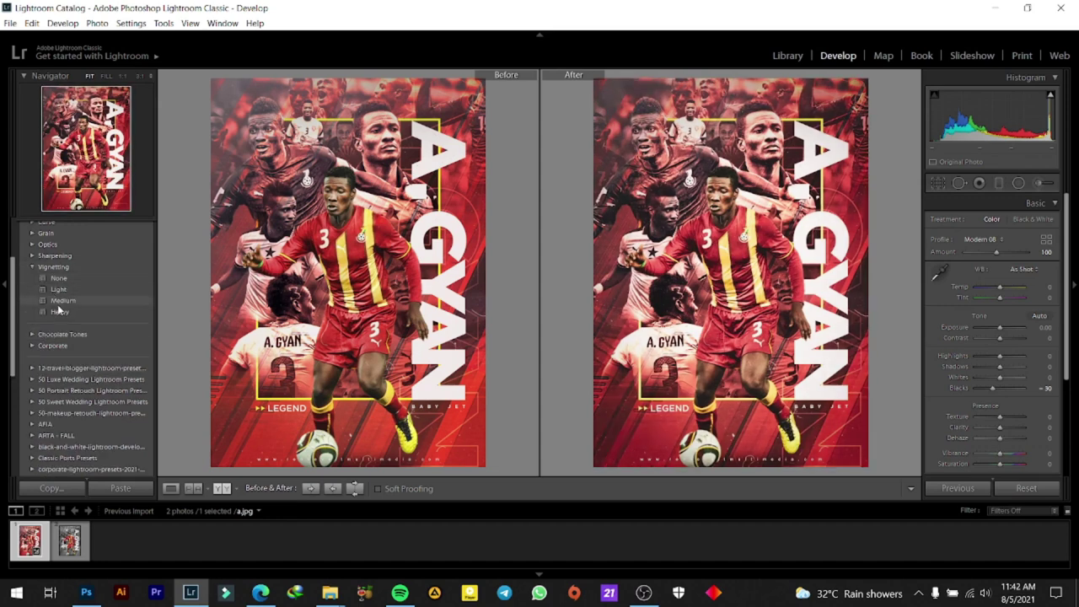
{"action": "left_click", "coordinate": [33, 267]}
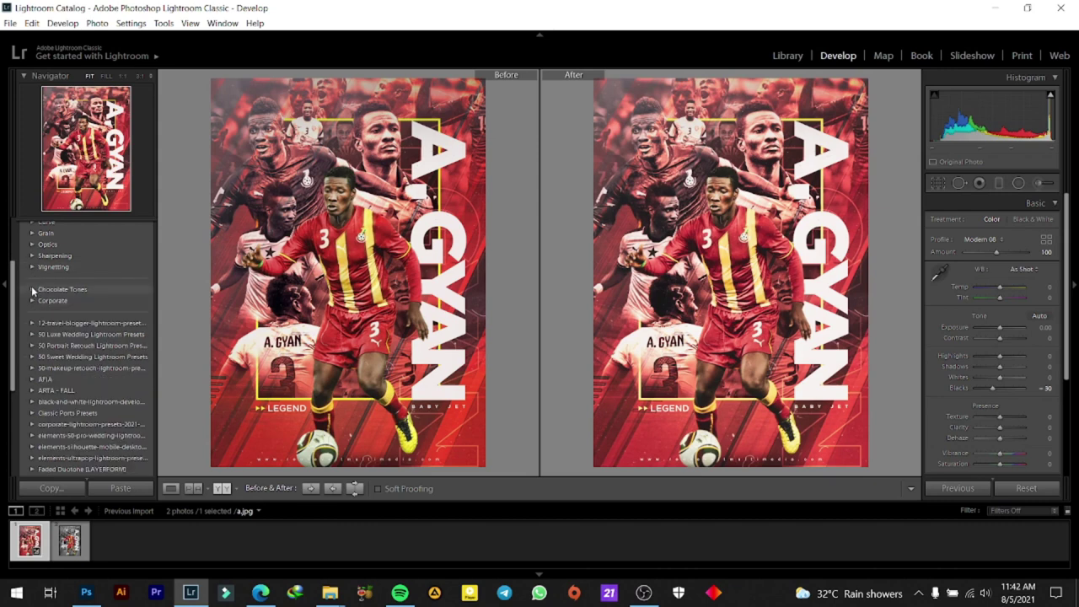
{"action": "left_click", "coordinate": [33, 301]}
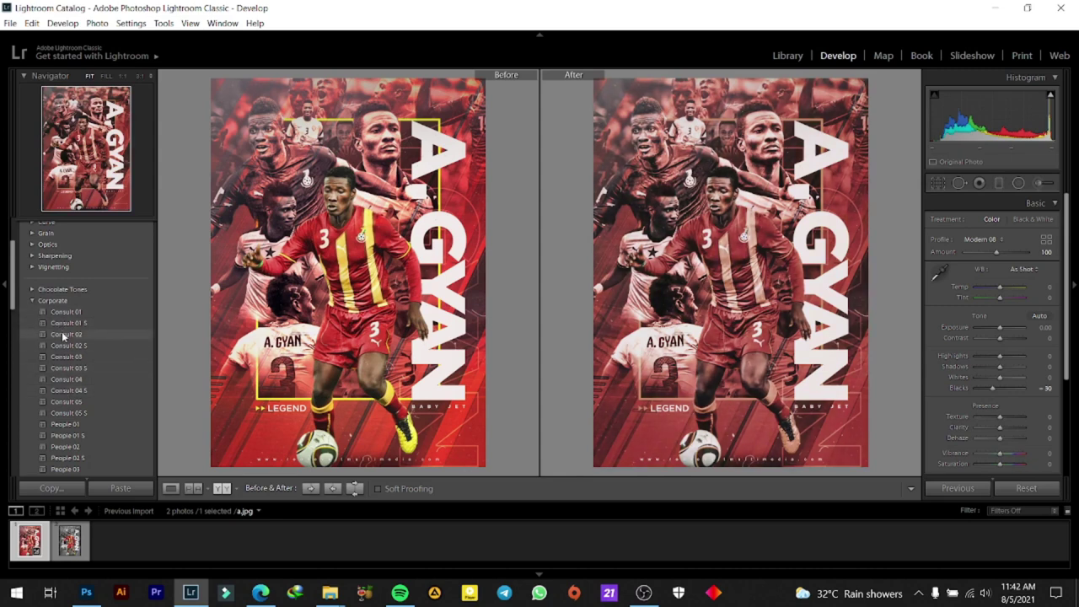
{"action": "left_click", "coordinate": [33, 301]}
{"action": "left_click", "coordinate": [33, 289]}
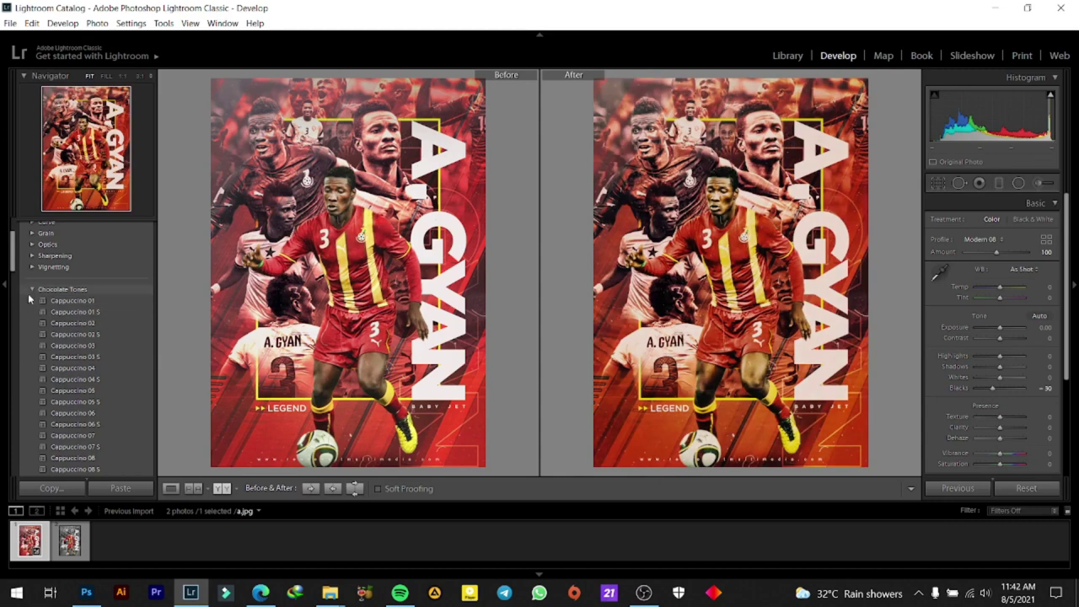
{"action": "left_click", "coordinate": [31, 289]}
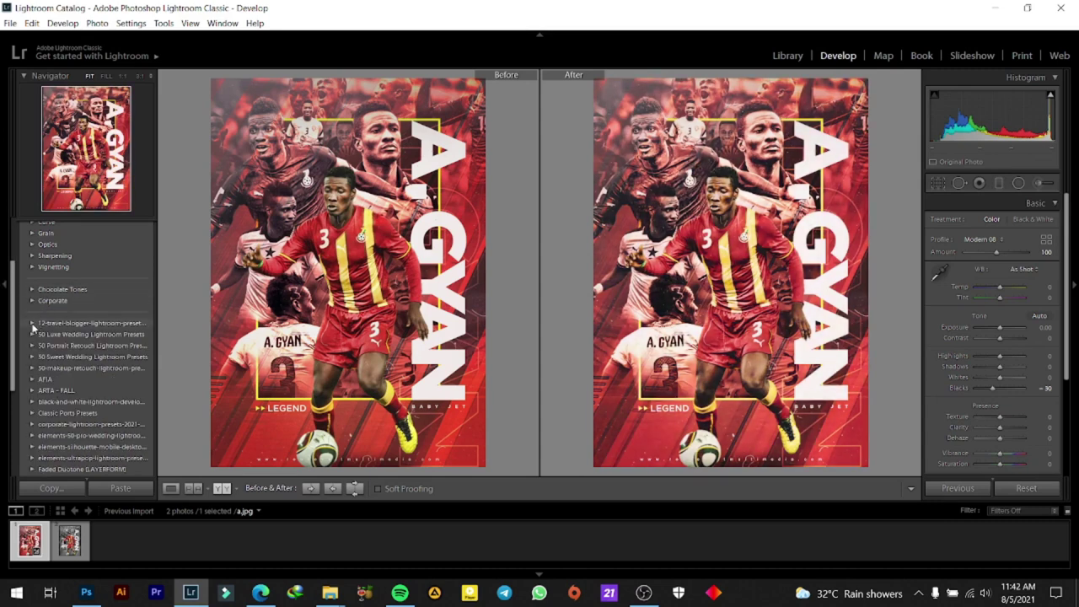
{"action": "scroll", "coordinate": [30, 337], "scroll_direction": "down", "scroll_amount": 1}
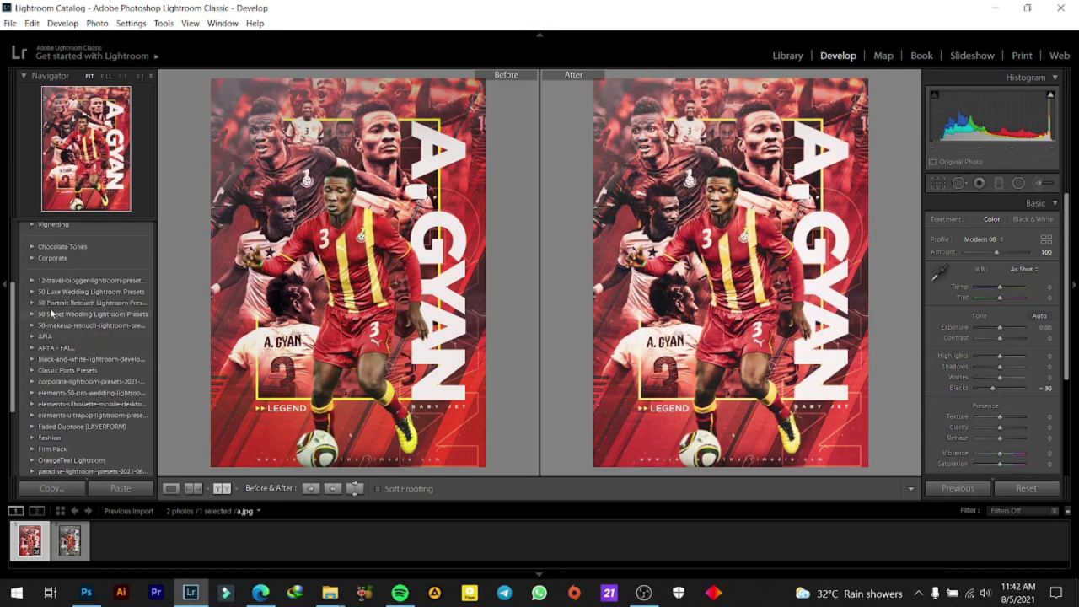
Apply Portrait Retouch Preset #2 and compare it with the original Before/After
{"action": "left_click", "coordinate": [32, 303]}
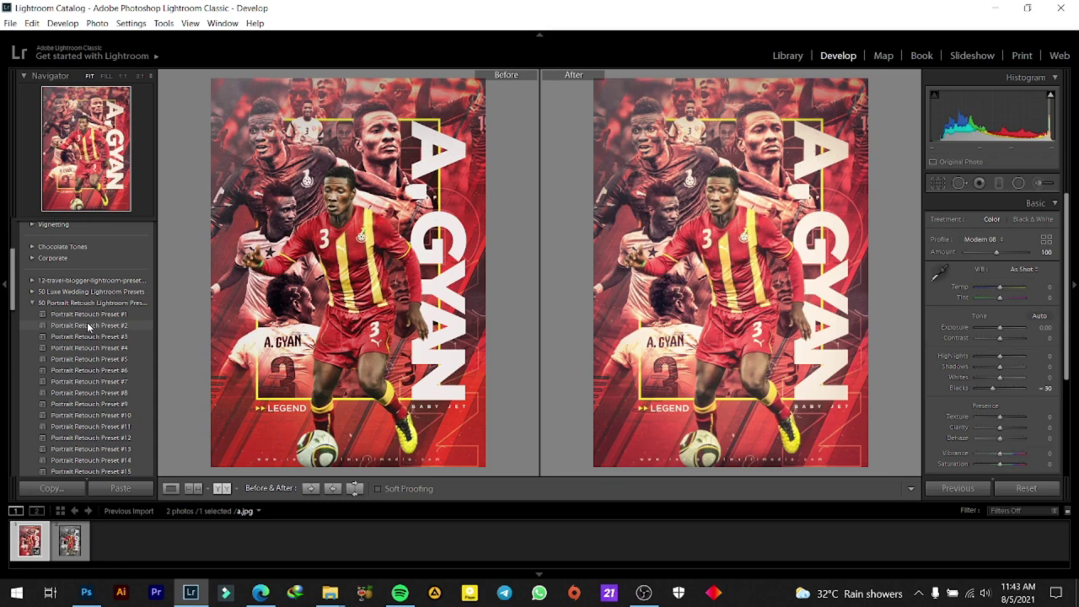
{"action": "left_click", "coordinate": [87, 324]}
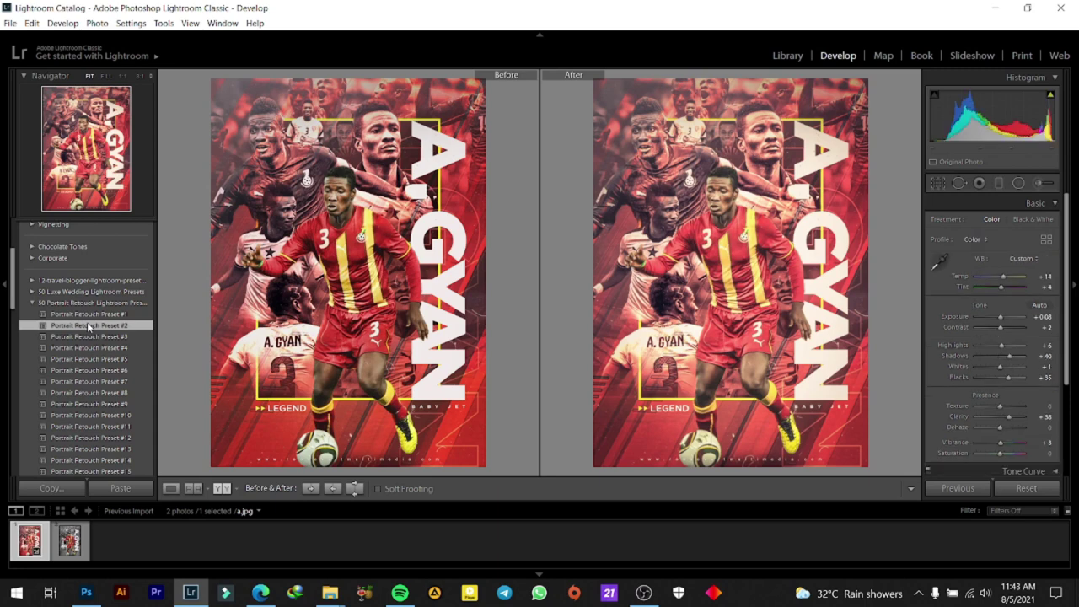
{"action": "left_click", "coordinate": [169, 489]}
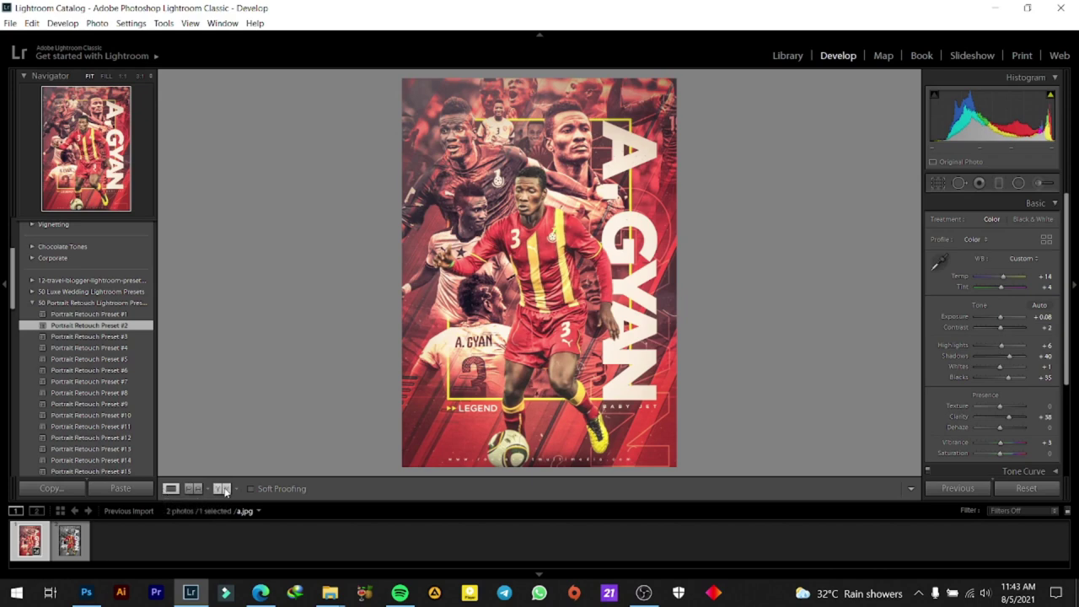
{"action": "left_click", "coordinate": [222, 489]}
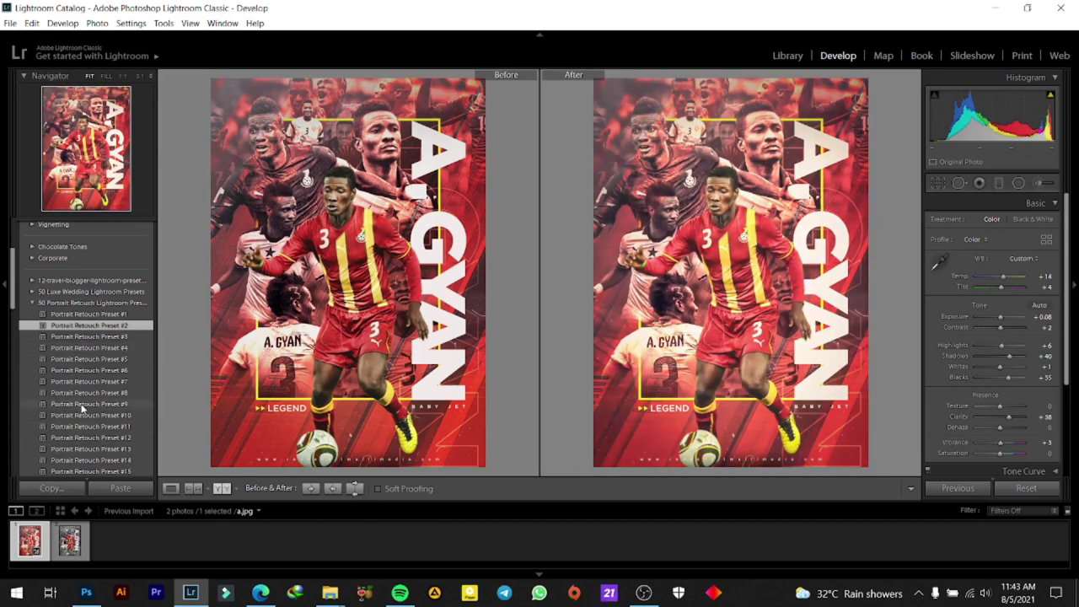
{"action": "left_click", "coordinate": [32, 303]}
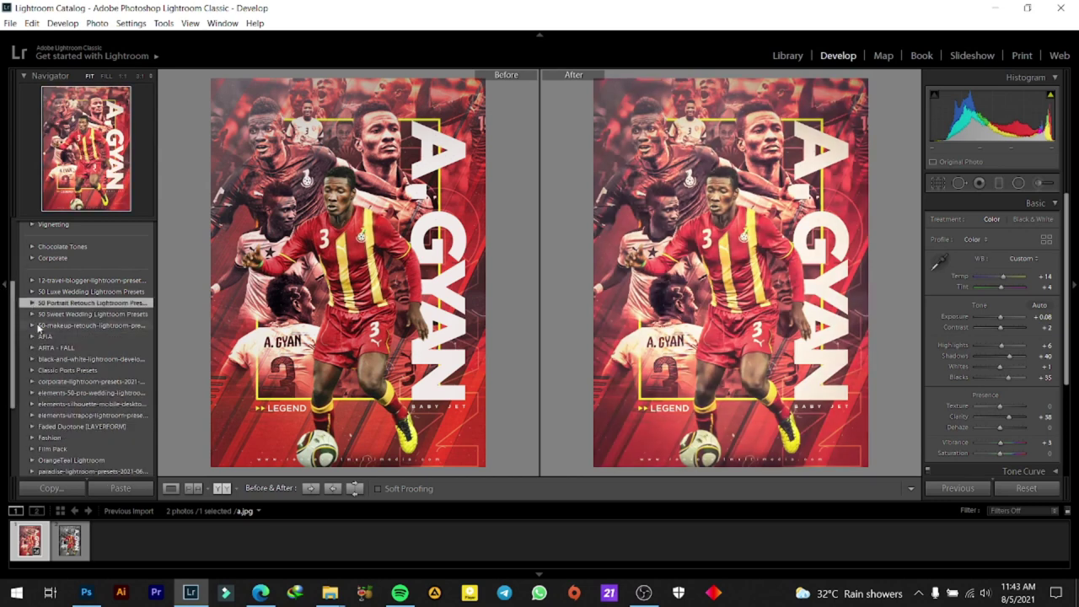
{"action": "left_click", "coordinate": [32, 303]}
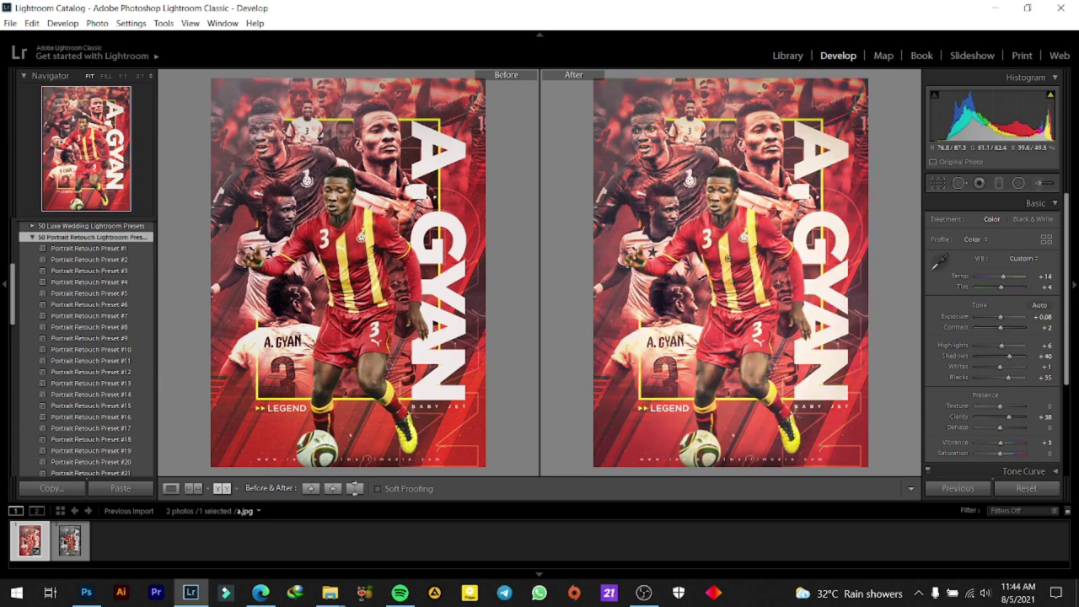
Send the graded After image to Photoshop via Edit In > Open as Smart Object
{"action": "right_click", "coordinate": [715, 244]}
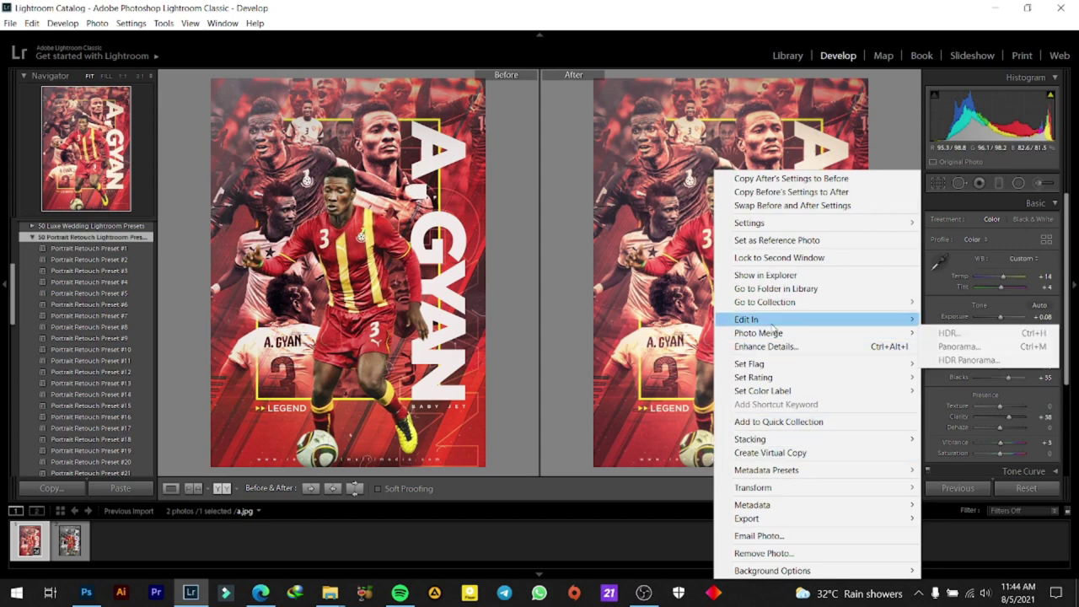
{"action": "mouse_move", "coordinate": [746, 320]}
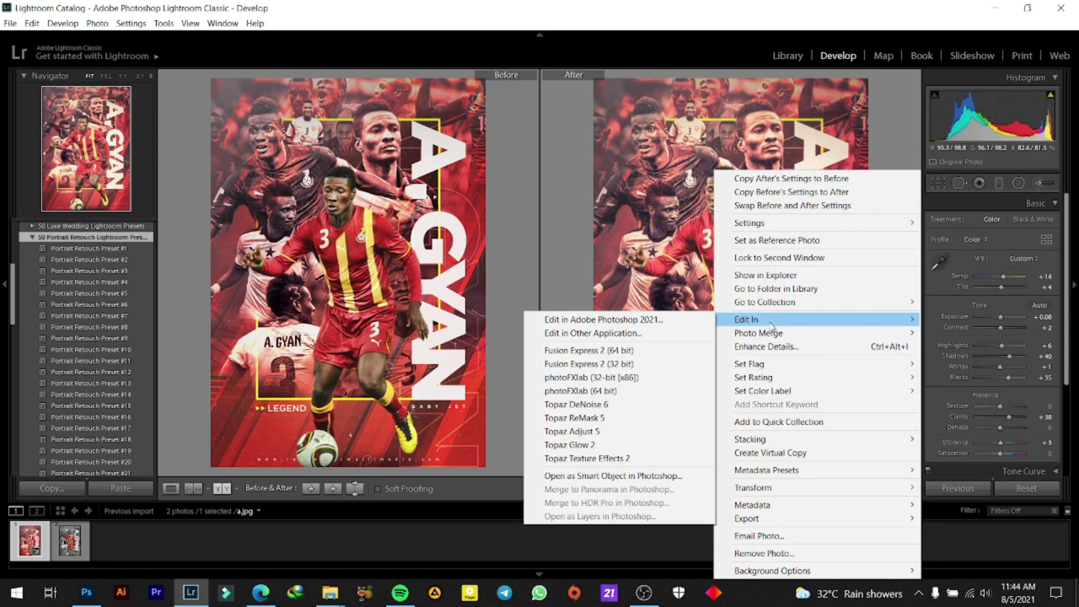
{"action": "left_click", "coordinate": [602, 476]}
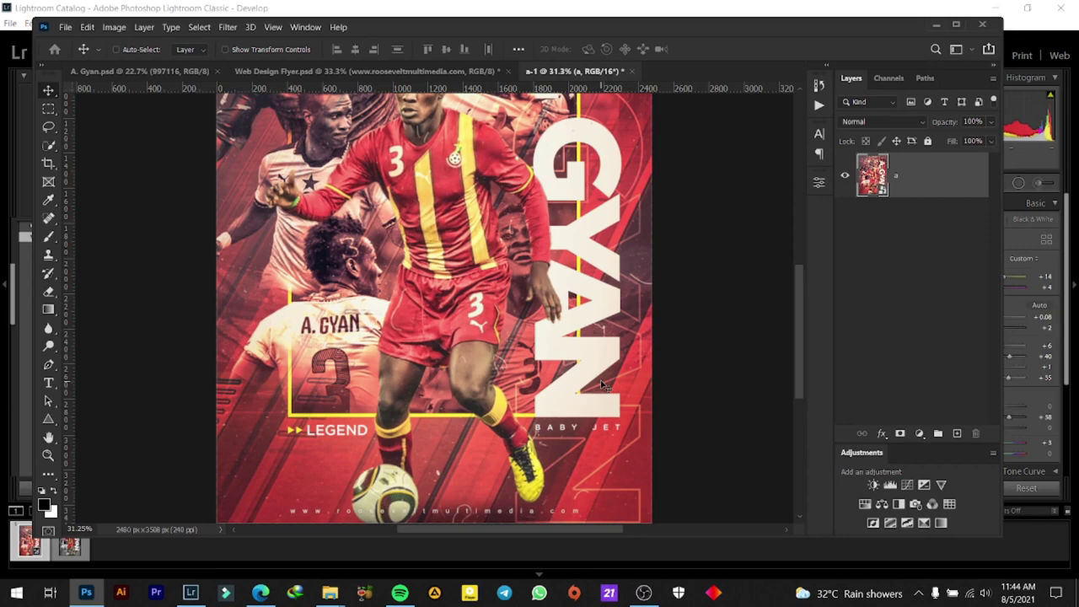
Bring the graded a-1 image into A. Gyan.psd as smart-object layer 'a' above the Effects group
{"action": "left_click", "coordinate": [955, 23]}
{"action": "key", "text": "ctrl+0"}
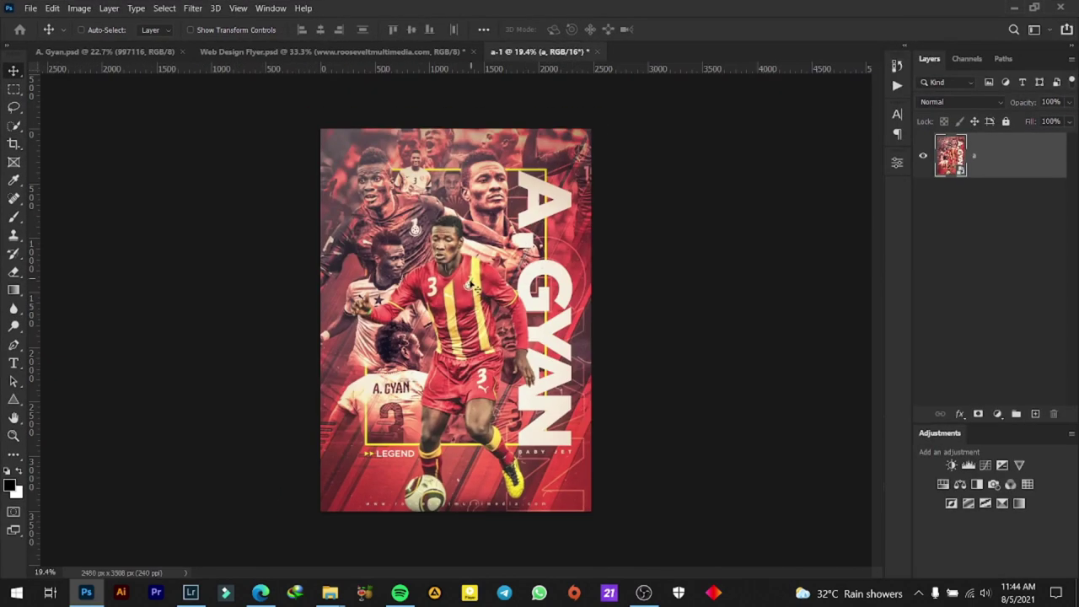
{"action": "key", "text": "ctrl+0"}
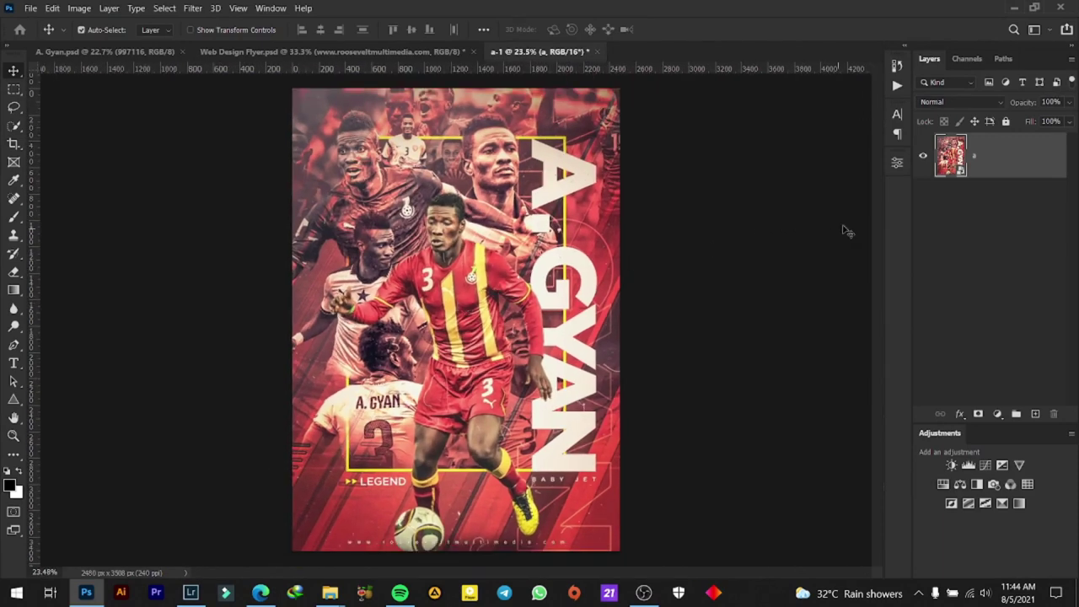
{"action": "left_click", "coordinate": [125, 52]}
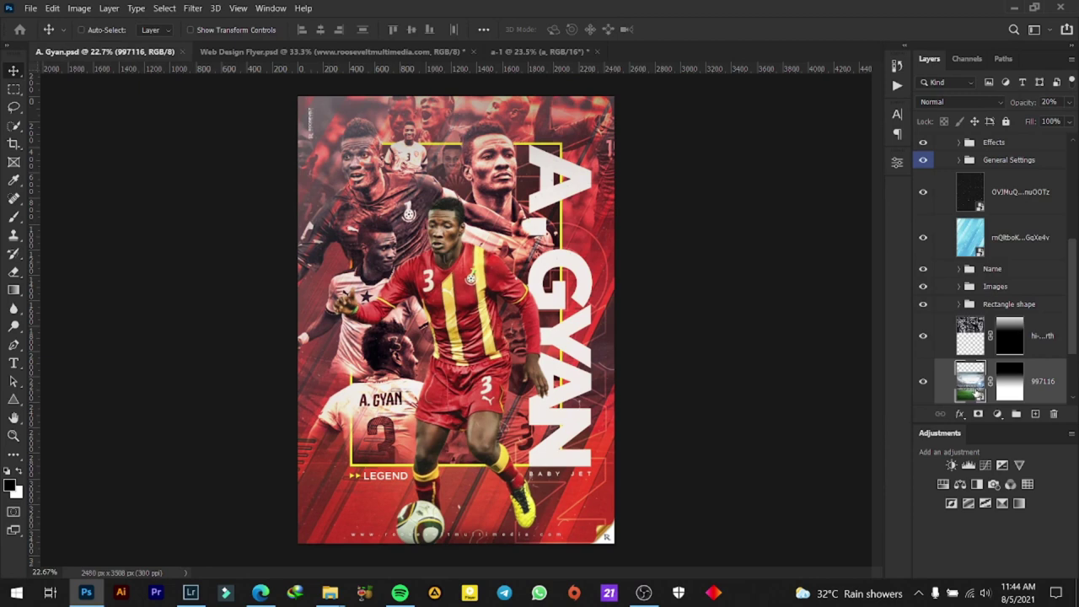
{"action": "scroll", "coordinate": [992, 249], "scroll_direction": "up", "scroll_amount": 2}
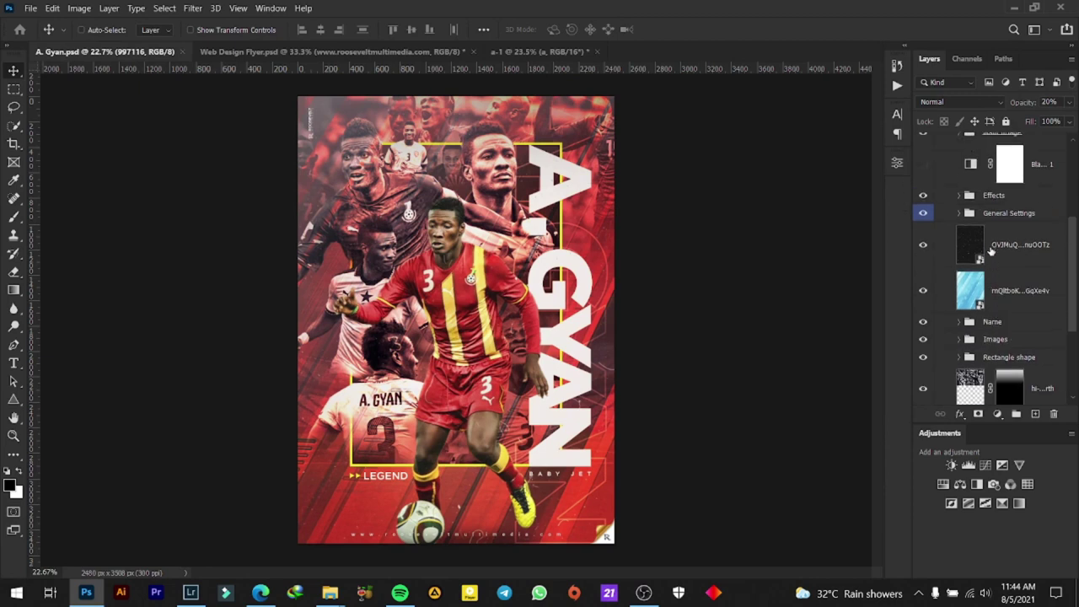
{"action": "left_click", "coordinate": [1018, 196]}
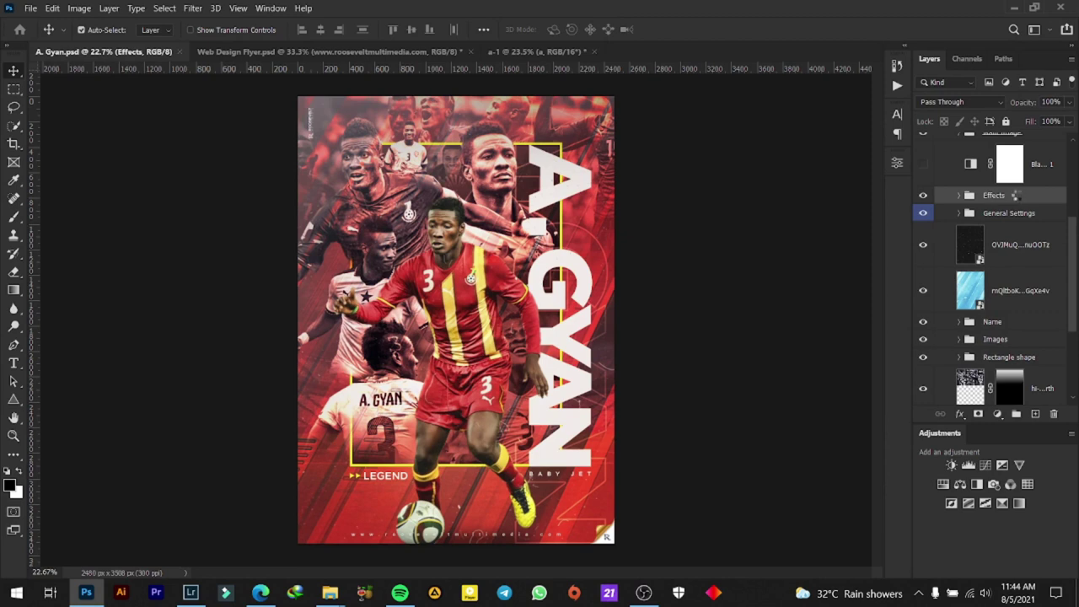
{"action": "left_click_drag", "start_coordinate": [1017, 195], "coordinate": [1019, 195]}
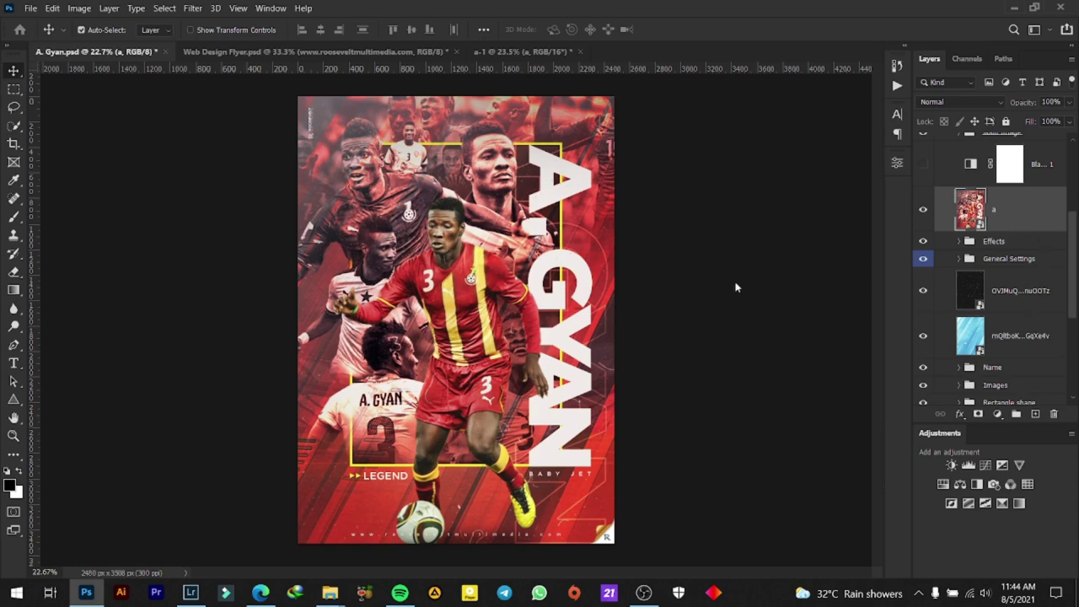
{"action": "key", "text": "ctrl+plus"}
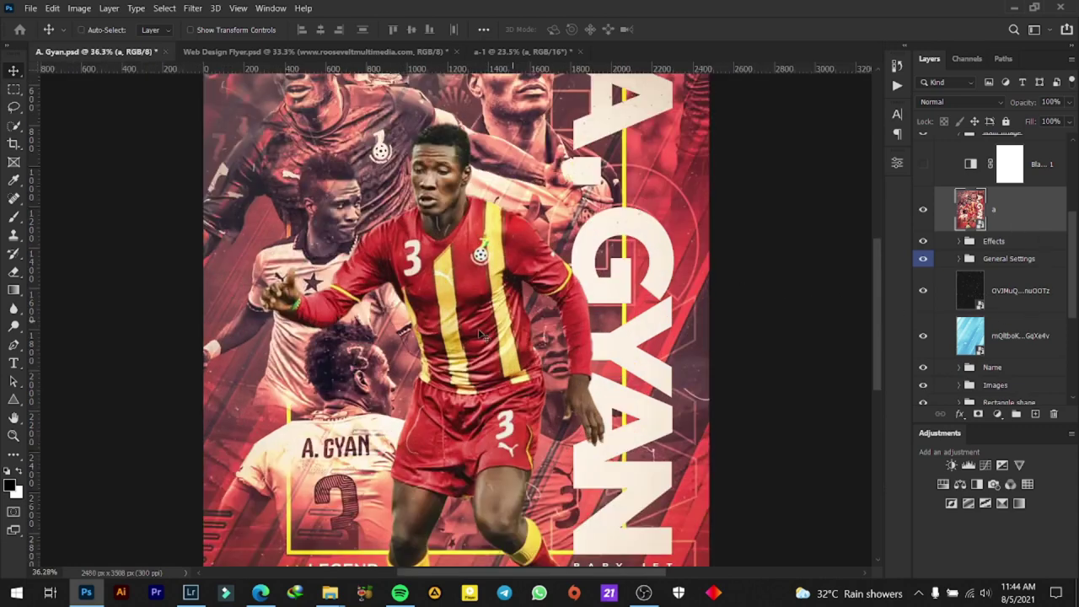
{"action": "key", "text": "ctrl+0"}
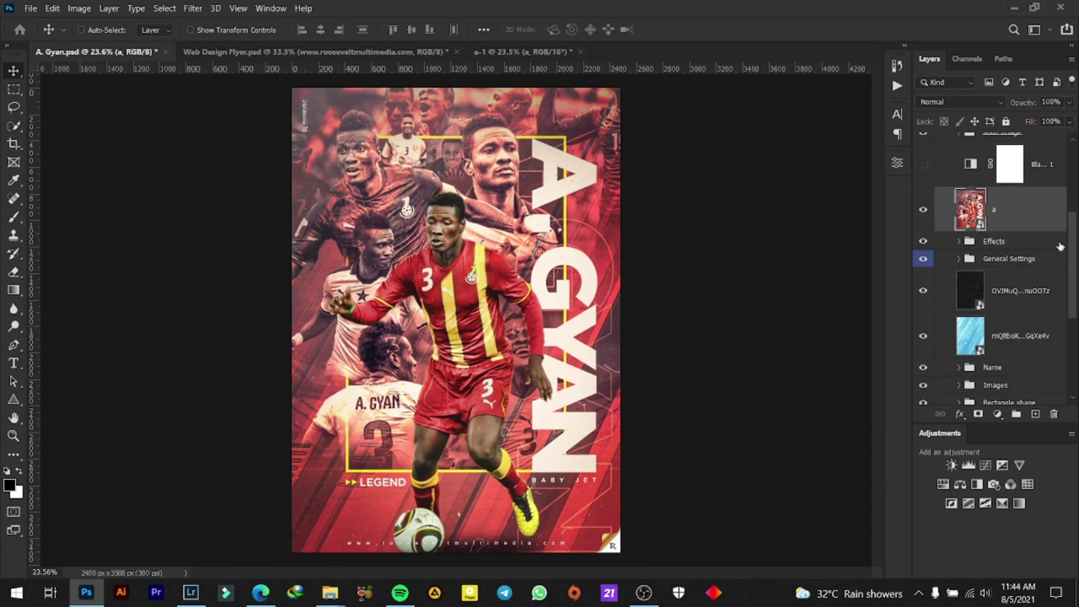
{"action": "left_click_drag", "start_coordinate": [1074, 249], "coordinate": [1073, 183]}
{"action": "left_click_drag", "start_coordinate": [1003, 375], "coordinate": [1007, 209]}
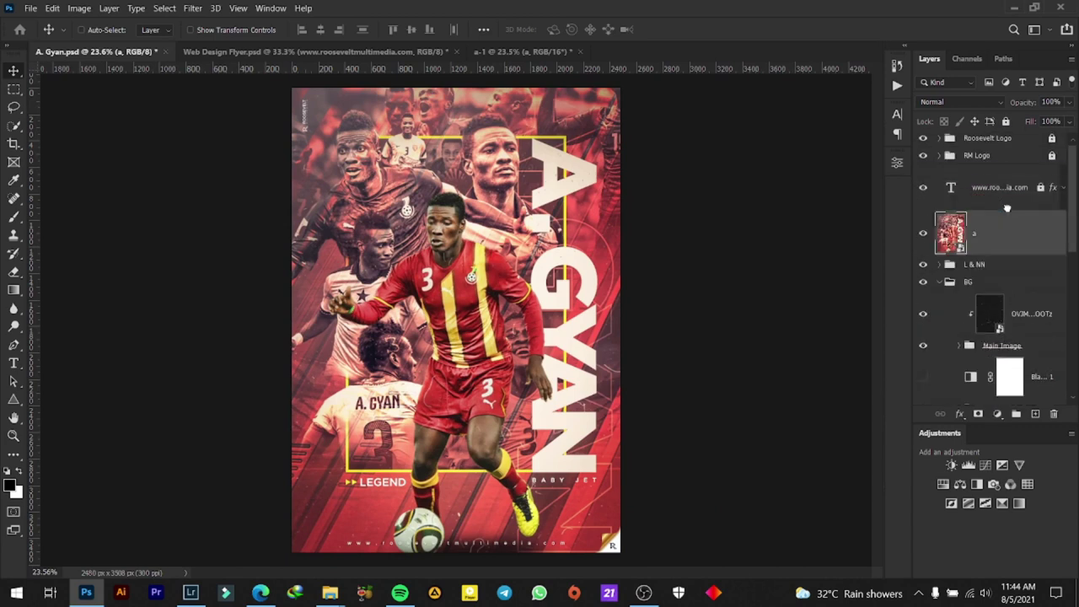
{"action": "scroll", "coordinate": [539, 189], "scroll_direction": "down", "scroll_amount": 2}
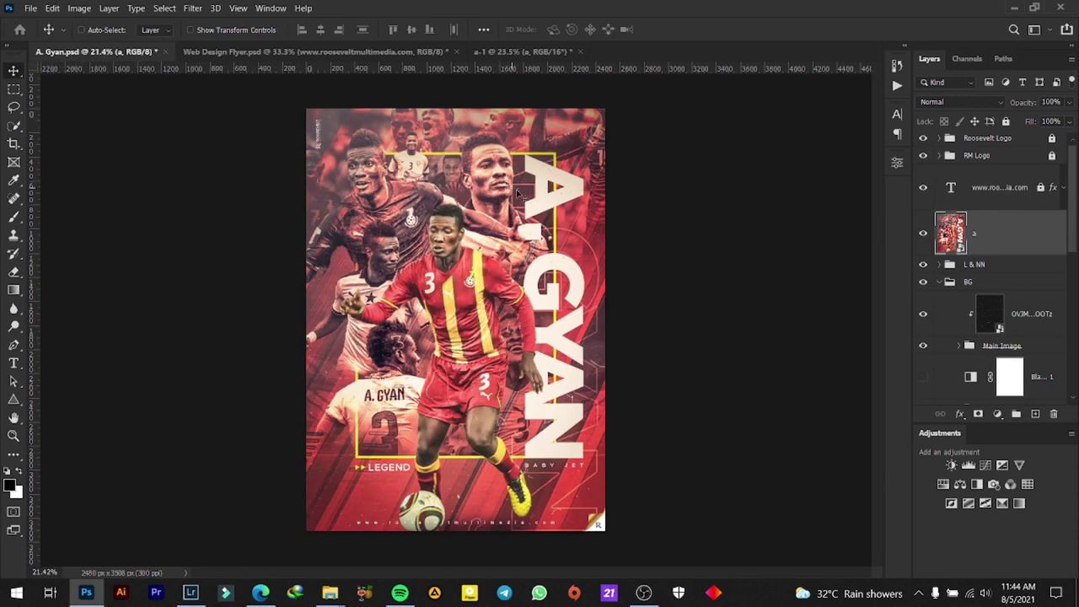
{"action": "scroll", "coordinate": [465, 255], "scroll_direction": "down", "scroll_amount": 1}
{"action": "scroll", "coordinate": [466, 250], "scroll_direction": "up", "scroll_amount": 2}
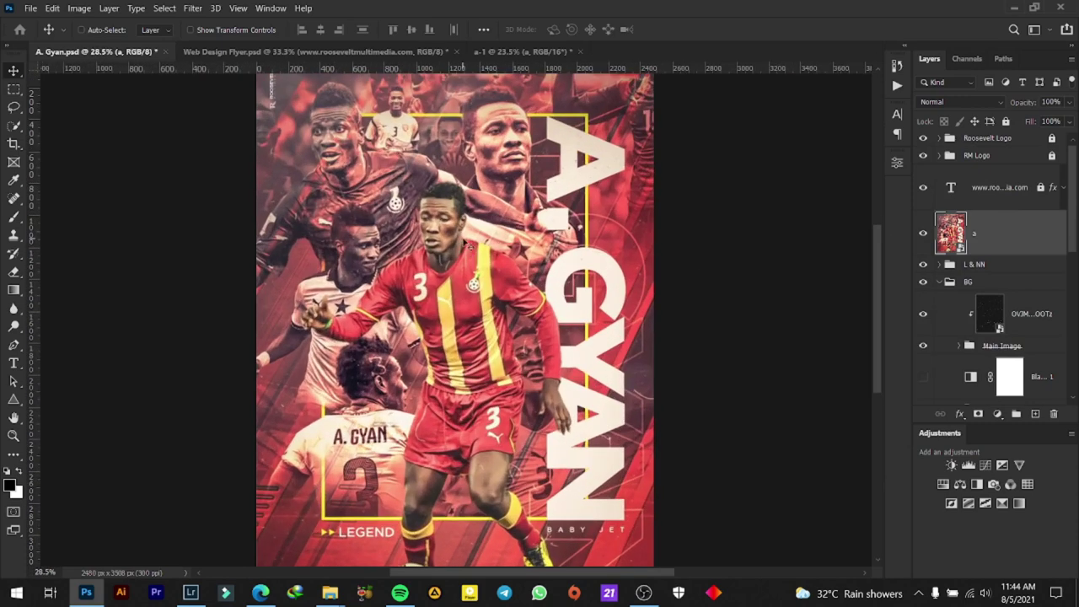
{"action": "scroll", "coordinate": [462, 218], "scroll_direction": "up", "scroll_amount": 2}
{"action": "scroll", "coordinate": [462, 217], "scroll_direction": "down", "scroll_amount": 2}
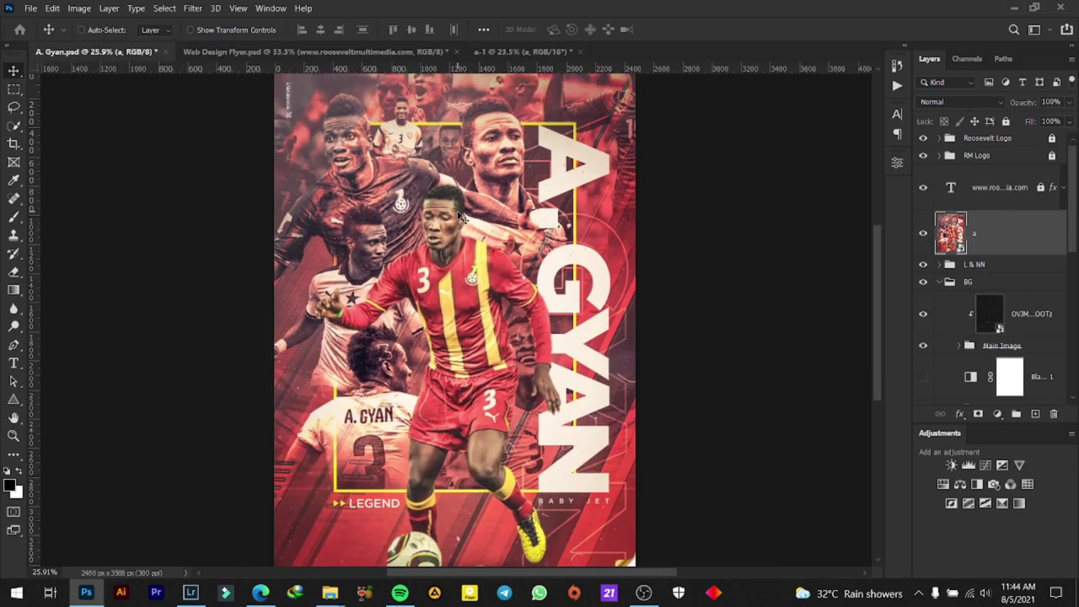
{"action": "scroll", "coordinate": [462, 218], "scroll_direction": "down", "scroll_amount": 1}
{"action": "scroll", "coordinate": [550, 128], "scroll_direction": "up", "scroll_amount": 1}
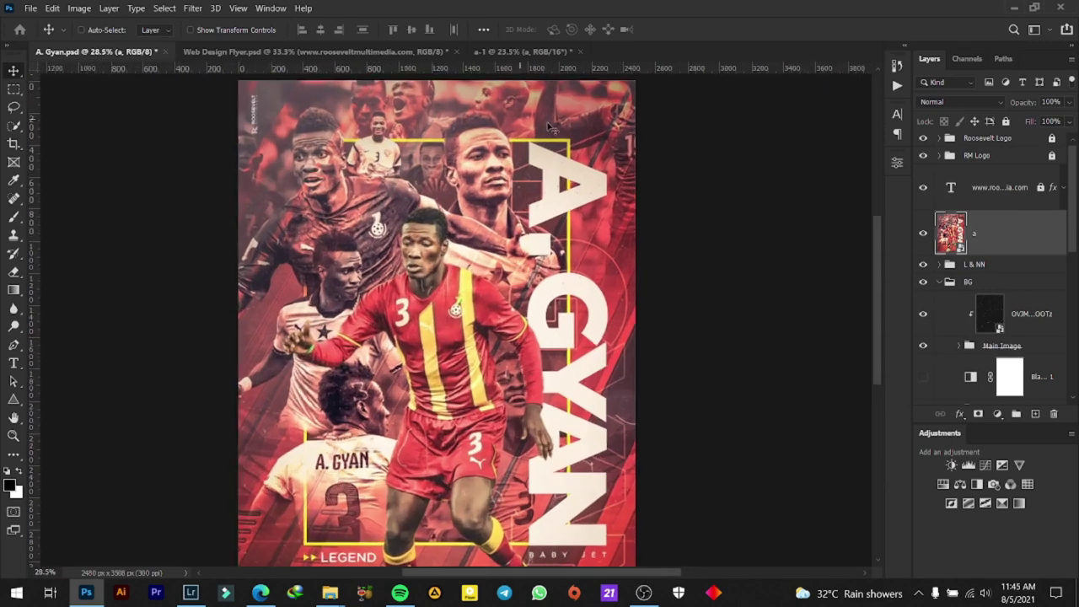
{"action": "scroll", "coordinate": [549, 128], "scroll_direction": "up", "scroll_amount": 1}
{"action": "scroll", "coordinate": [413, 160], "scroll_direction": "up", "scroll_amount": 1}
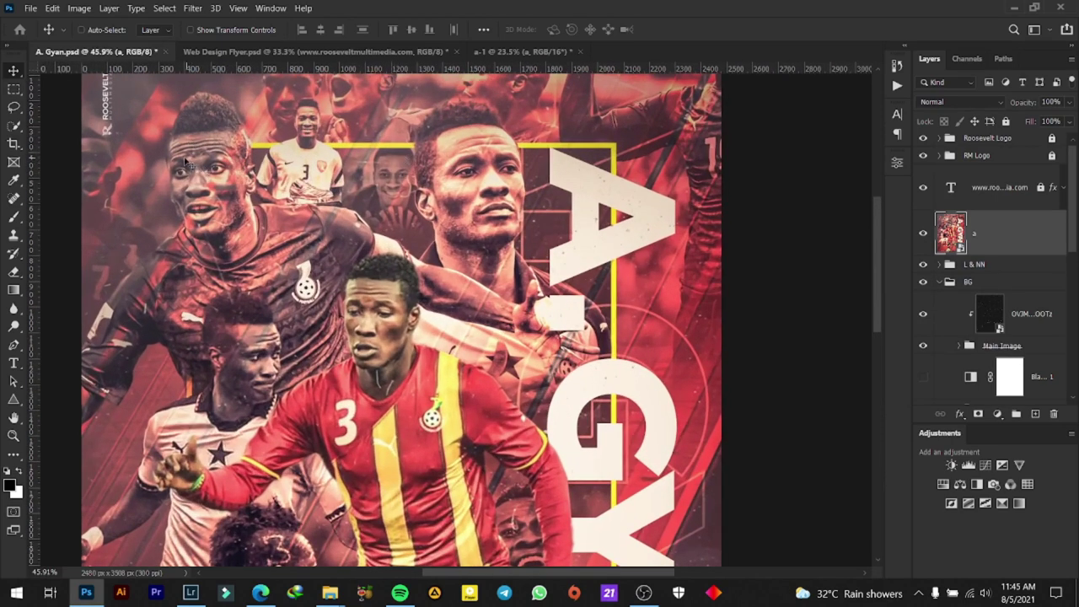
{"action": "scroll", "coordinate": [189, 162], "scroll_direction": "up", "scroll_amount": 1}
{"action": "scroll", "coordinate": [287, 182], "scroll_direction": "up", "scroll_amount": 1}
{"action": "scroll", "coordinate": [291, 310], "scroll_direction": "down", "scroll_amount": 1}
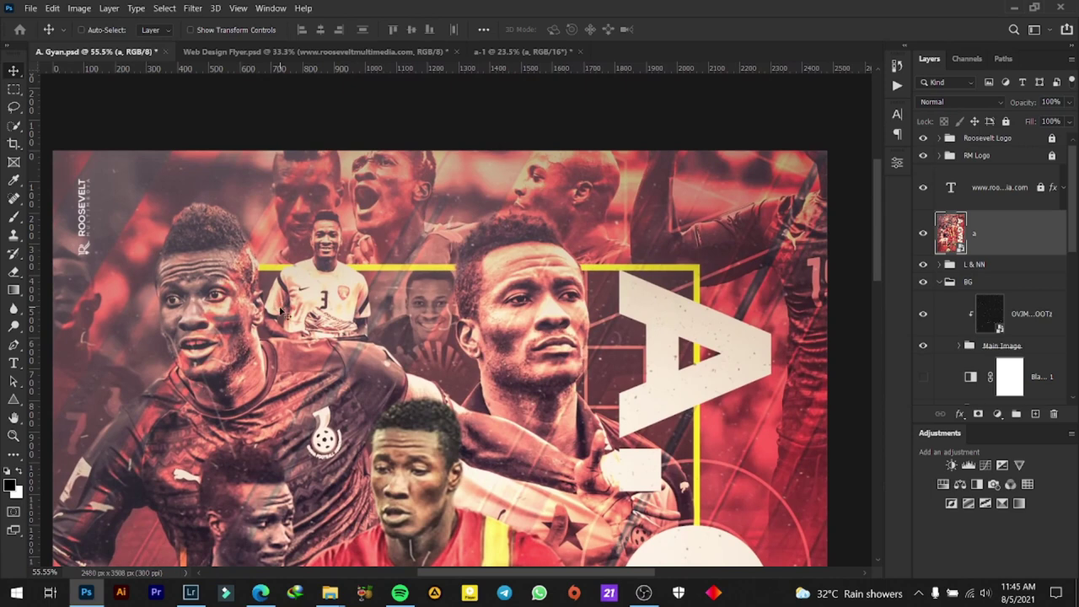
{"action": "scroll", "coordinate": [285, 312], "scroll_direction": "down", "scroll_amount": 1}
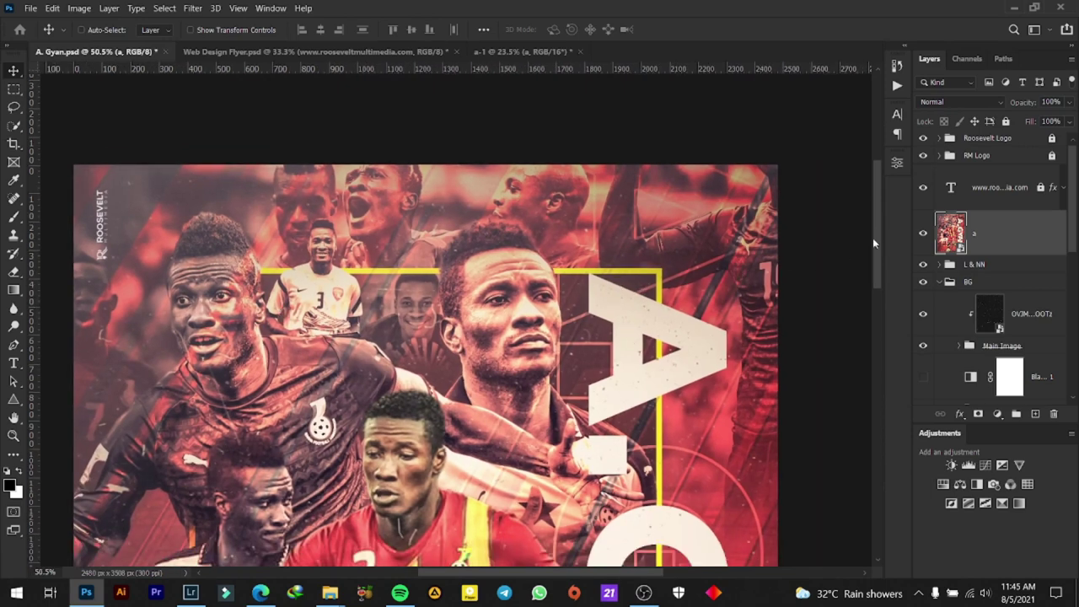
{"action": "left_click", "coordinate": [923, 236]}
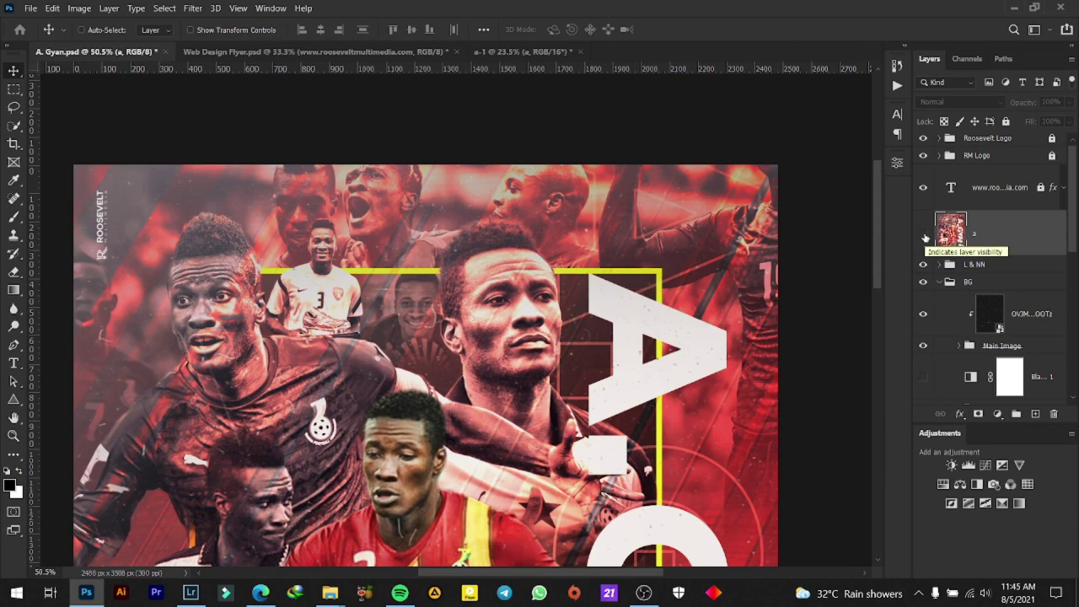
{"action": "left_click", "coordinate": [924, 237]}
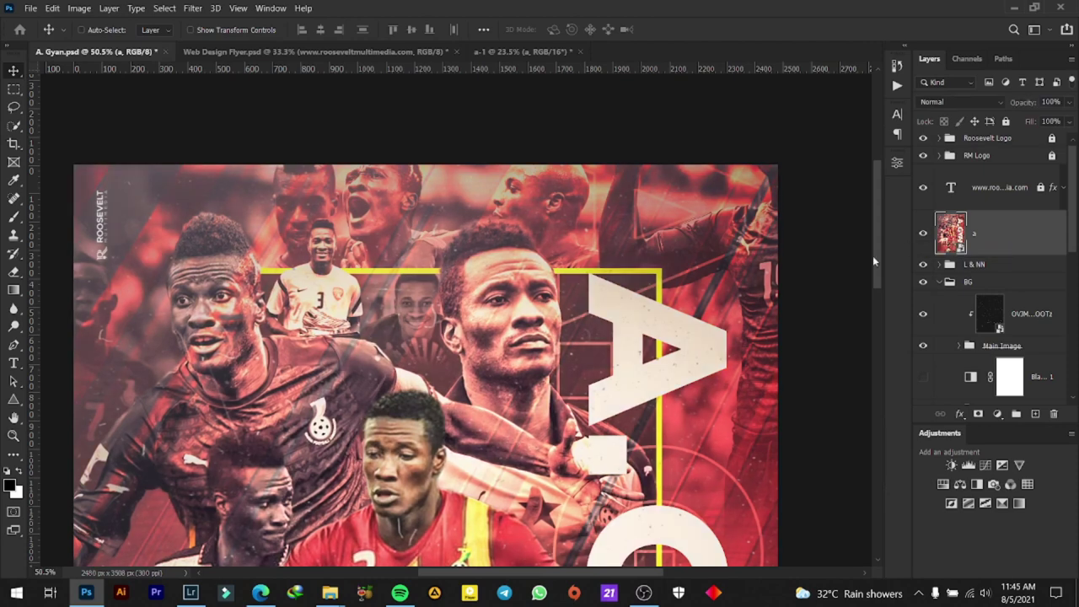
{"action": "scroll", "coordinate": [456, 331], "scroll_direction": "down", "scroll_amount": 2}
{"action": "scroll", "coordinate": [469, 391], "scroll_direction": "down", "scroll_amount": 1}
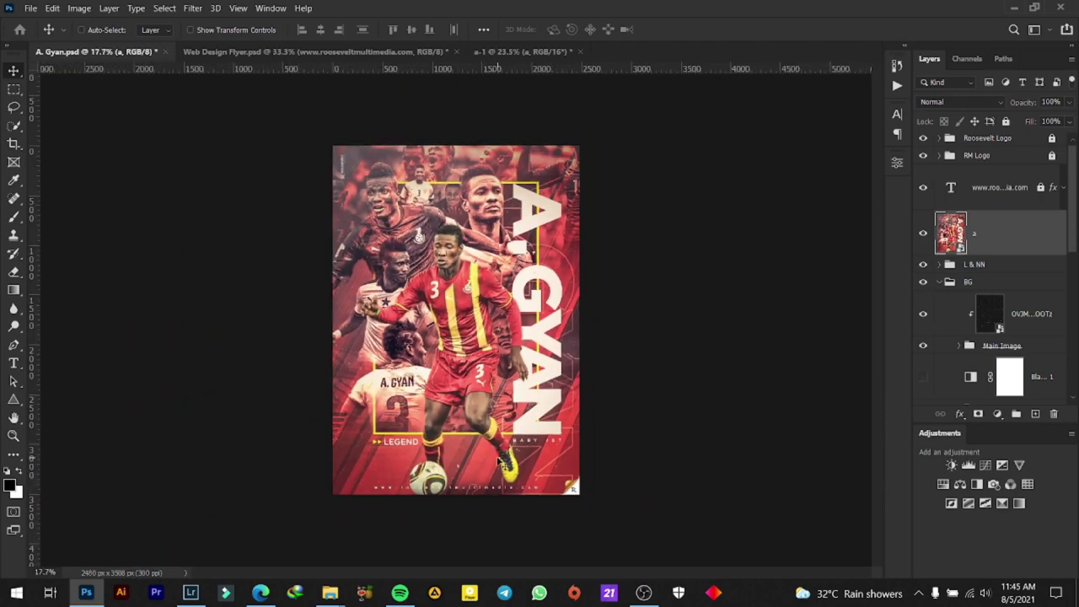
{"action": "scroll", "coordinate": [496, 153], "scroll_direction": "up", "scroll_amount": 1}
{"action": "scroll", "coordinate": [499, 155], "scroll_direction": "up", "scroll_amount": 1}
{"action": "scroll", "coordinate": [506, 151], "scroll_direction": "down", "scroll_amount": 1}
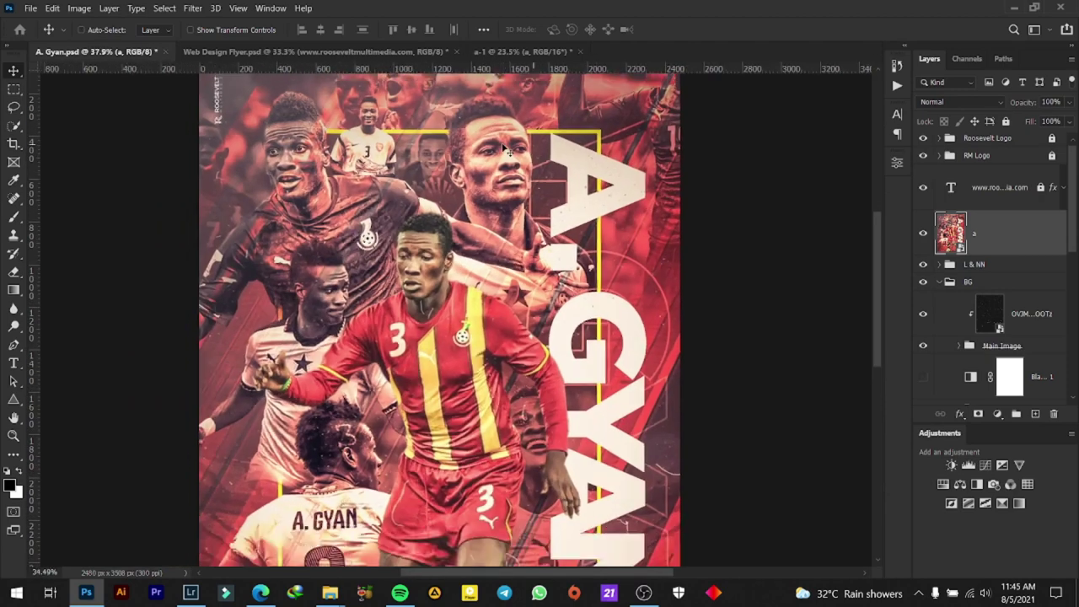
{"action": "scroll", "coordinate": [519, 148], "scroll_direction": "down", "scroll_amount": 2}
{"action": "scroll", "coordinate": [537, 142], "scroll_direction": "up", "scroll_amount": 2}
{"action": "scroll", "coordinate": [538, 141], "scroll_direction": "up", "scroll_amount": 1}
{"action": "scroll", "coordinate": [522, 145], "scroll_direction": "up", "scroll_amount": 1}
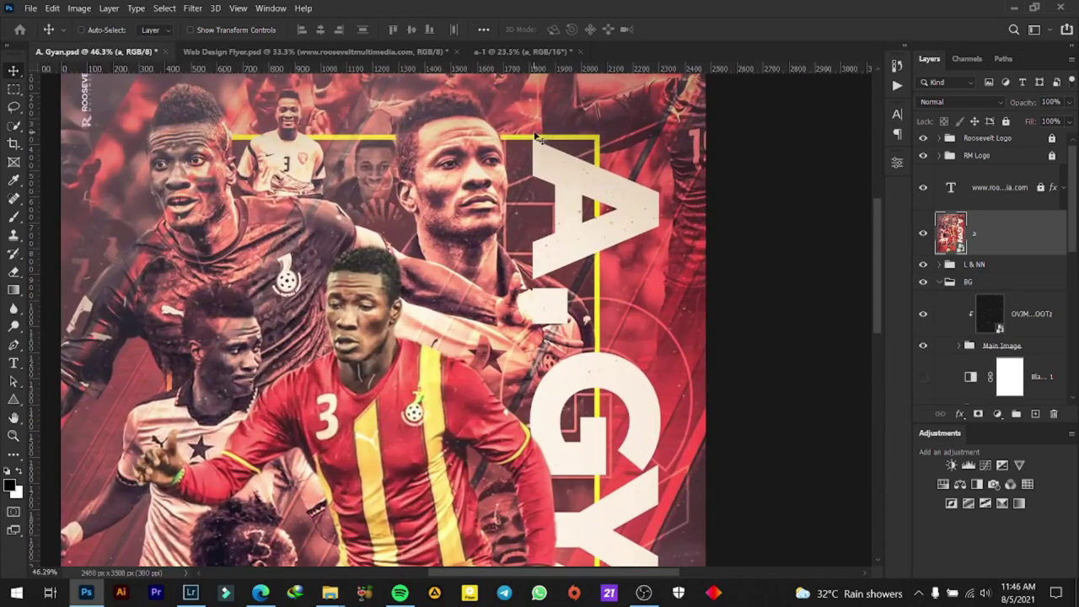
{"action": "scroll", "coordinate": [410, 223], "scroll_direction": "up", "scroll_amount": 1}
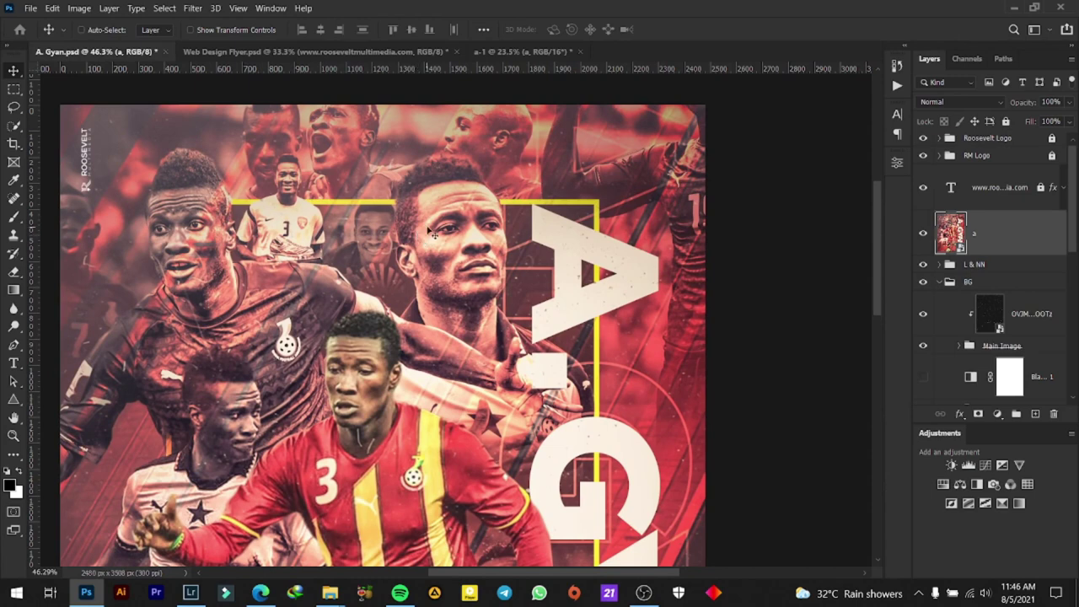
{"action": "scroll", "coordinate": [566, 269], "scroll_direction": "up", "scroll_amount": 1}
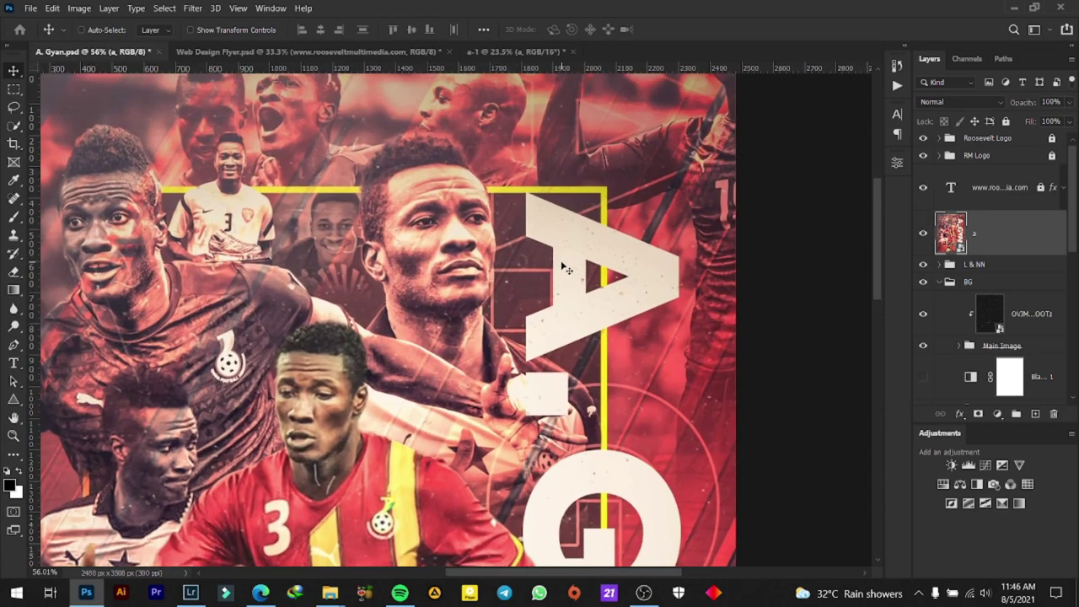
{"action": "scroll", "coordinate": [566, 273], "scroll_direction": "down", "scroll_amount": 2}
{"action": "scroll", "coordinate": [489, 380], "scroll_direction": "down", "scroll_amount": 1}
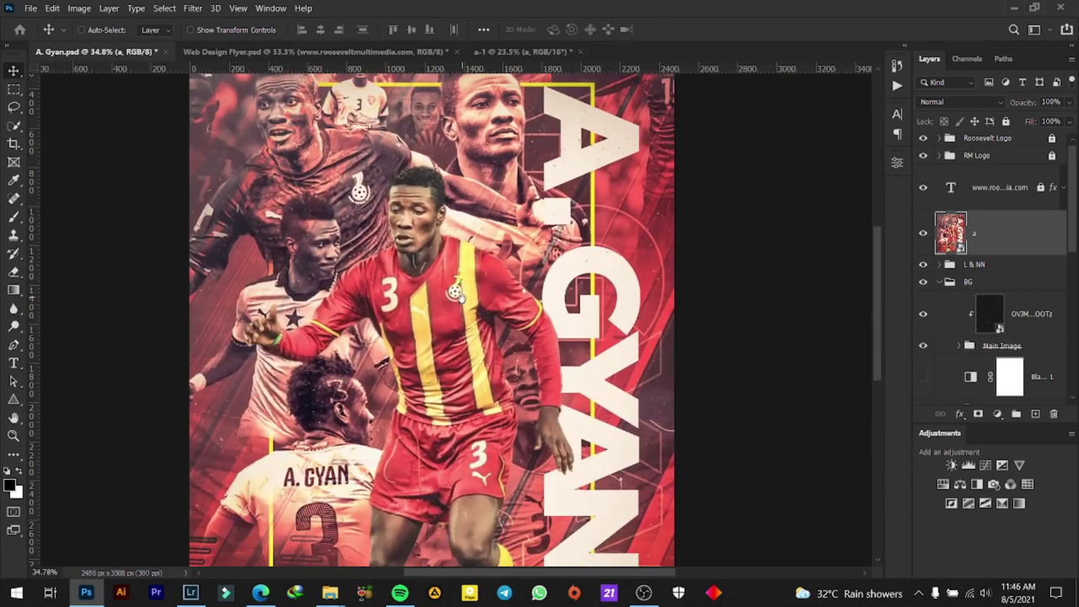
{"action": "scroll", "coordinate": [464, 404], "scroll_direction": "down", "scroll_amount": 1}
{"action": "scroll", "coordinate": [481, 380], "scroll_direction": "down", "scroll_amount": 1}
{"action": "scroll", "coordinate": [497, 355], "scroll_direction": "down", "scroll_amount": 1}
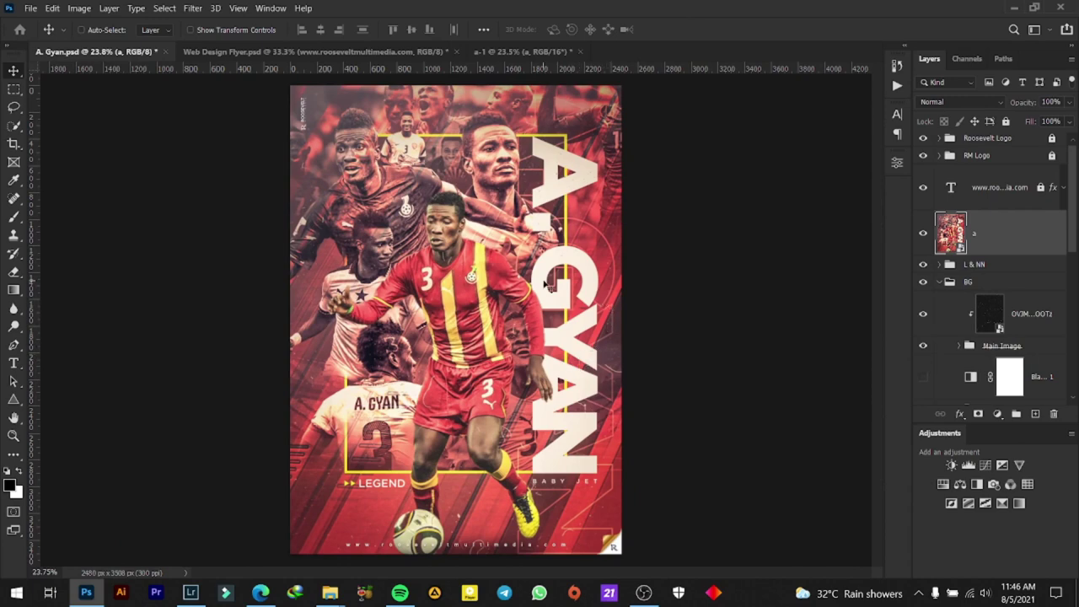
{"action": "key", "text": "ctrl+shift+s"}
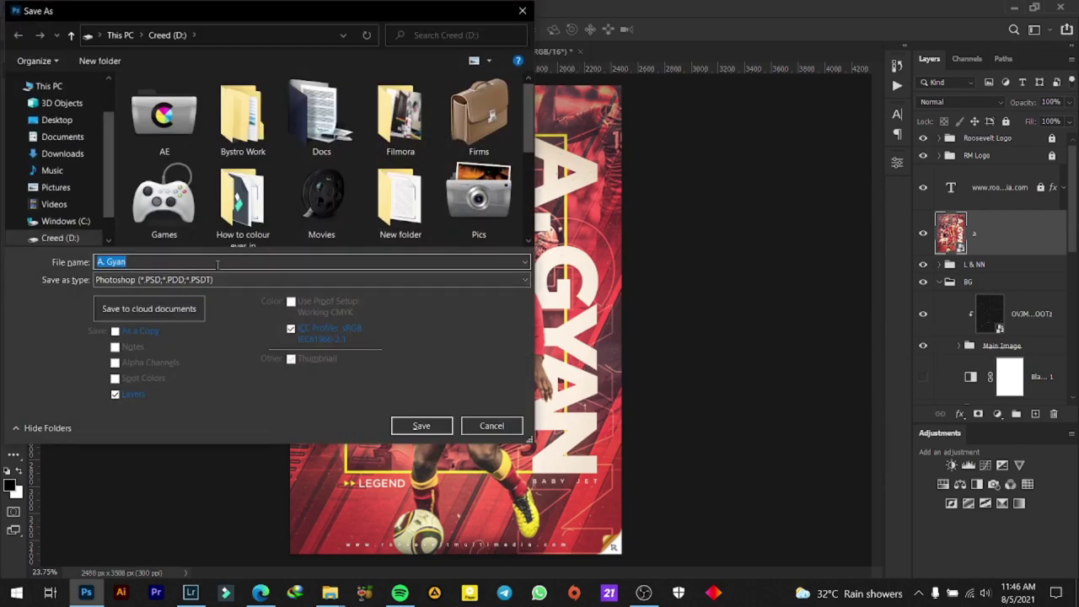
{"action": "left_click", "coordinate": [218, 264]}
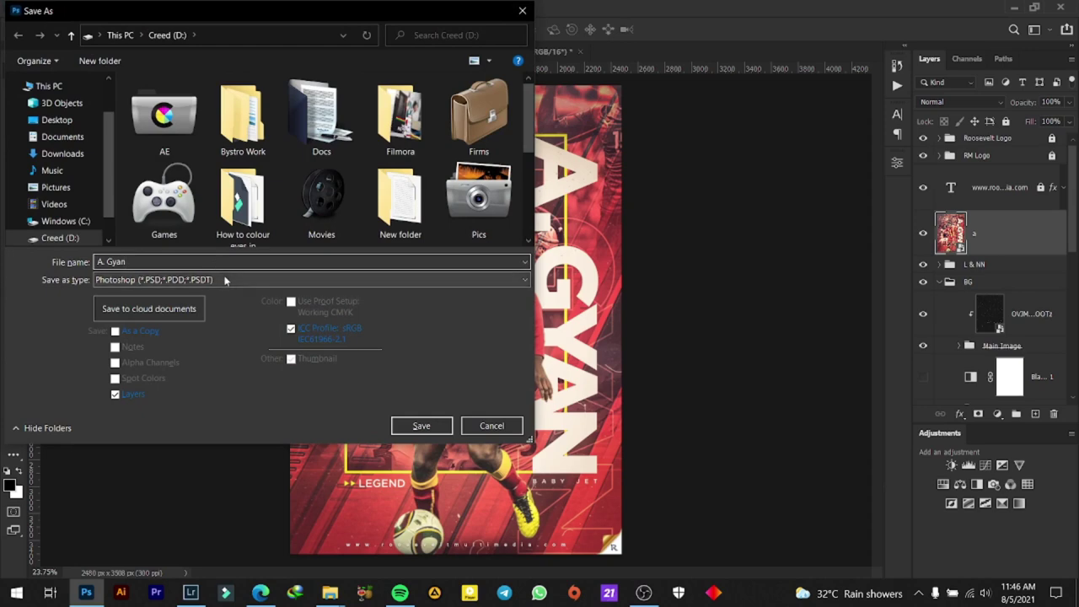
{"action": "left_click", "coordinate": [224, 280]}
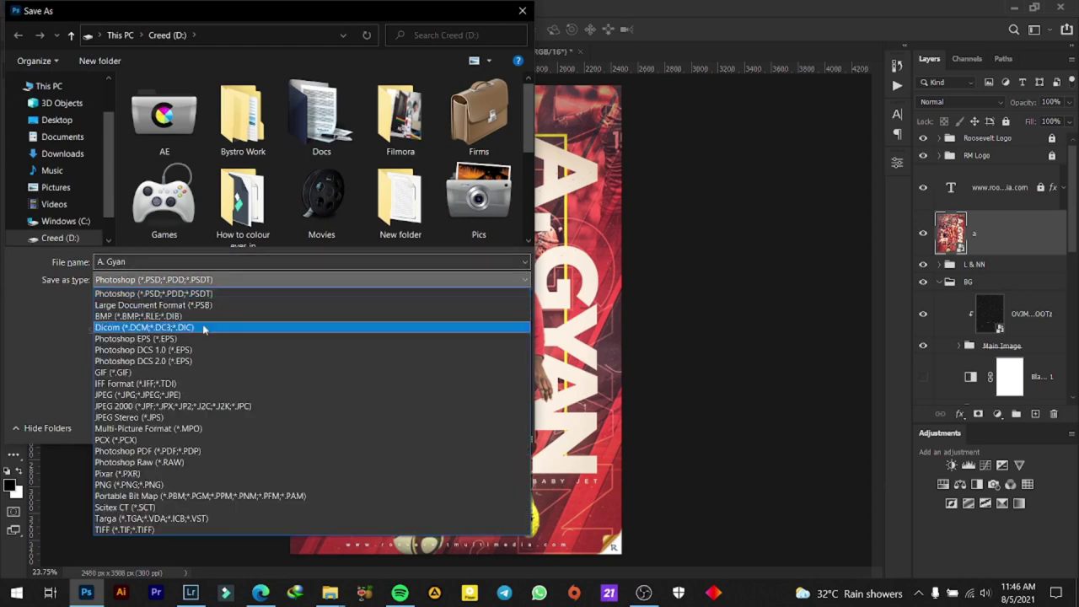
{"action": "left_click", "coordinate": [156, 394]}
{"action": "left_click", "coordinate": [430, 432]}
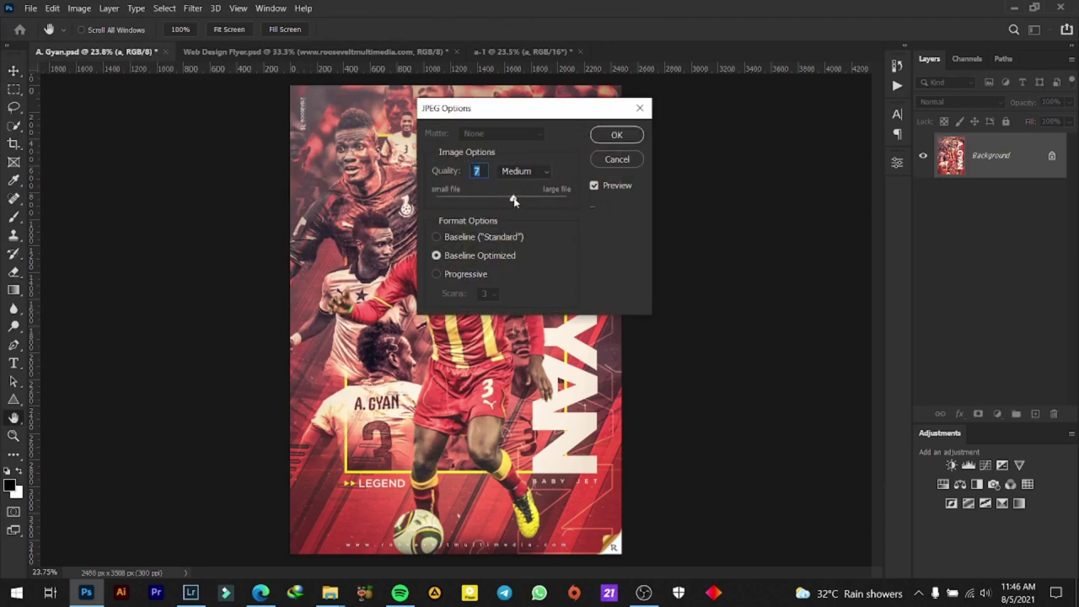
{"action": "left_click_drag", "start_coordinate": [513, 199], "coordinate": [568, 199]}
{"action": "left_click", "coordinate": [623, 135]}
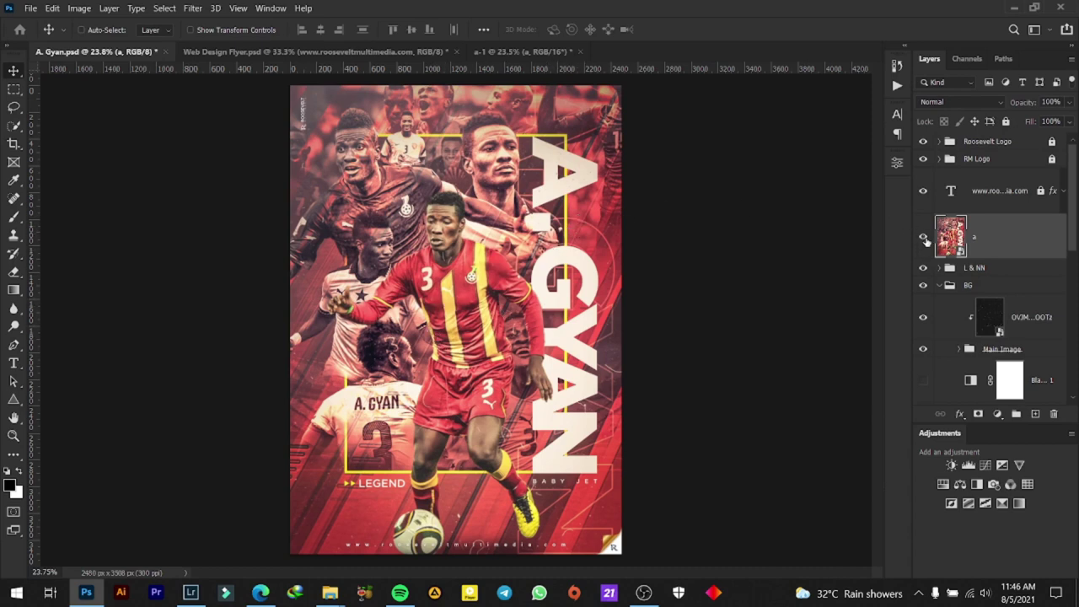
Hide layer 'a' and close the a-1 document
{"action": "left_click", "coordinate": [926, 241]}
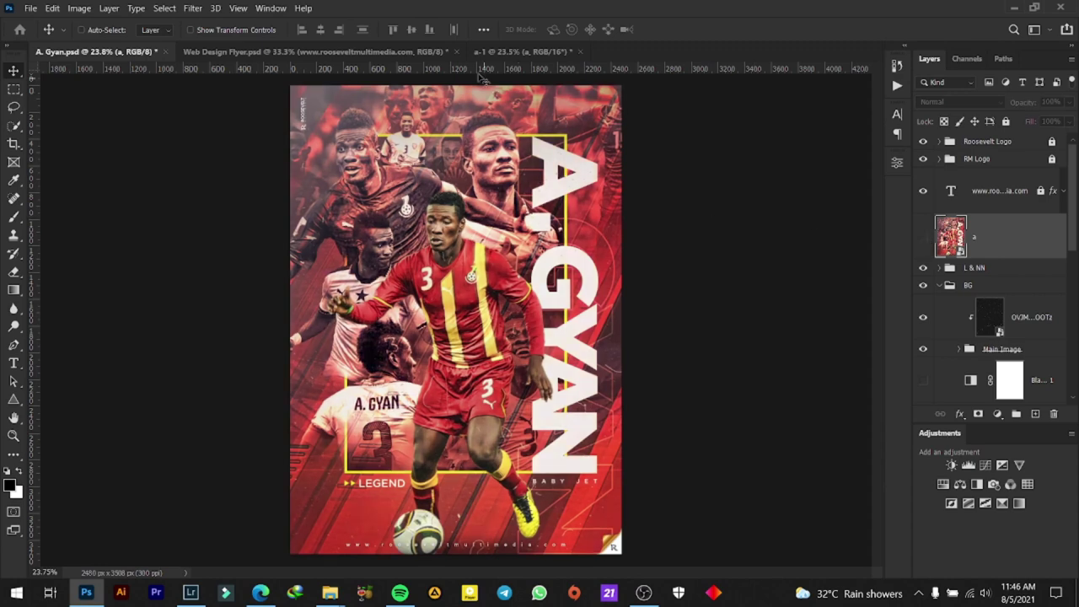
{"action": "left_click", "coordinate": [485, 52]}
{"action": "left_click", "coordinate": [580, 52]}
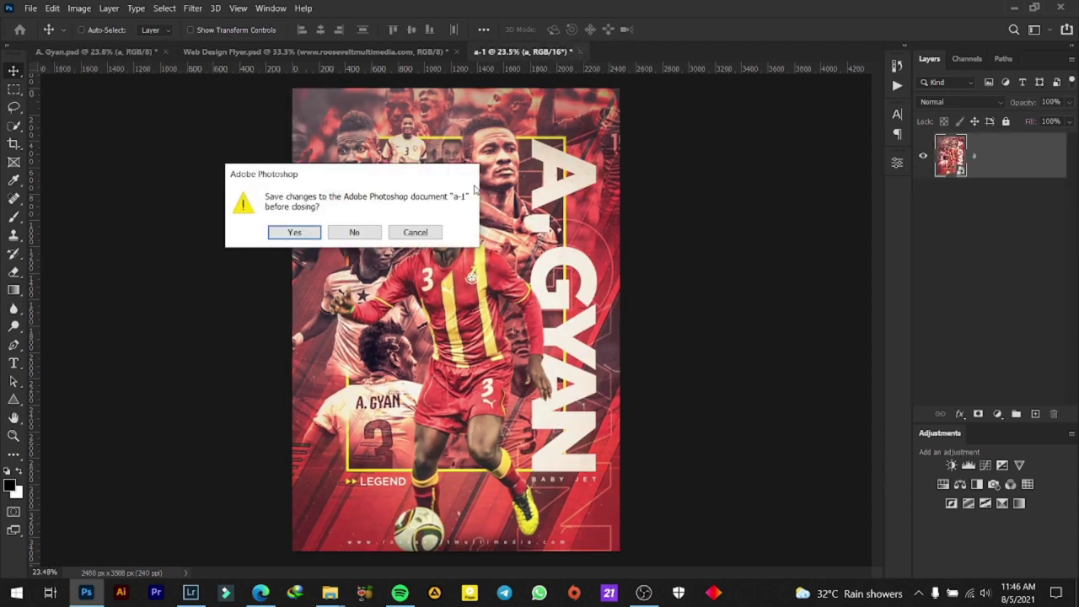
{"action": "left_click", "coordinate": [352, 232]}
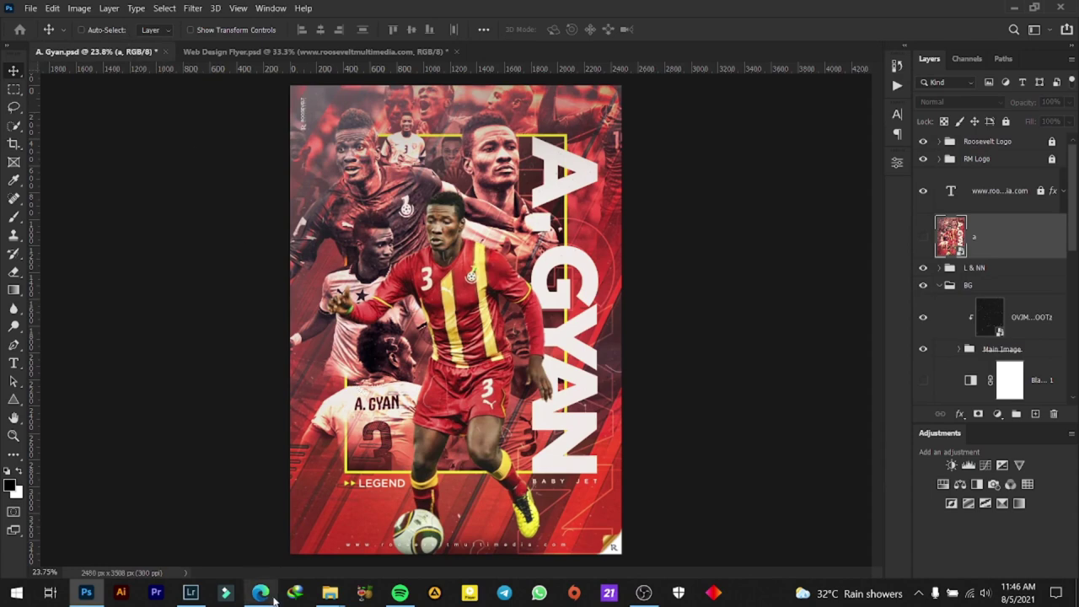
{"action": "left_click", "coordinate": [191, 593]}
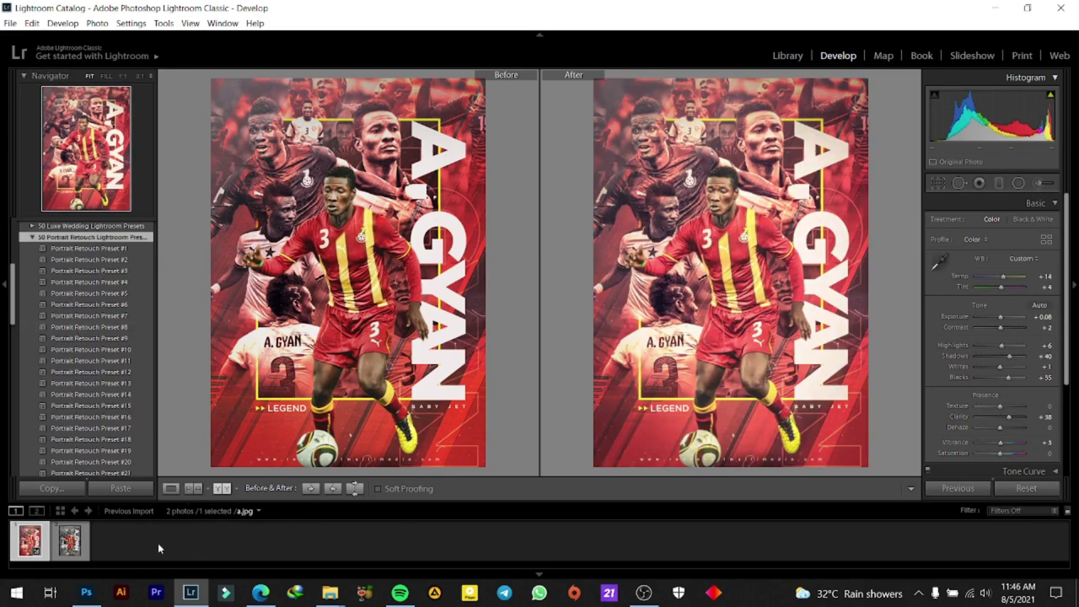
Open the second poster, b.jpg, in Develop and expand the Creative presets group
{"action": "left_click", "coordinate": [68, 546]}
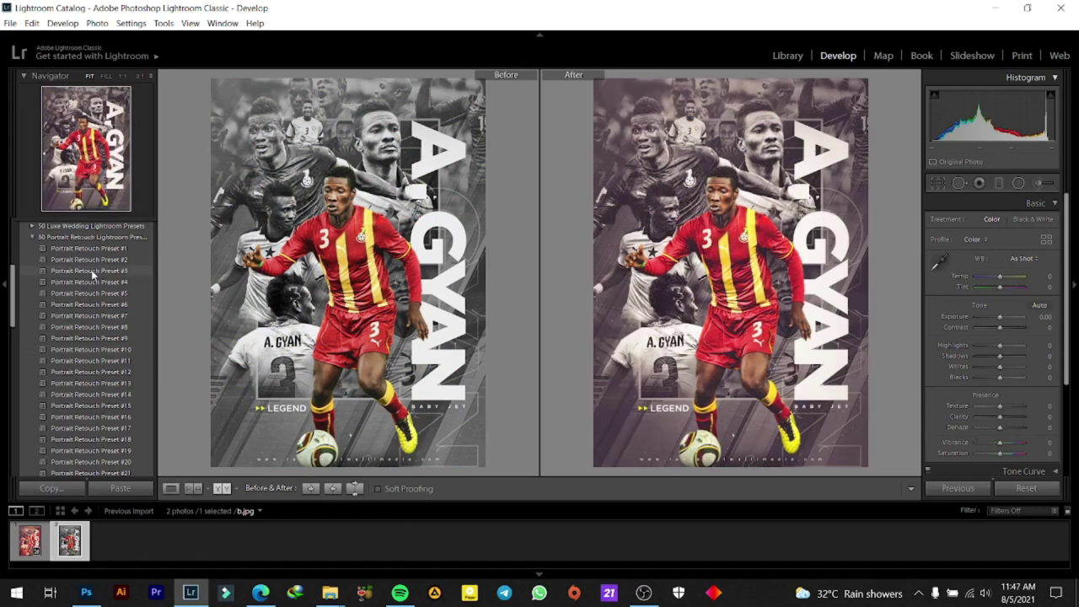
{"action": "scroll", "coordinate": [92, 274], "scroll_direction": "up", "scroll_amount": 10}
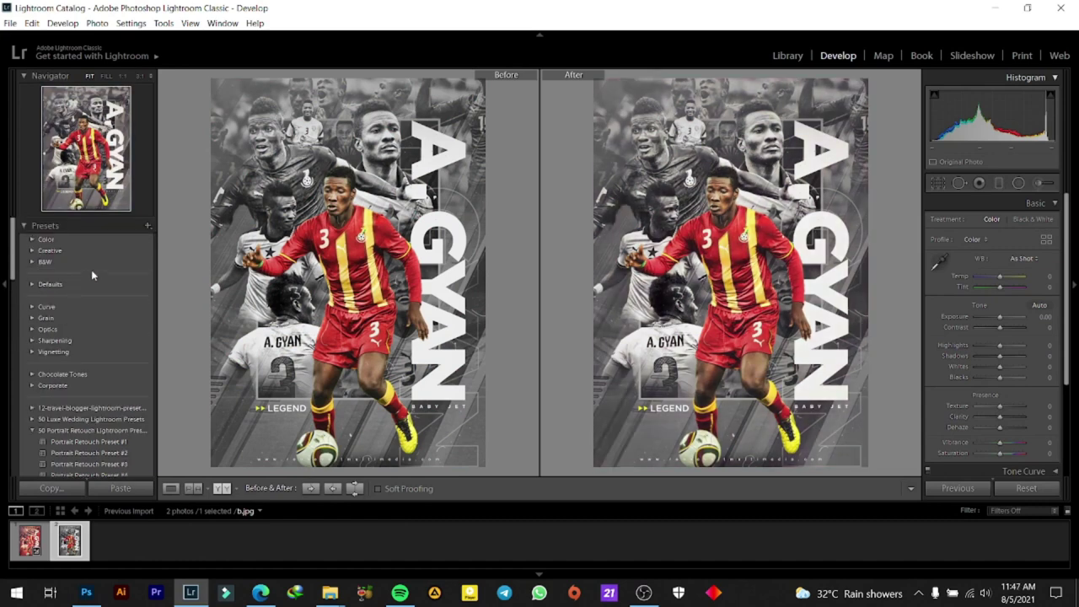
{"action": "left_click", "coordinate": [33, 251]}
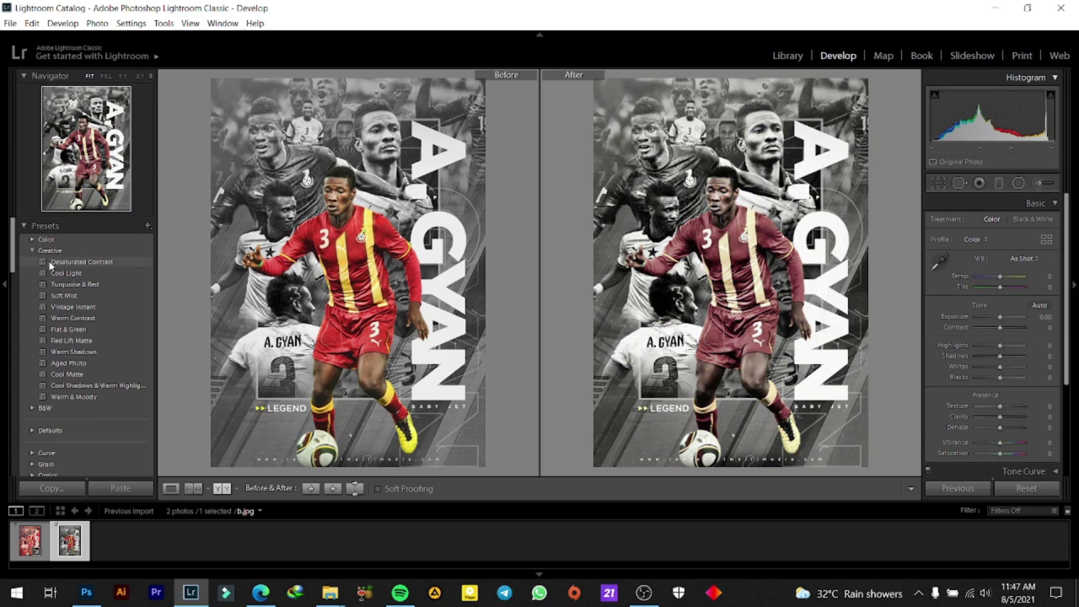
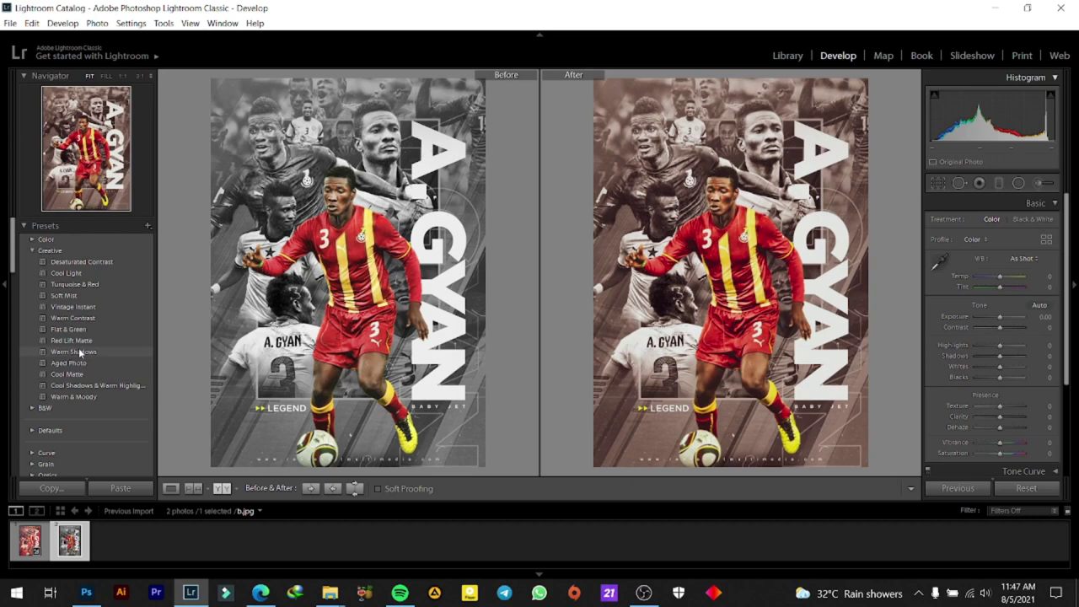
Apply the Warm Shadows Creative preset and send the poster to Photoshop as smart object b-1
{"action": "left_click", "coordinate": [79, 351]}
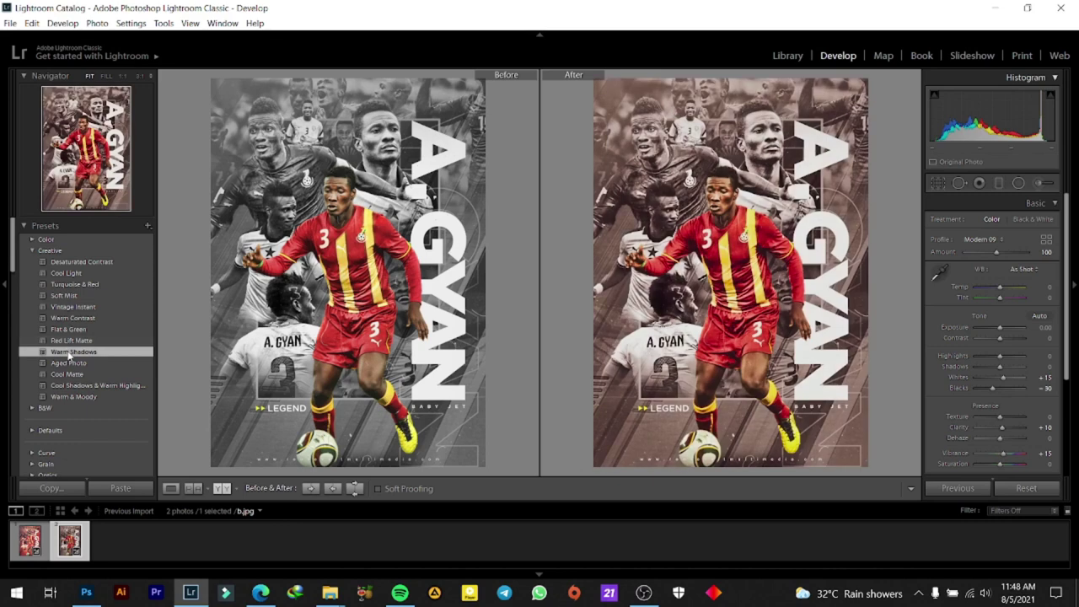
{"action": "right_click", "coordinate": [667, 230]}
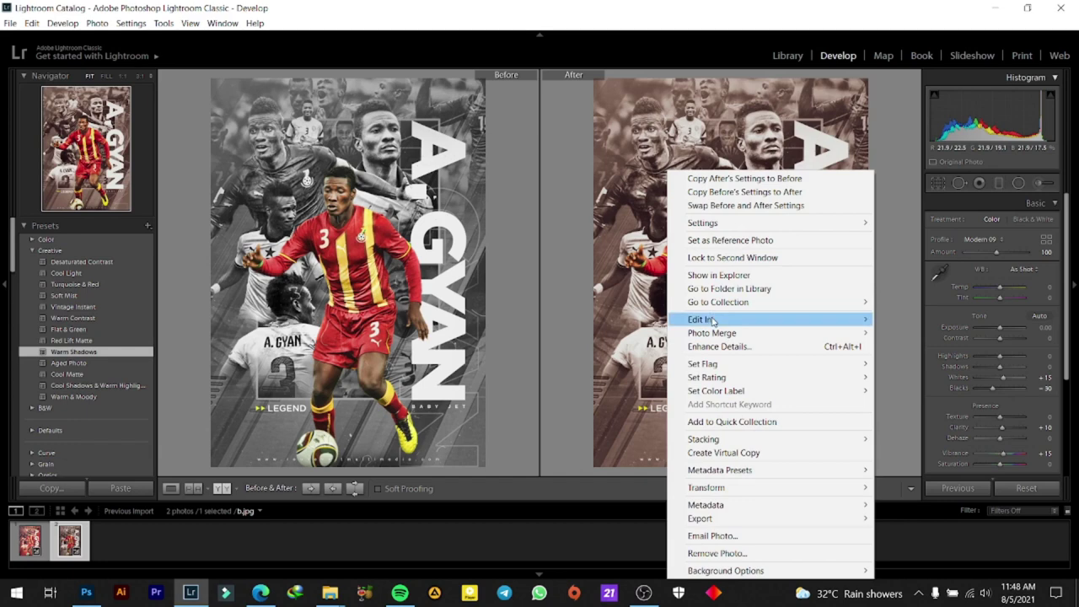
{"action": "mouse_move", "coordinate": [702, 320]}
{"action": "left_click", "coordinate": [936, 476]}
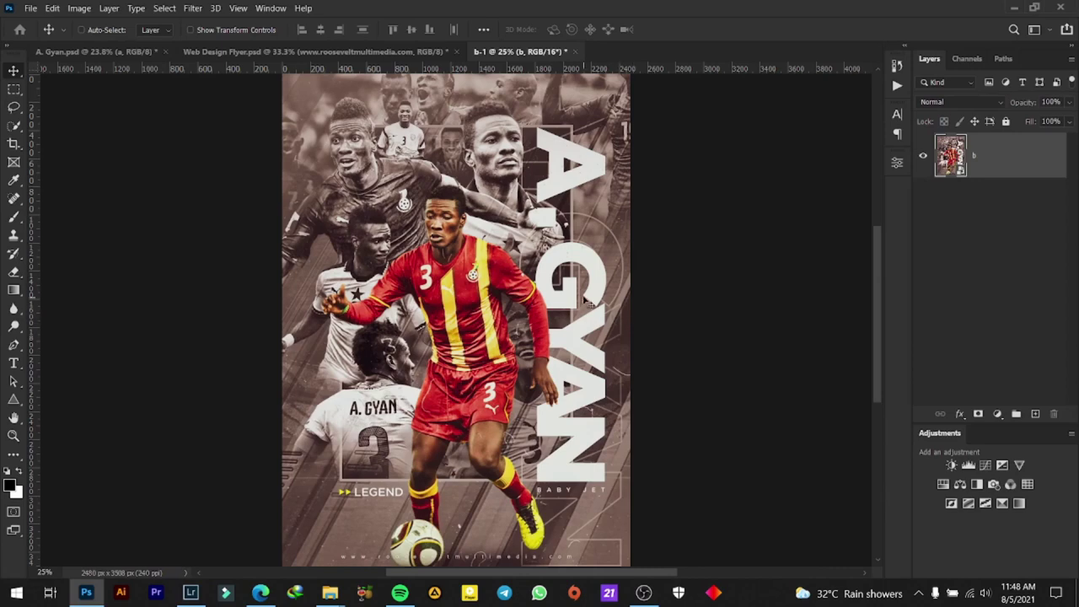
{"action": "scroll", "coordinate": [464, 256], "scroll_direction": "up", "scroll_amount": 1}
{"action": "scroll", "coordinate": [468, 258], "scroll_direction": "up", "scroll_amount": 1}
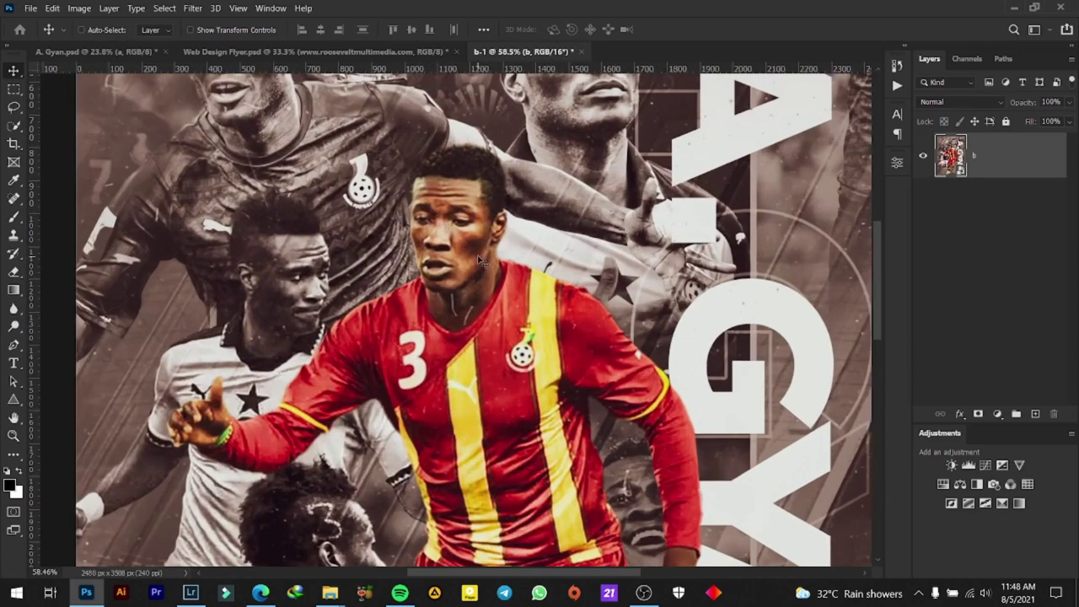
{"action": "scroll", "coordinate": [483, 264], "scroll_direction": "down", "scroll_amount": 1}
{"action": "scroll", "coordinate": [483, 264], "scroll_direction": "down", "scroll_amount": 1}
{"action": "scroll", "coordinate": [482, 263], "scroll_direction": "down", "scroll_amount": 1}
{"action": "scroll", "coordinate": [475, 253], "scroll_direction": "up", "scroll_amount": 1}
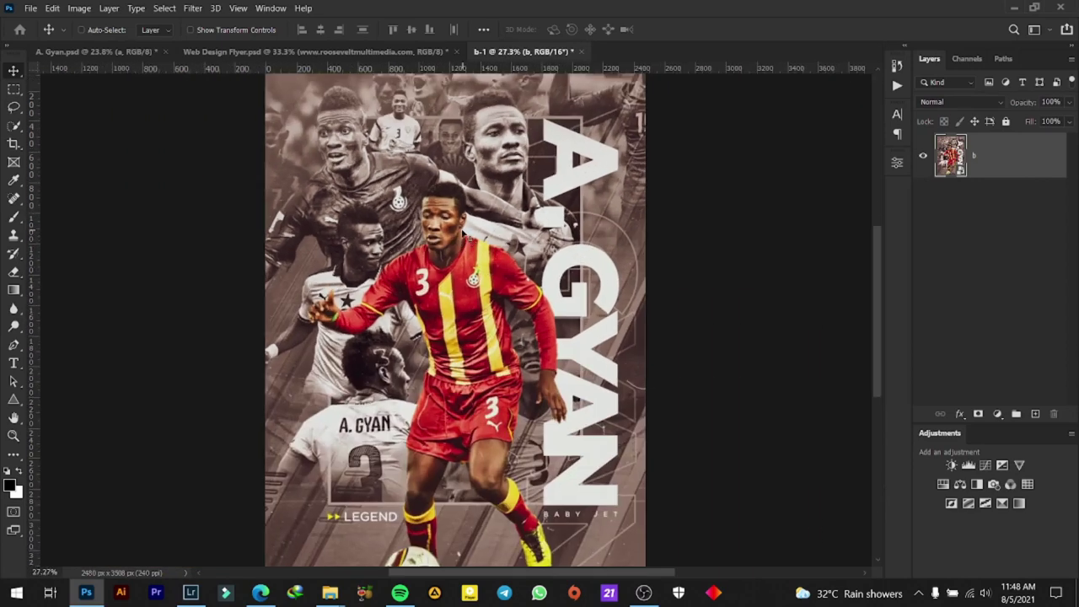
{"action": "scroll", "coordinate": [472, 240], "scroll_direction": "down", "scroll_amount": 1}
{"action": "scroll", "coordinate": [474, 245], "scroll_direction": "up", "scroll_amount": 1}
{"action": "scroll", "coordinate": [476, 253], "scroll_direction": "down", "scroll_amount": 1}
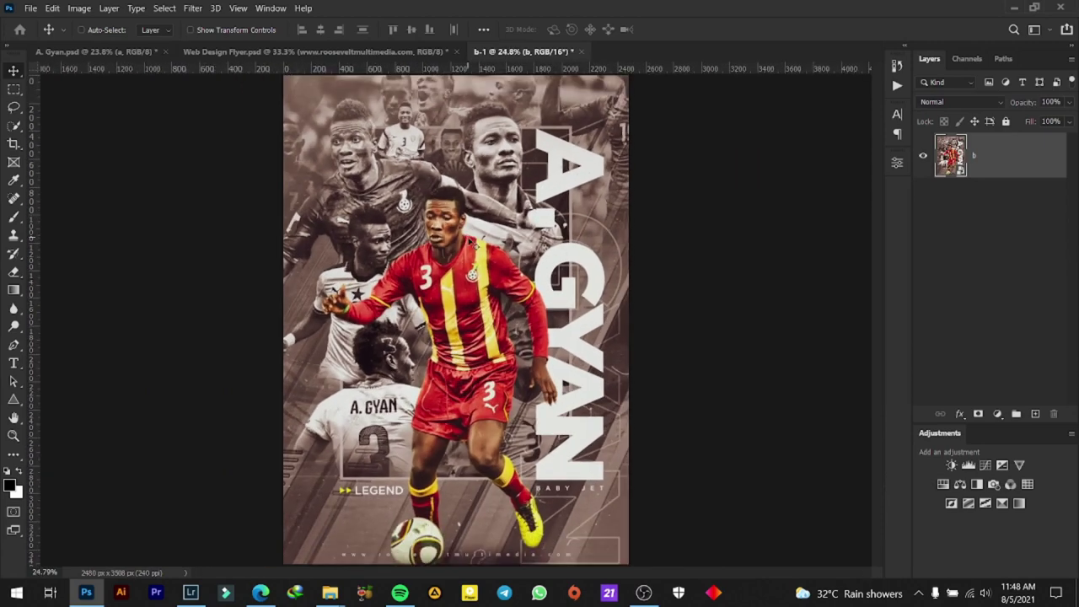
{"action": "left_click", "coordinate": [119, 52]}
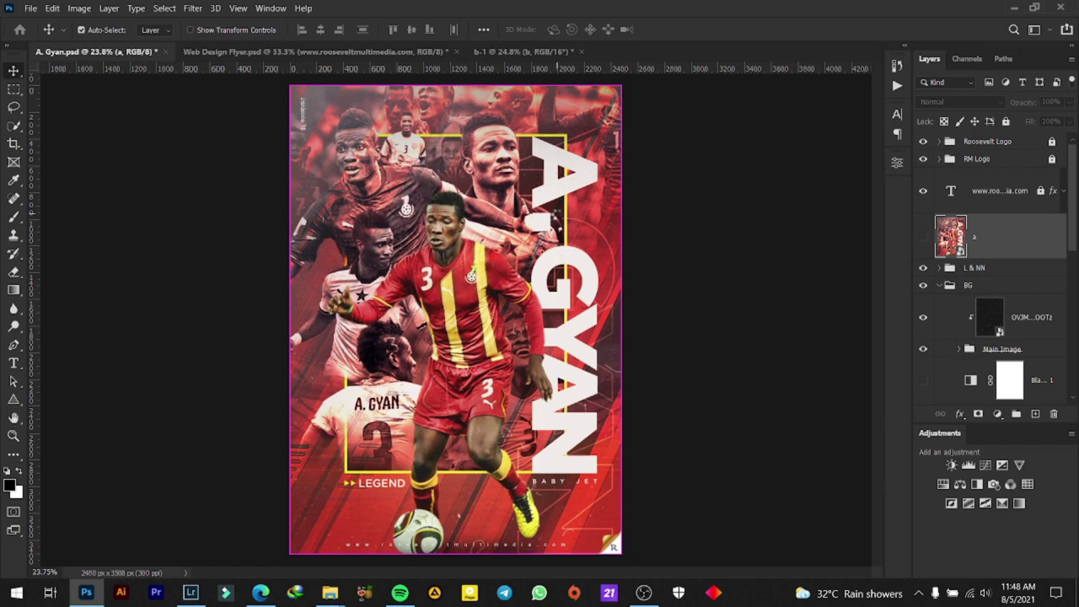
{"action": "left_click_drag", "start_coordinate": [559, 215], "coordinate": [558, 216]}
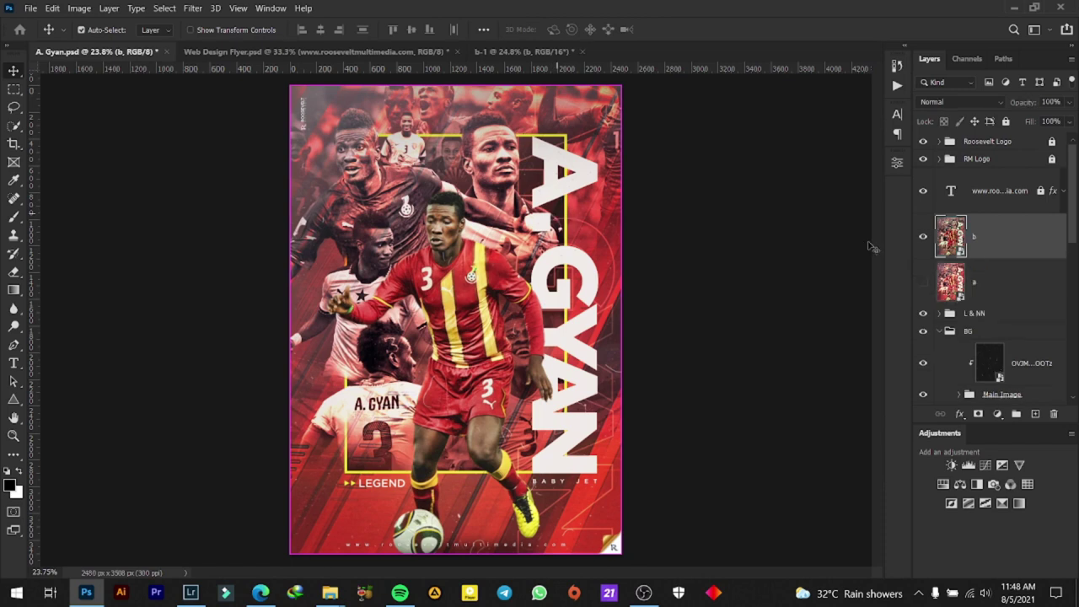
{"action": "key", "text": "ctrl+shift+u"}
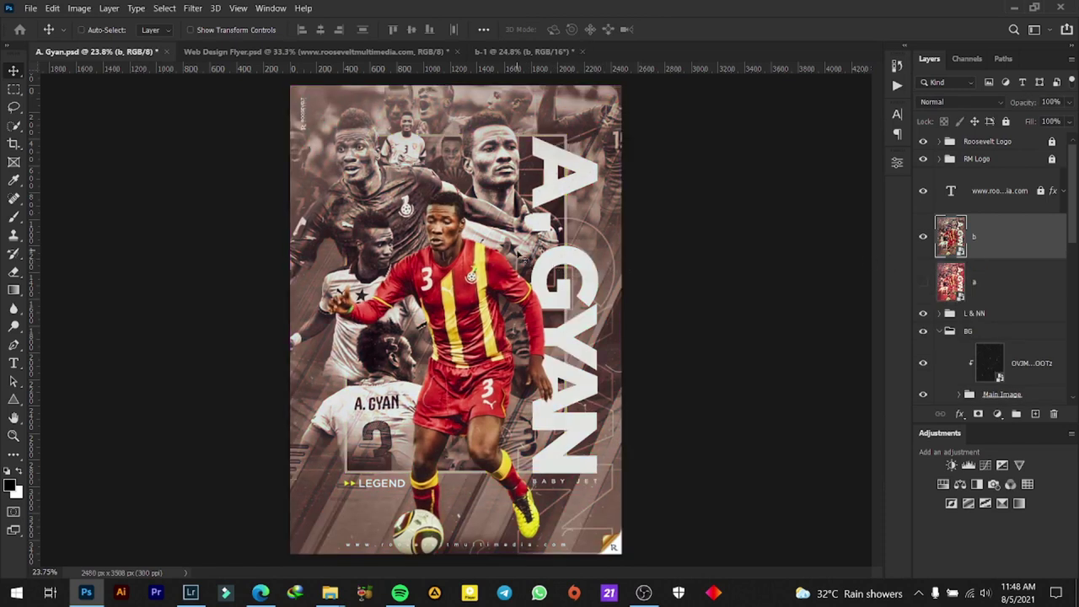
Toggle sepia layer b off and on to compare it with the original poster
{"action": "left_click", "coordinate": [923, 237]}
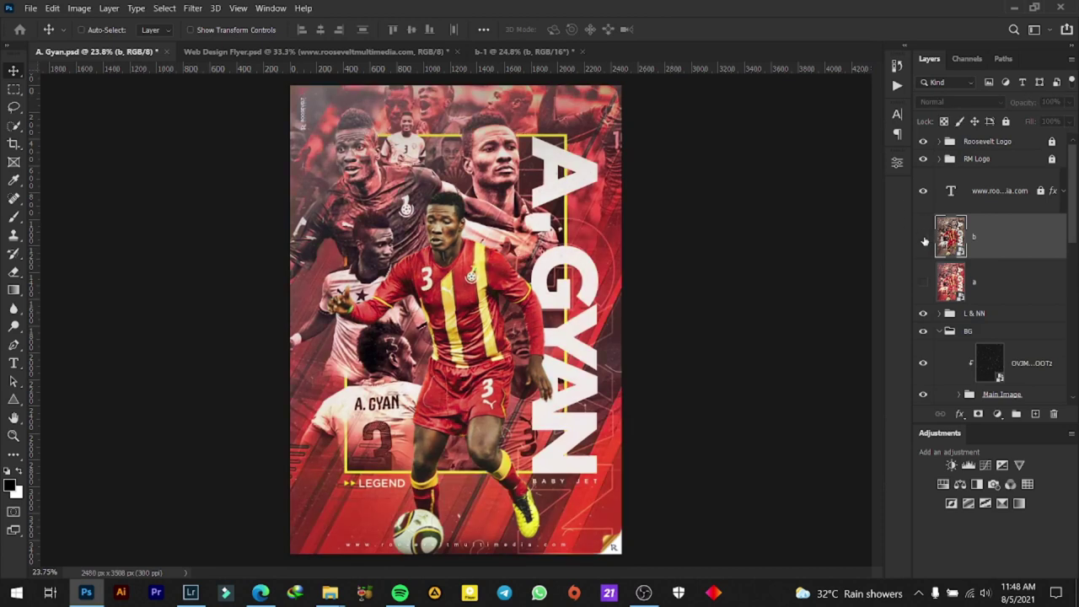
{"action": "left_click", "coordinate": [924, 238]}
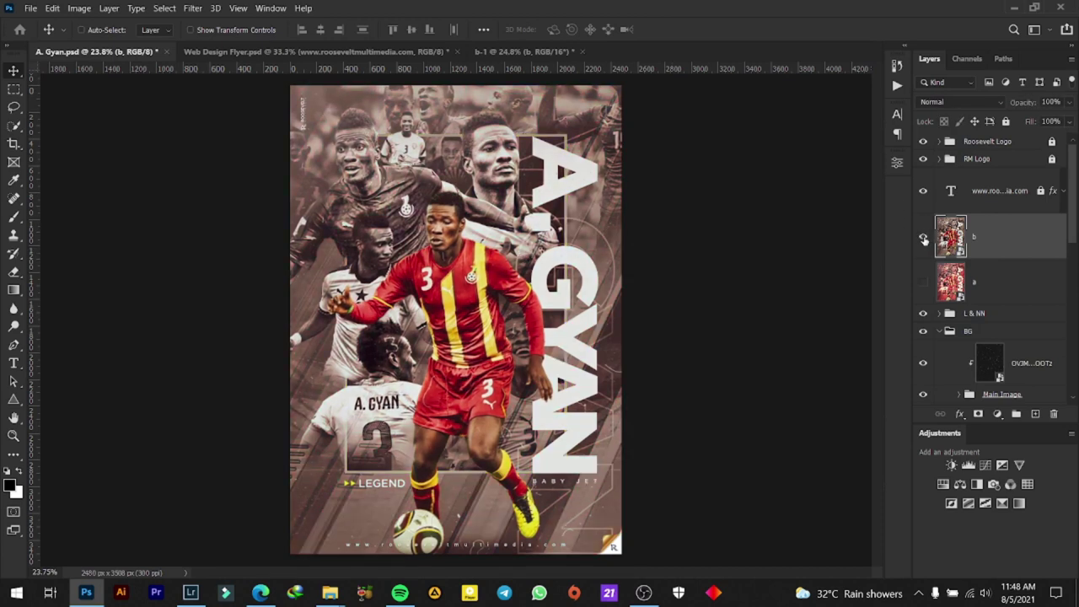
{"action": "key", "text": "ctrl+shift+s"}
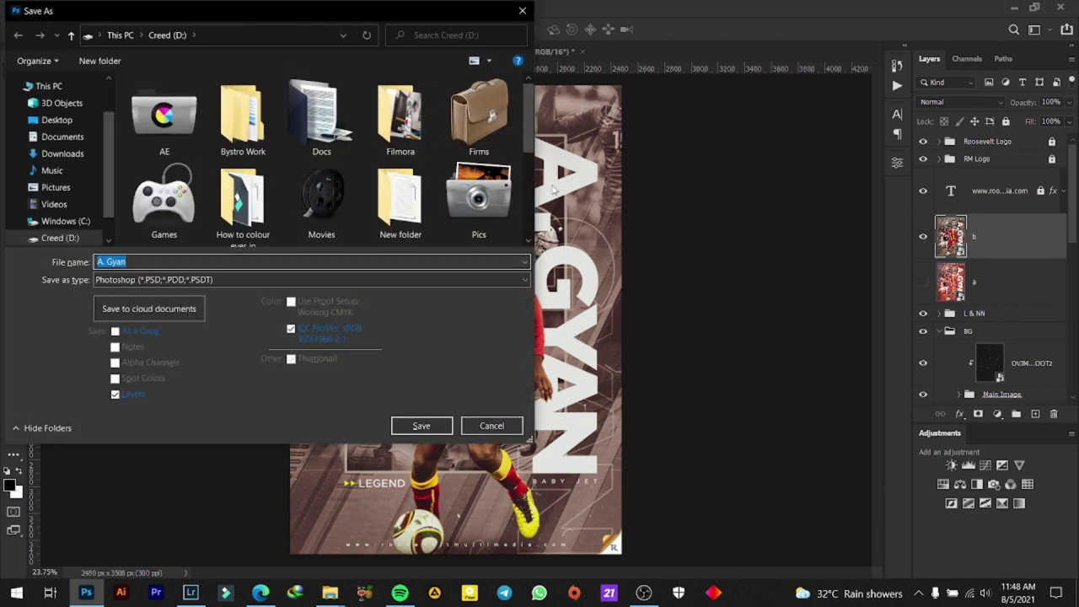
Save the sepia poster as the JPEG 'A. Gyan 2', accepting the quality options
{"action": "key", "text": "BackSpace"}
{"action": "key", "text": "ctrl+z"}
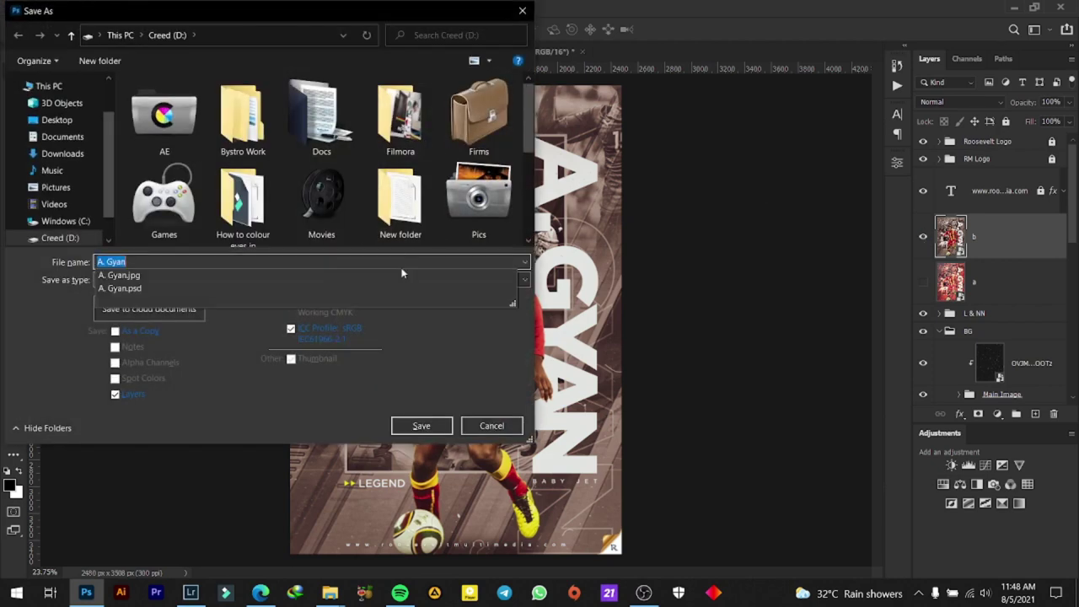
{"action": "left_click", "coordinate": [403, 259]}
{"action": "type", "text": "2"}
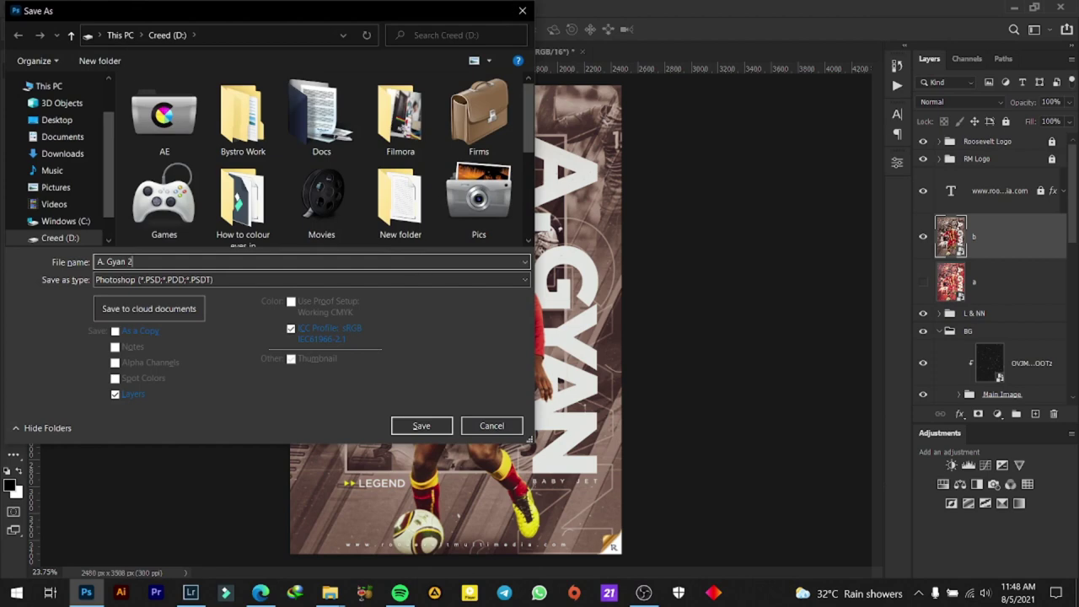
{"action": "left_click", "coordinate": [411, 280]}
{"action": "left_click", "coordinate": [228, 391]}
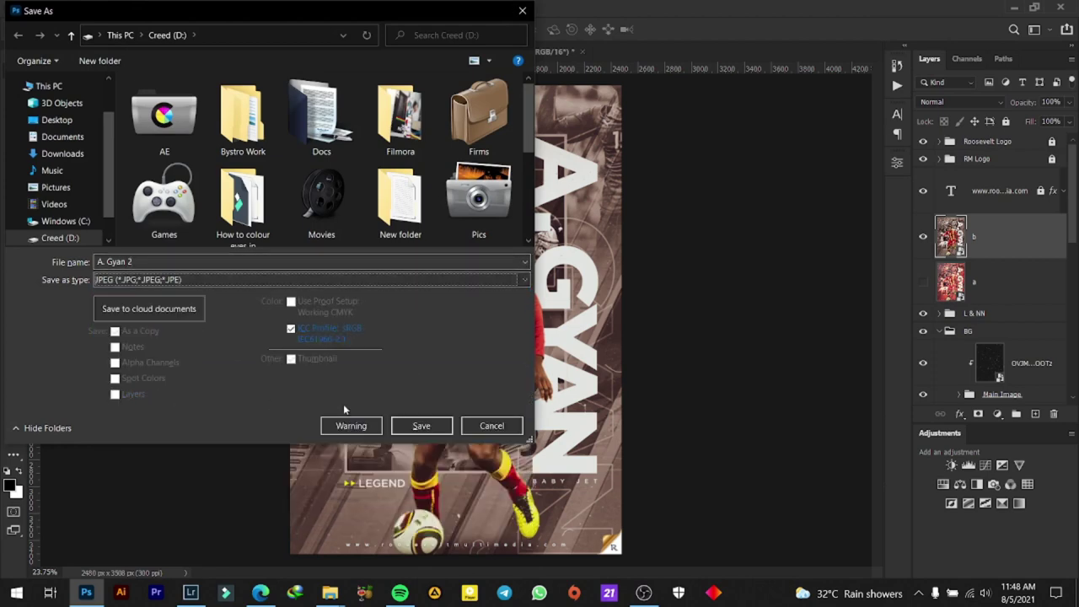
{"action": "left_click", "coordinate": [420, 426]}
{"action": "left_click", "coordinate": [618, 137]}
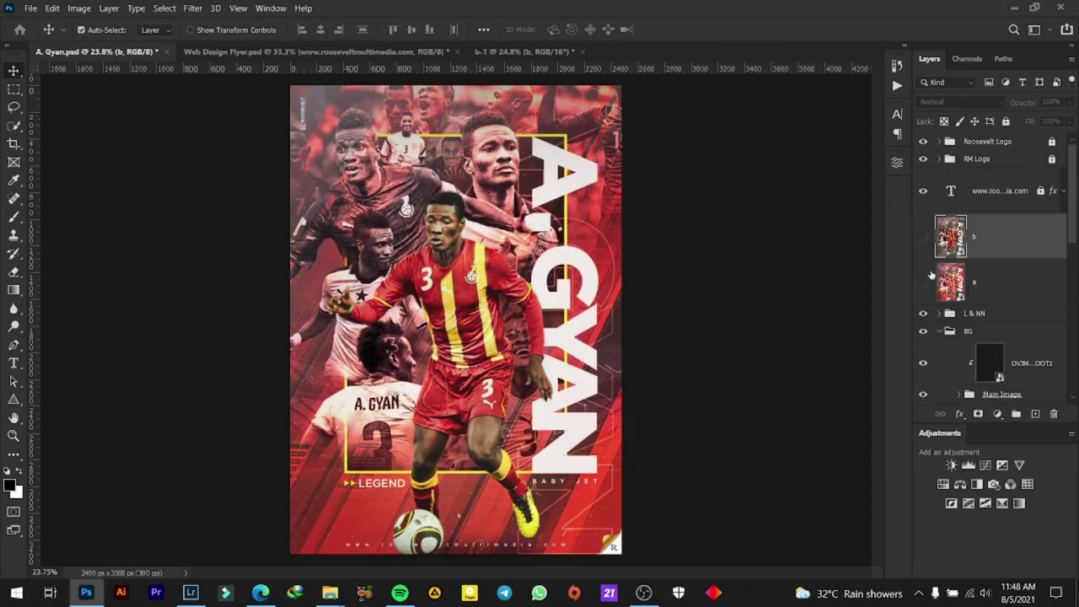
{"action": "left_click", "coordinate": [924, 284]}
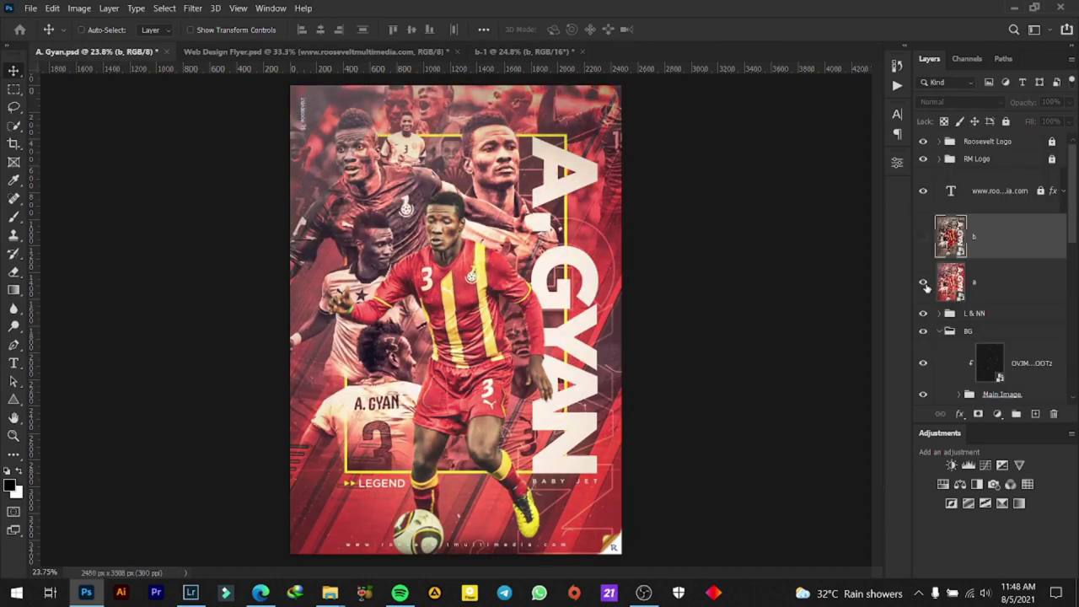
{"action": "key", "text": "ctrl+s"}
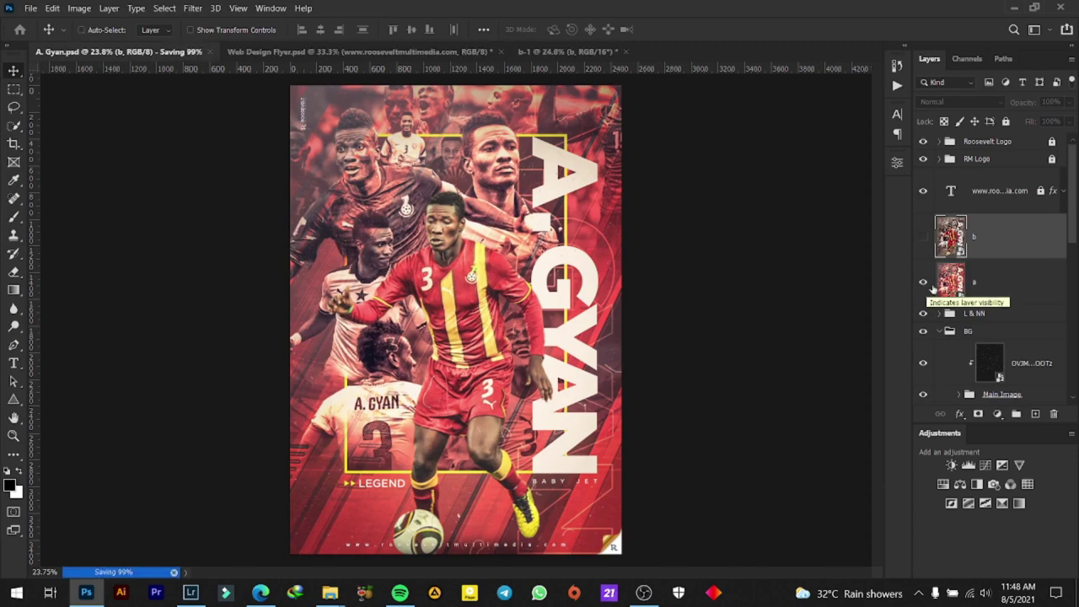
{"action": "left_click", "coordinate": [924, 285]}
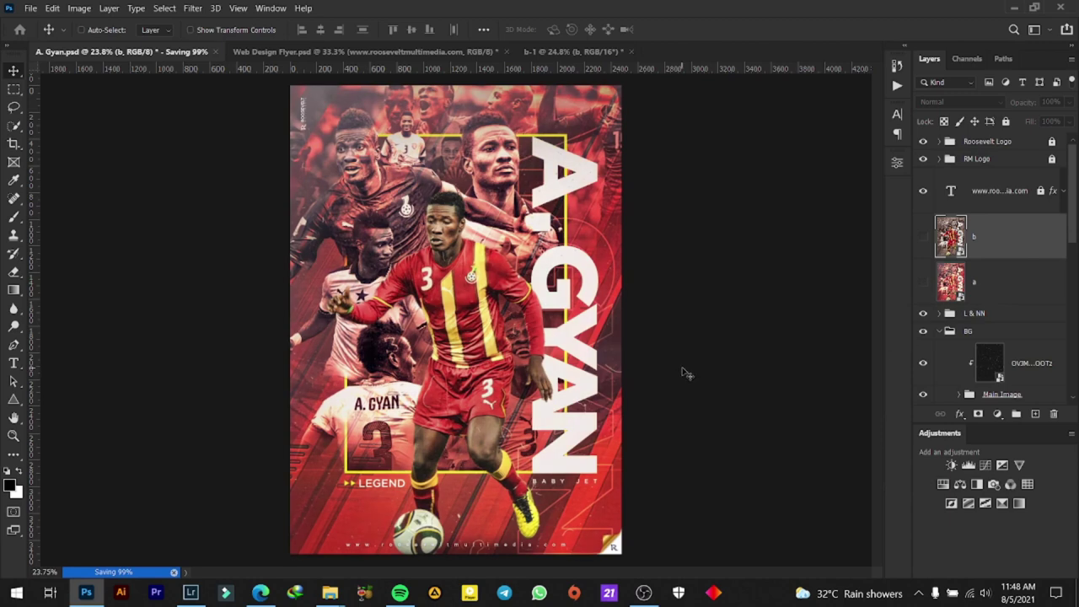
{"action": "left_click", "coordinate": [191, 594]}
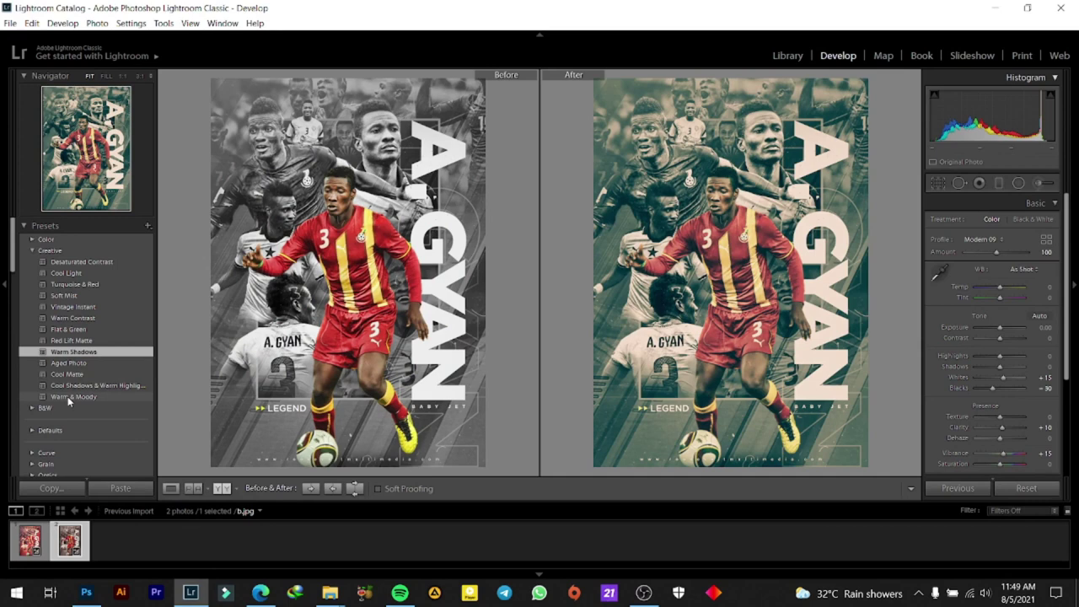
Apply Portrait Retouch Preset #2 and send the grey version to Photoshop as smart object b-2
{"action": "left_click", "coordinate": [34, 251]}
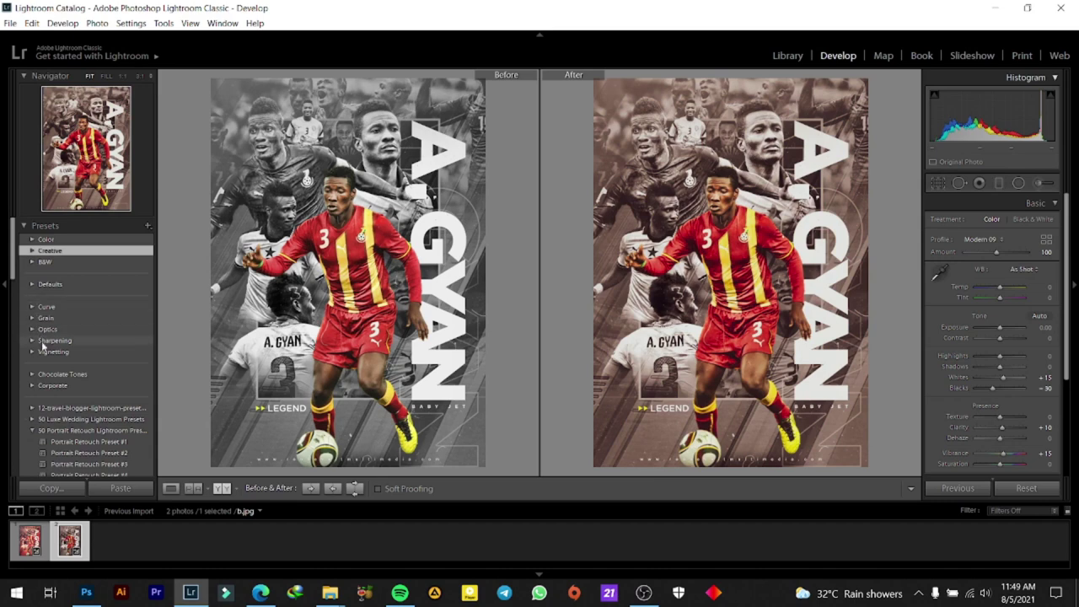
{"action": "scroll", "coordinate": [38, 338], "scroll_direction": "down", "scroll_amount": 3}
{"action": "left_click", "coordinate": [33, 254]}
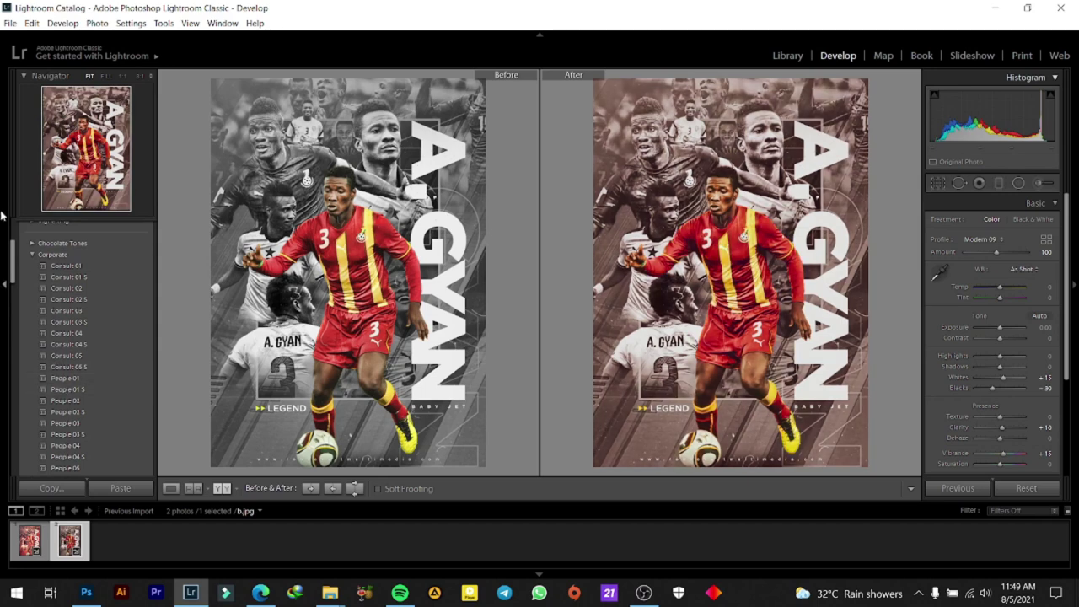
{"action": "left_click", "coordinate": [33, 254]}
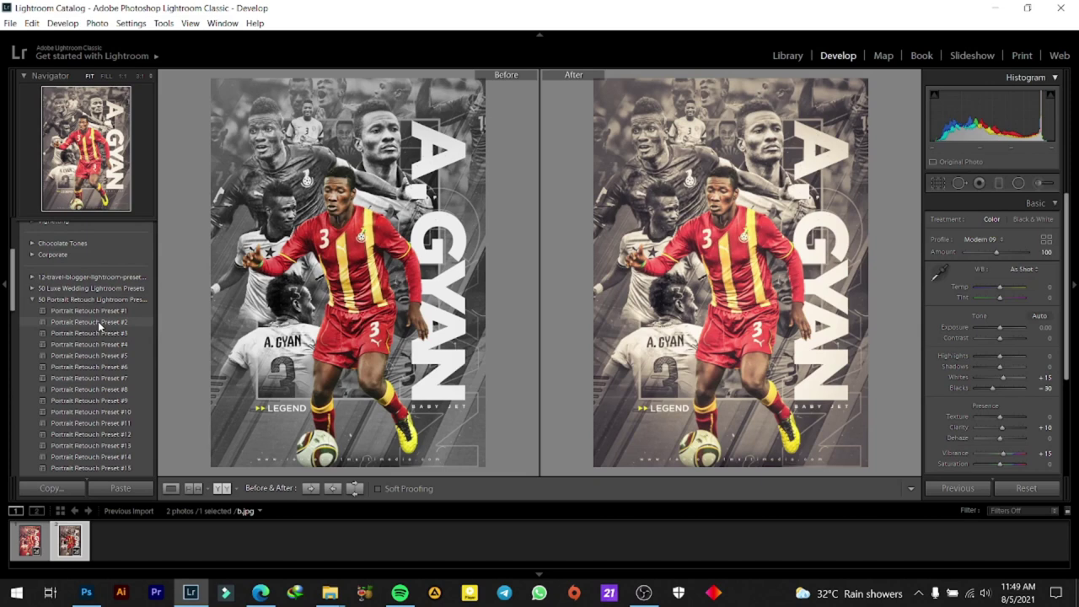
{"action": "left_click", "coordinate": [99, 323]}
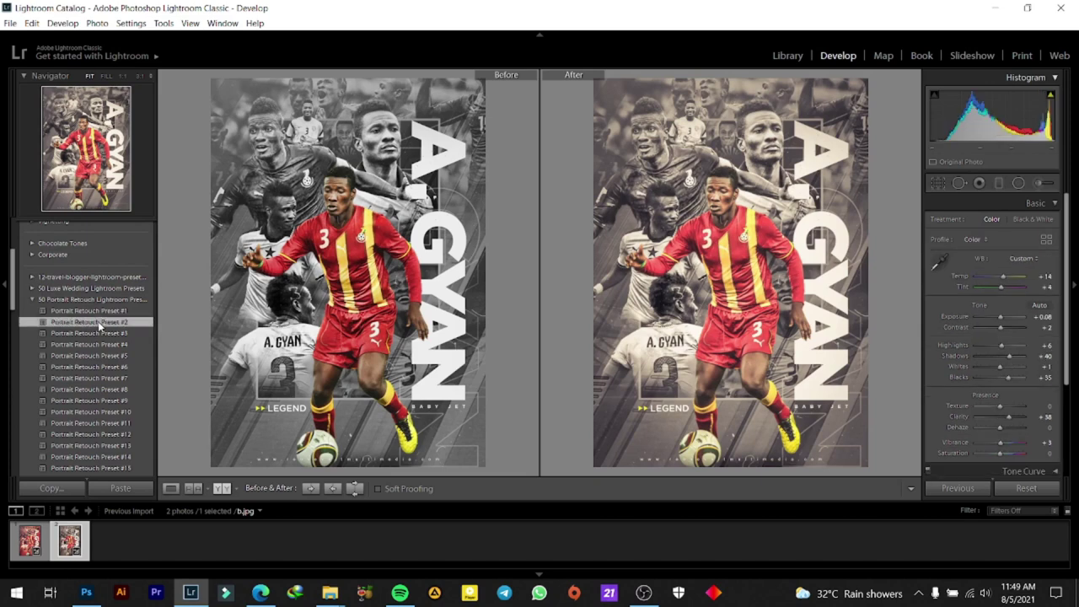
{"action": "right_click", "coordinate": [740, 211]}
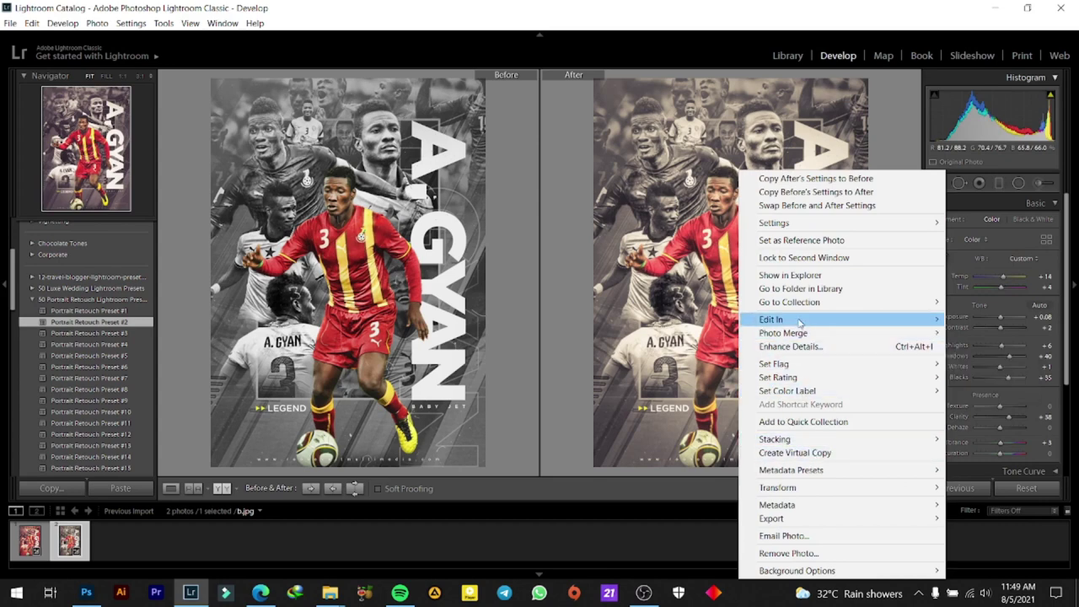
{"action": "mouse_move", "coordinate": [771, 319]}
{"action": "left_click", "coordinate": [663, 476]}
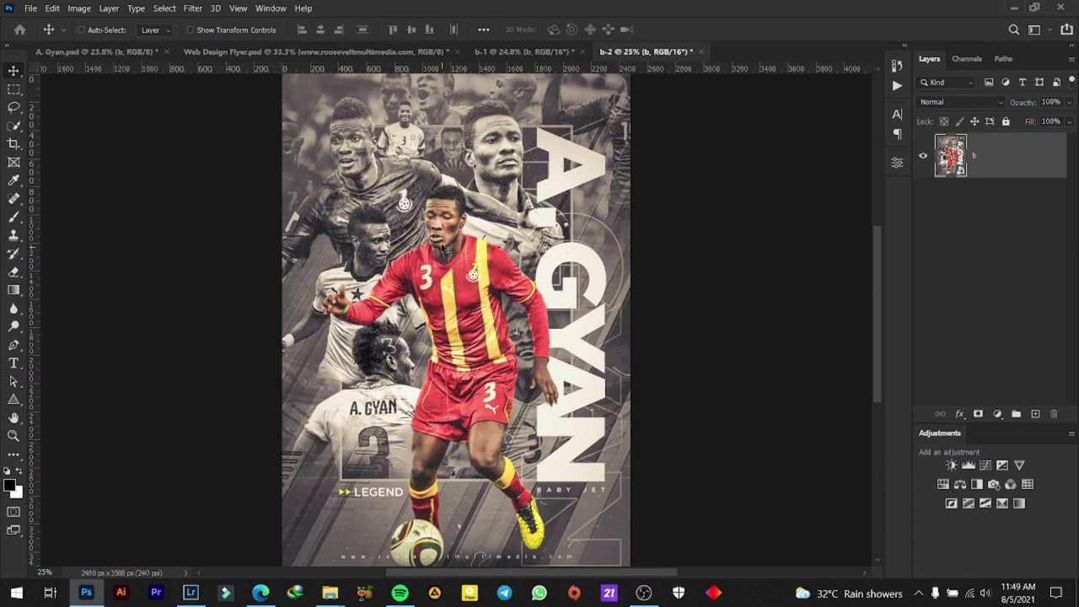
{"action": "scroll", "coordinate": [445, 250], "scroll_direction": "up", "scroll_amount": 2}
{"action": "scroll", "coordinate": [454, 189], "scroll_direction": "down", "scroll_amount": 3}
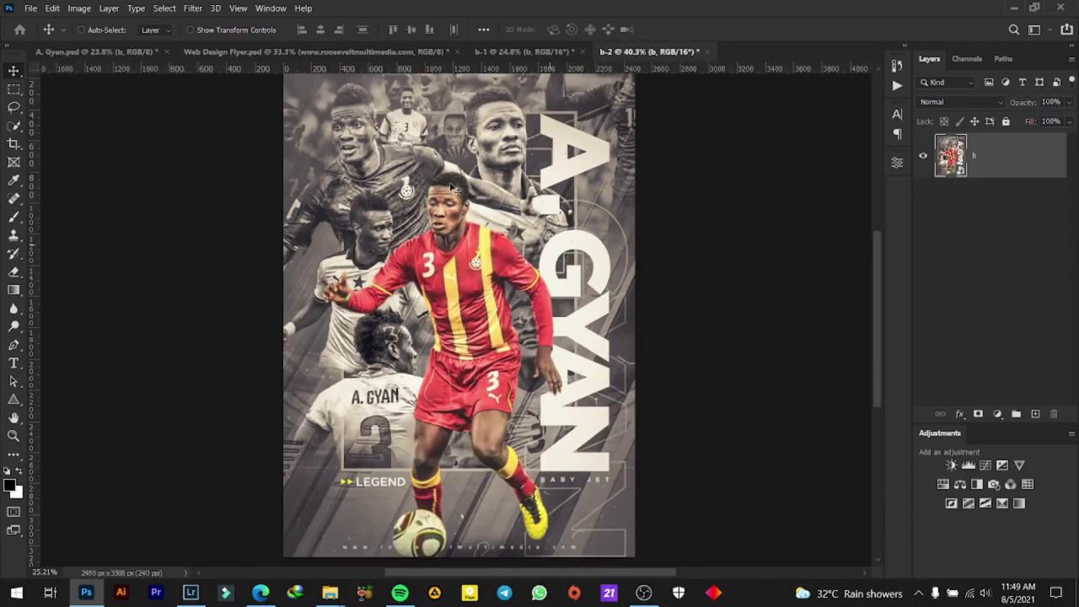
{"action": "scroll", "coordinate": [454, 189], "scroll_direction": "down", "scroll_amount": 2}
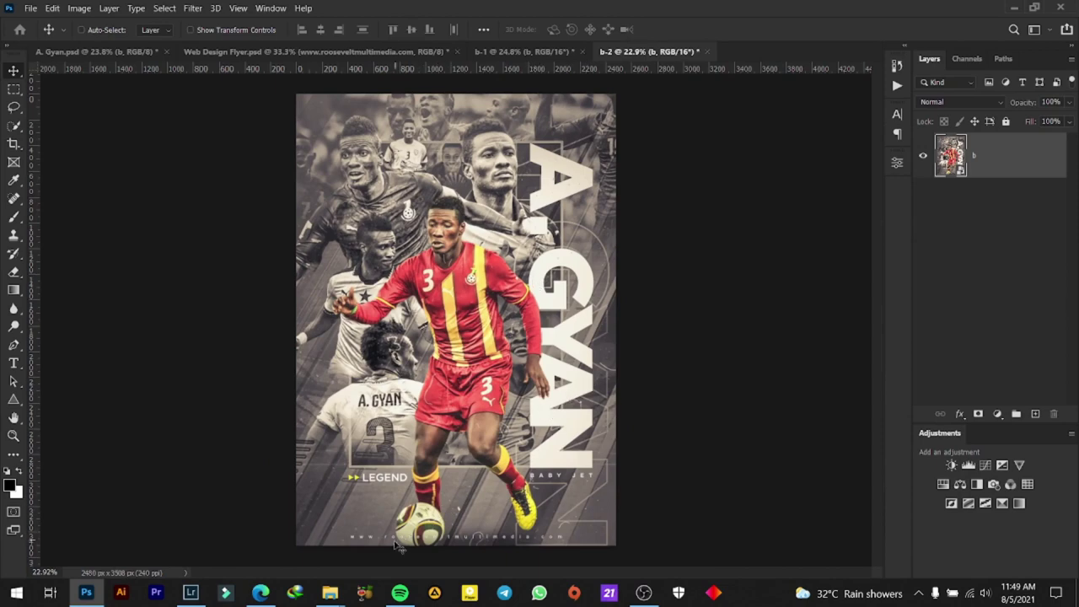
{"action": "mouse_move", "coordinate": [329, 593]}
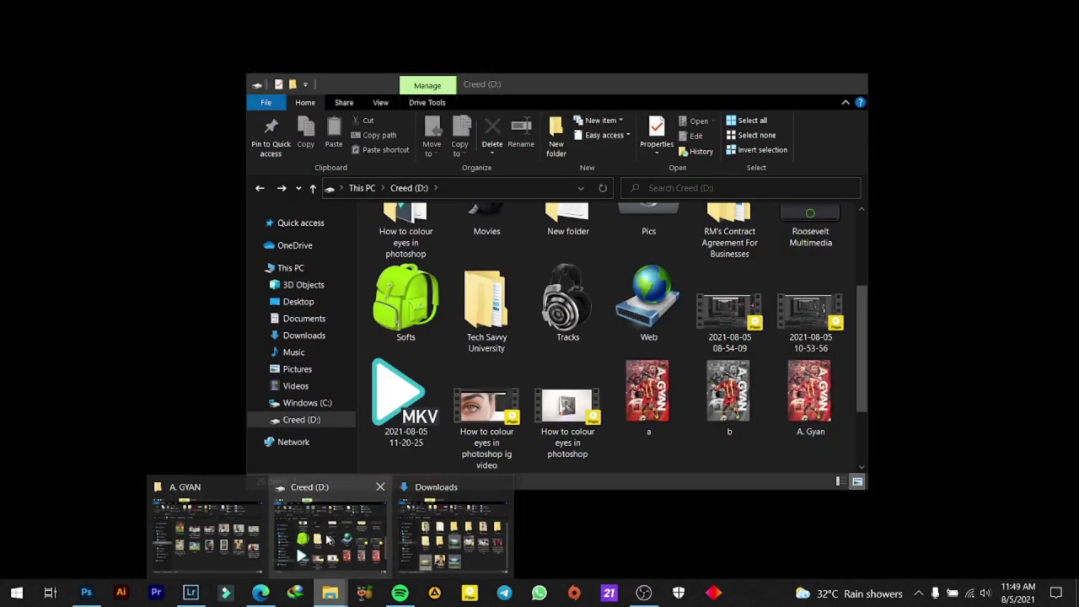
{"action": "left_click", "coordinate": [327, 538]}
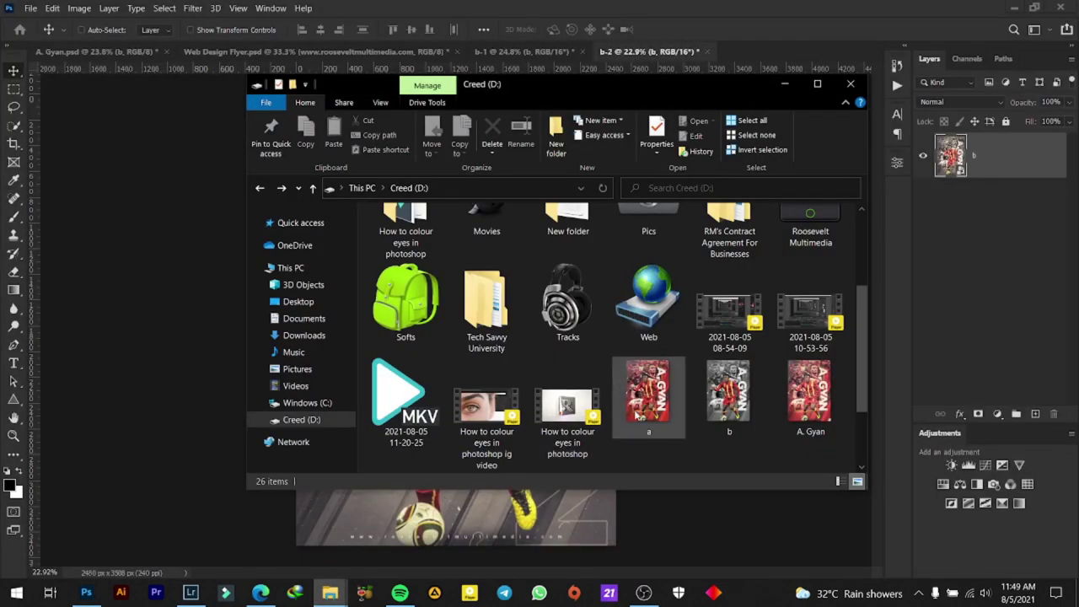
{"action": "left_click", "coordinate": [700, 413]}
{"action": "double_click", "coordinate": [701, 413]}
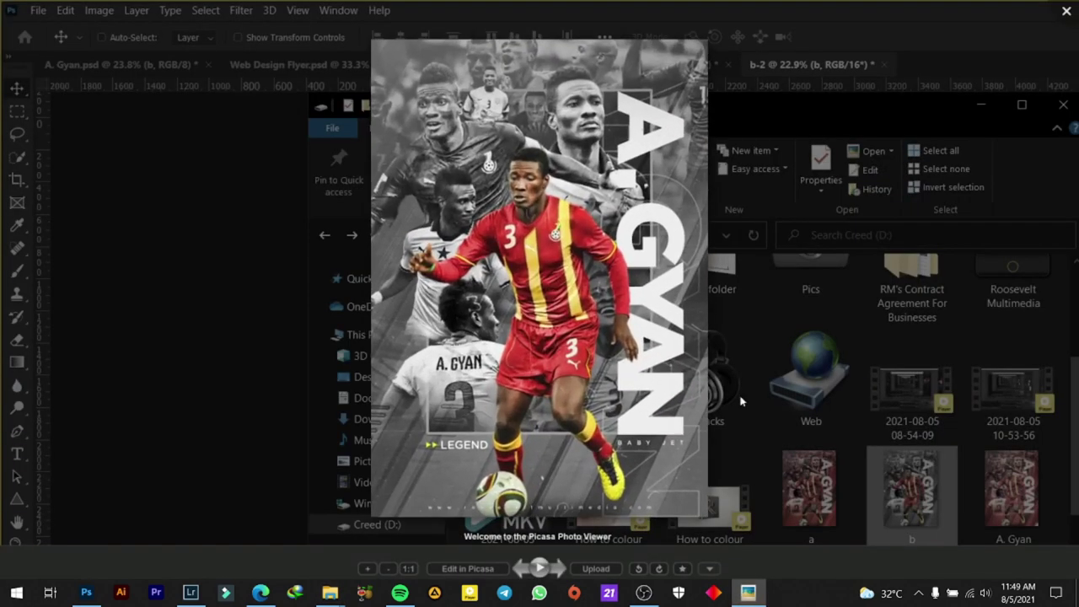
{"action": "left_click", "coordinate": [1065, 13]}
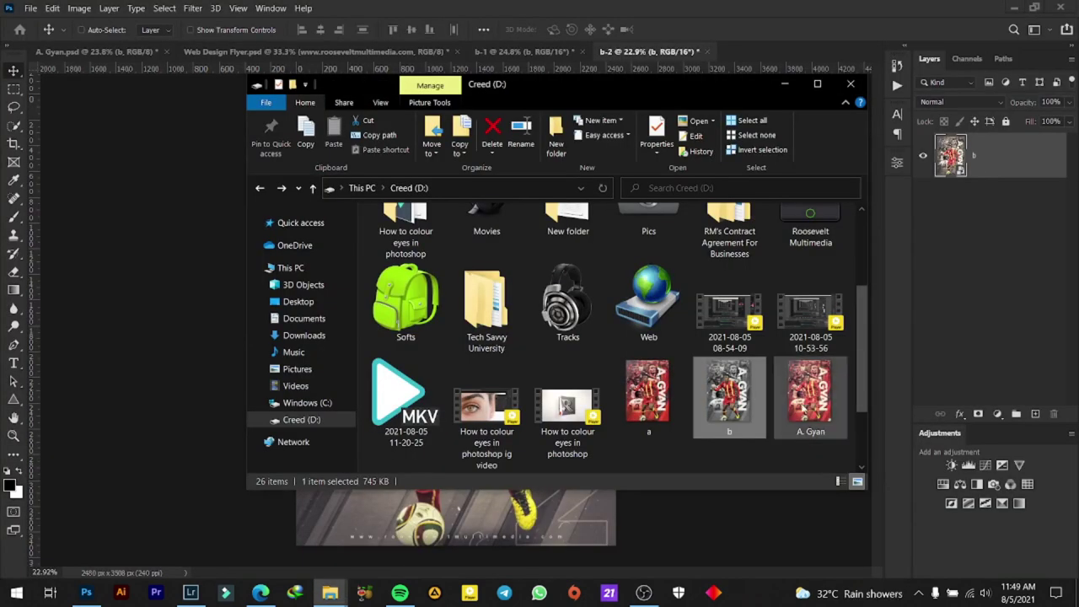
{"action": "double_click", "coordinate": [413, 452]}
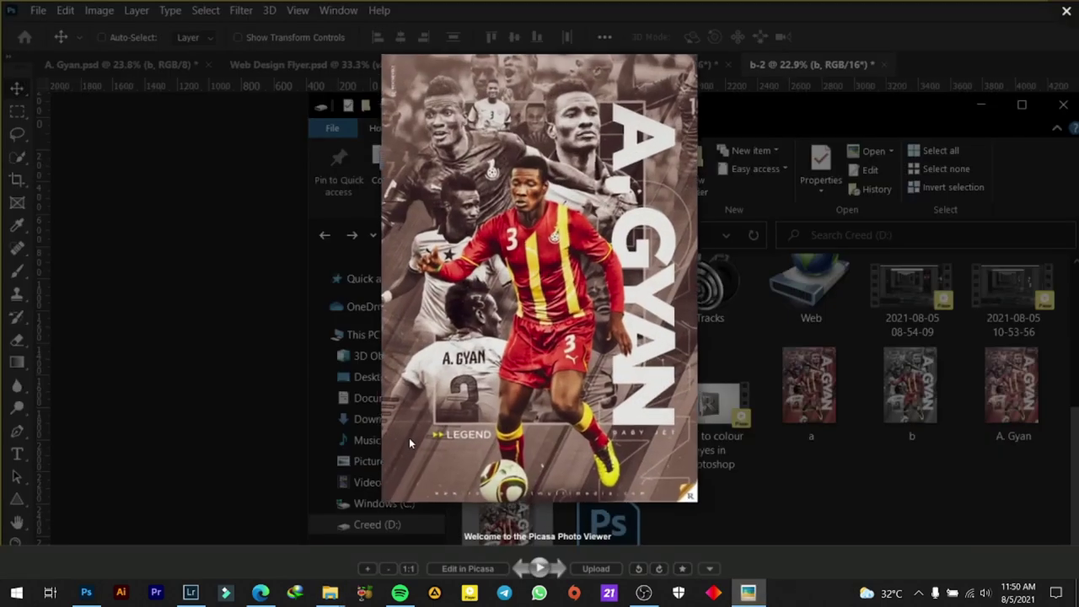
{"action": "left_click", "coordinate": [1065, 13]}
{"action": "left_click", "coordinate": [217, 356]}
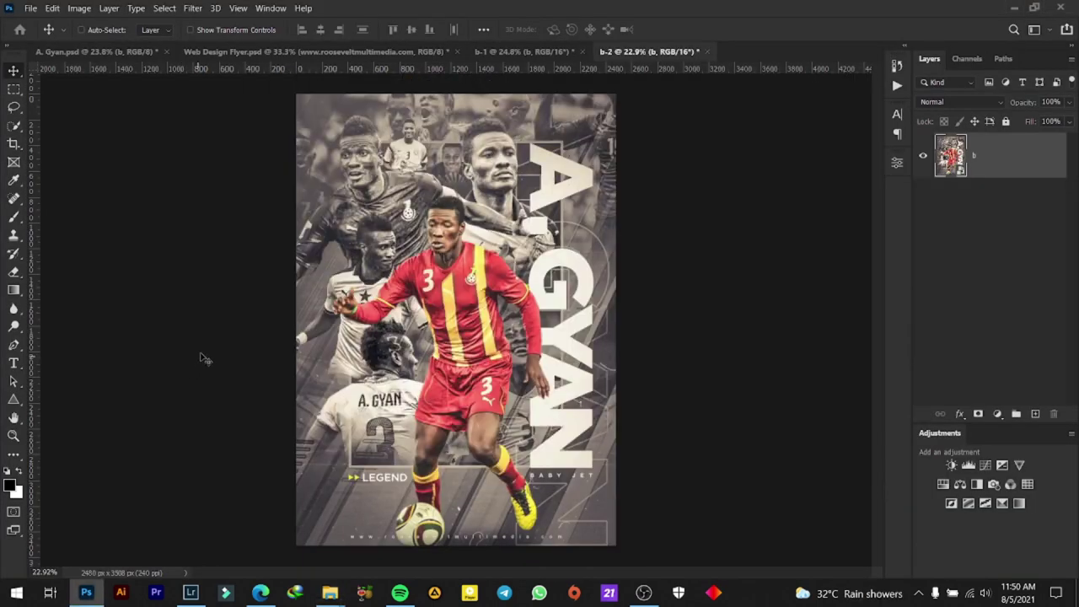
Export b-2 as a maximum-quality JPEG overwriting A. Gyan 2, then close b-2 without saving
{"action": "key", "text": "ctrl+shift+s"}
{"action": "left_click", "coordinate": [180, 279]}
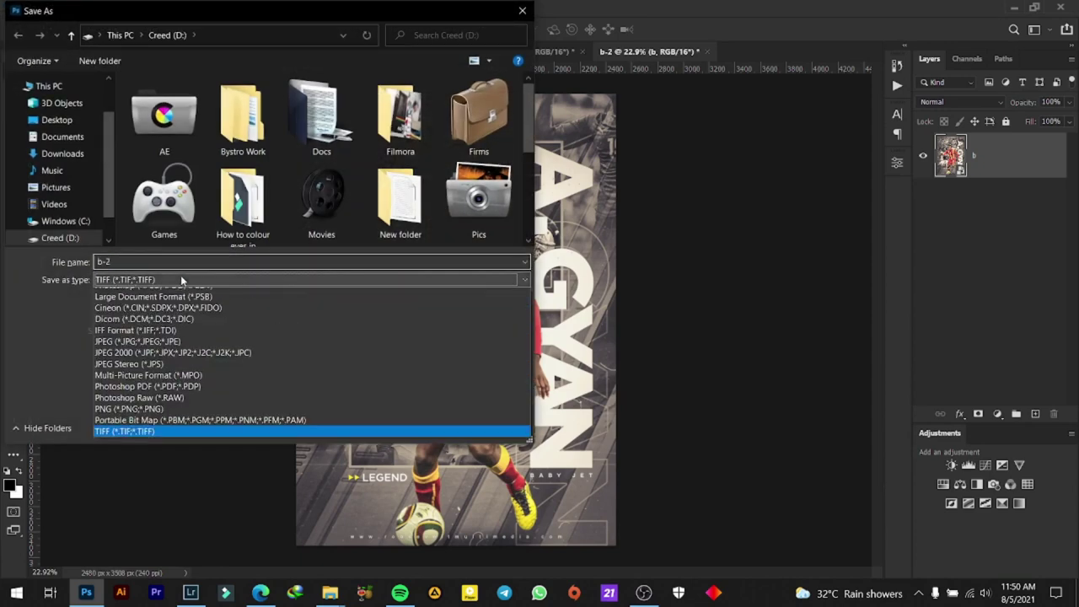
{"action": "left_click", "coordinate": [118, 350]}
{"action": "scroll", "coordinate": [320, 169], "scroll_direction": "down", "scroll_amount": 5}
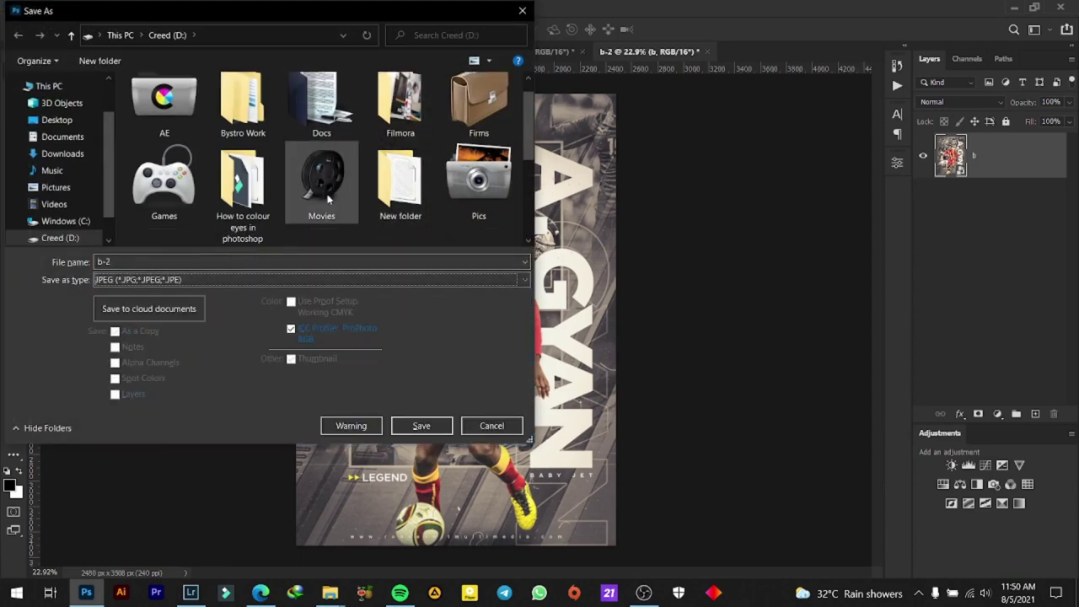
{"action": "double_click", "coordinate": [243, 221]}
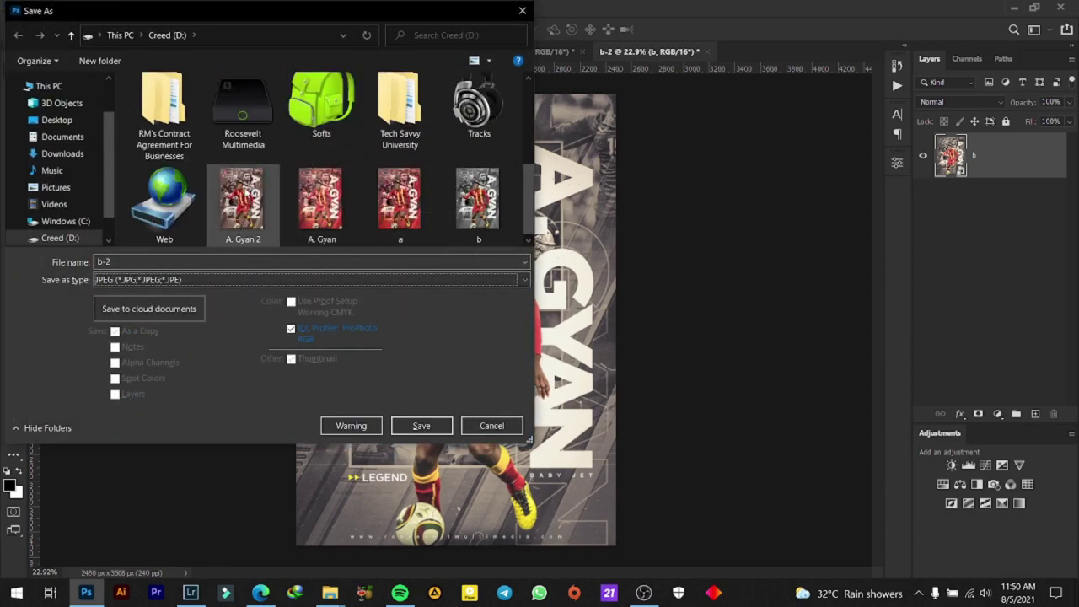
{"action": "left_click", "coordinate": [571, 299]}
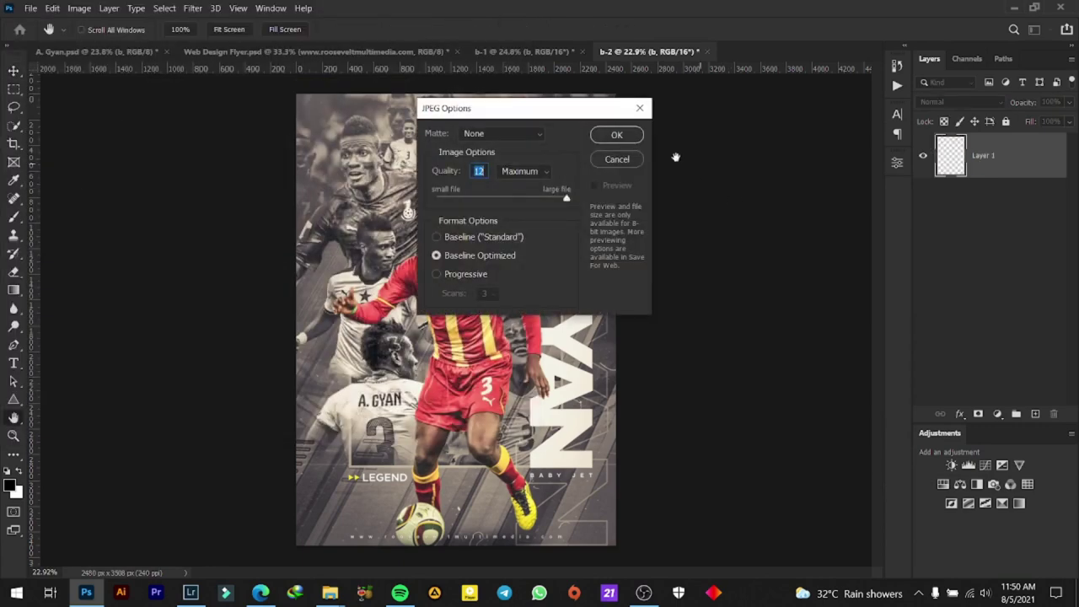
{"action": "left_click", "coordinate": [618, 136]}
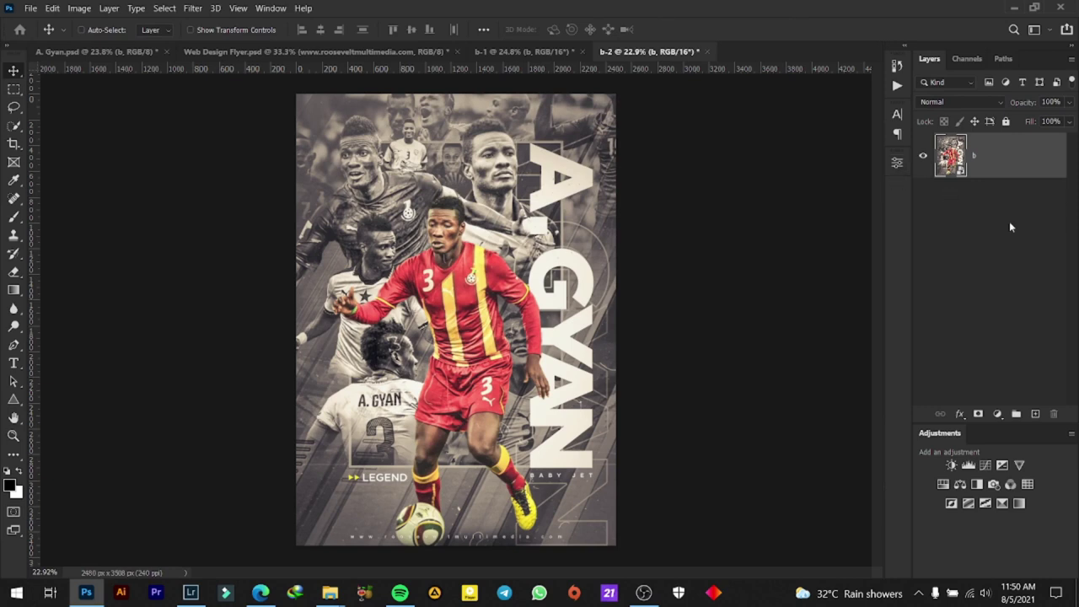
{"action": "left_click", "coordinate": [709, 52]}
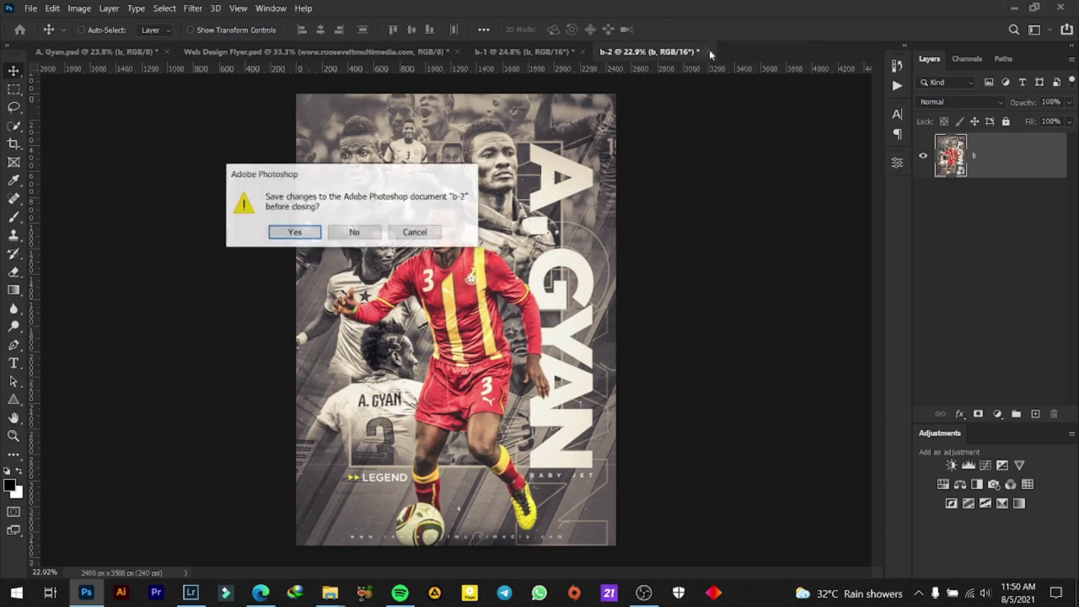
{"action": "left_click", "coordinate": [373, 233]}
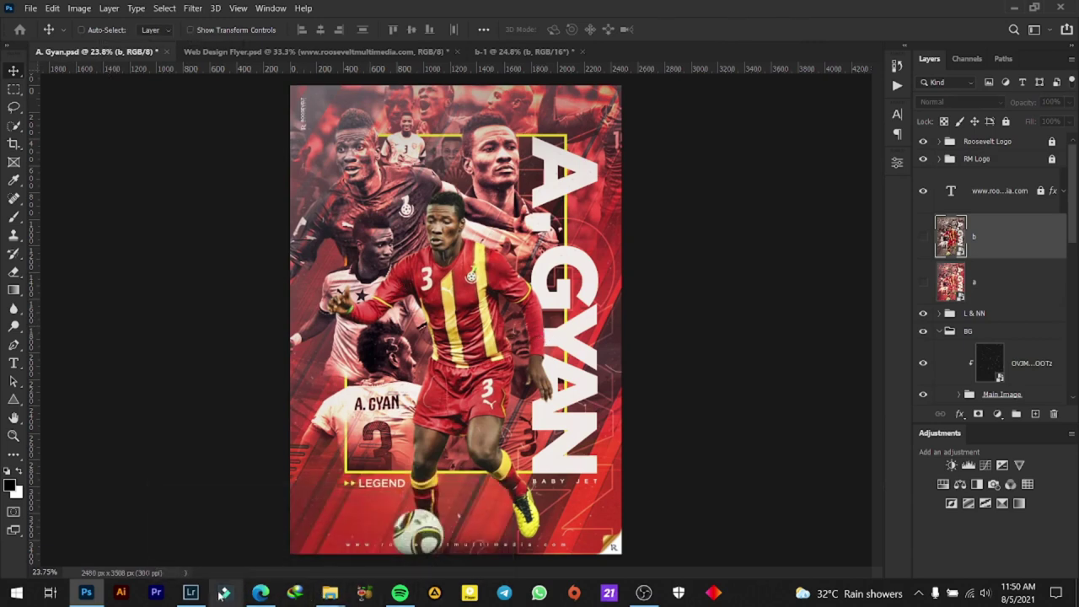
{"action": "left_click", "coordinate": [191, 592]}
{"action": "right_click", "coordinate": [725, 205]}
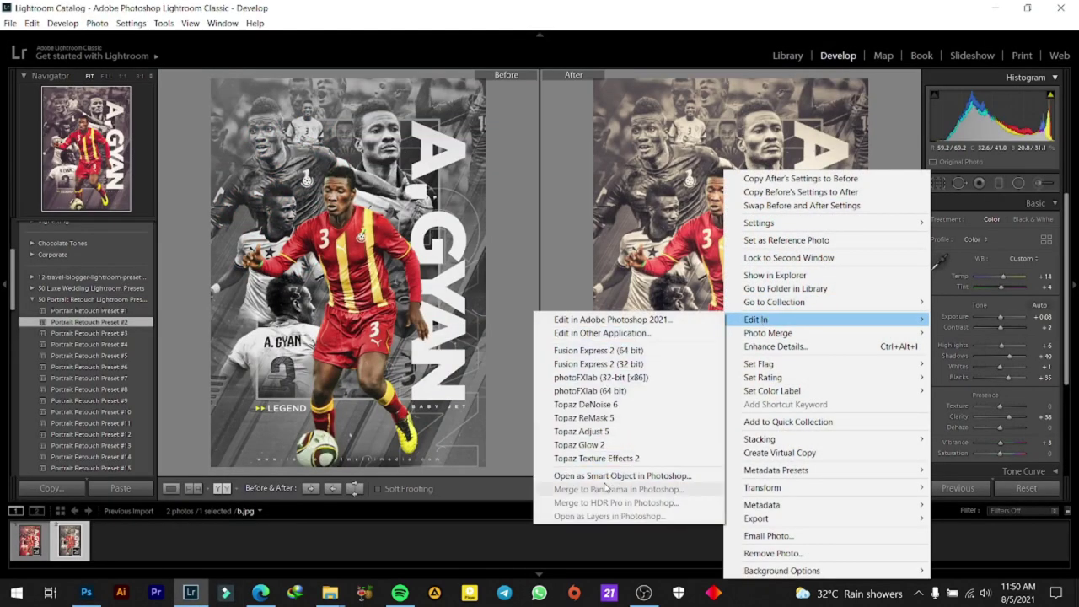
{"action": "left_click", "coordinate": [607, 476]}
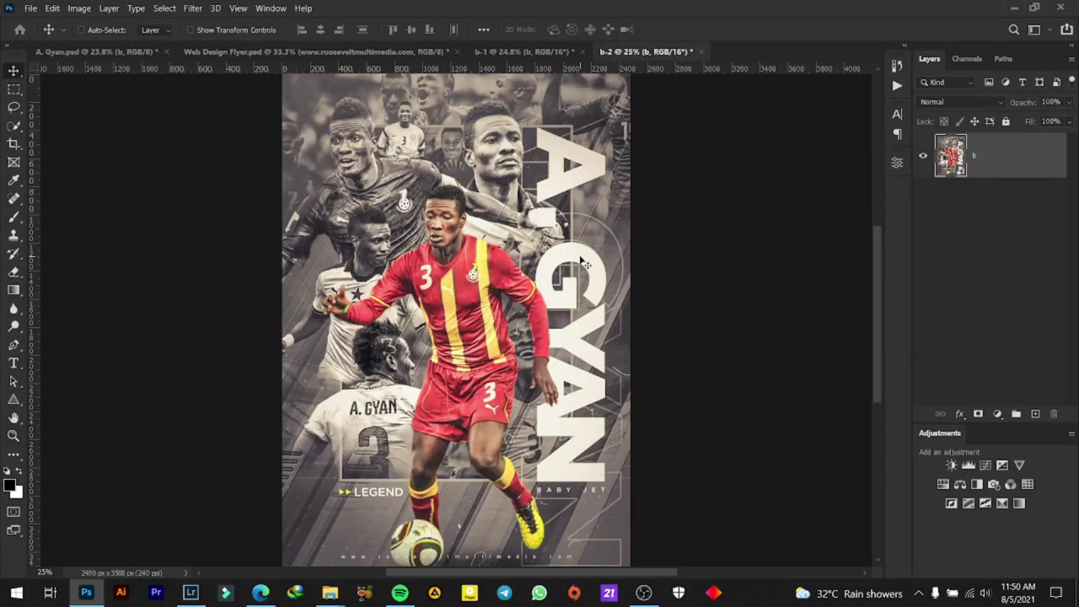
{"action": "left_click", "coordinate": [101, 52]}
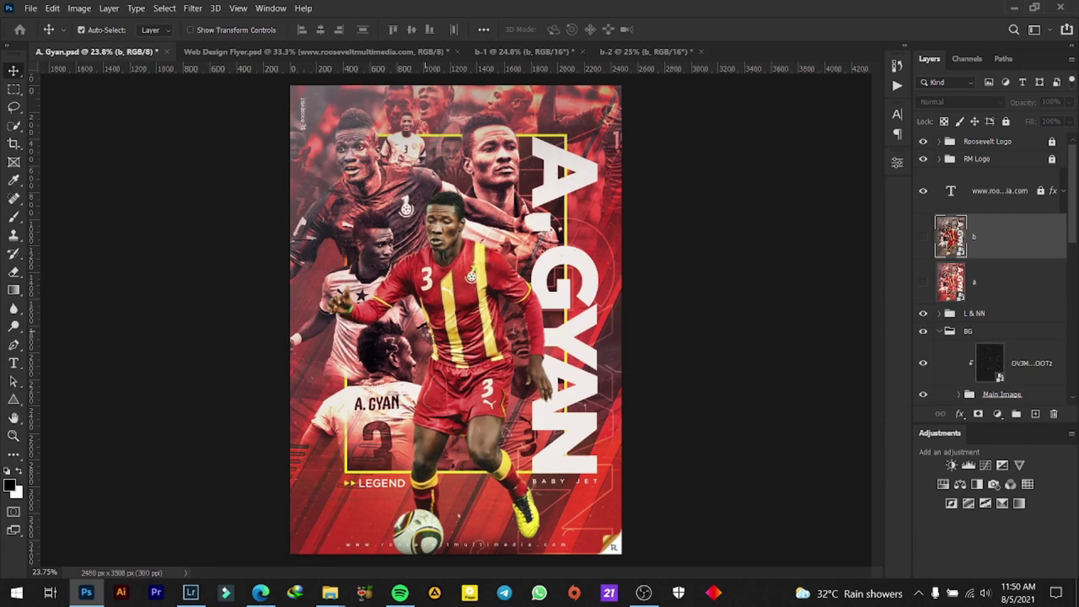
Add the grey version as a new b layer and compare it against the sepia layer
{"action": "key", "text": "ctrl+j"}
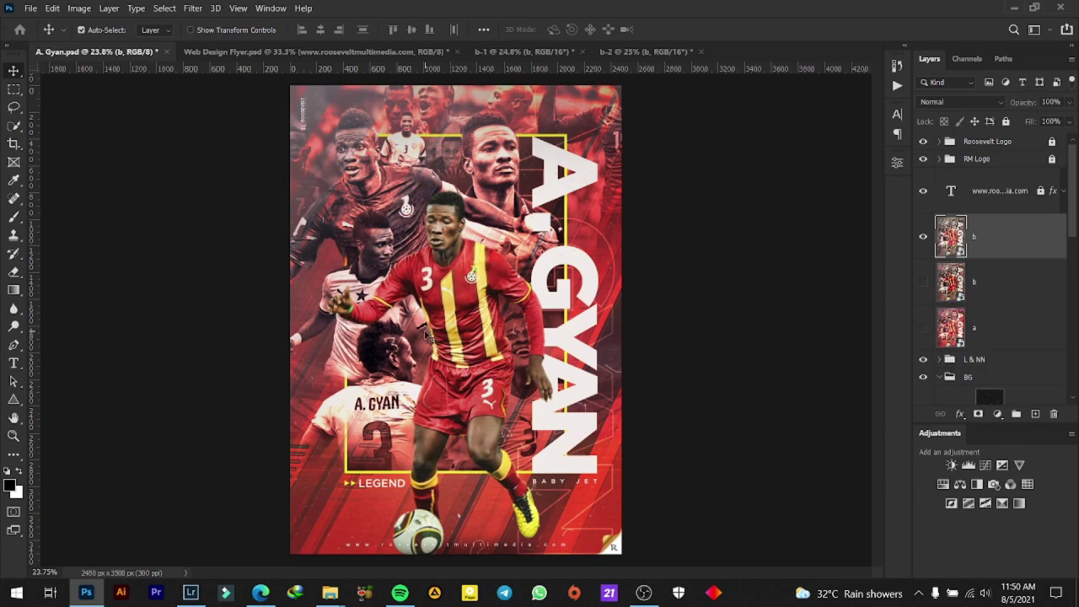
{"action": "key", "text": "ctrl+shift+u"}
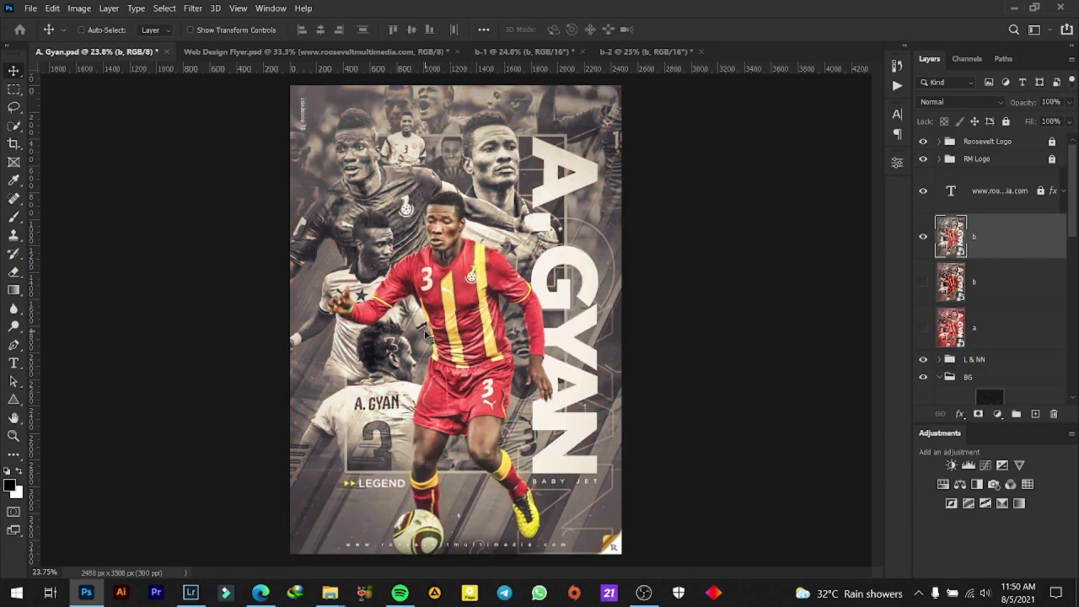
{"action": "left_click", "coordinate": [924, 238]}
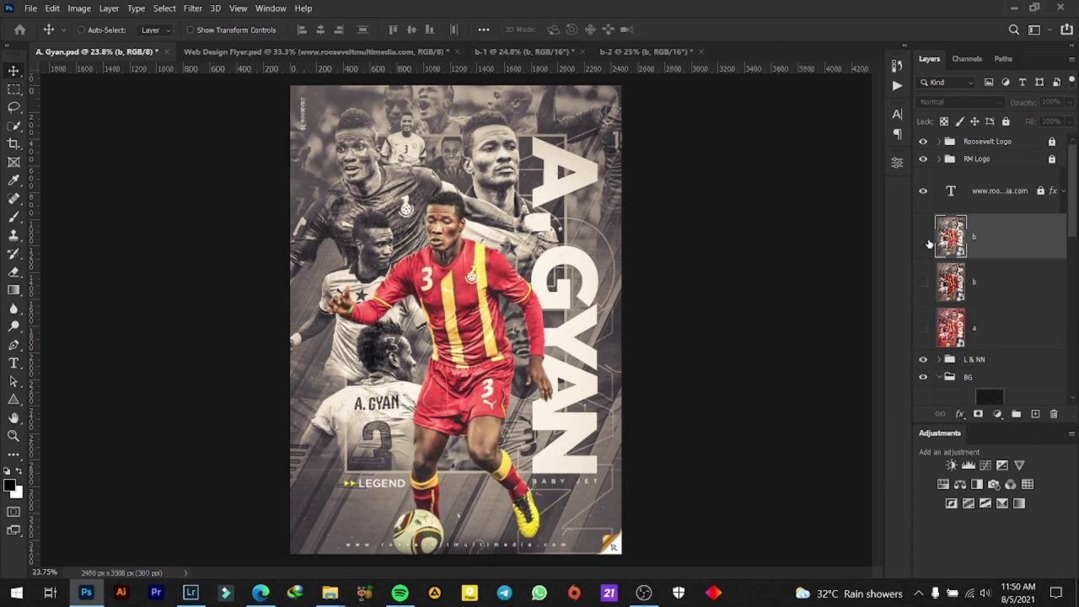
{"action": "left_click", "coordinate": [924, 284]}
{"action": "left_click", "coordinate": [923, 284]}
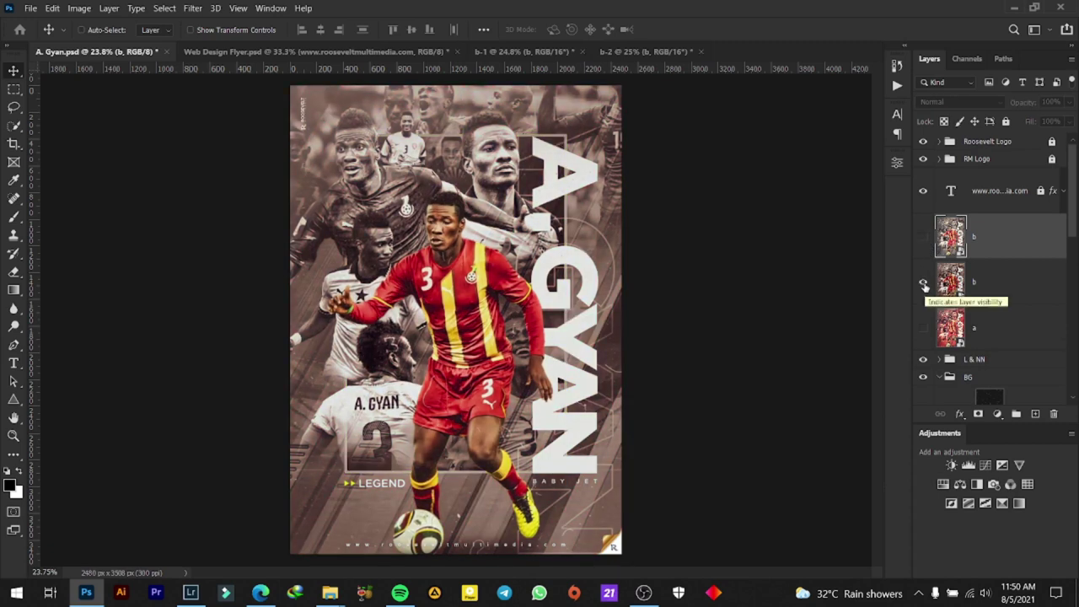
Restore the grey look on the poster and select the lower sepia b layer
{"action": "left_click", "coordinate": [924, 238]}
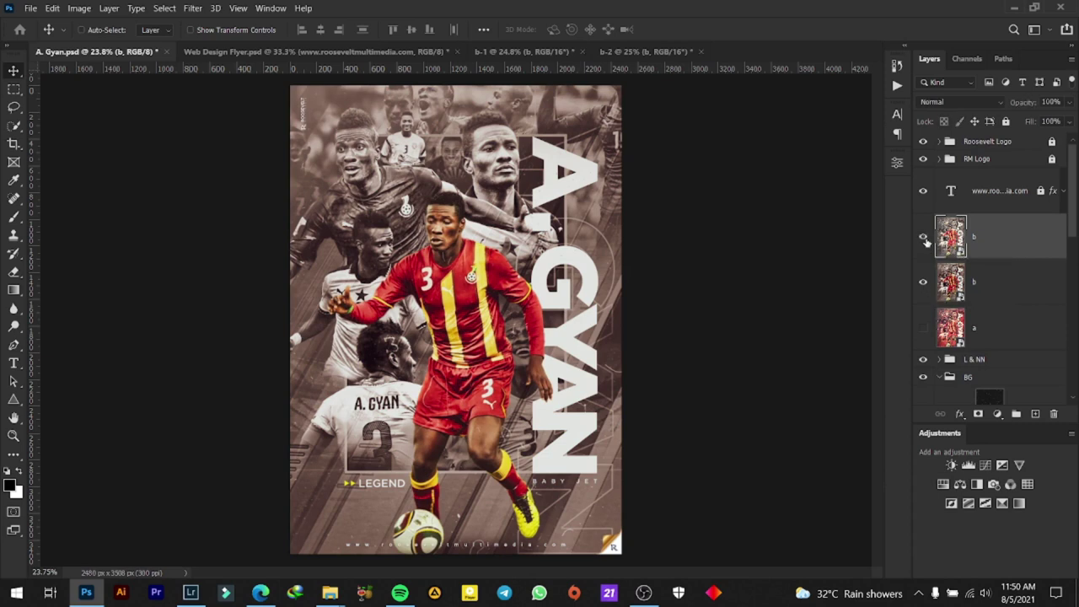
{"action": "left_click", "coordinate": [924, 239]}
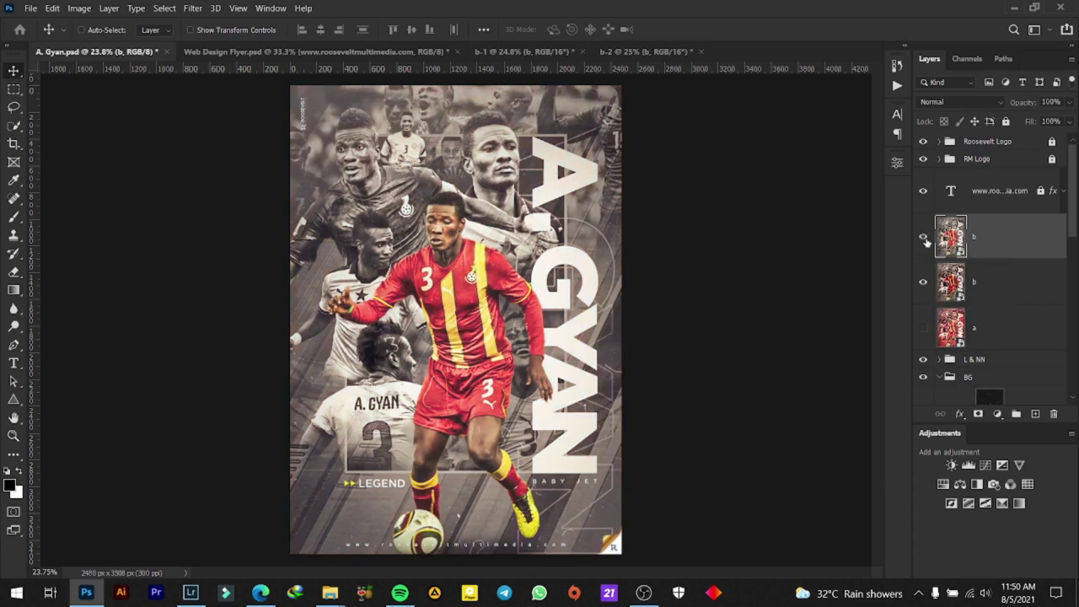
{"action": "left_click", "coordinate": [1000, 286]}
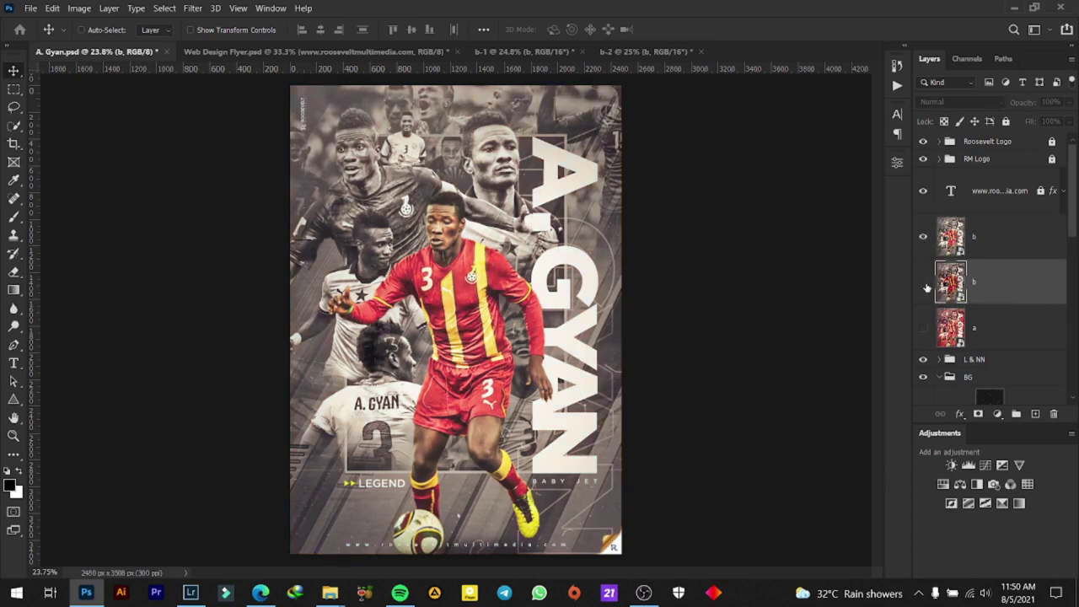
{"action": "scroll", "coordinate": [489, 267], "scroll_direction": "up", "scroll_amount": 1}
{"action": "scroll", "coordinate": [489, 266], "scroll_direction": "up", "scroll_amount": 1}
{"action": "scroll", "coordinate": [491, 266], "scroll_direction": "down", "scroll_amount": 1}
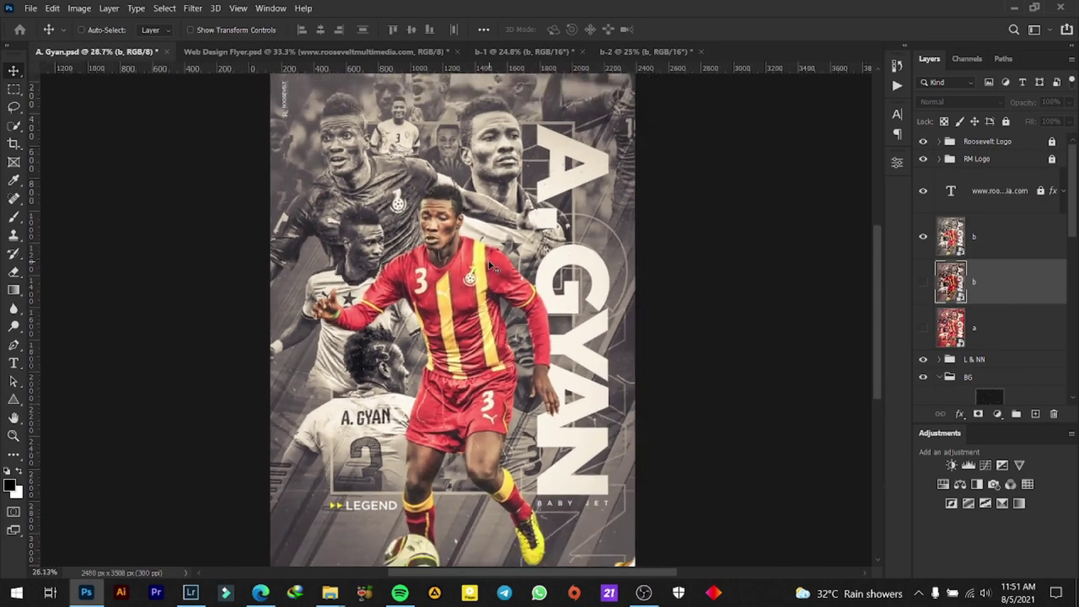
{"action": "scroll", "coordinate": [491, 267], "scroll_direction": "down", "scroll_amount": 1}
{"action": "key", "text": "ctrl+shift+s"}
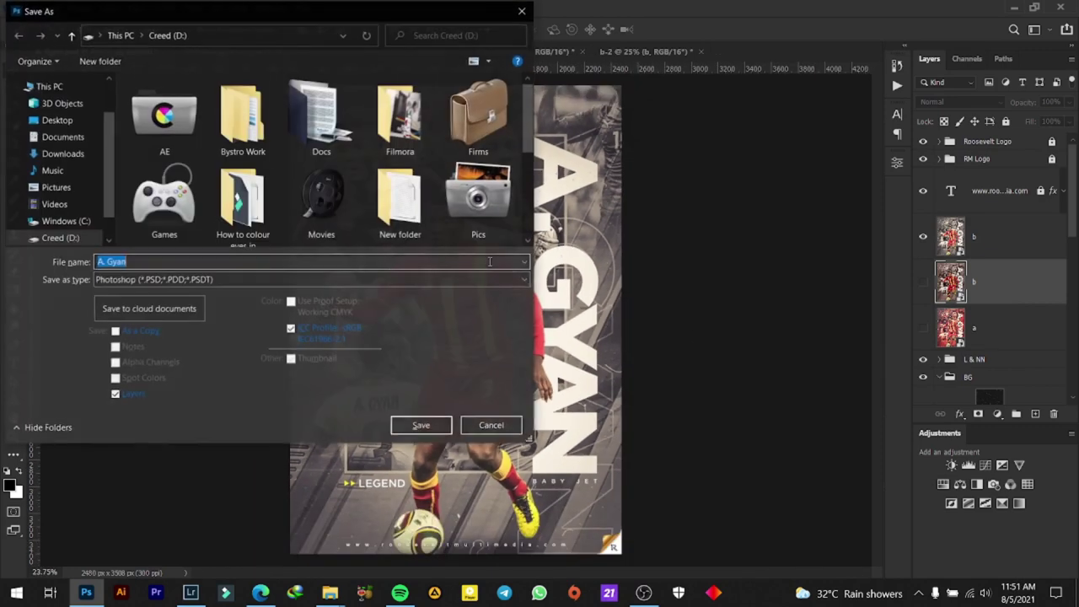
{"action": "left_click", "coordinate": [210, 279]}
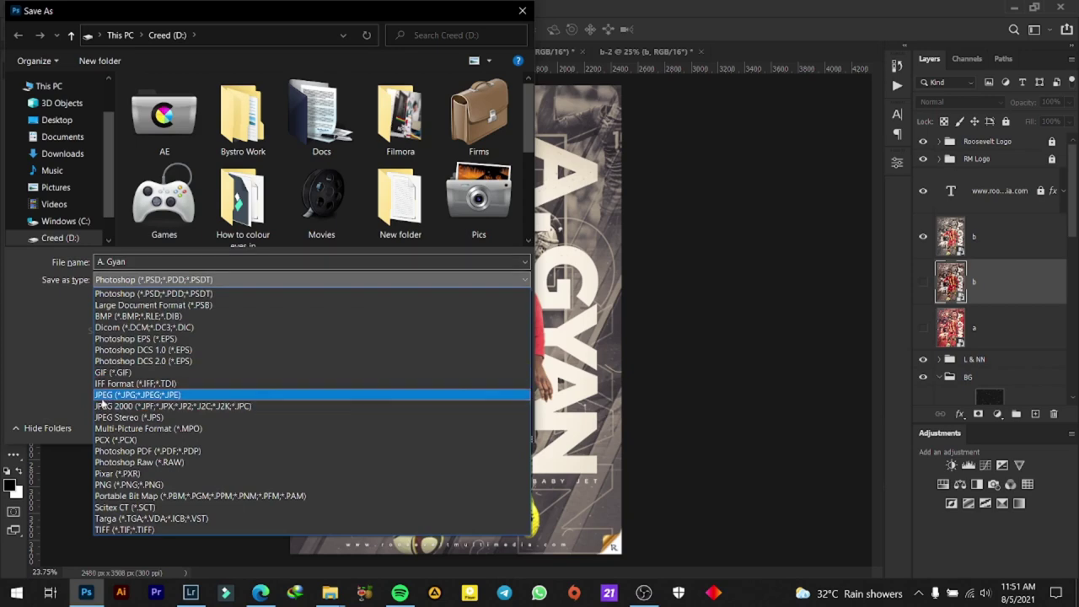
{"action": "left_click", "coordinate": [105, 394]}
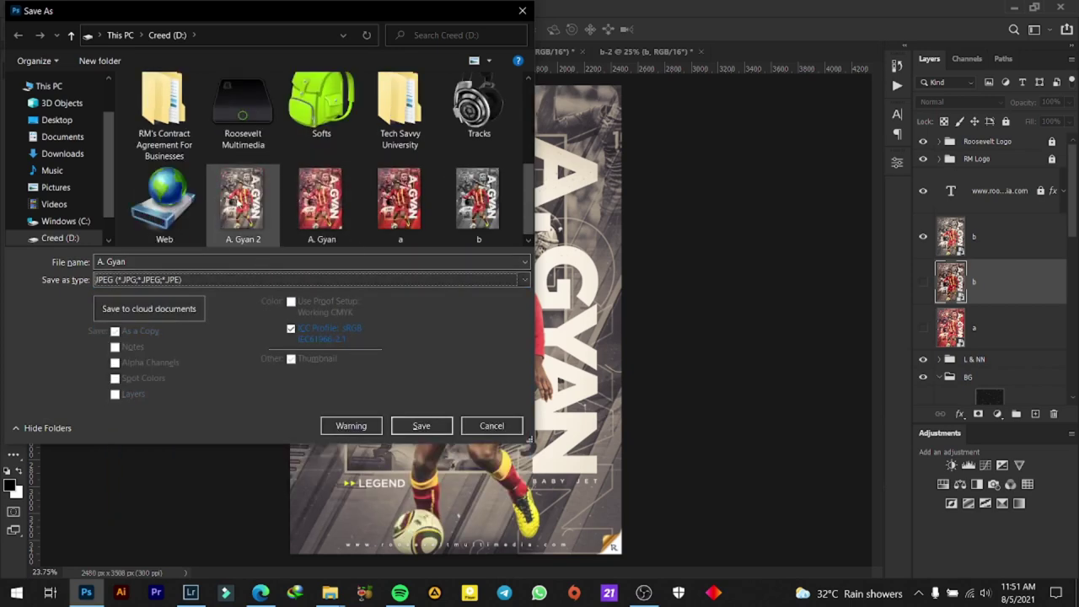
{"action": "double_click", "coordinate": [238, 204]}
{"action": "left_click", "coordinate": [567, 301]}
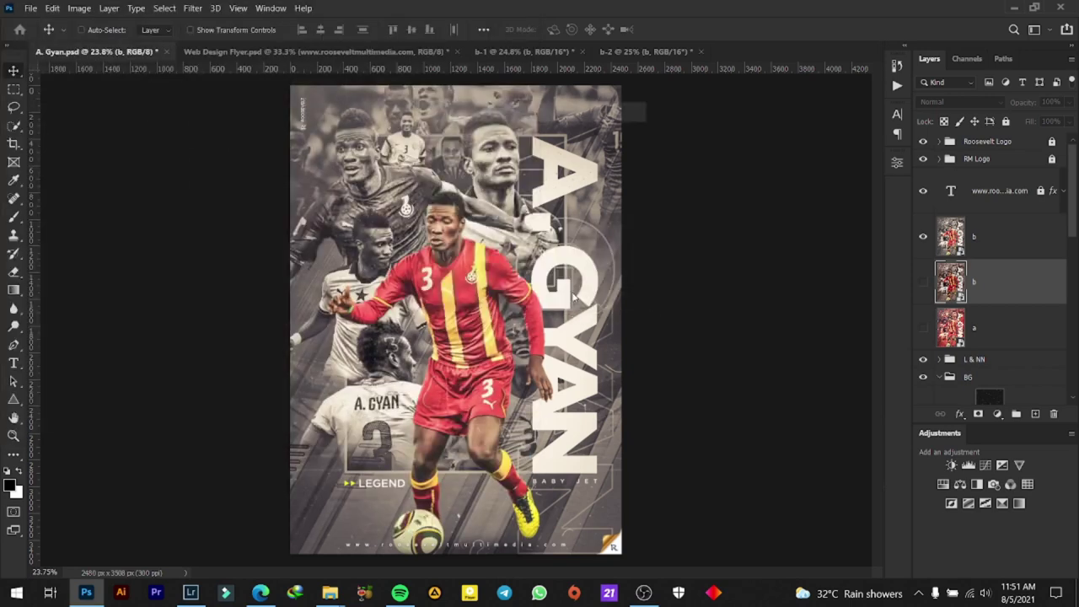
{"action": "left_click", "coordinate": [600, 135]}
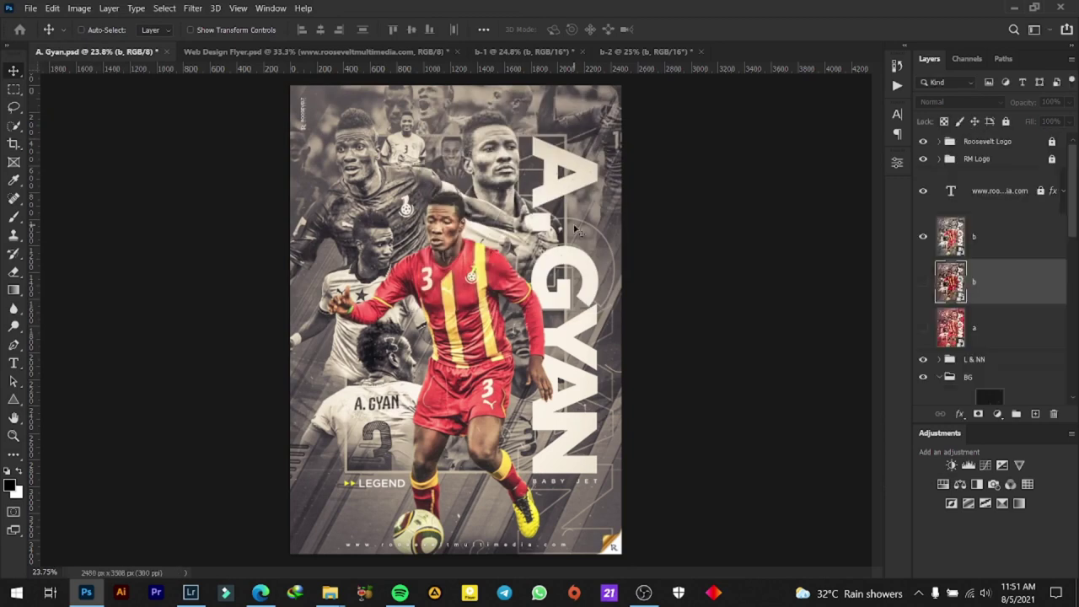
{"action": "key", "text": "ctrl+s"}
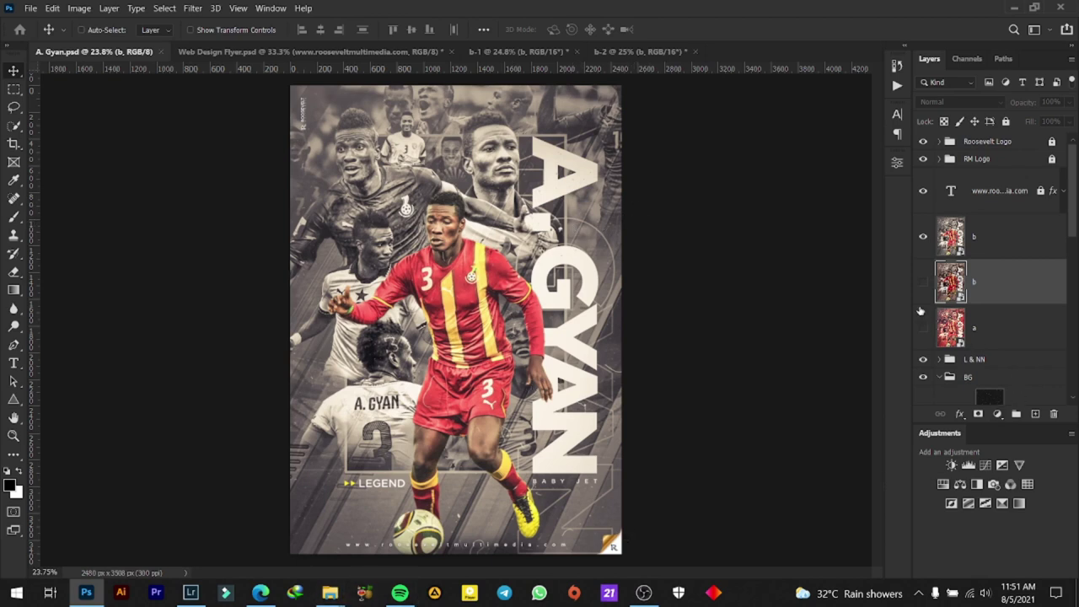
{"action": "left_click", "coordinate": [974, 236]}
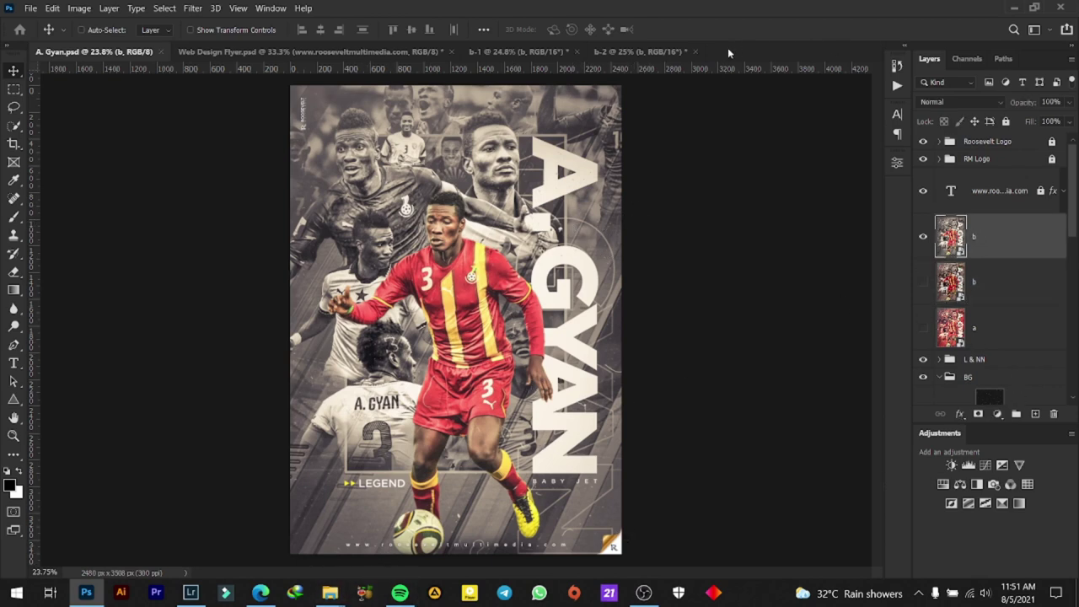
{"action": "left_click", "coordinate": [695, 51]}
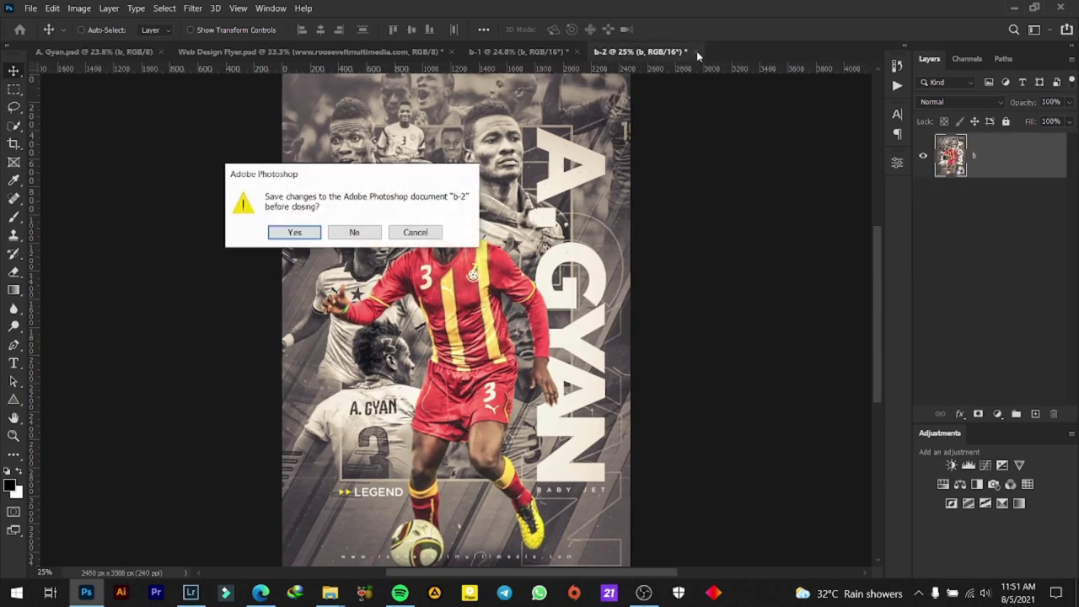
{"action": "left_click", "coordinate": [337, 236]}
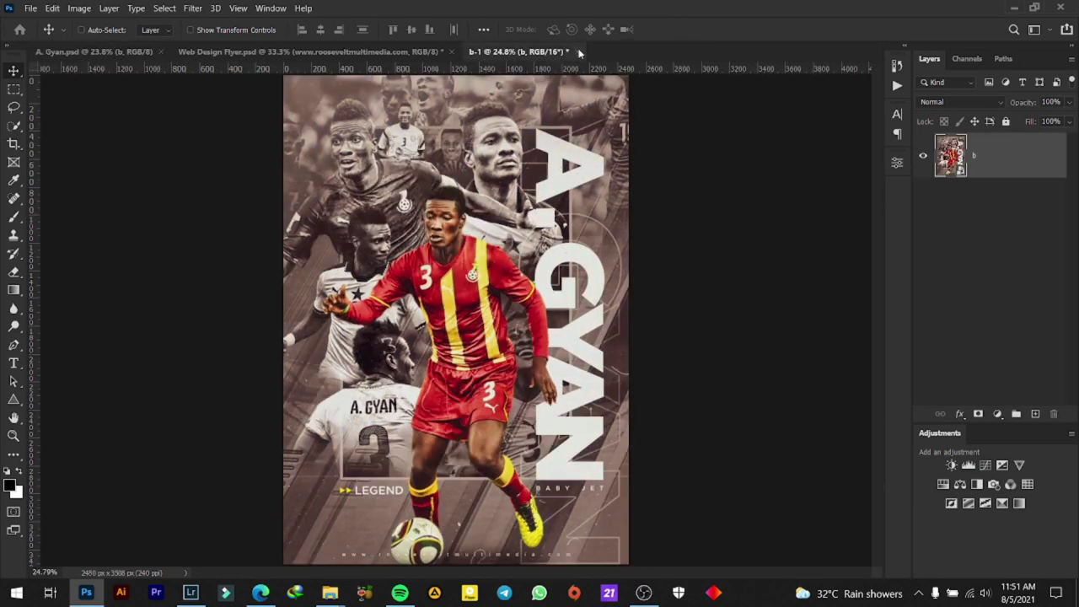
{"action": "left_click", "coordinate": [577, 51]}
{"action": "left_click", "coordinate": [346, 236]}
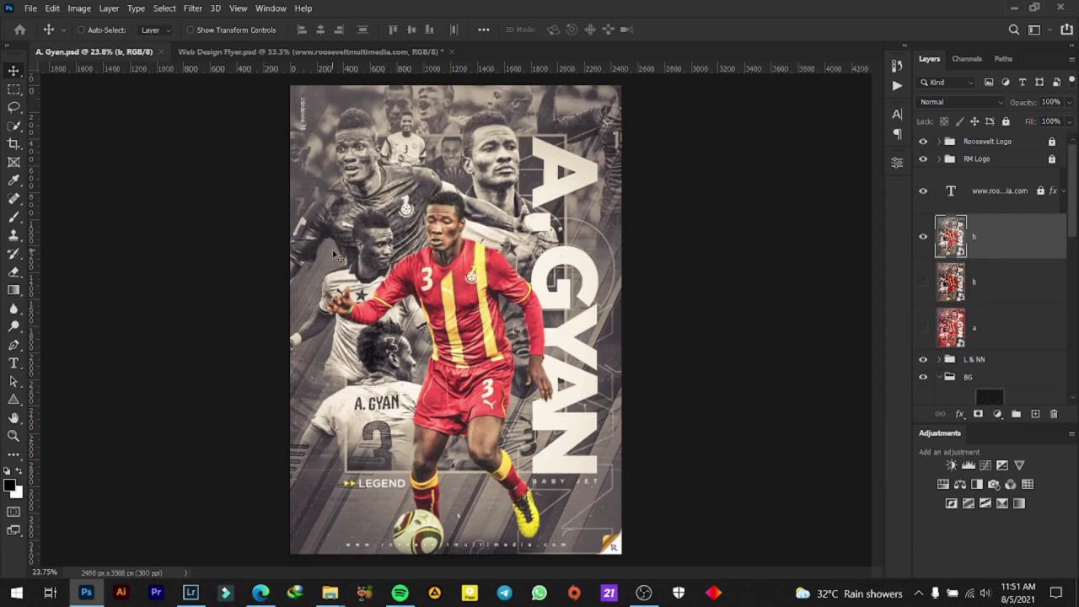
{"action": "left_click", "coordinate": [190, 593]}
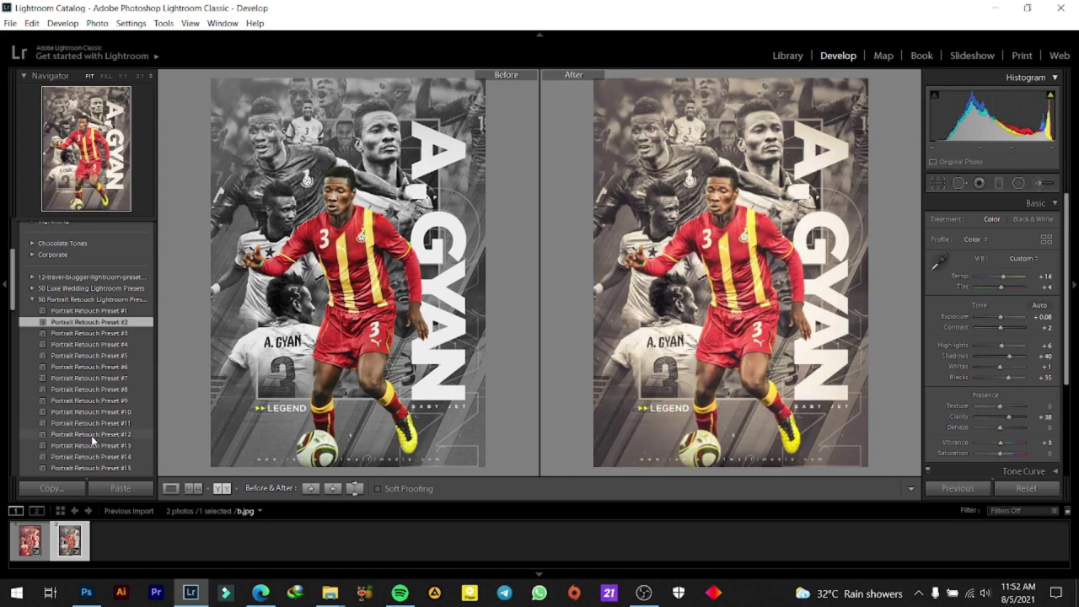
{"action": "left_click", "coordinate": [32, 300]}
{"action": "scroll", "coordinate": [34, 301], "scroll_direction": "down", "scroll_amount": 3}
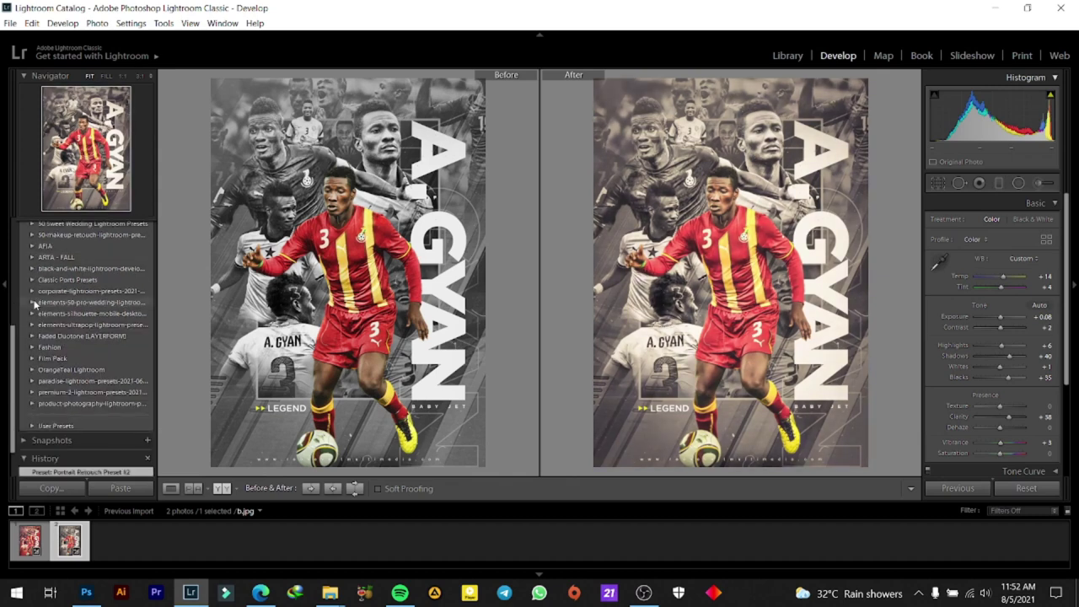
{"action": "scroll", "coordinate": [34, 303], "scroll_direction": "up", "scroll_amount": 3}
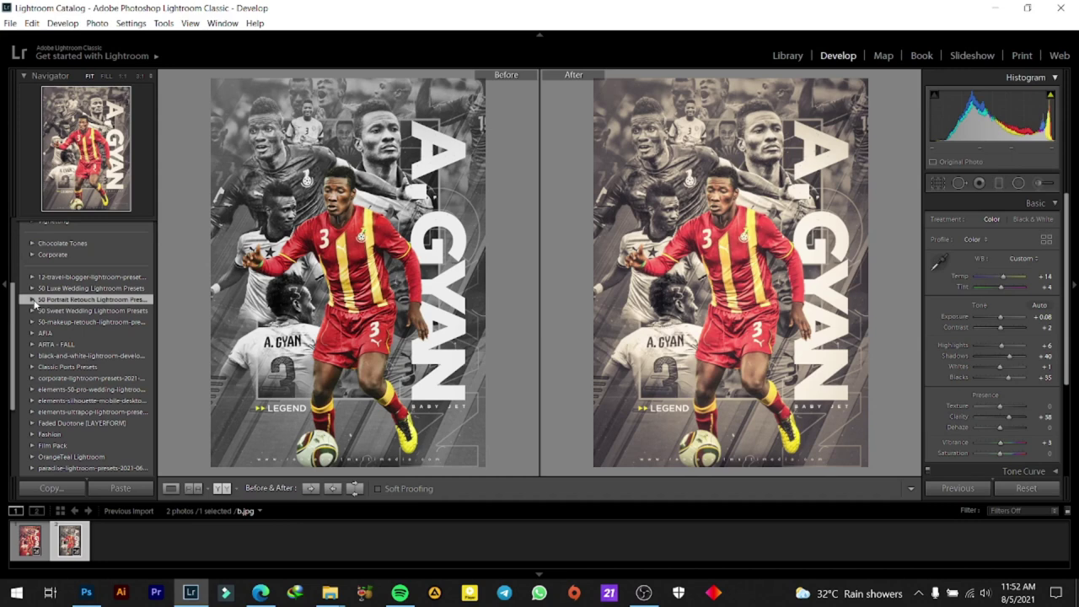
{"action": "left_click", "coordinate": [33, 344]}
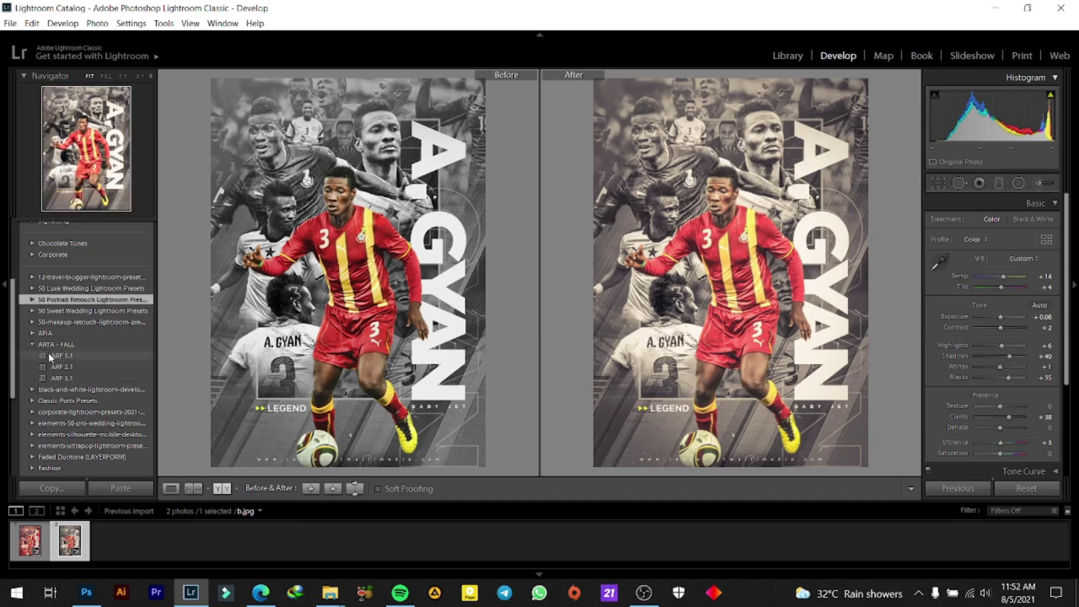
{"action": "left_click", "coordinate": [50, 357]}
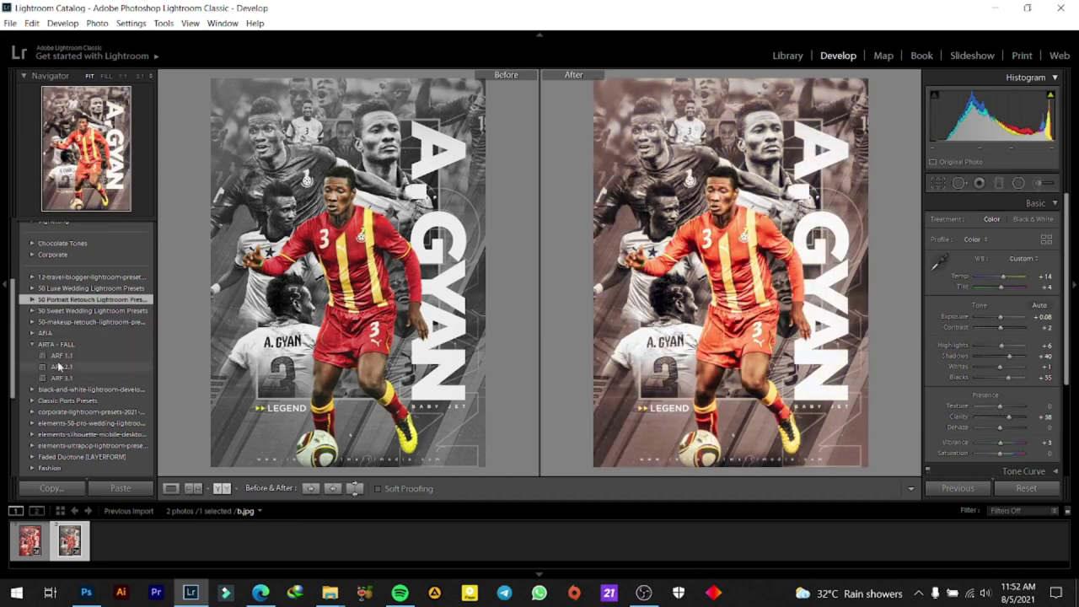
{"action": "left_click", "coordinate": [33, 344]}
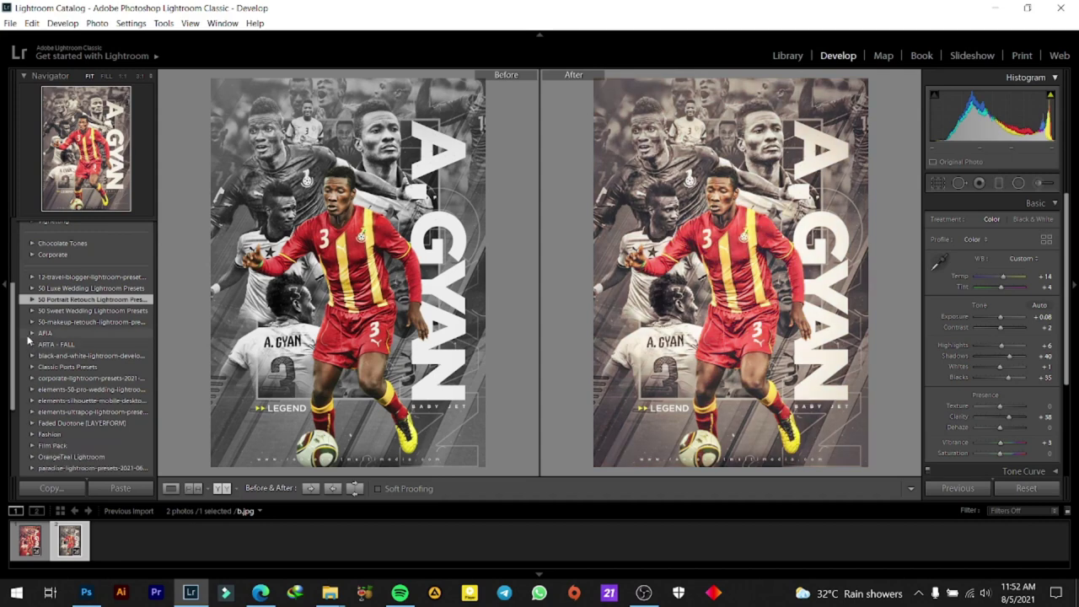
{"action": "left_click", "coordinate": [32, 333]}
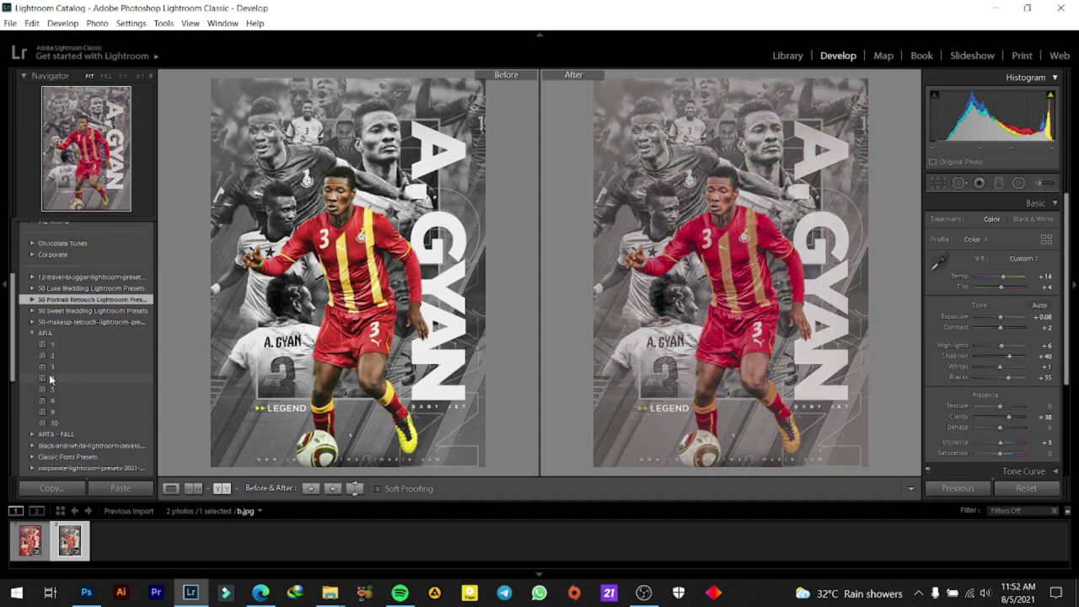
{"action": "left_click", "coordinate": [32, 333]}
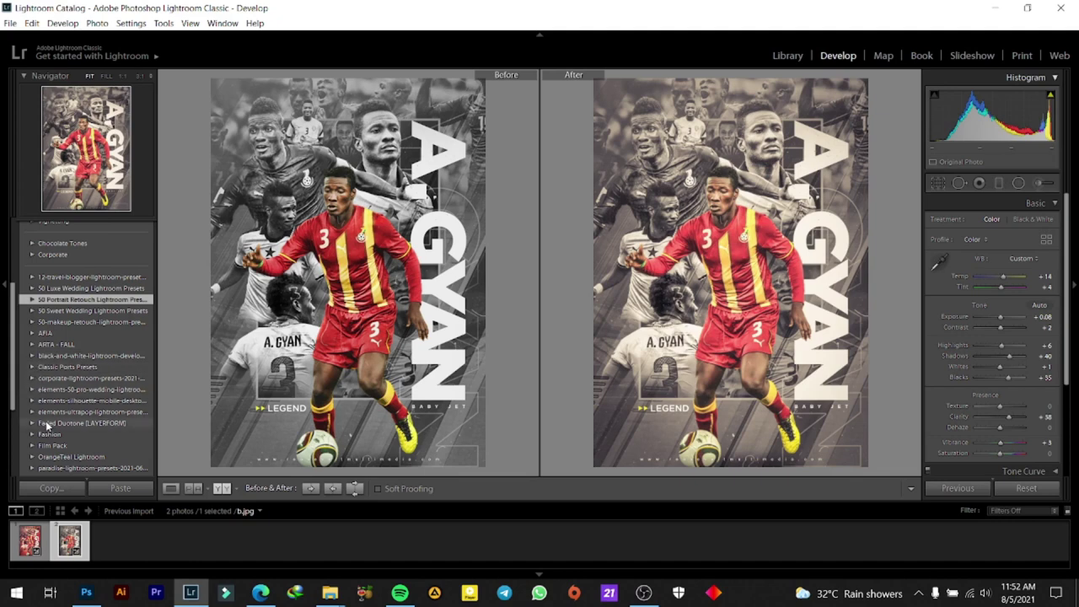
{"action": "left_click", "coordinate": [32, 401]}
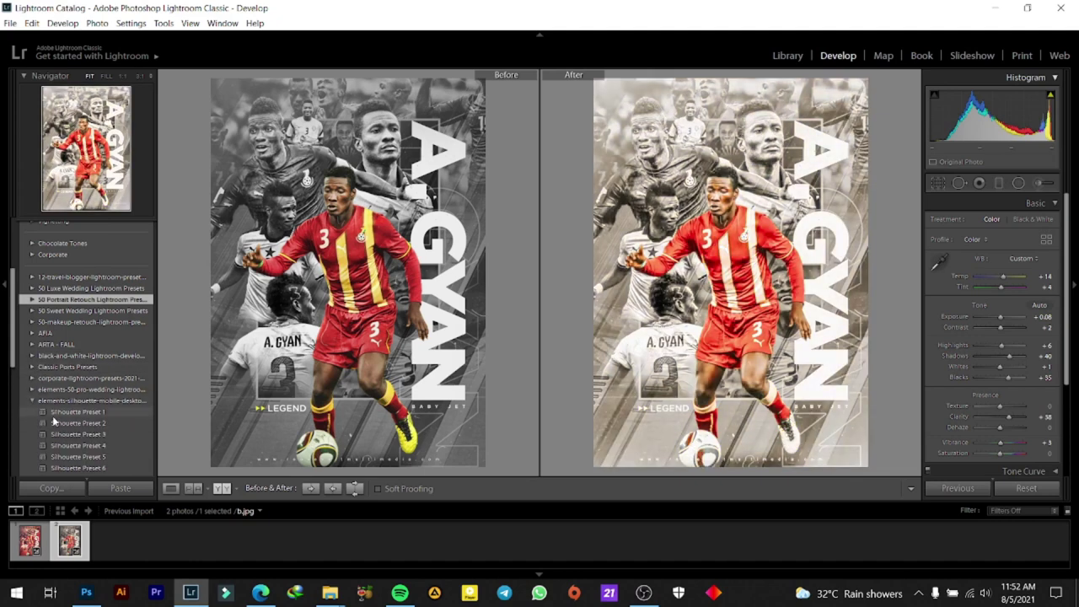
{"action": "left_click", "coordinate": [32, 401]}
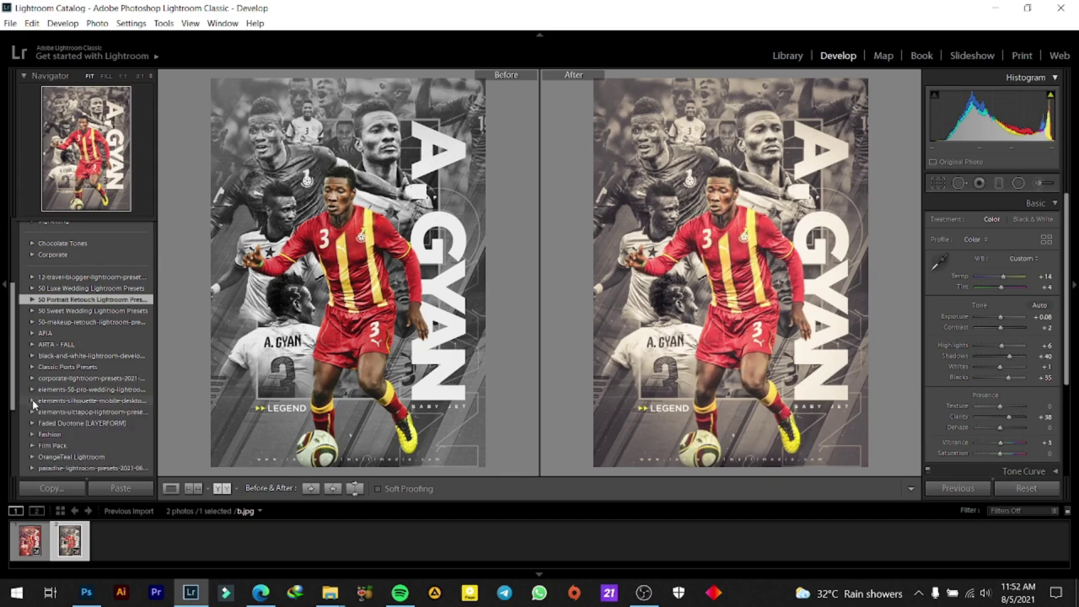
{"action": "scroll", "coordinate": [72, 429], "scroll_direction": "down", "scroll_amount": 2}
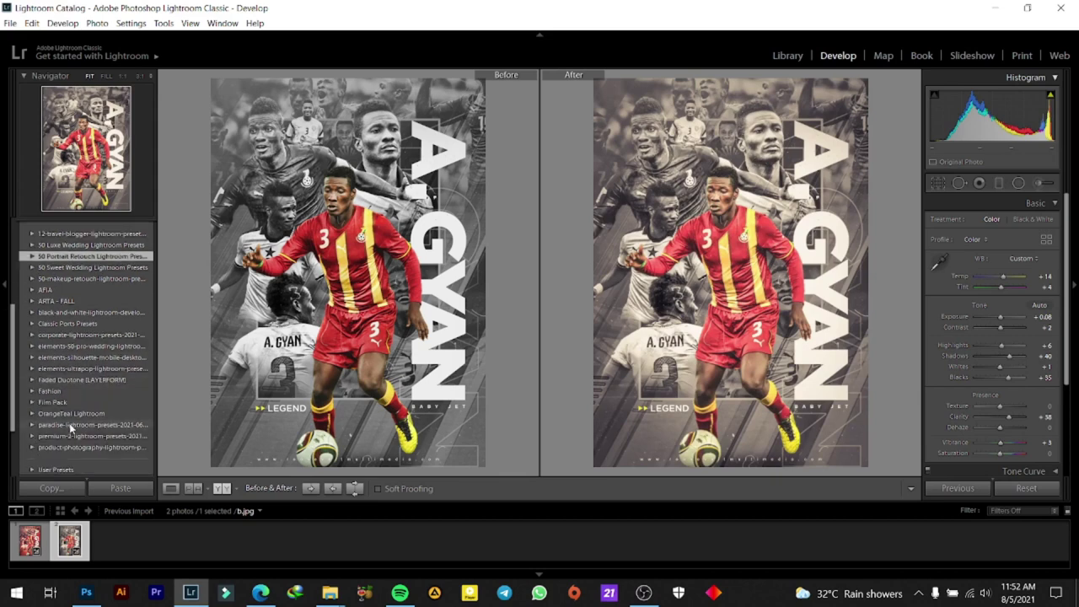
{"action": "left_click", "coordinate": [32, 402]}
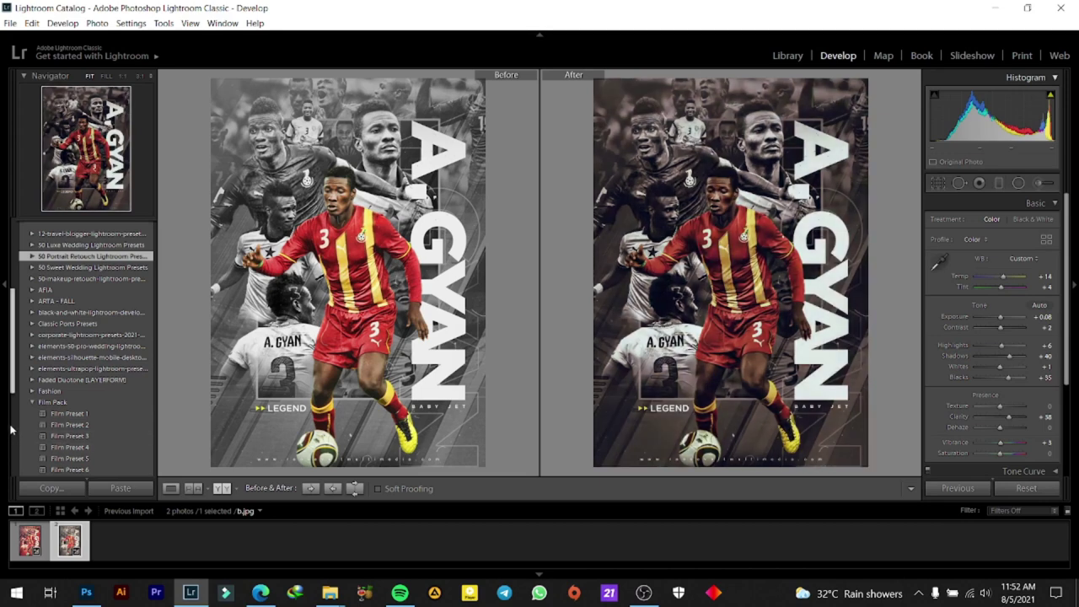
{"action": "left_click", "coordinate": [32, 402]}
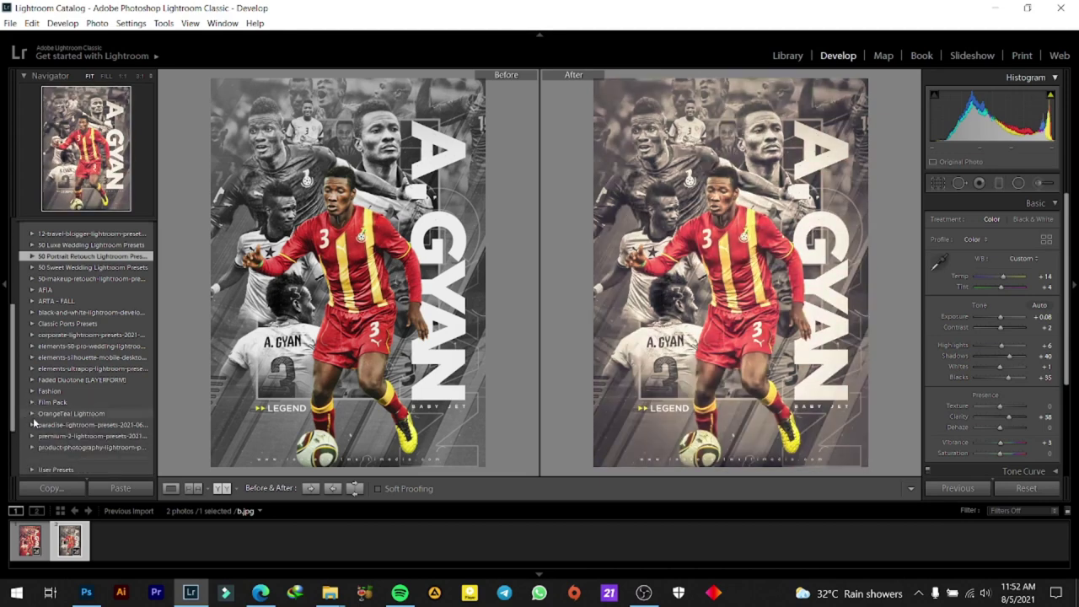
{"action": "left_click", "coordinate": [32, 413]}
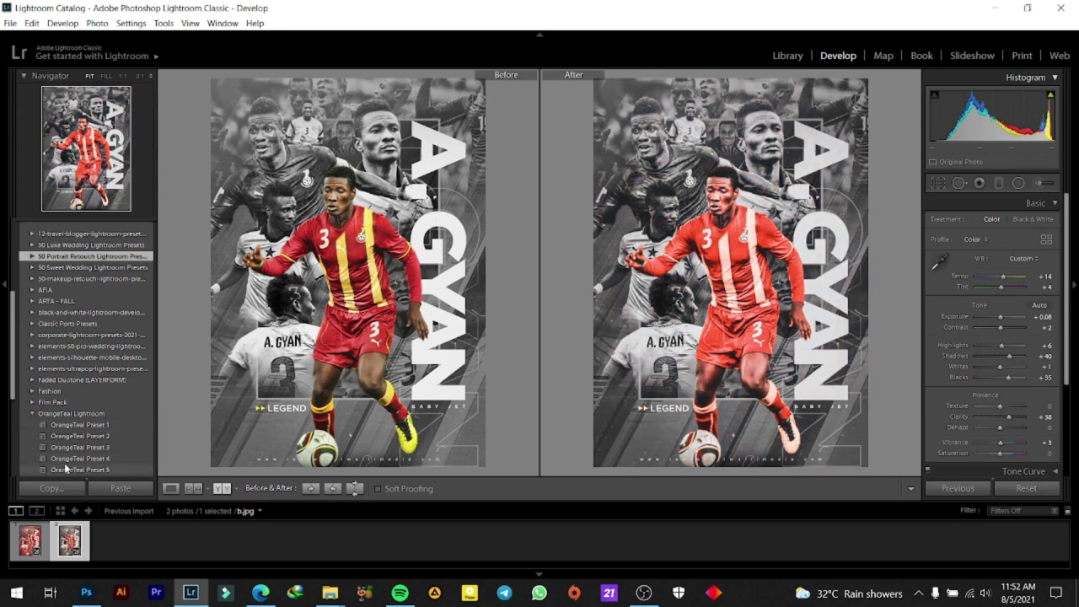
{"action": "left_click", "coordinate": [32, 413]}
{"action": "scroll", "coordinate": [34, 419], "scroll_direction": "up", "scroll_amount": 3}
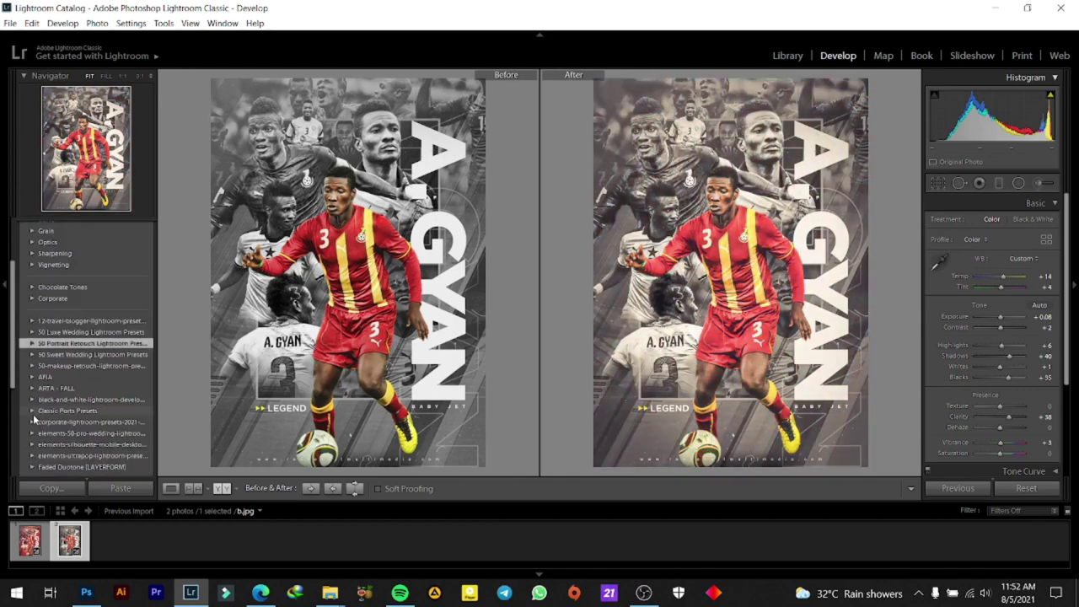
Check the crest at 1:1, compare a.jpg and b.jpg in the filmstrip, then close Lightroom
{"action": "left_click", "coordinate": [757, 233]}
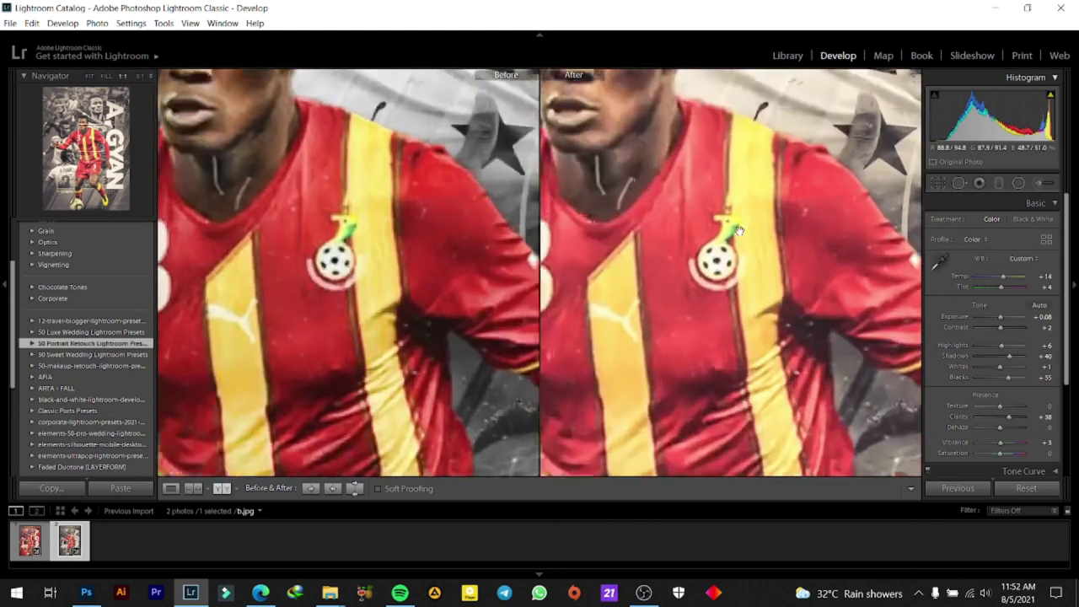
{"action": "left_click", "coordinate": [750, 232]}
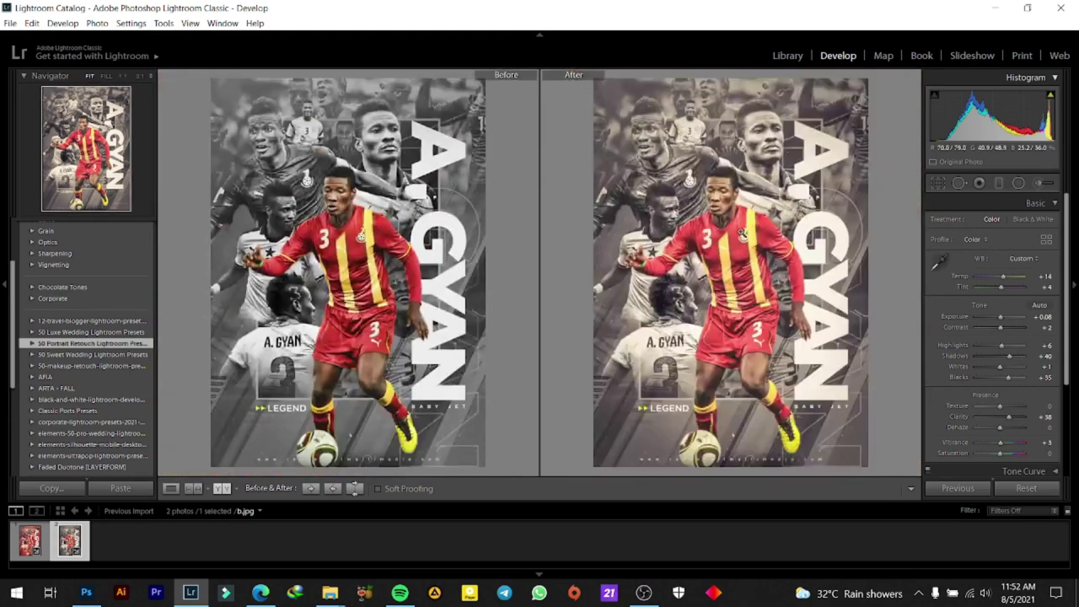
{"action": "left_click", "coordinate": [32, 540]}
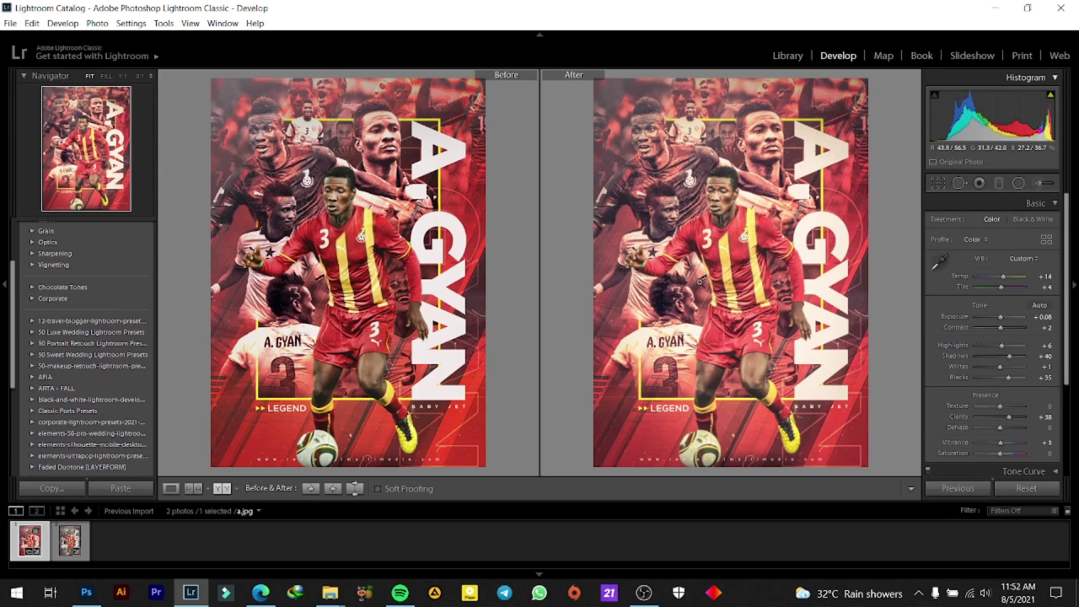
{"action": "left_click", "coordinate": [68, 544]}
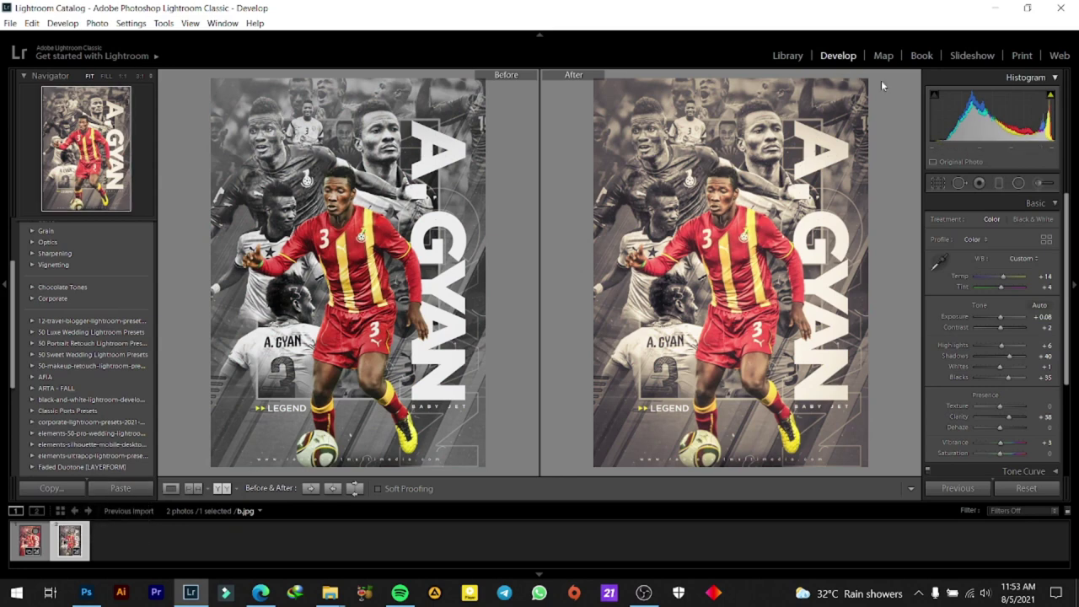
{"action": "left_click", "coordinate": [1054, 11]}
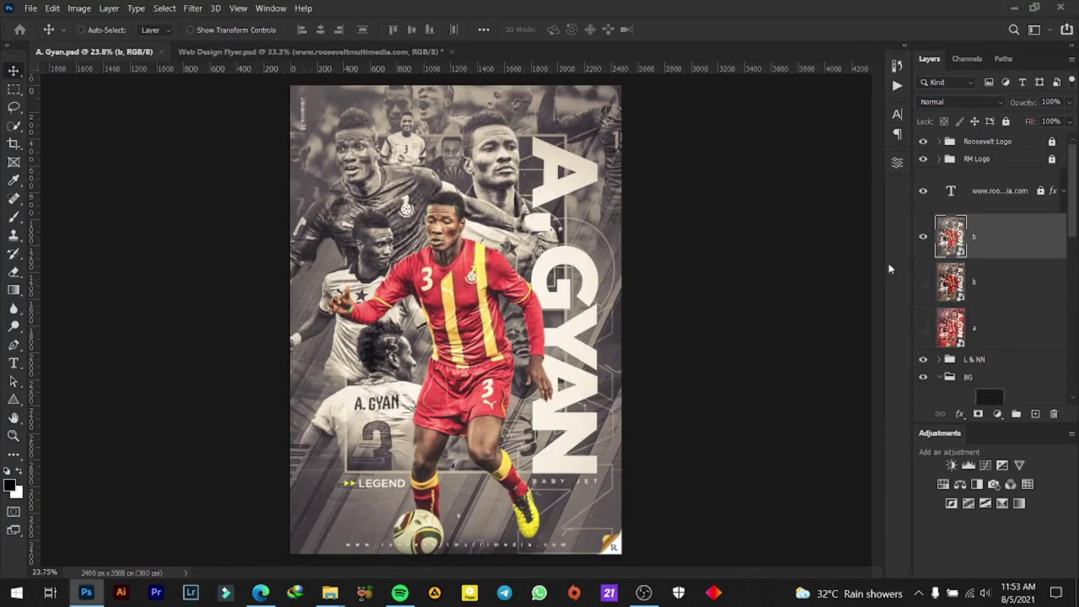
Compare layers a and b, keep the grey b layer visible, and save A. Gyan.psd
{"action": "left_click", "coordinate": [923, 329]}
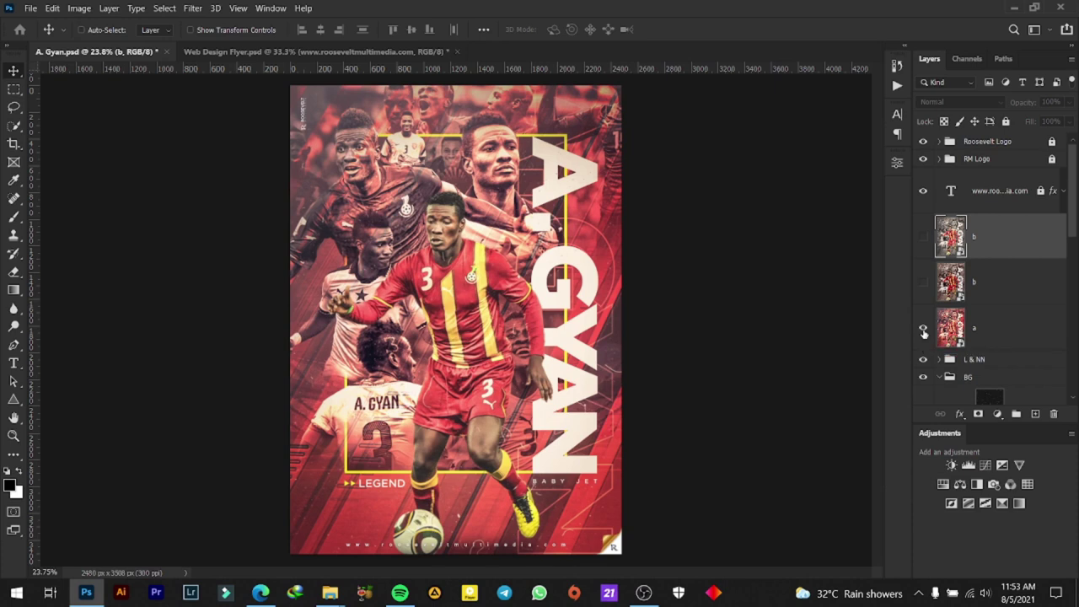
{"action": "left_click", "coordinate": [924, 238]}
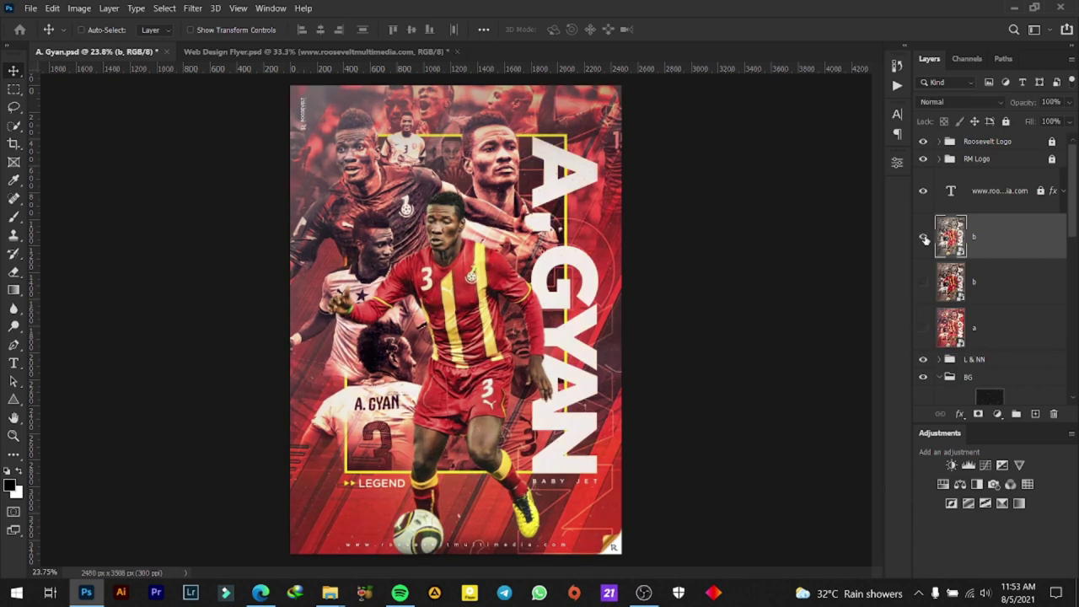
{"action": "left_click", "coordinate": [924, 238]}
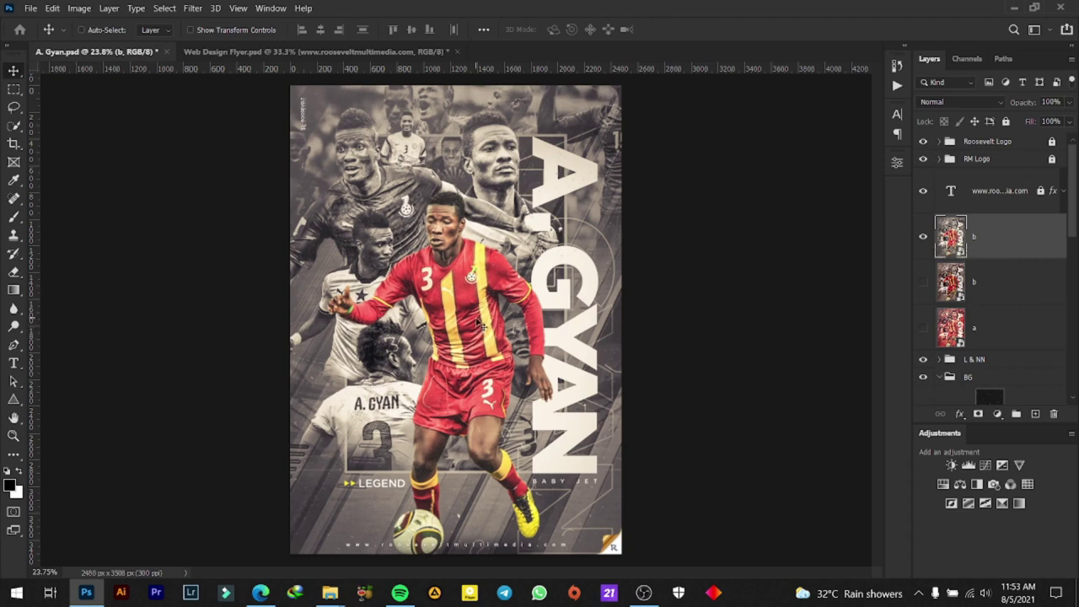
{"action": "key", "text": "ctrl"}
{"action": "key", "text": "ctrl+s"}
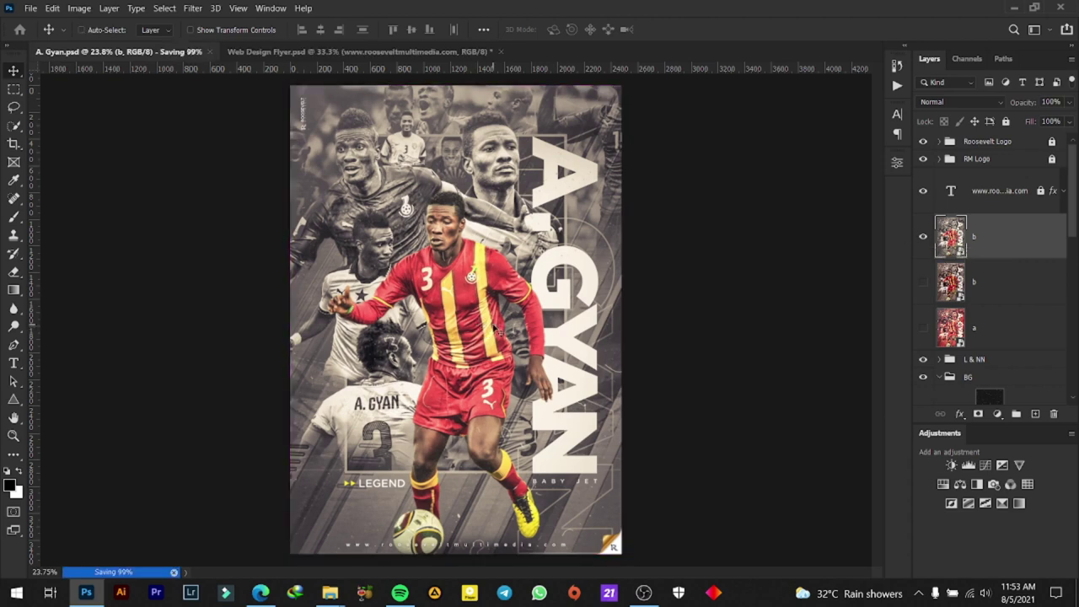